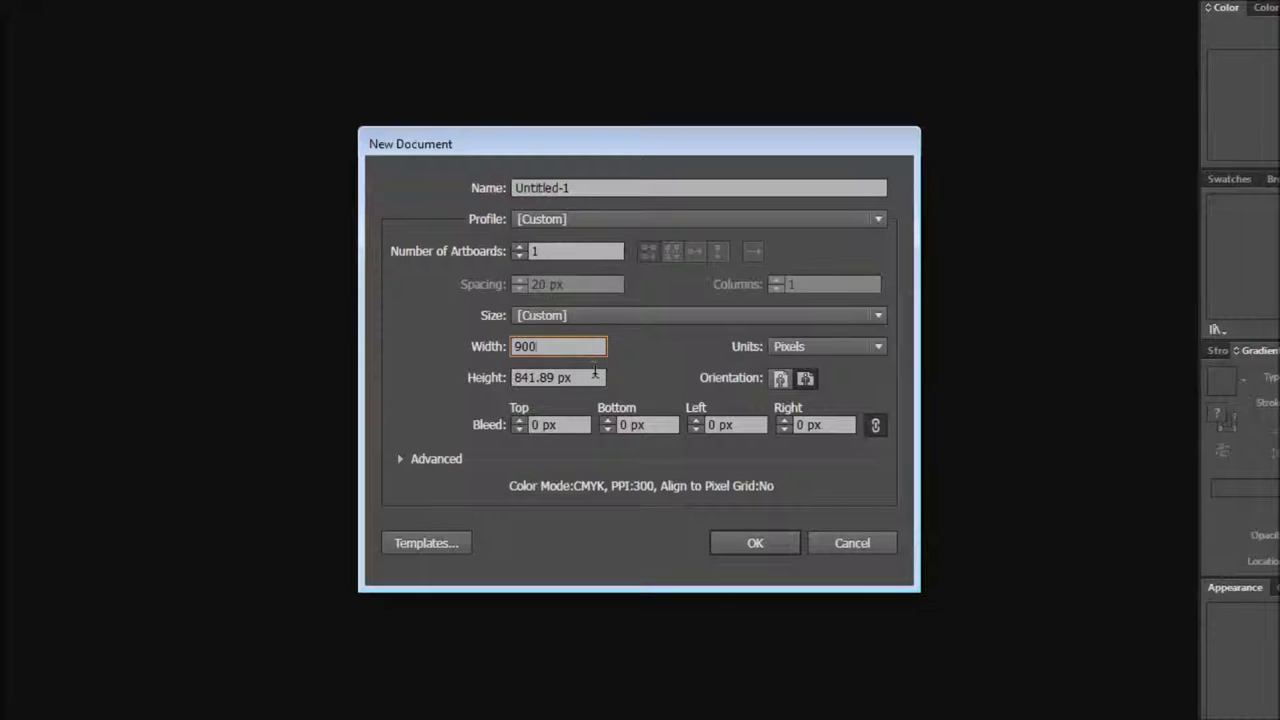
Set the new document's height to 900 px and draw a 900 by 900 px rectangle covering the whole artboard.
key("Tab")
type("0")
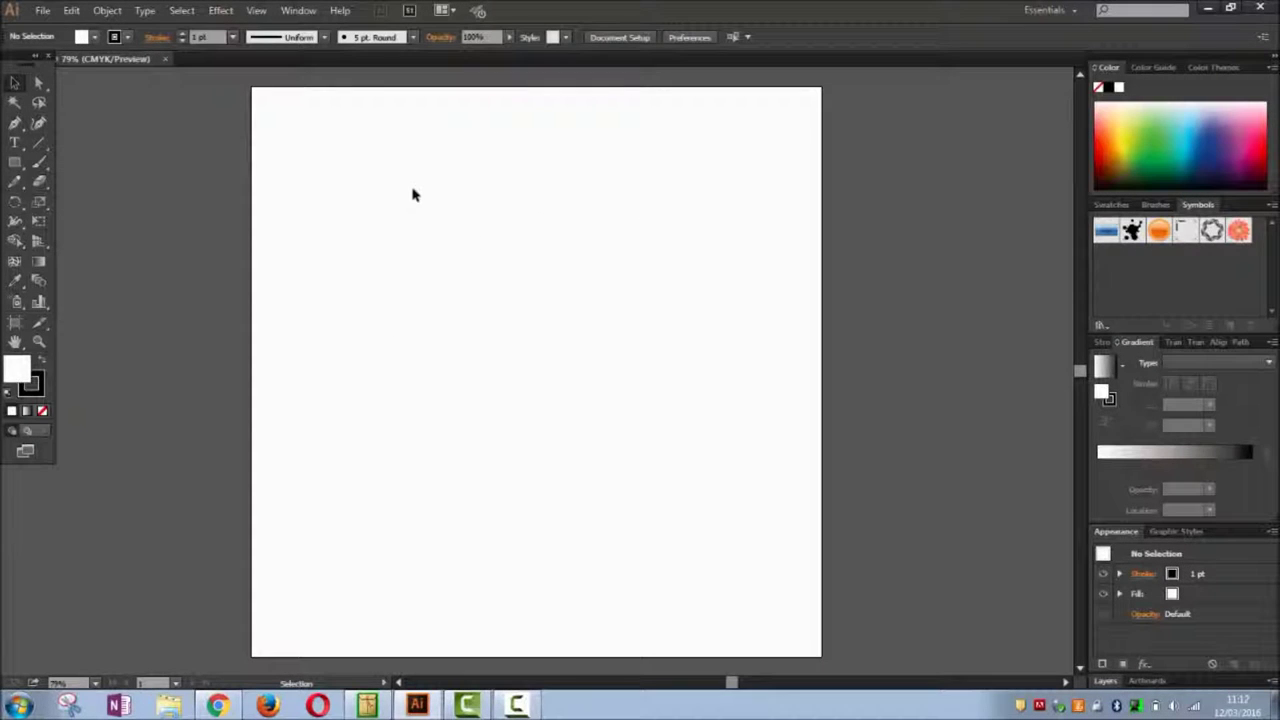
left_click(14, 162)
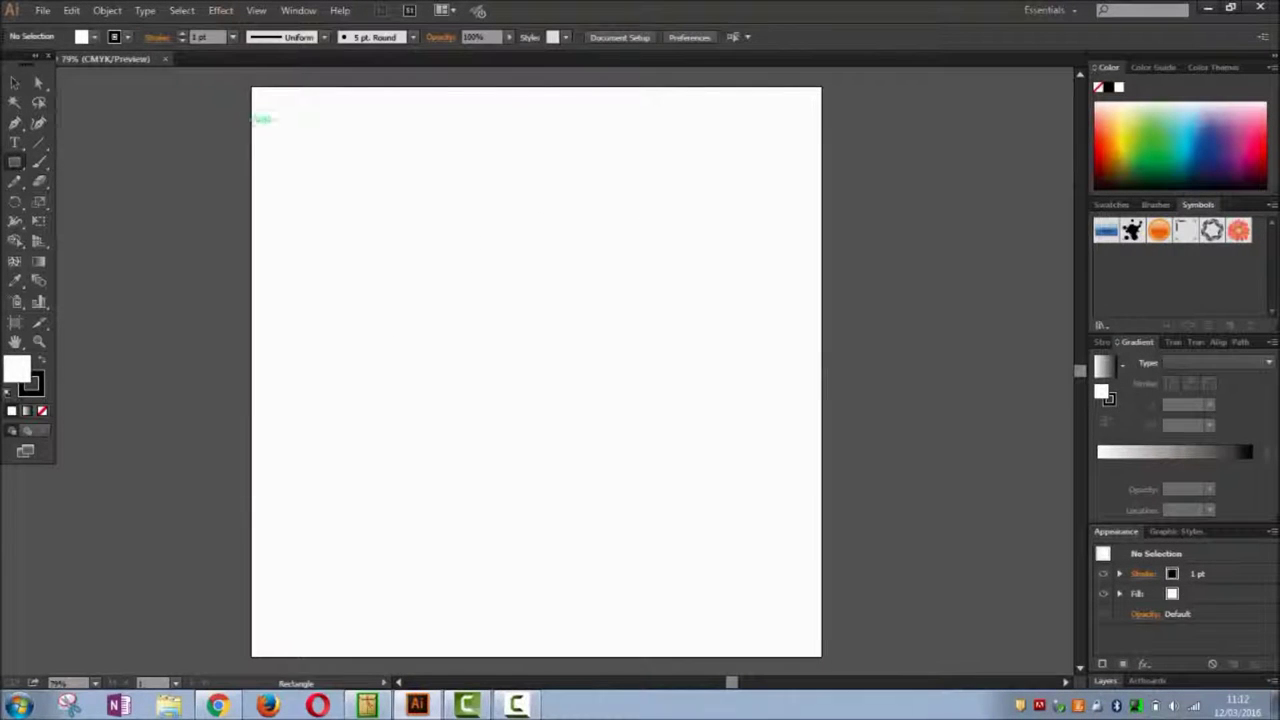
left_click_drag(252, 87, 822, 657)
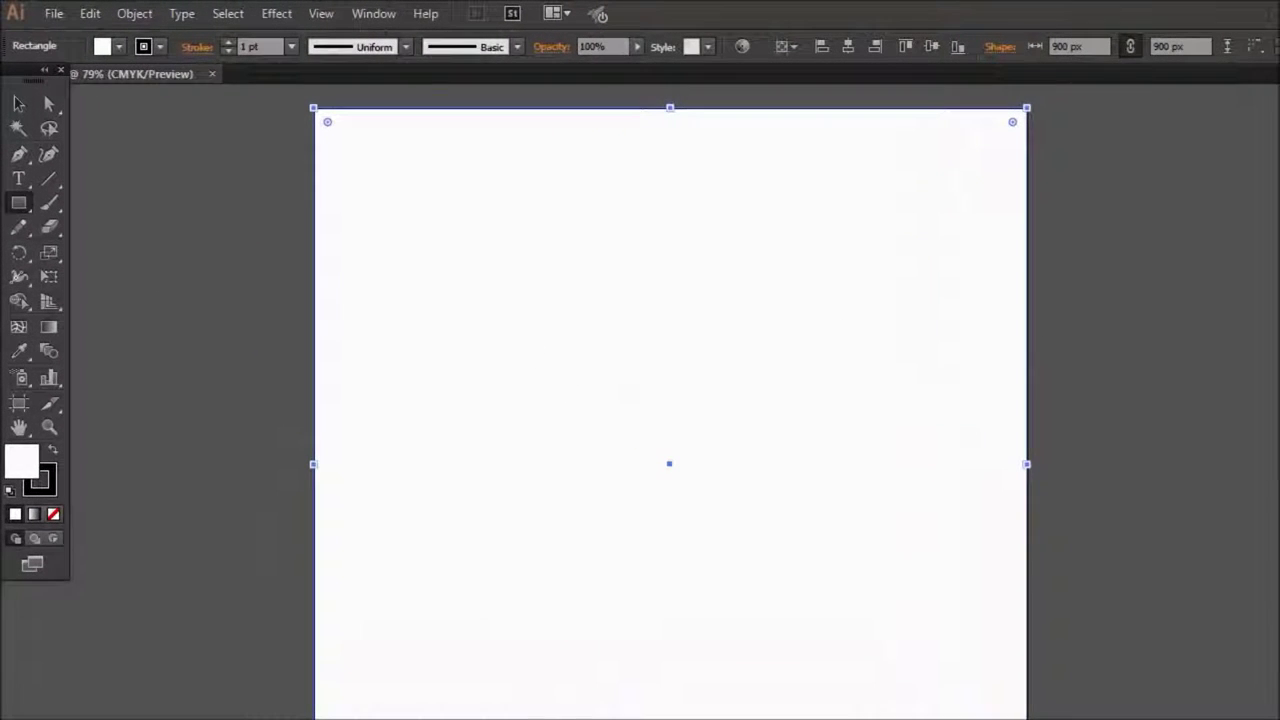
Try several green default swatches as the rectangle's fill, ending on a lighter emerald green.
left_click(119, 47)
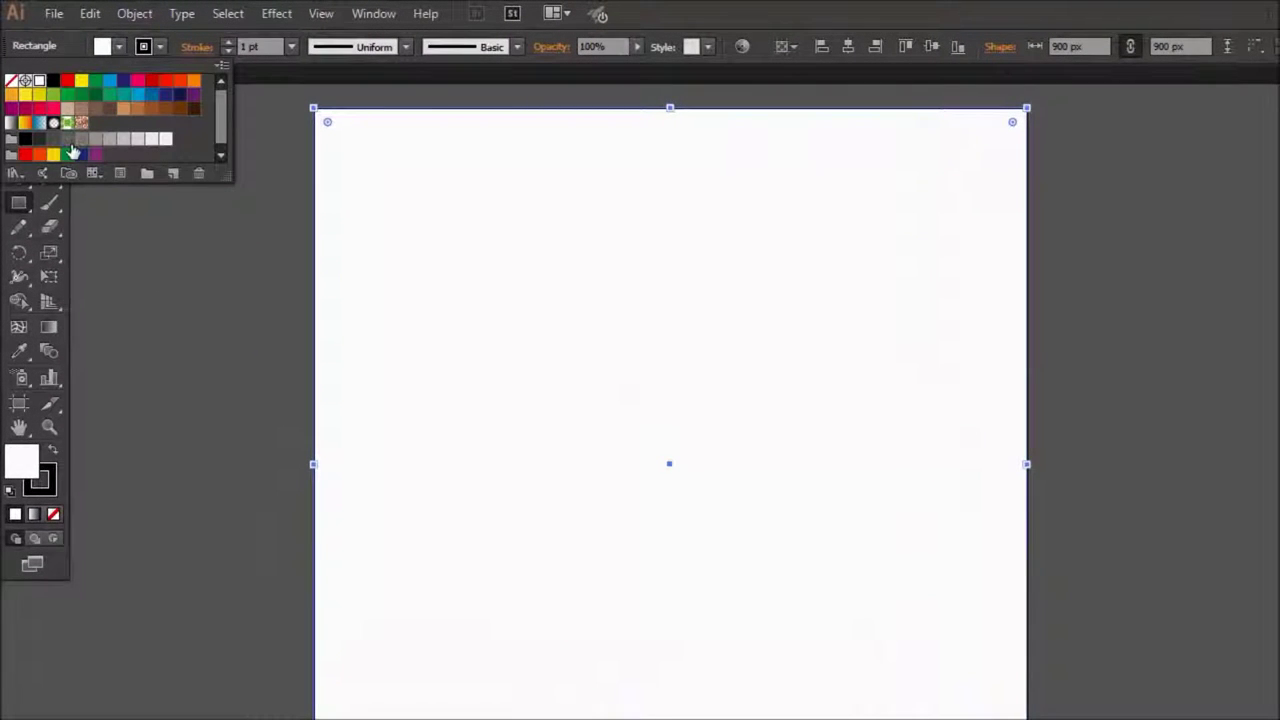
left_click(72, 155)
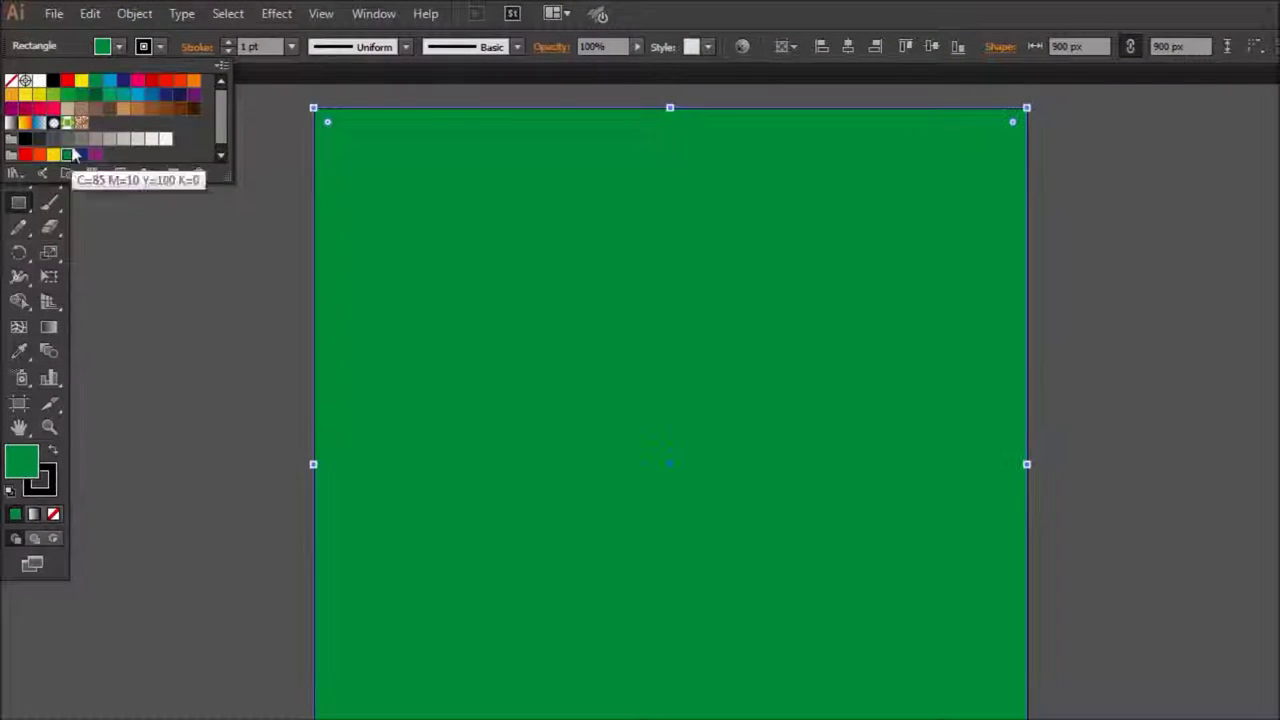
left_click(124, 97)
left_click(108, 97)
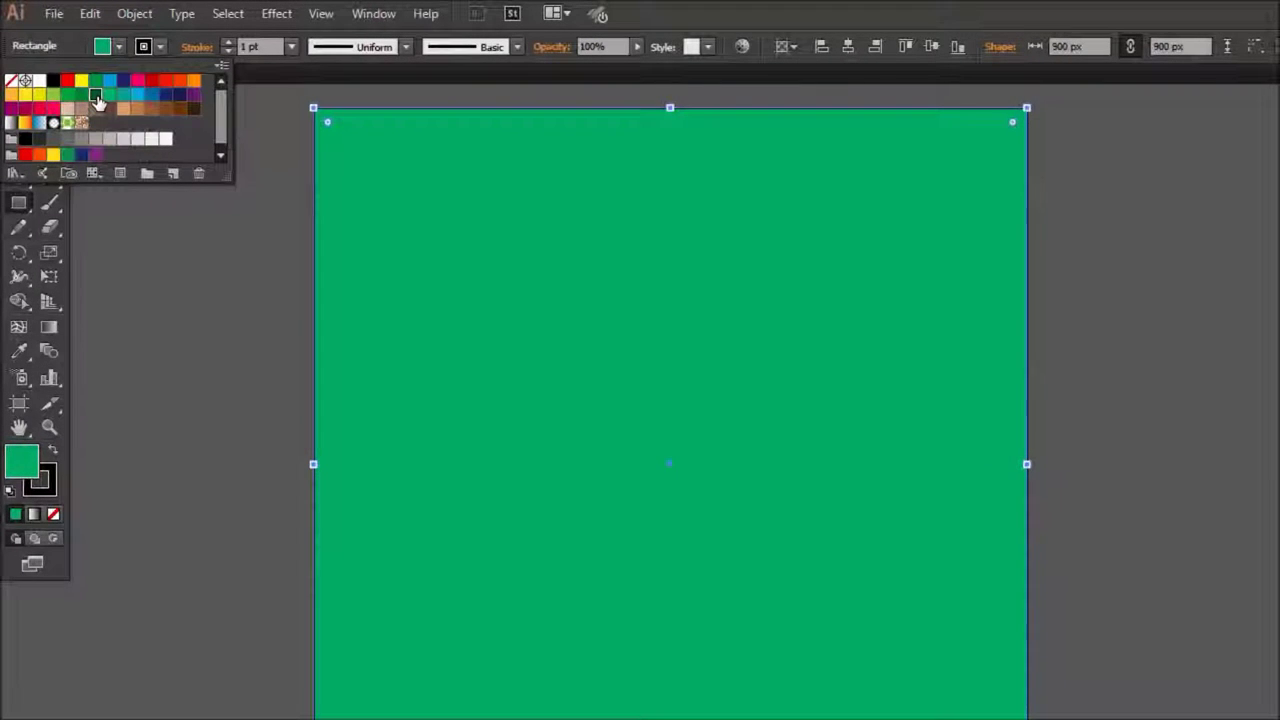
left_click(96, 100)
left_click(109, 95)
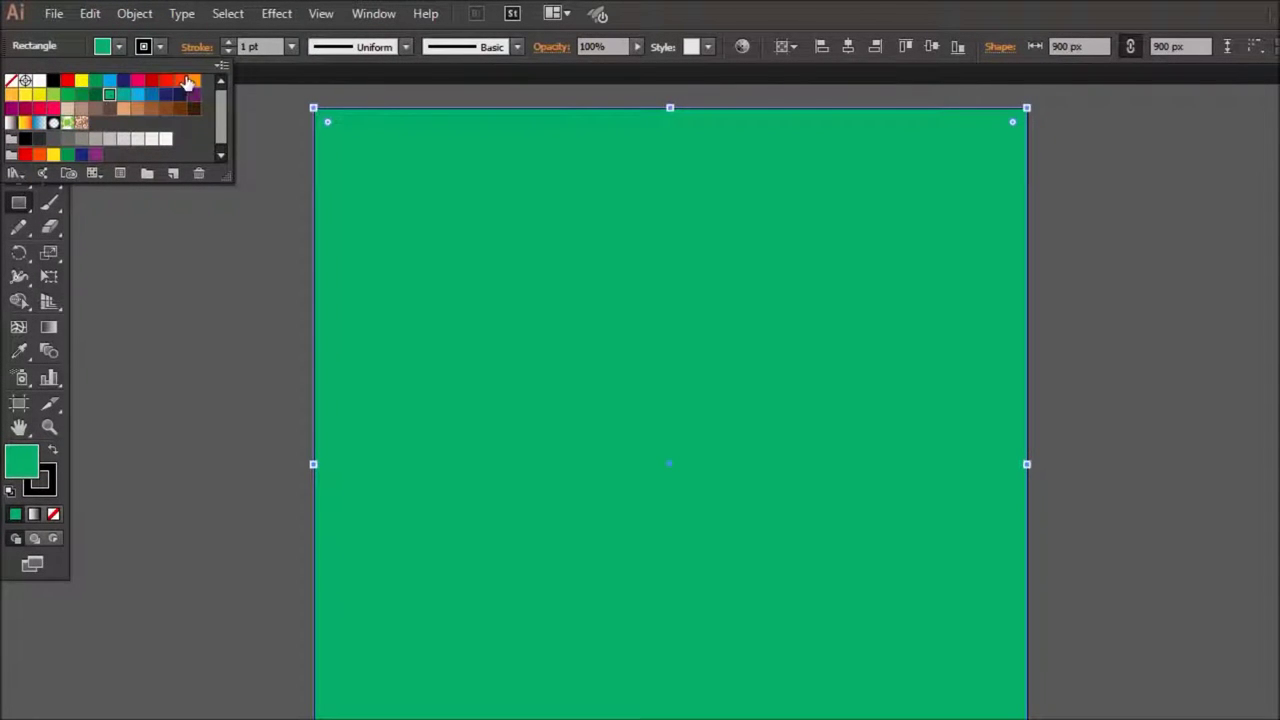
Open the Ice Cream swatch library from the Foods collection.
left_click(221, 66)
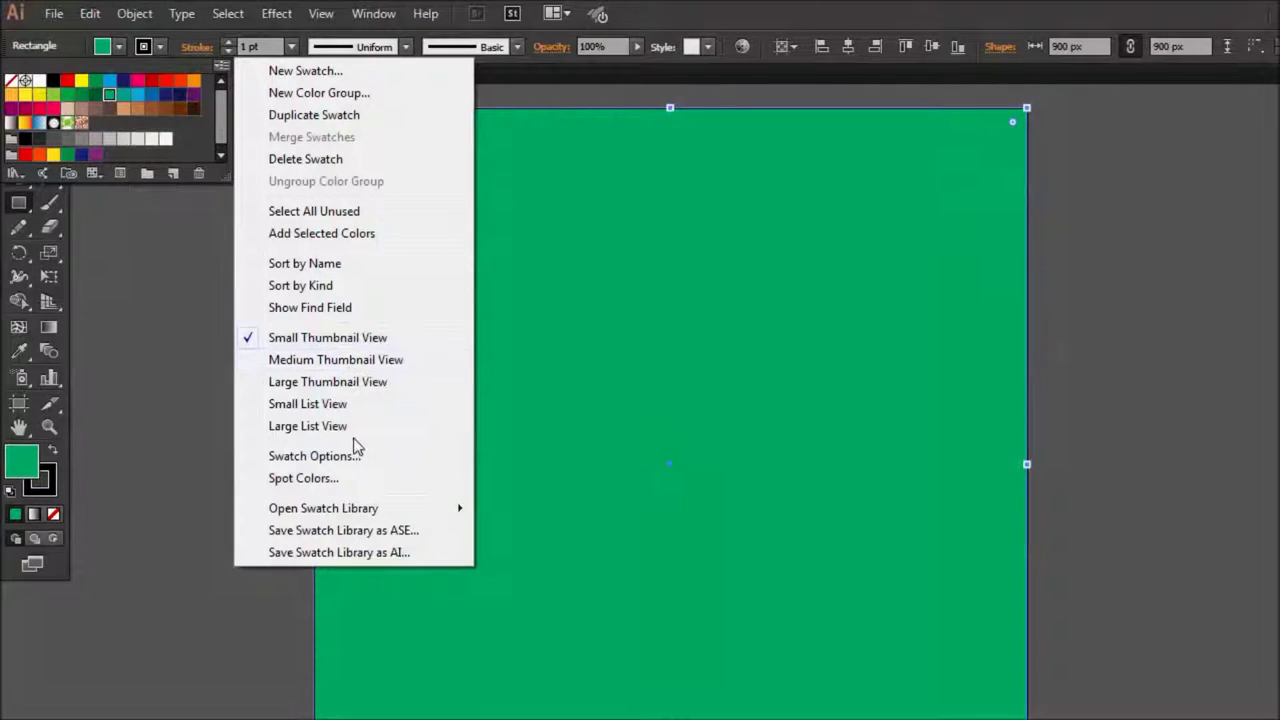
mouse_move(355, 510)
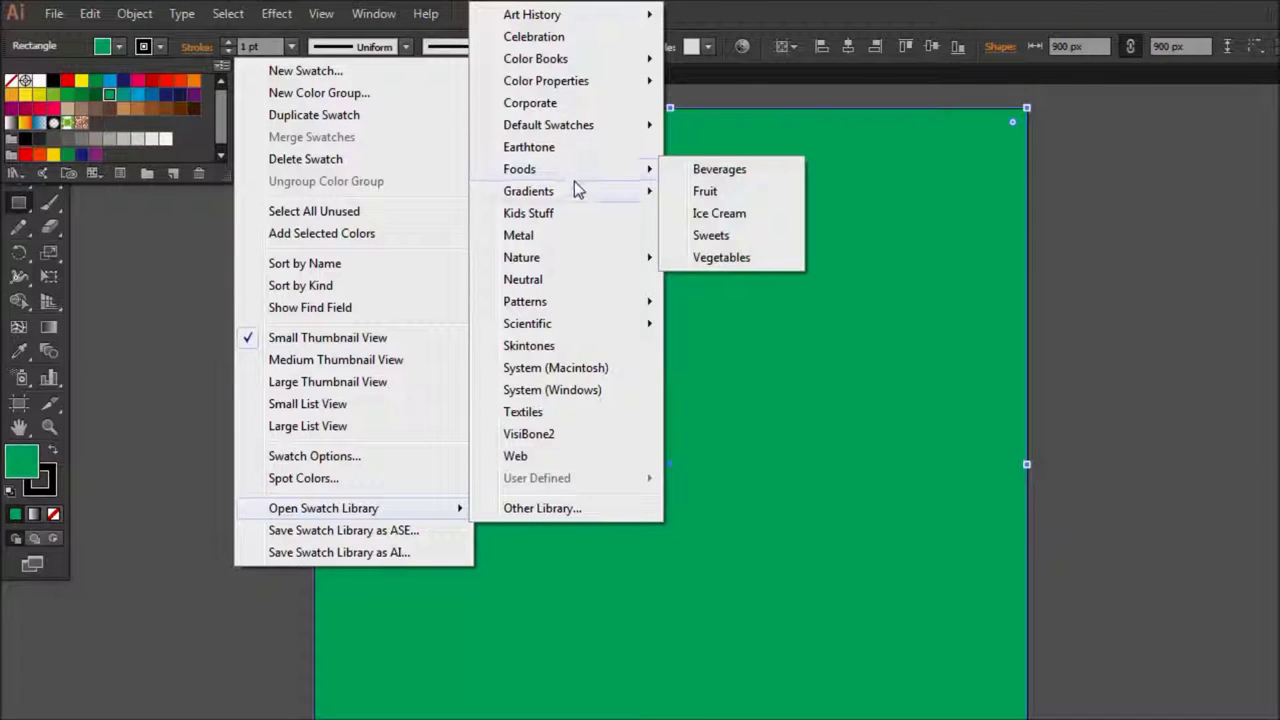
mouse_move(572, 189)
mouse_move(640, 170)
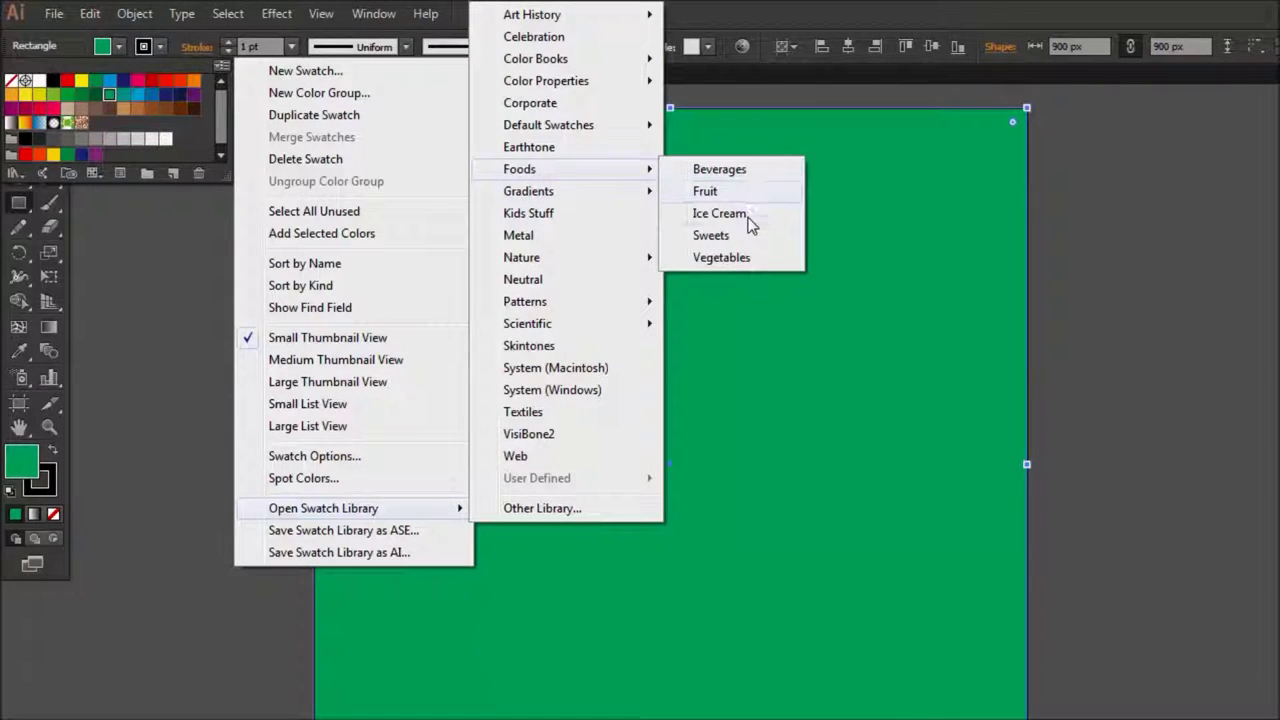
left_click(748, 215)
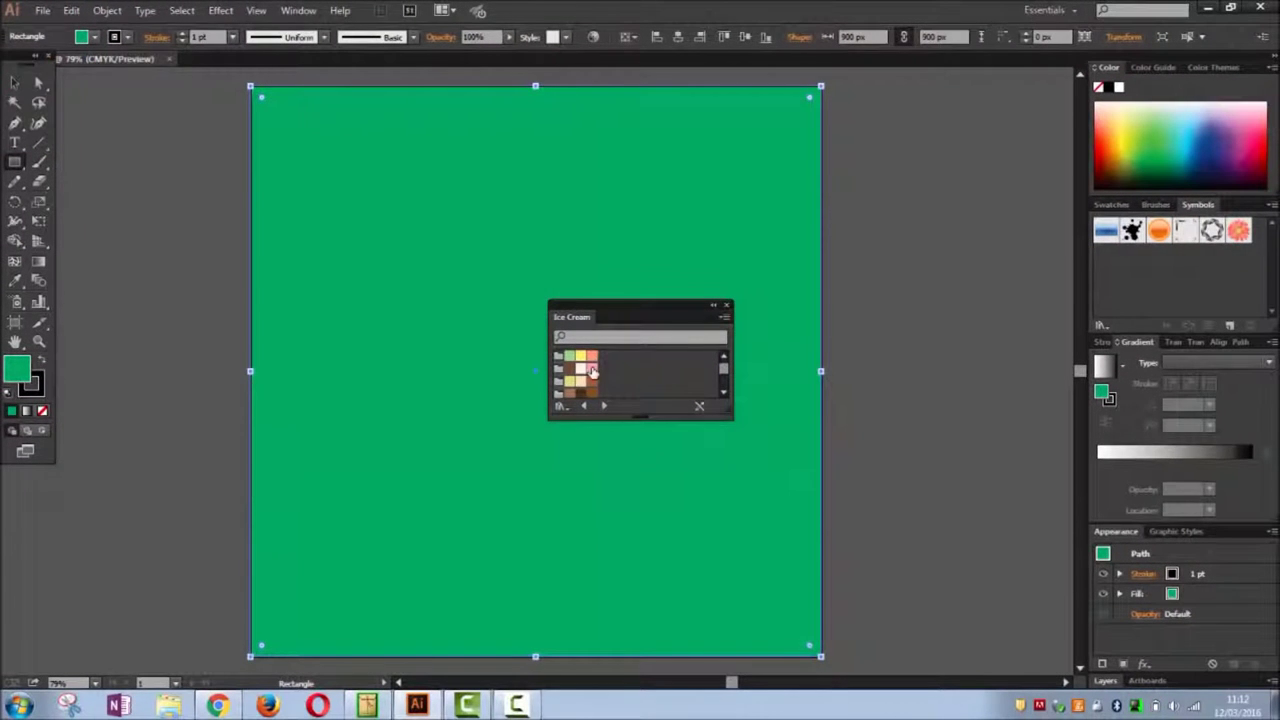
Try pink, salmon, yellow and light green Ice Cream swatches on the rectangle, end on coral red, and close the library.
left_click(594, 370)
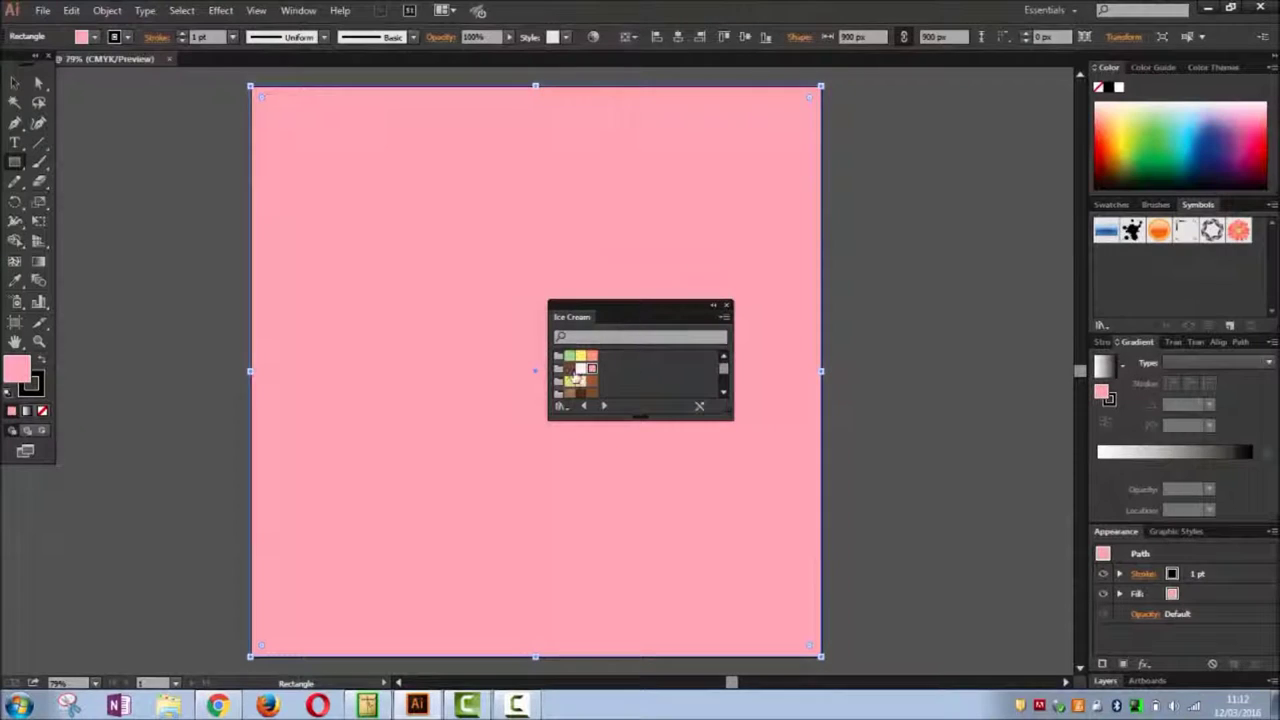
left_click(593, 356)
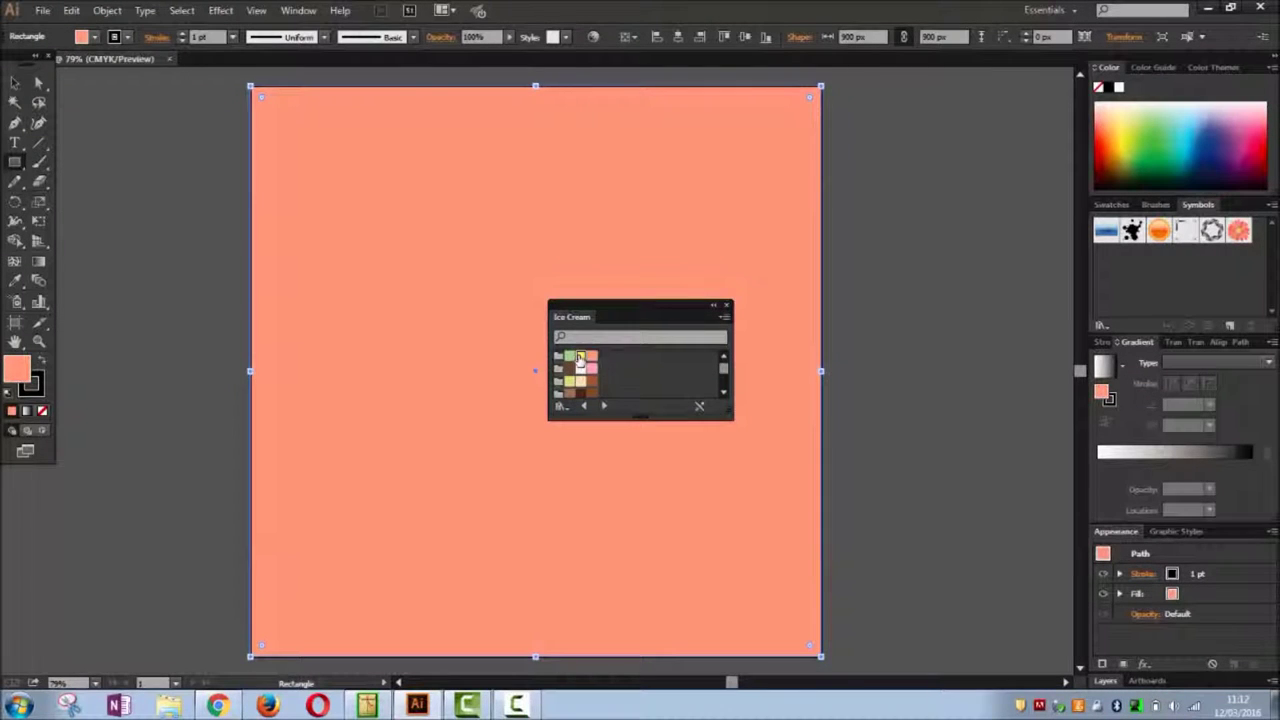
left_click(581, 356)
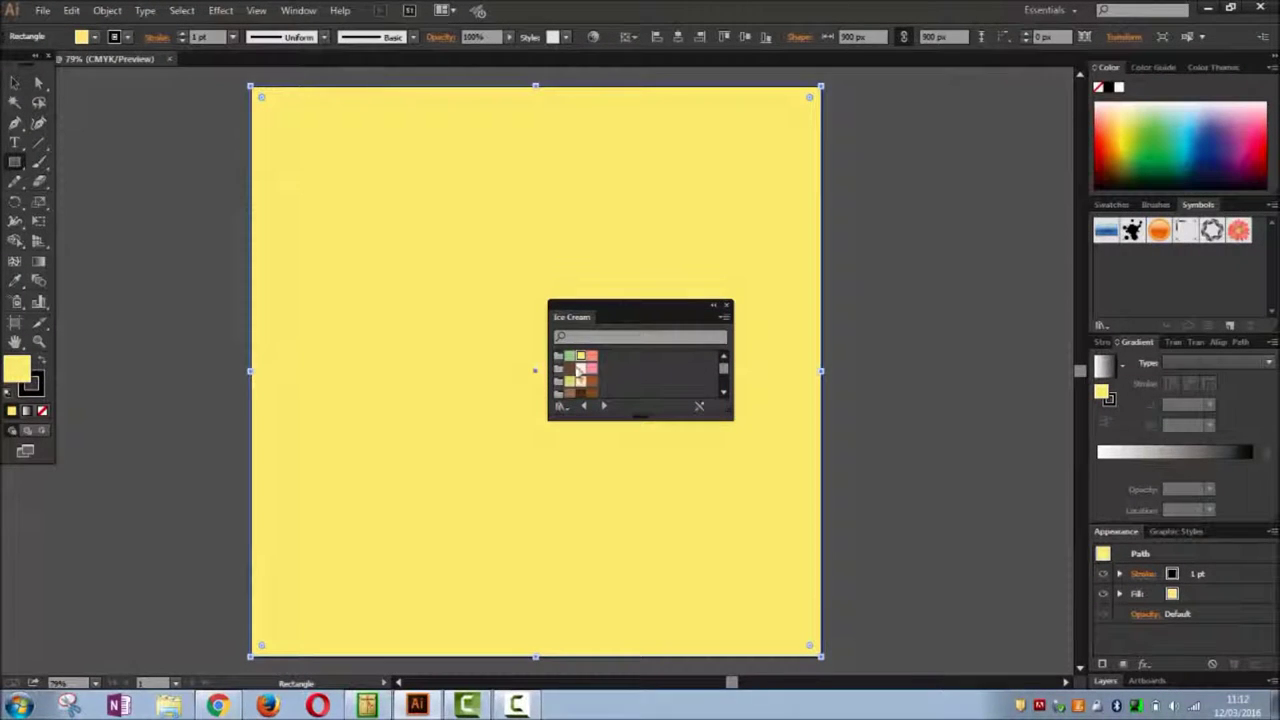
left_click(570, 357)
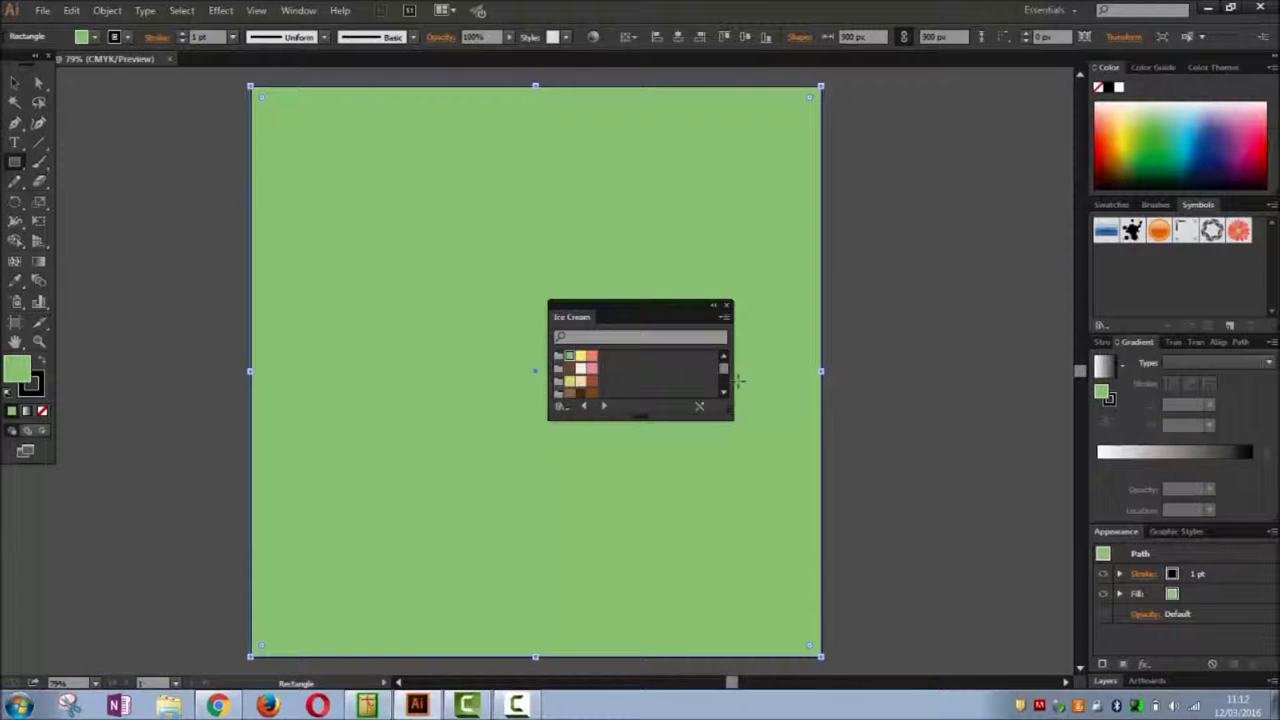
left_click(724, 392)
left_click(728, 396)
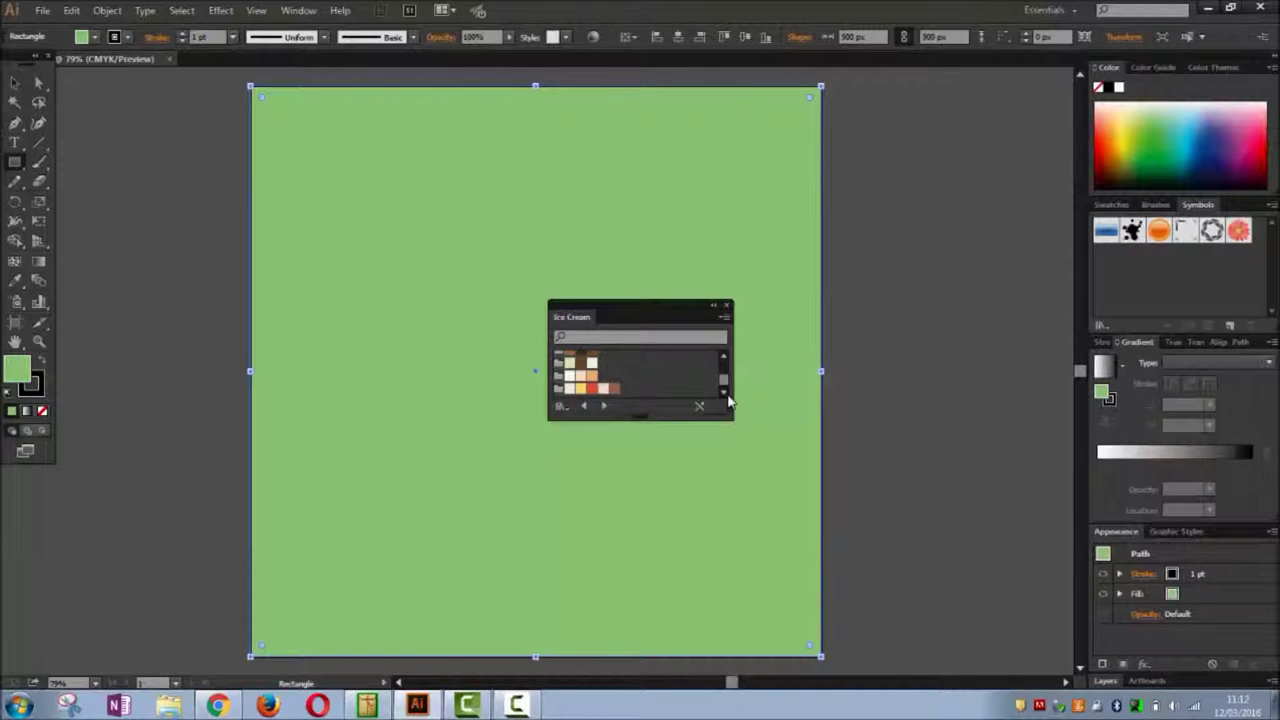
left_click(591, 388)
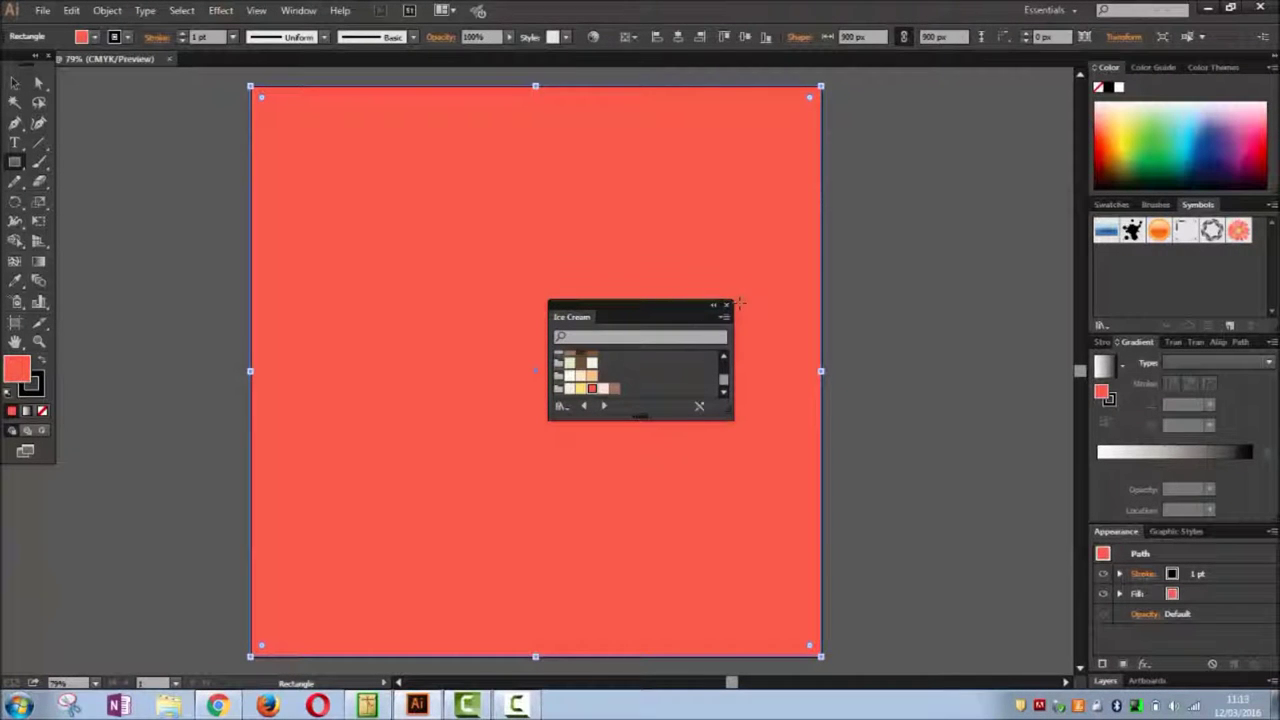
left_click(726, 308)
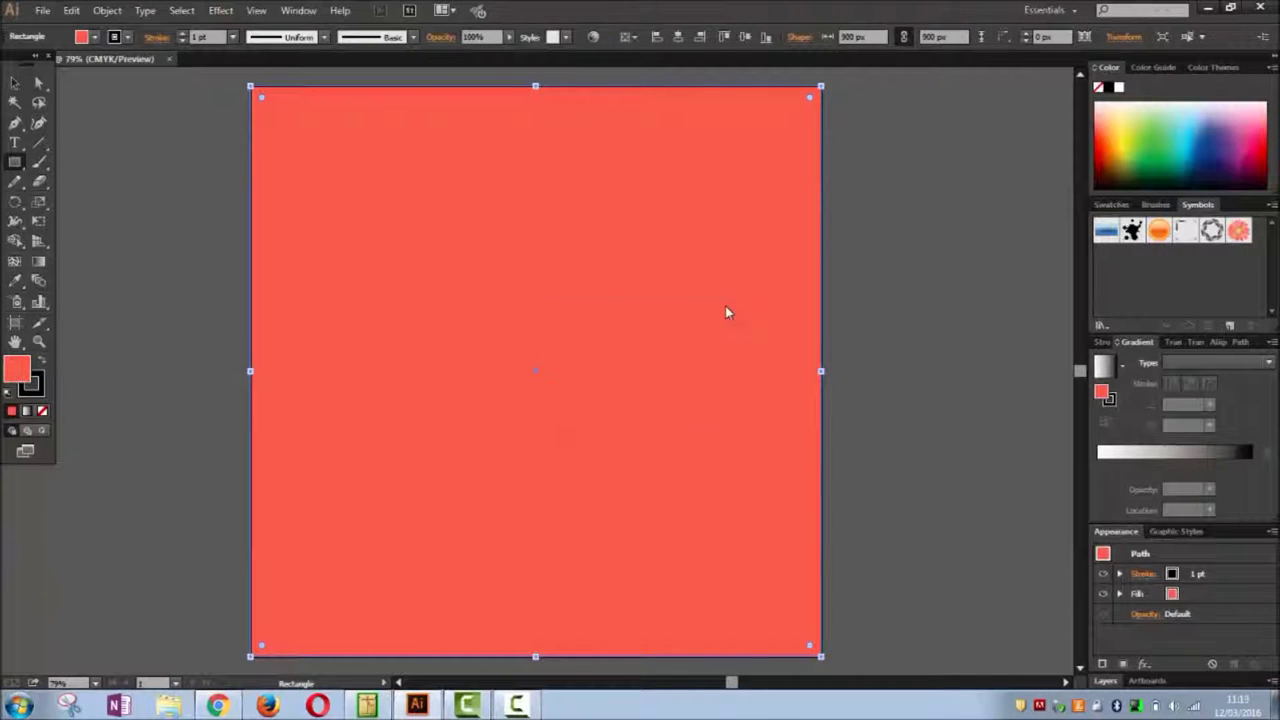
Open the Fades swatch library from the Gradients collection for the rectangle's fill.
left_click(94, 37)
left_click(177, 54)
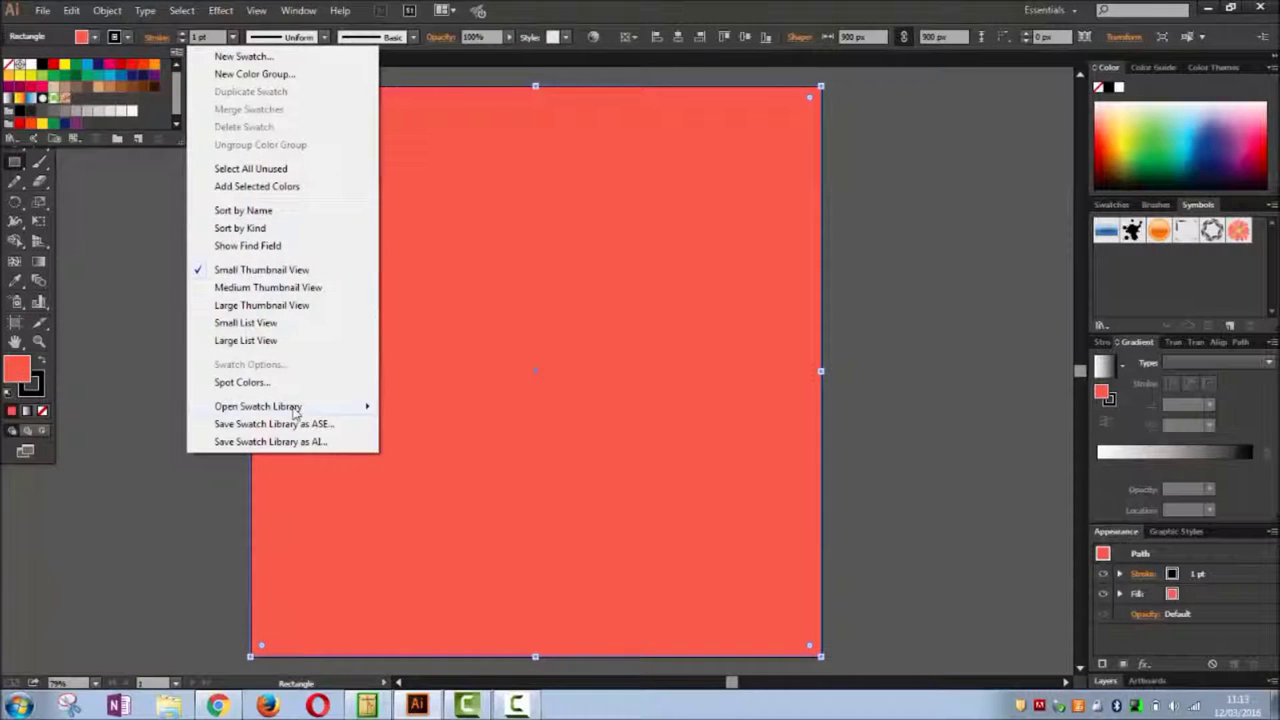
mouse_move(296, 410)
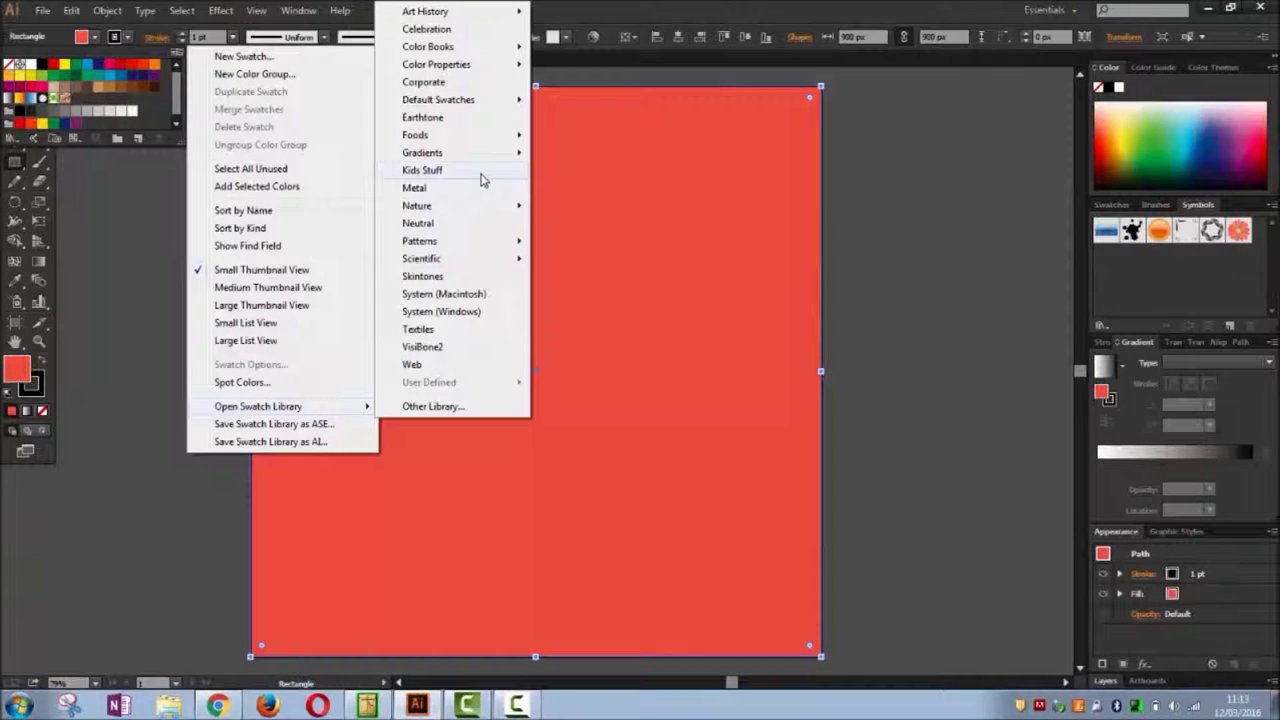
mouse_move(477, 163)
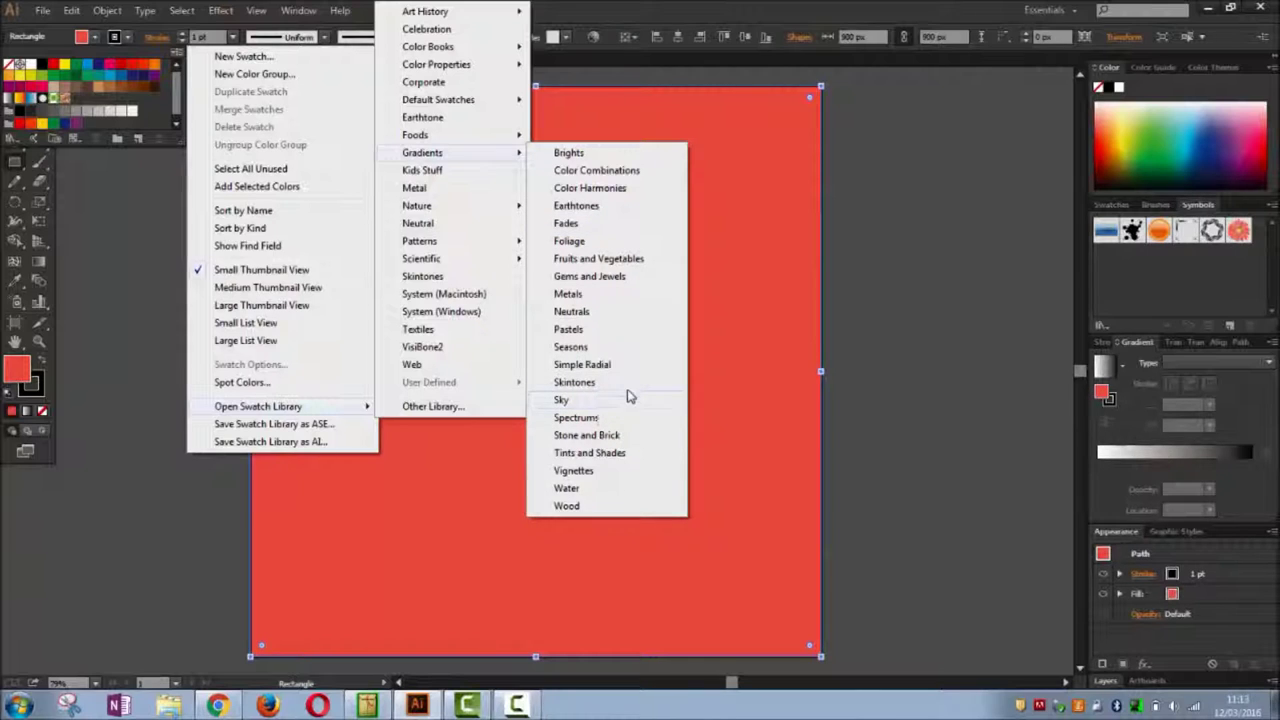
left_click(601, 223)
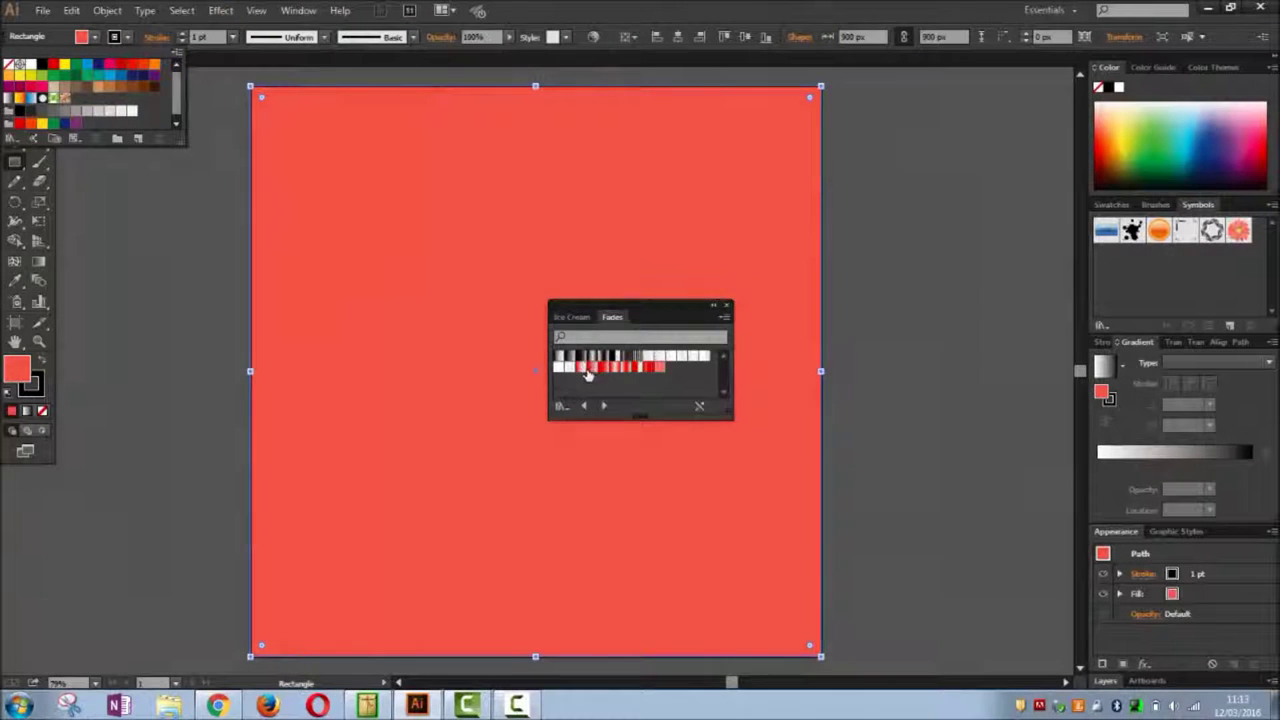
Try striped red and black Fades gradients on the rectangle, ending on the linear red-to-white fade.
left_click(650, 372)
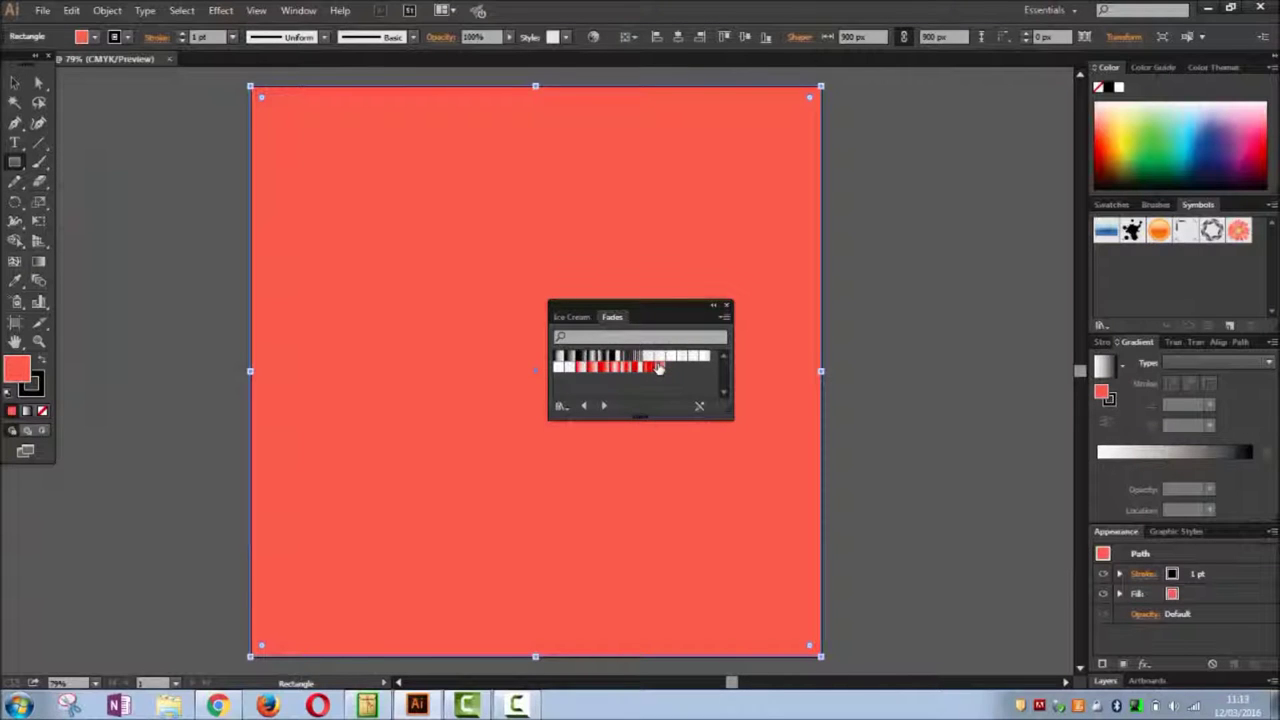
left_click(660, 370)
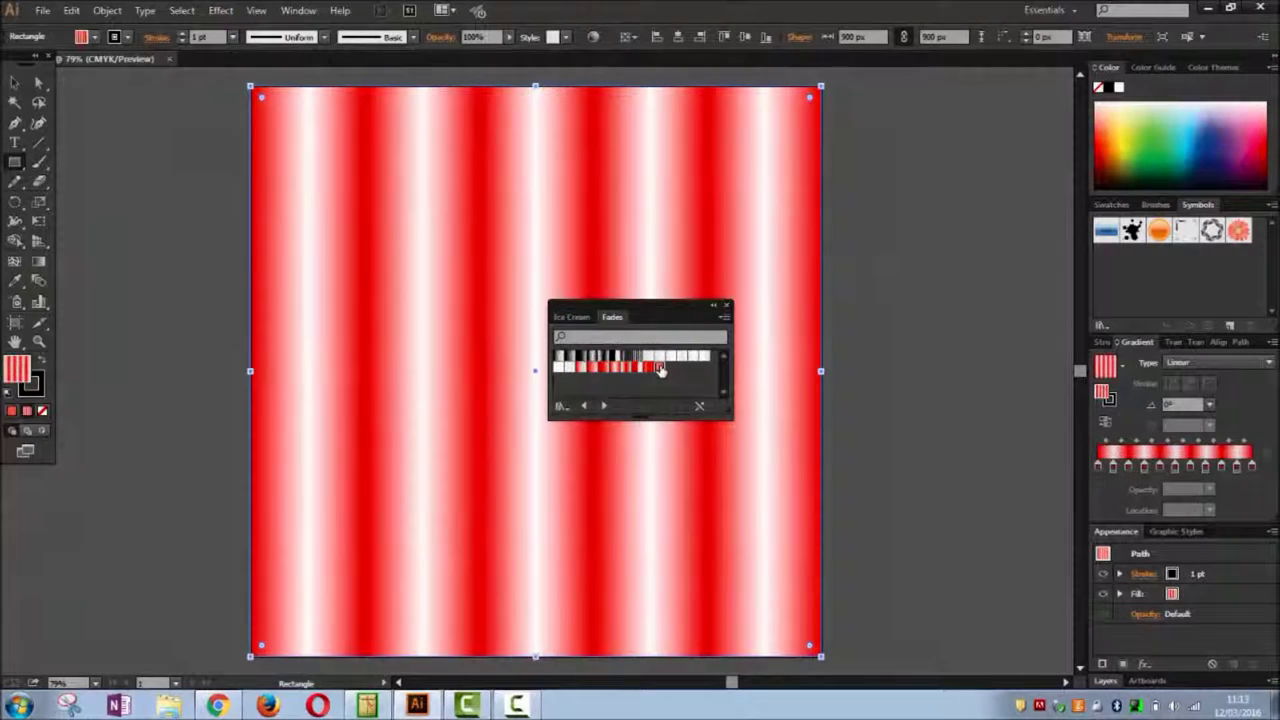
left_click(636, 357)
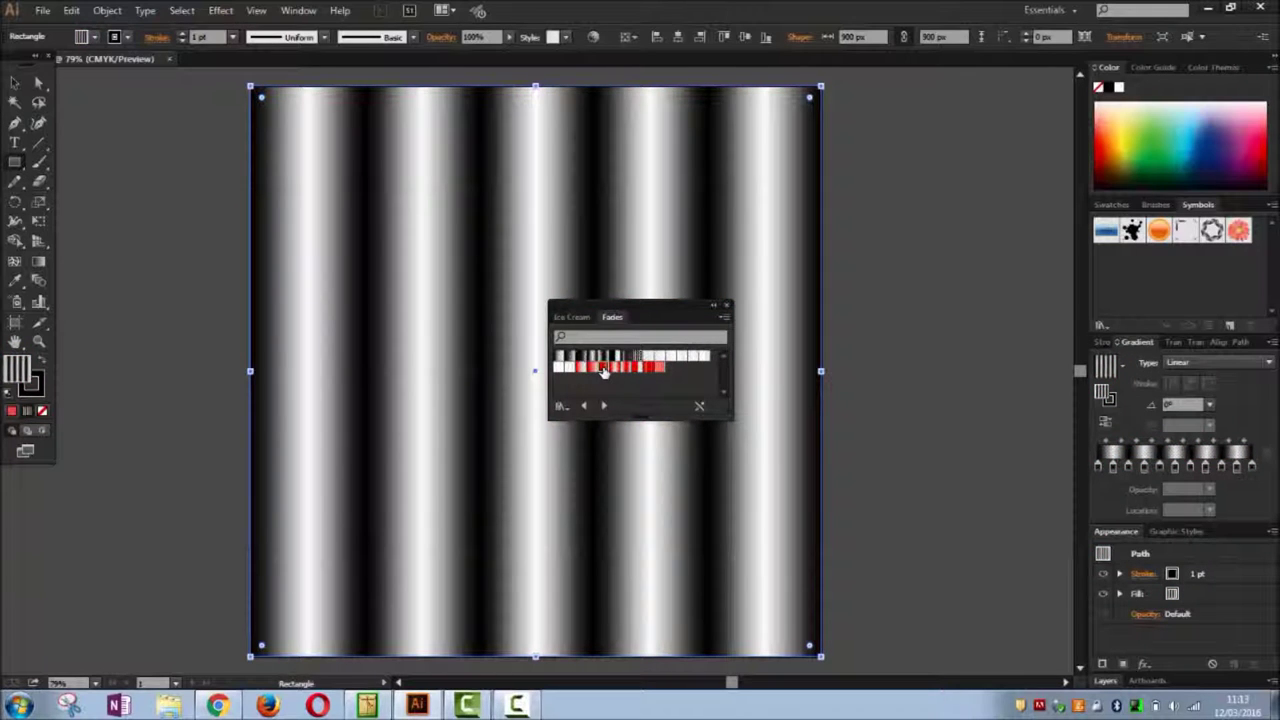
left_click(603, 369)
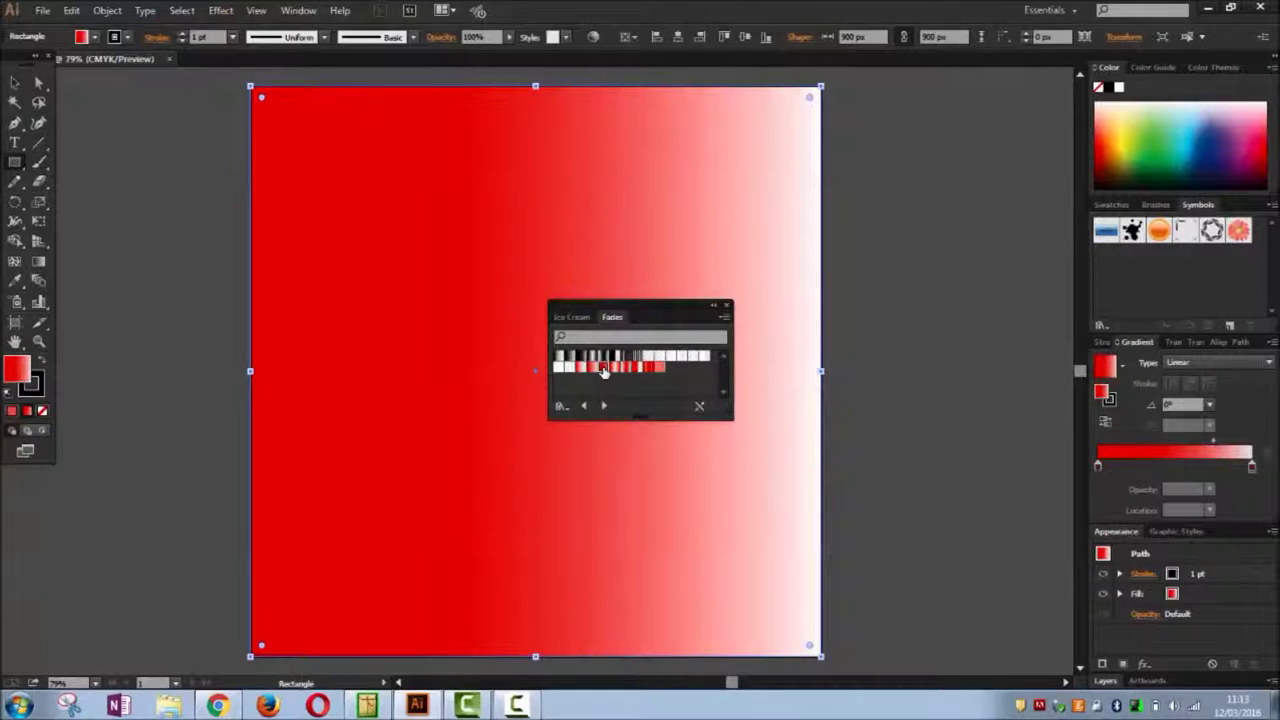
Browse the swatch library collections and open the Pastels library from Gradients.
left_click(94, 38)
left_click(177, 56)
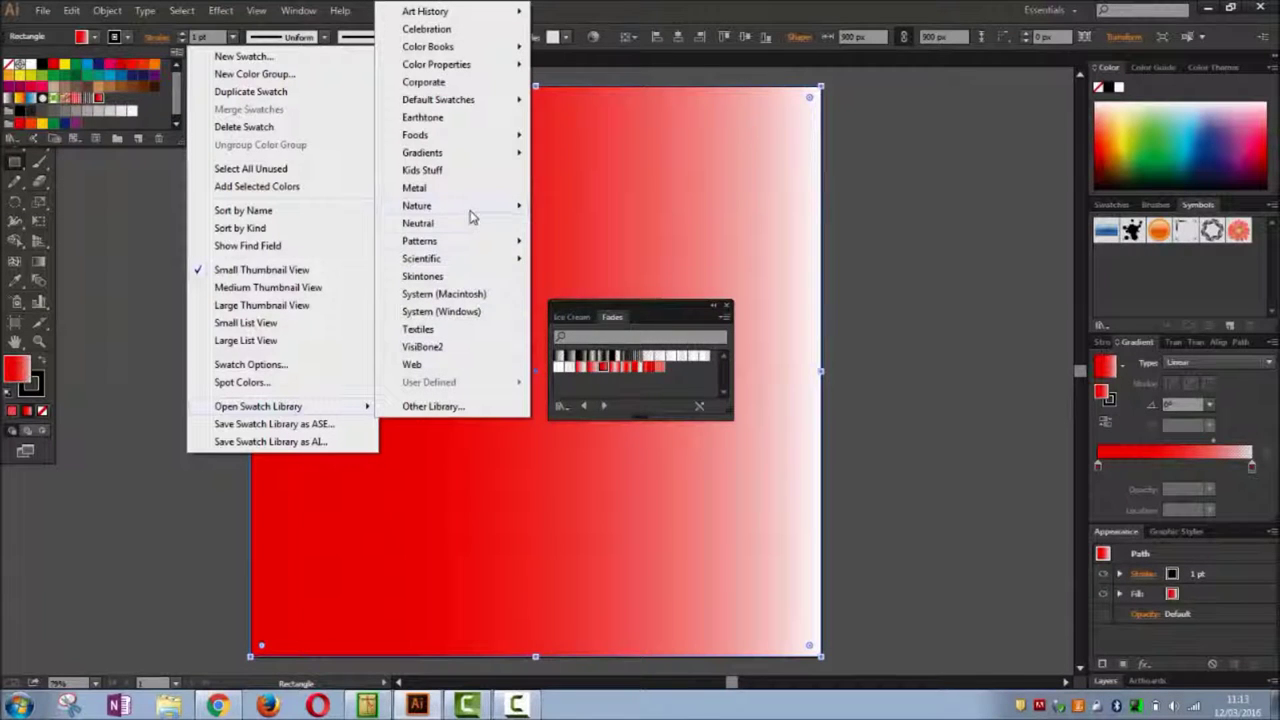
mouse_move(476, 247)
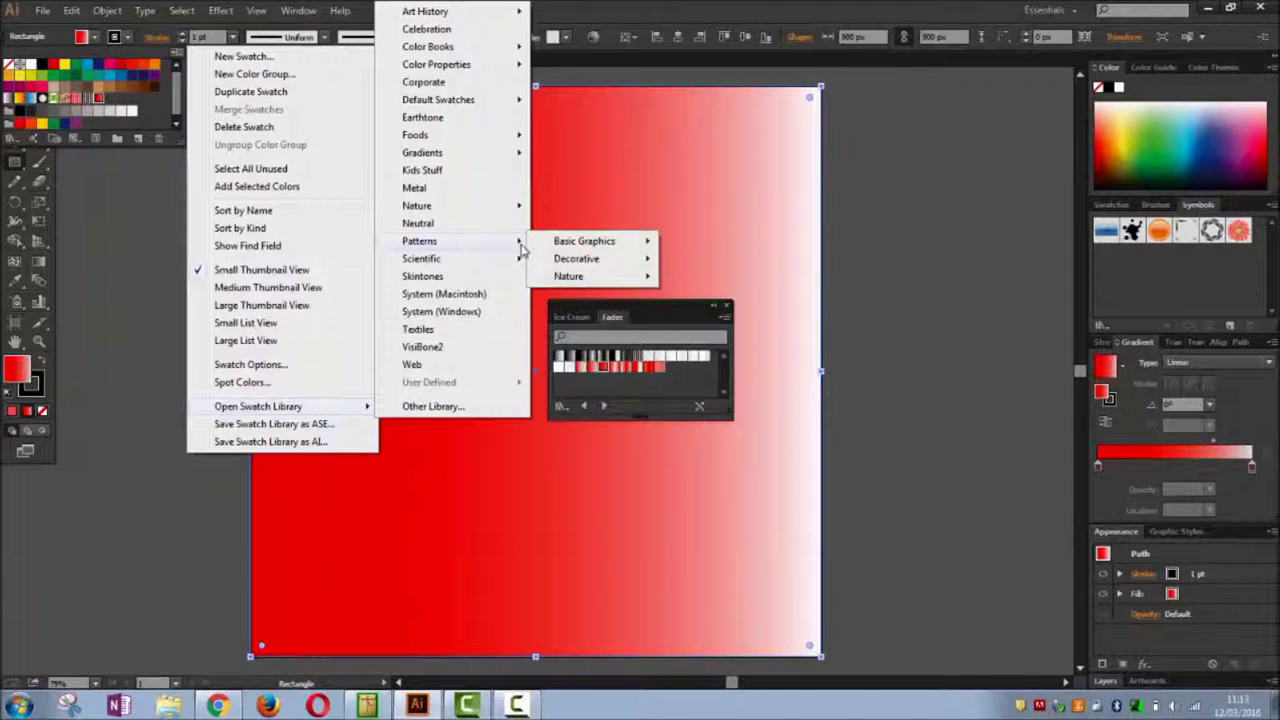
mouse_move(632, 263)
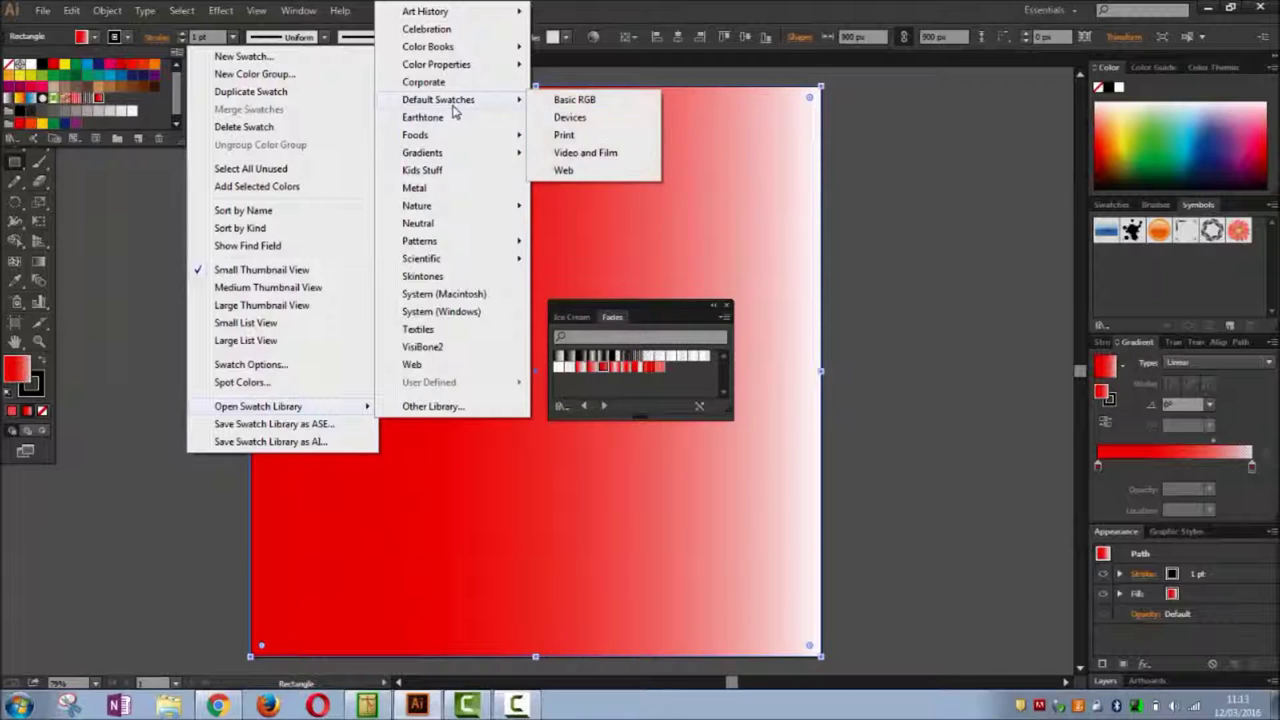
mouse_move(447, 73)
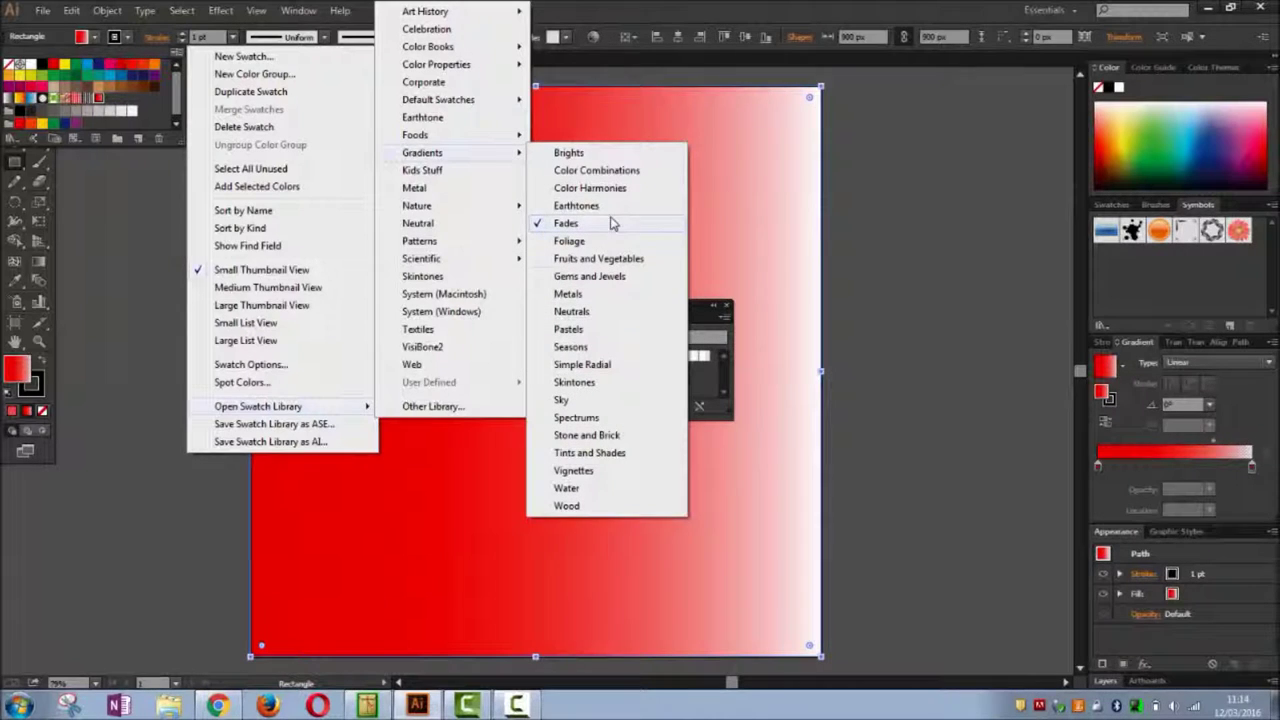
left_click(600, 330)
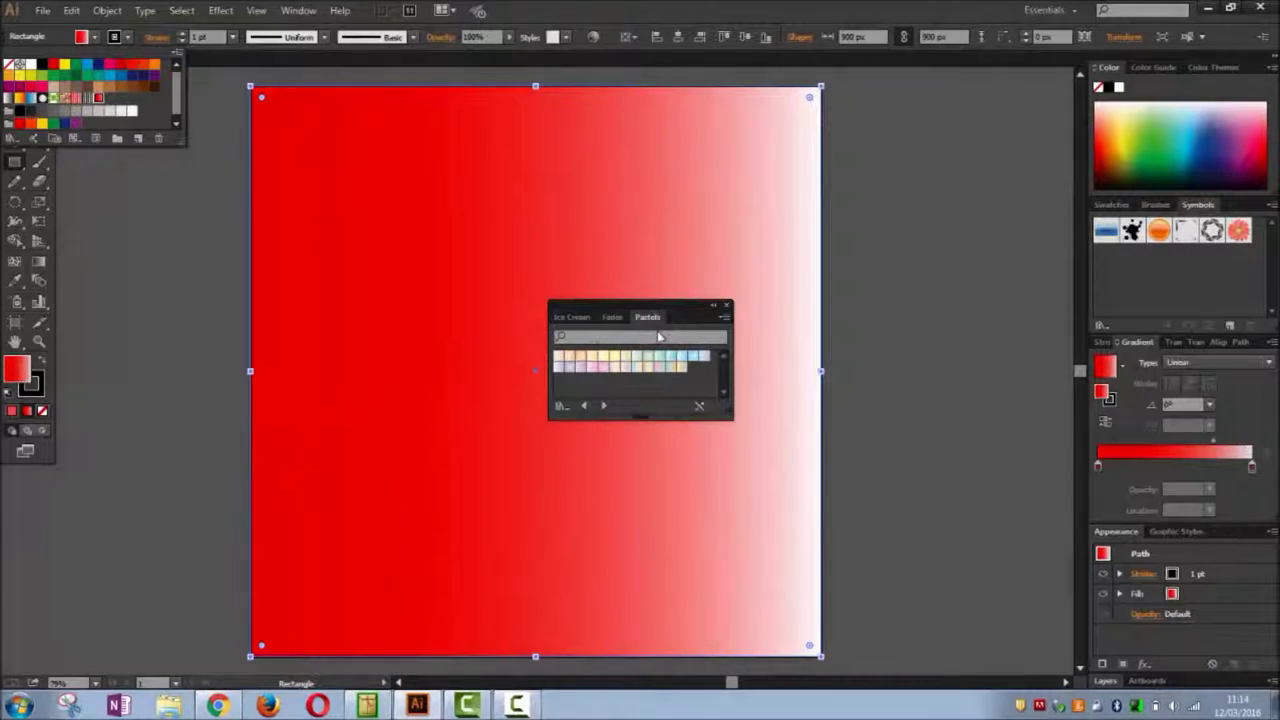
Compare the pale green radial and yellow-to-blue linear Pastels gradients on the rectangle, ending with the green radial one as its fill.
left_click(648, 362)
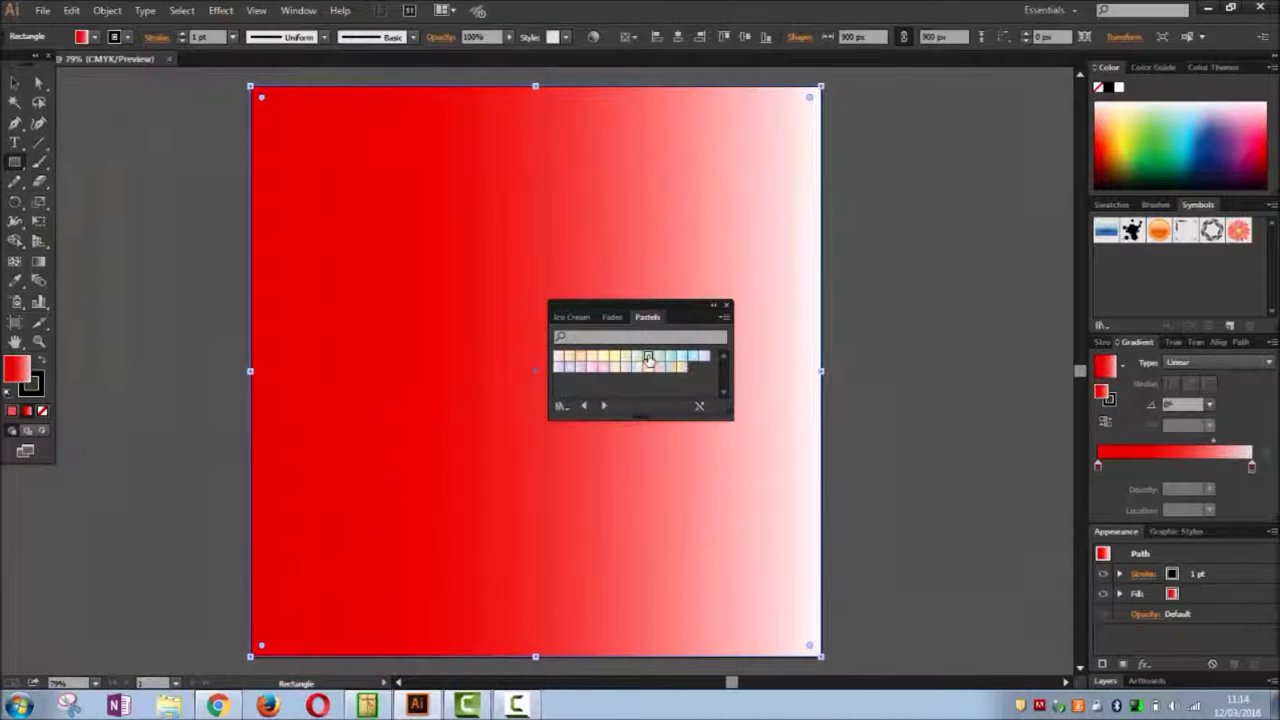
left_click(648, 360)
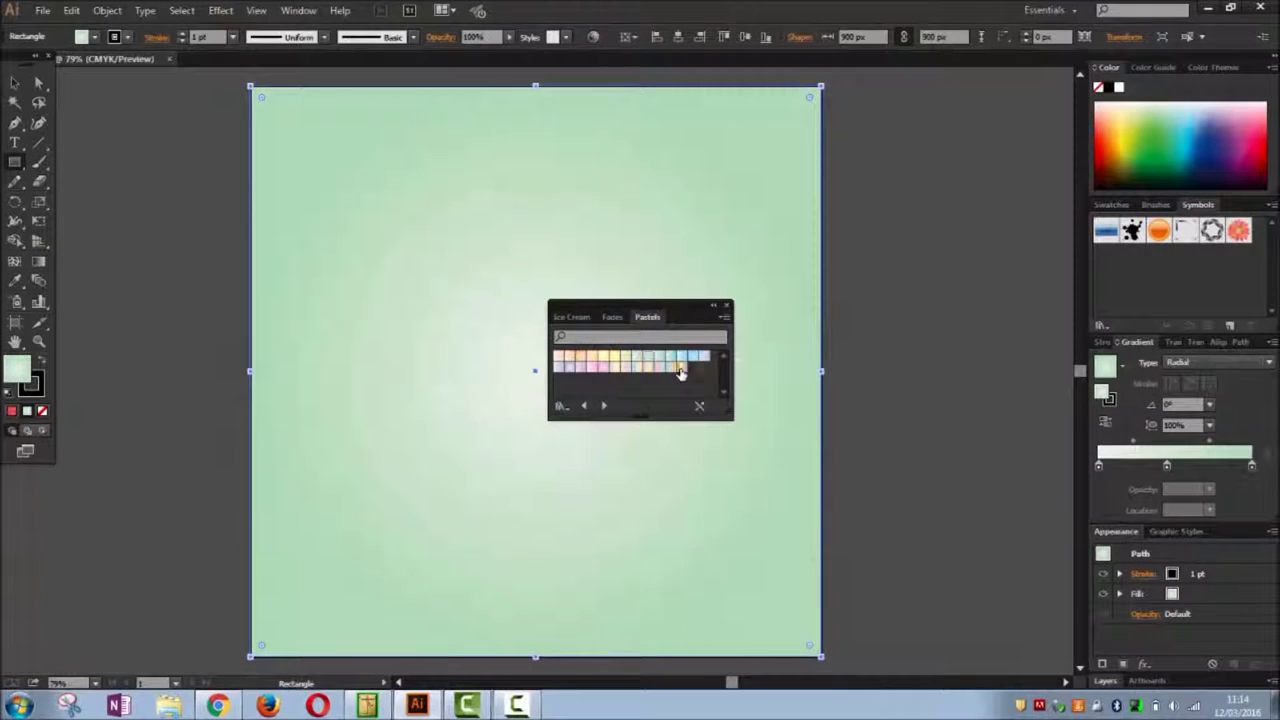
left_click(679, 368)
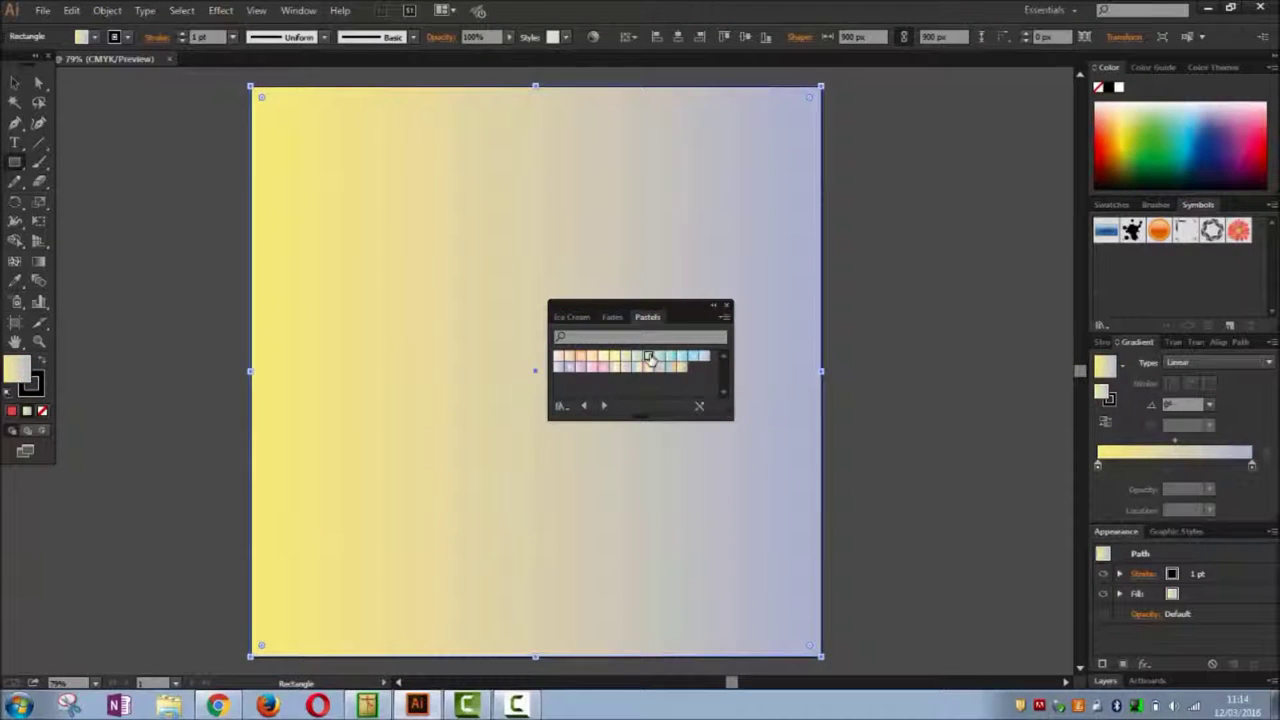
left_click(648, 357)
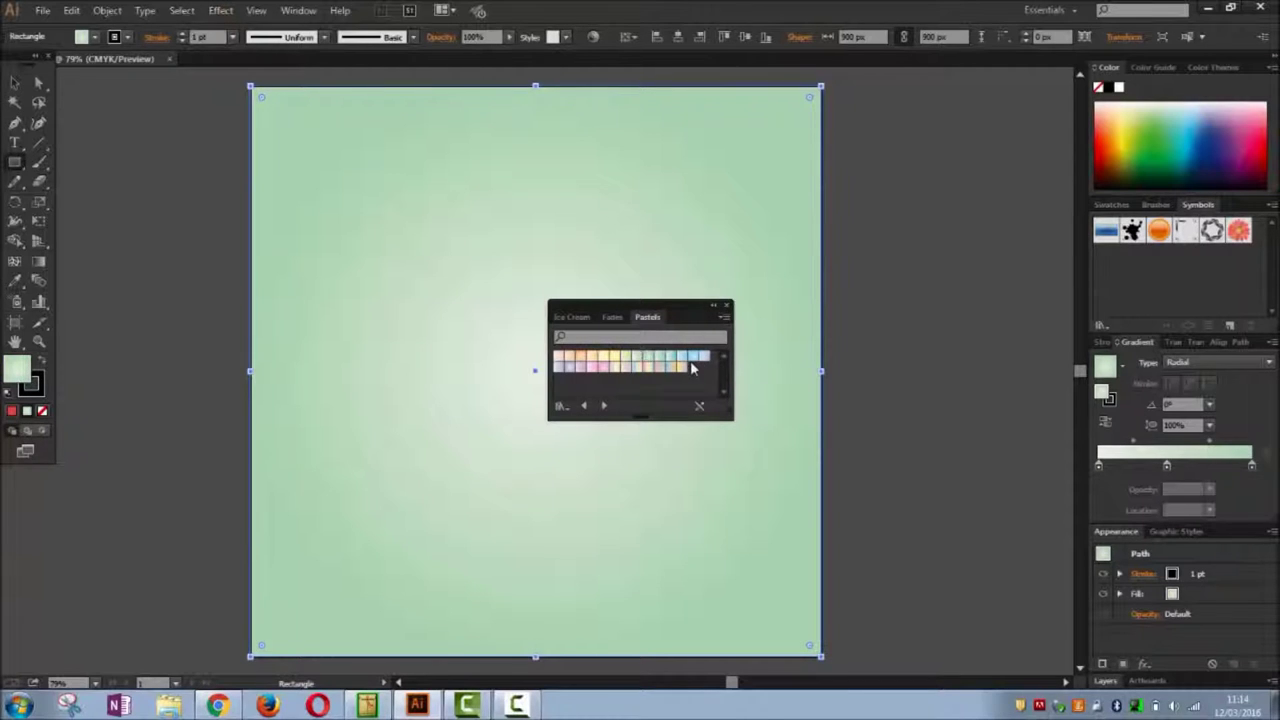
Fill the rectangle with the light blue radial Pastels gradient and close the swatch library.
left_click(693, 360)
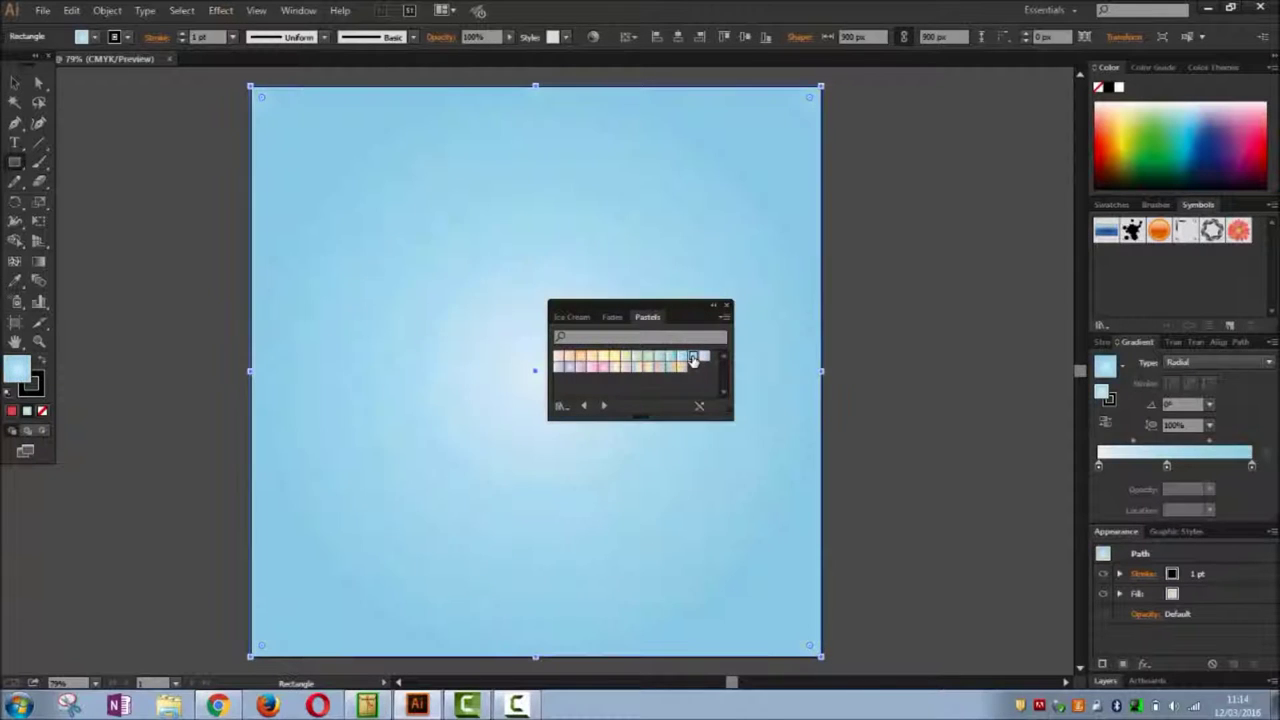
left_click(727, 306)
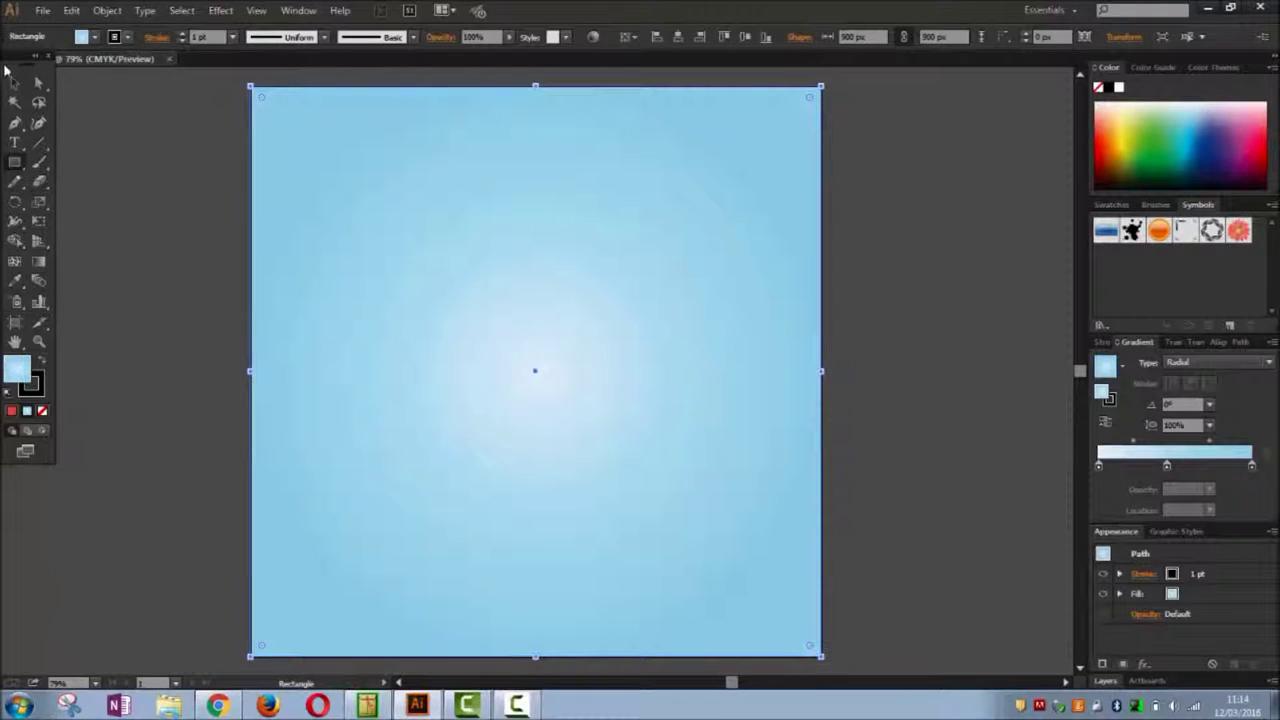
Lock the selected background rectangle so it cannot be moved or edited.
left_click(14, 82)
left_click(171, 191)
left_click(414, 209)
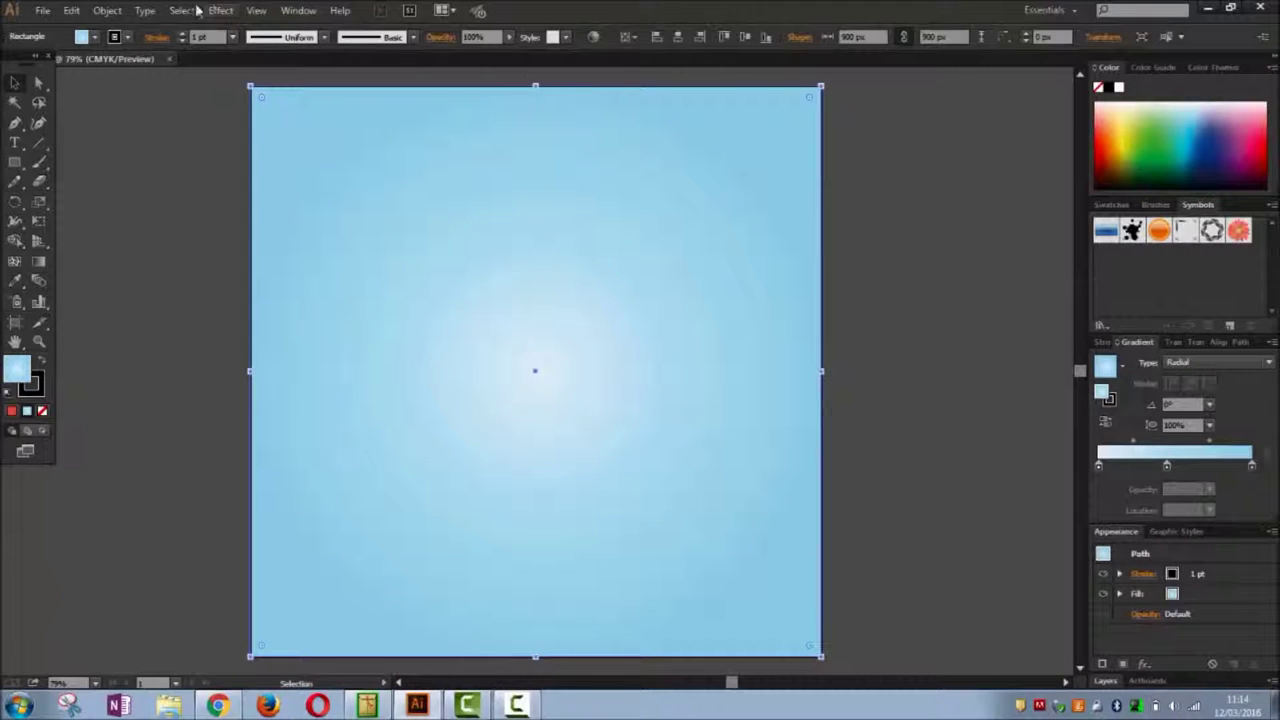
left_click(107, 11)
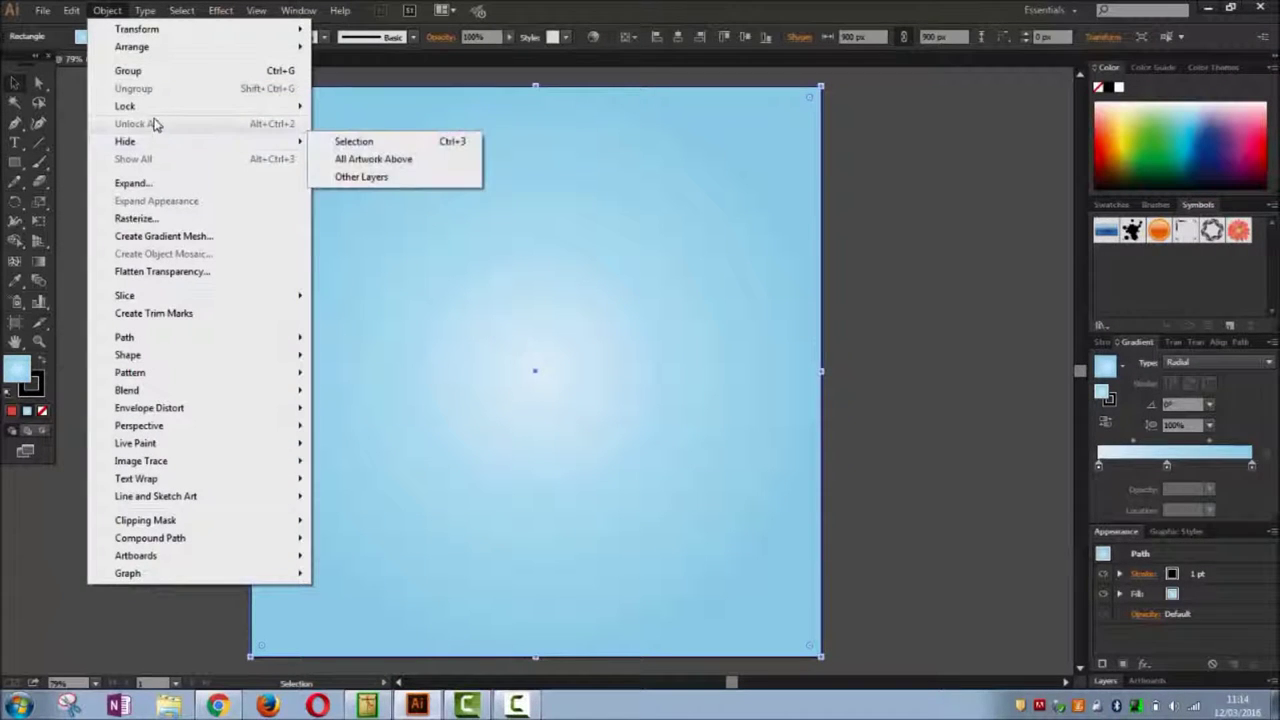
mouse_move(148, 110)
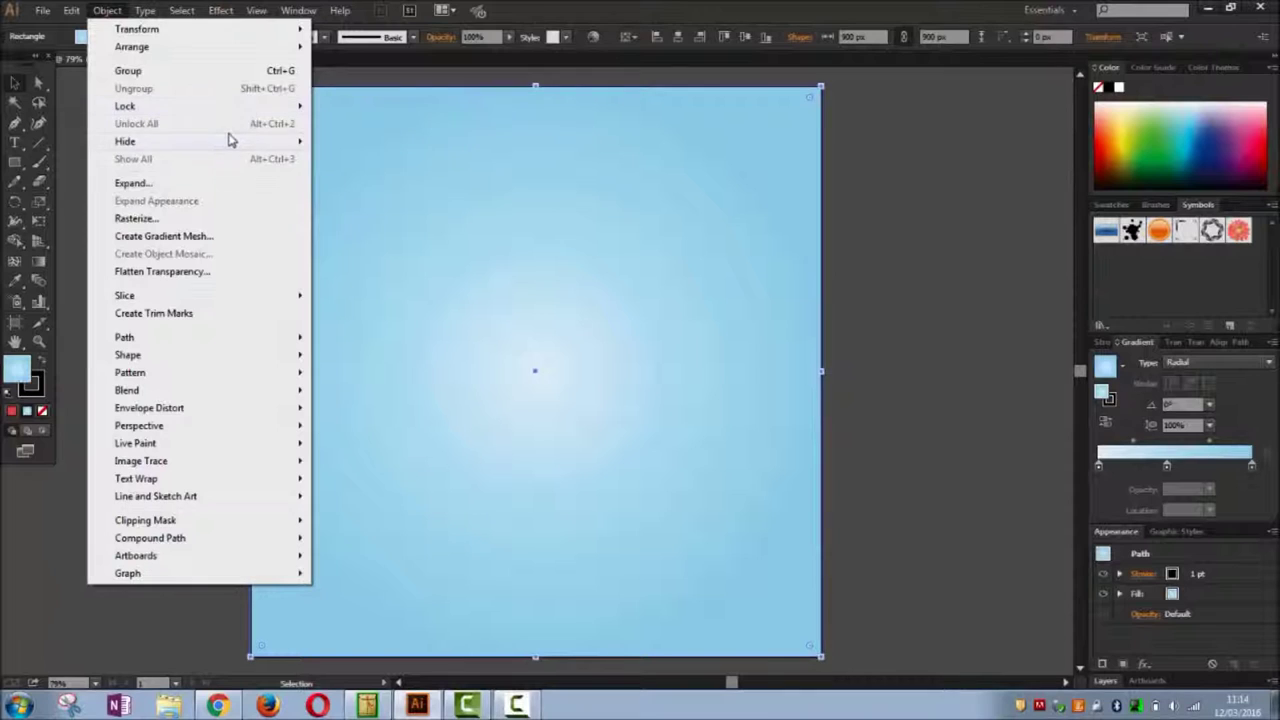
mouse_move(215, 106)
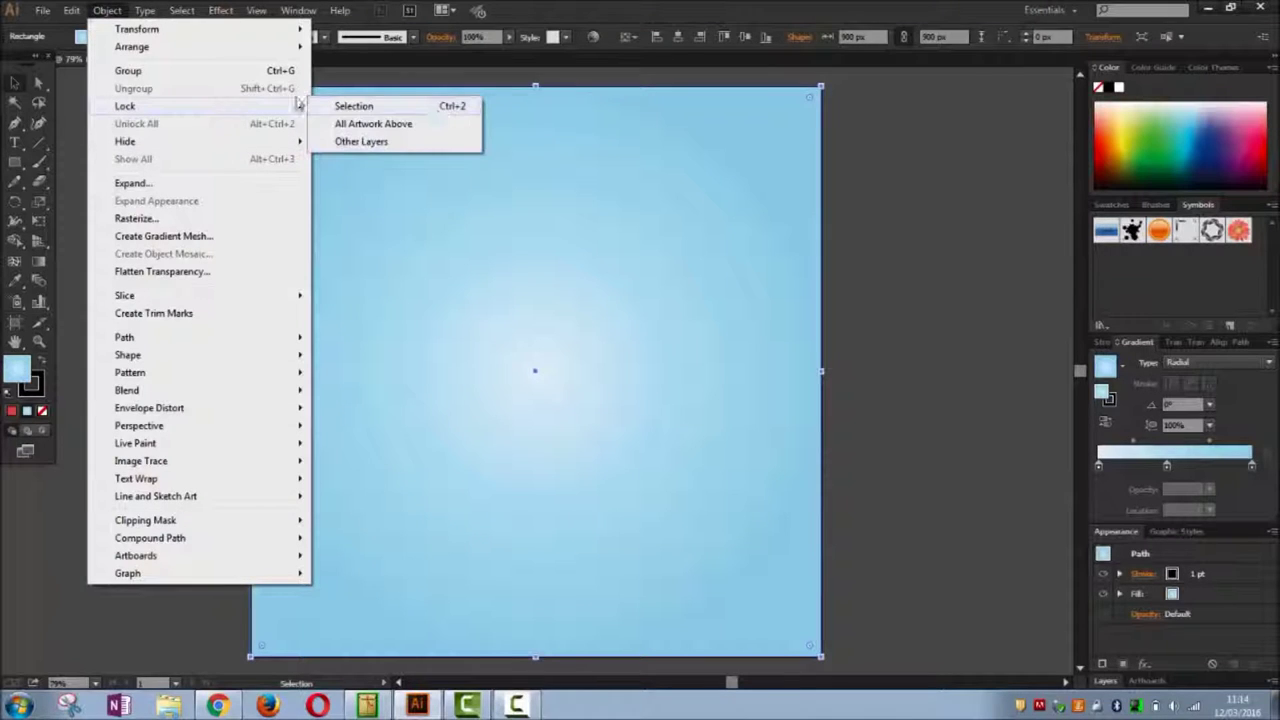
left_click(434, 109)
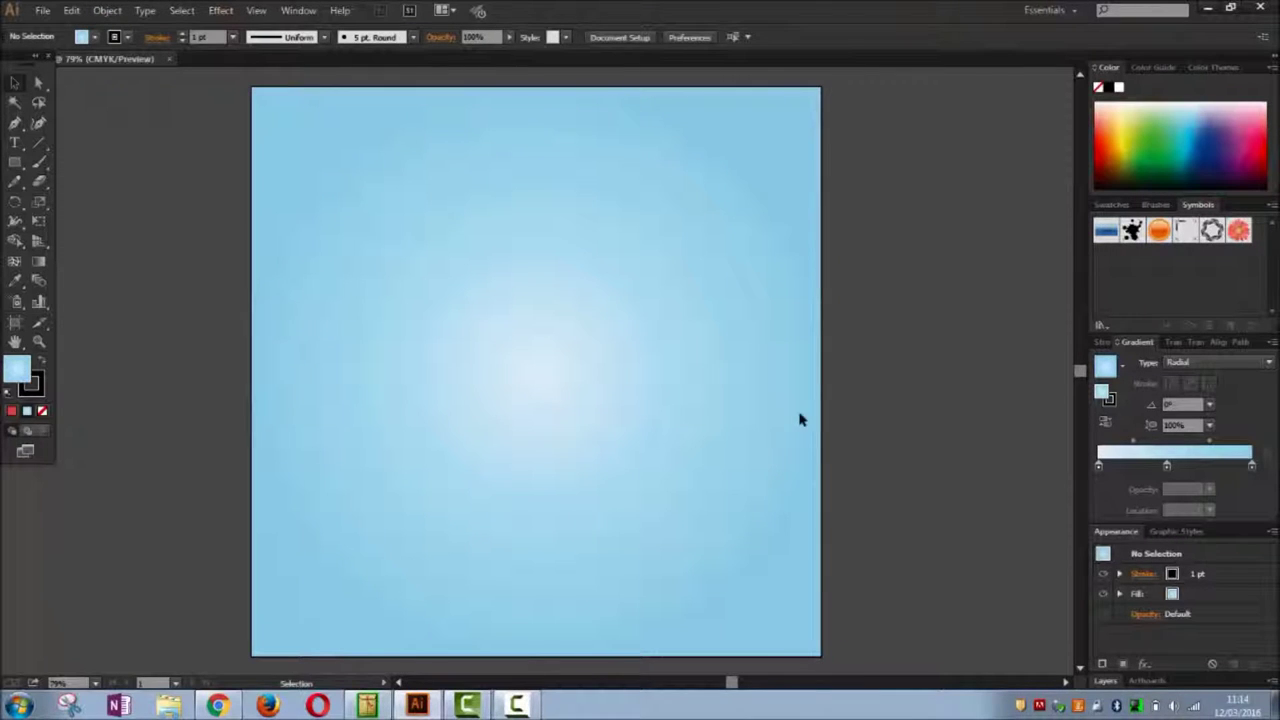
Draw a small right triangle with the Pen tool, placing its upper right corner at the artboard's centre (450, 450 px).
left_click(15, 124)
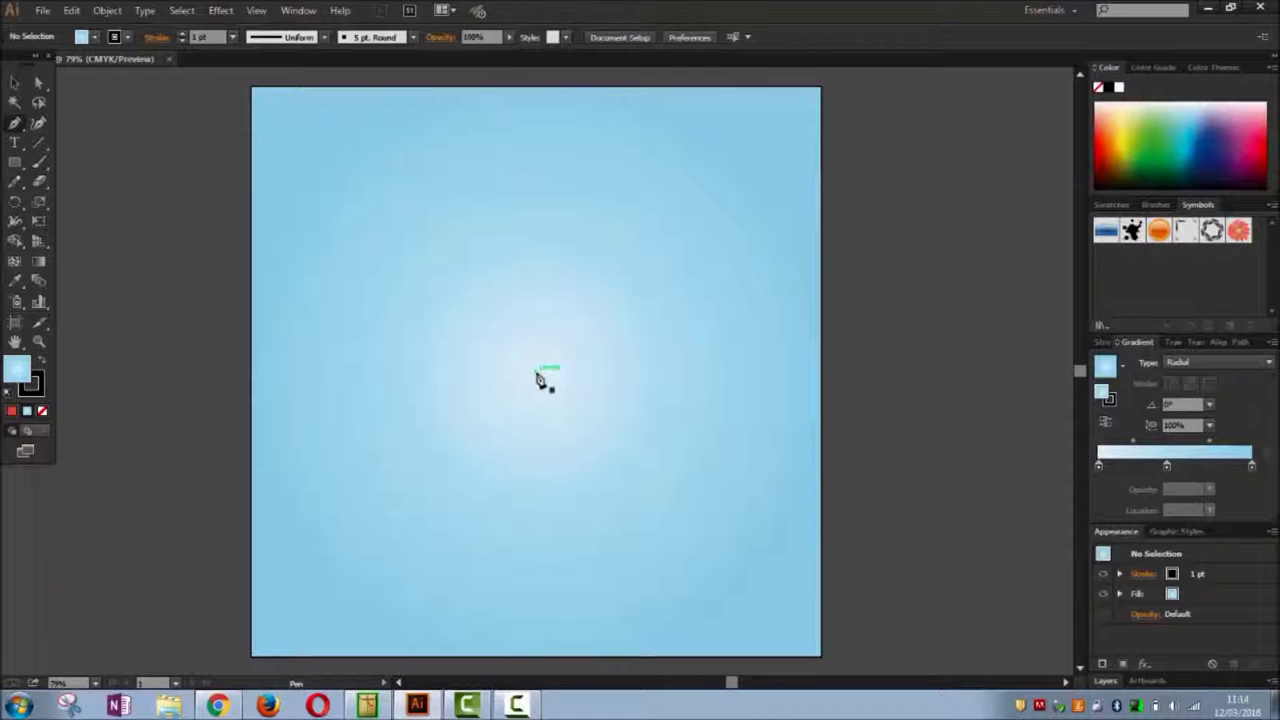
mouse_move(537, 376)
left_mouse_down()
mouse_move(491, 377)
mouse_move(528, 390)
mouse_move(543, 414)
mouse_move(535, 375)
left_mouse_up()
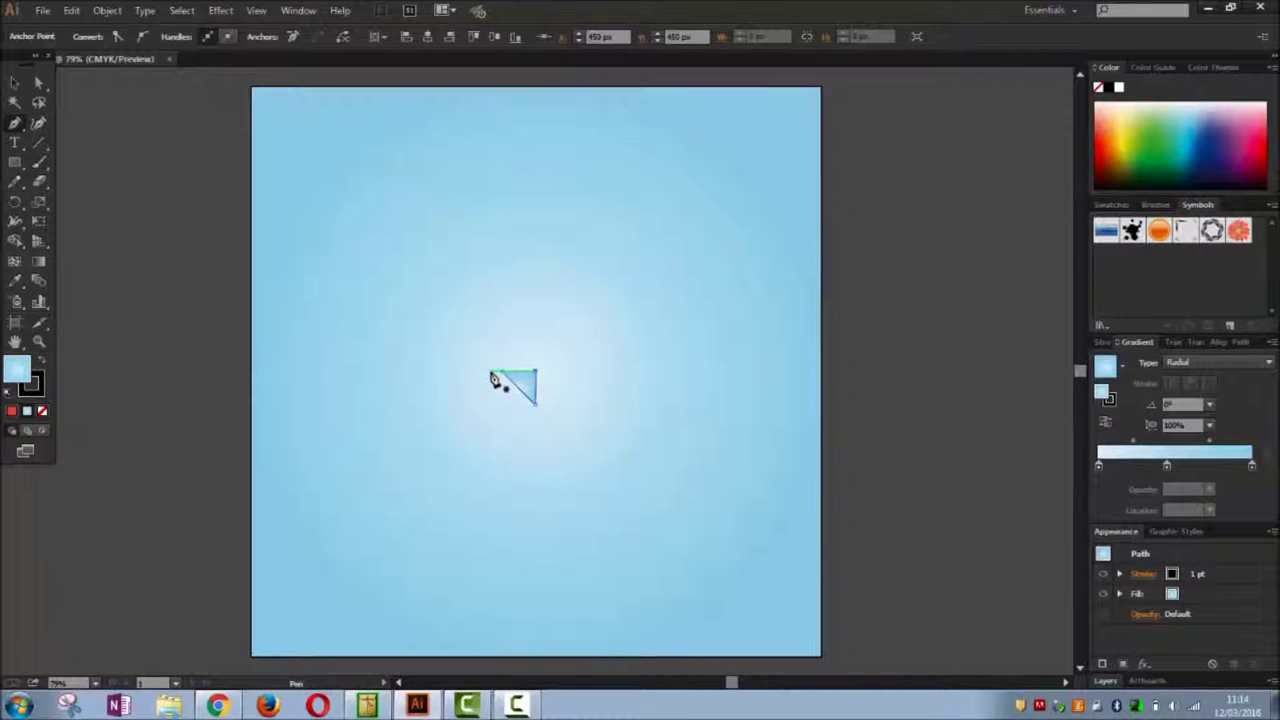
Draw a closed strip shape beside the triangle with a diagonal top, a vertical leg to about Y 798 px and a horizontal arm to about X 213 px.
left_click_drag(491, 375, 545, 599)
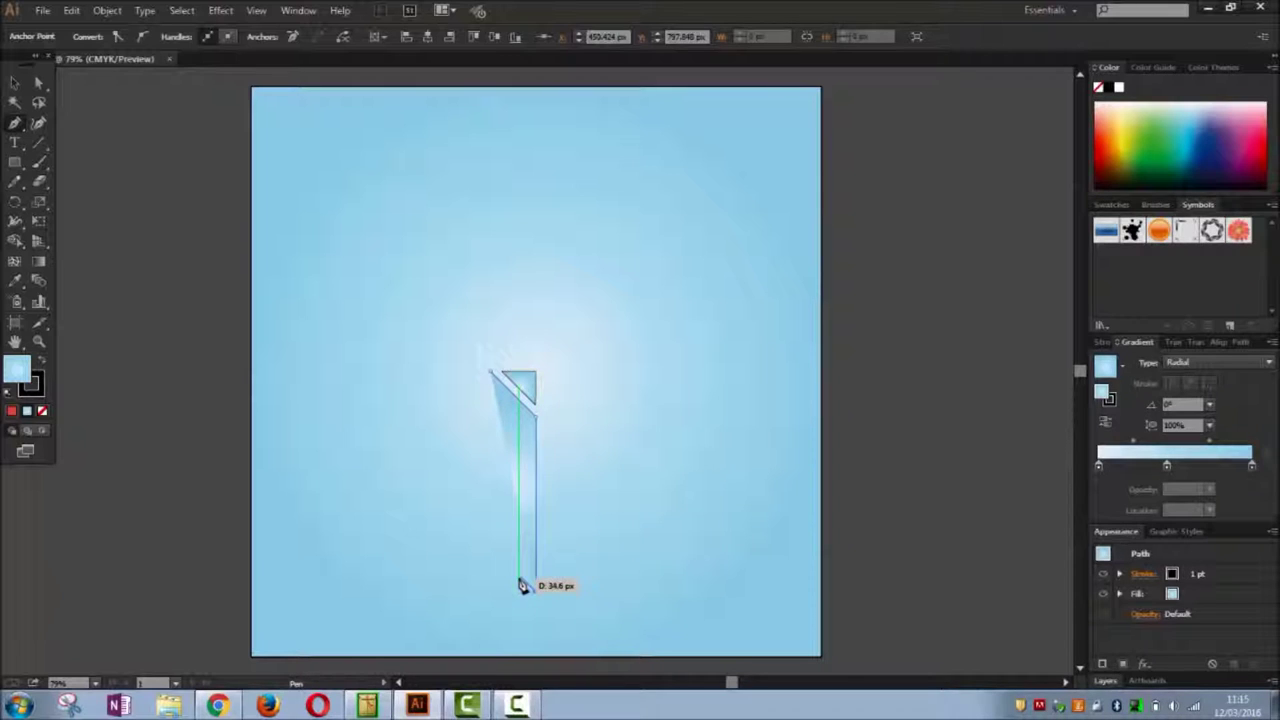
left_click(520, 580)
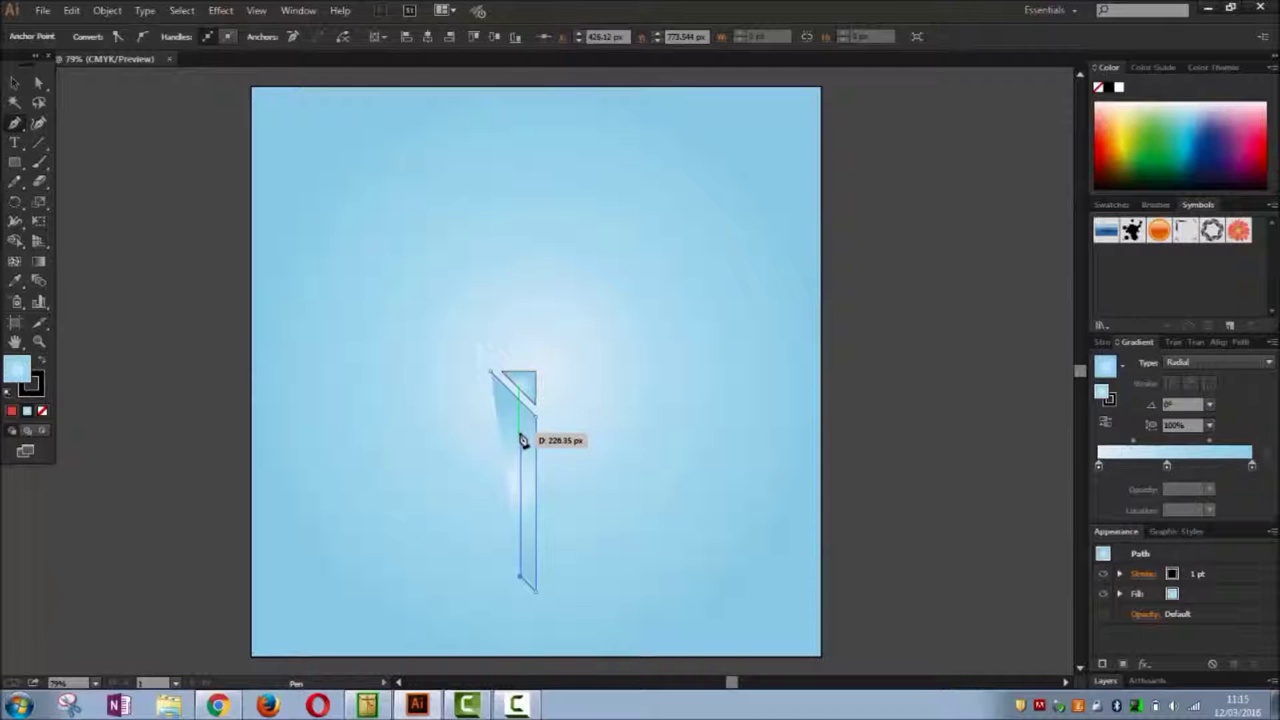
left_click(520, 432)
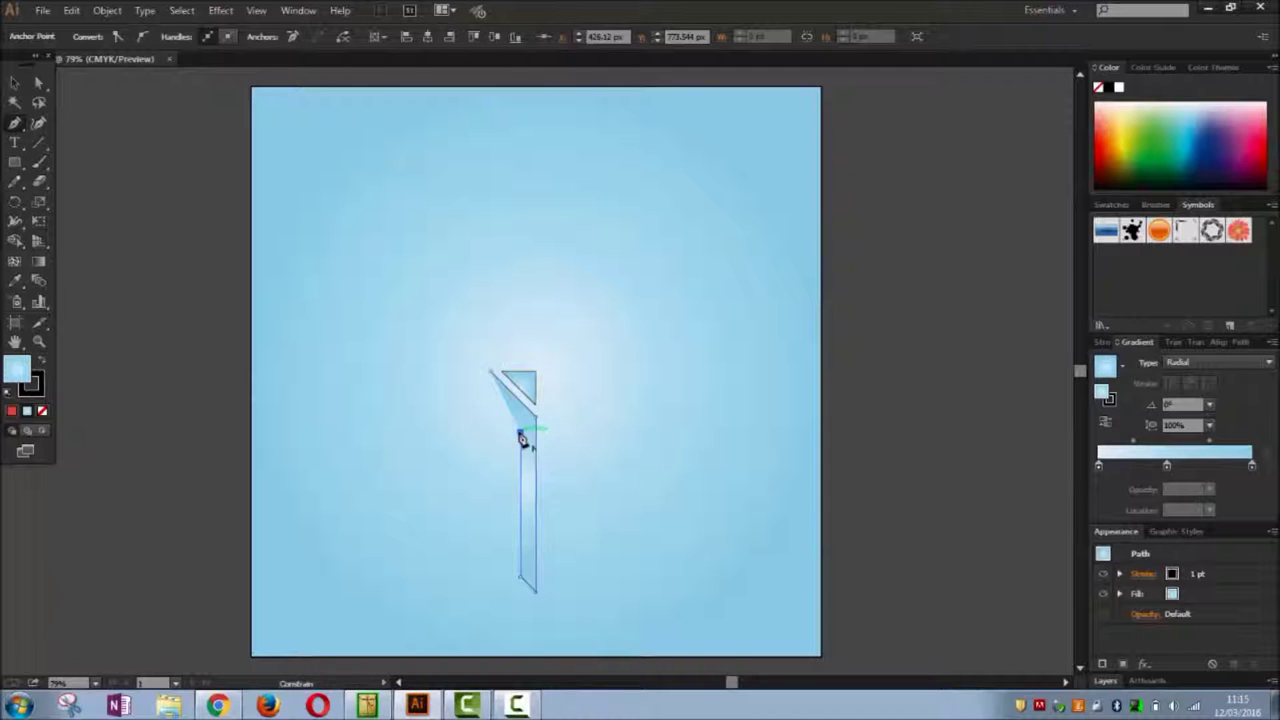
left_click(387, 432)
left_click_drag(389, 424, 494, 371)
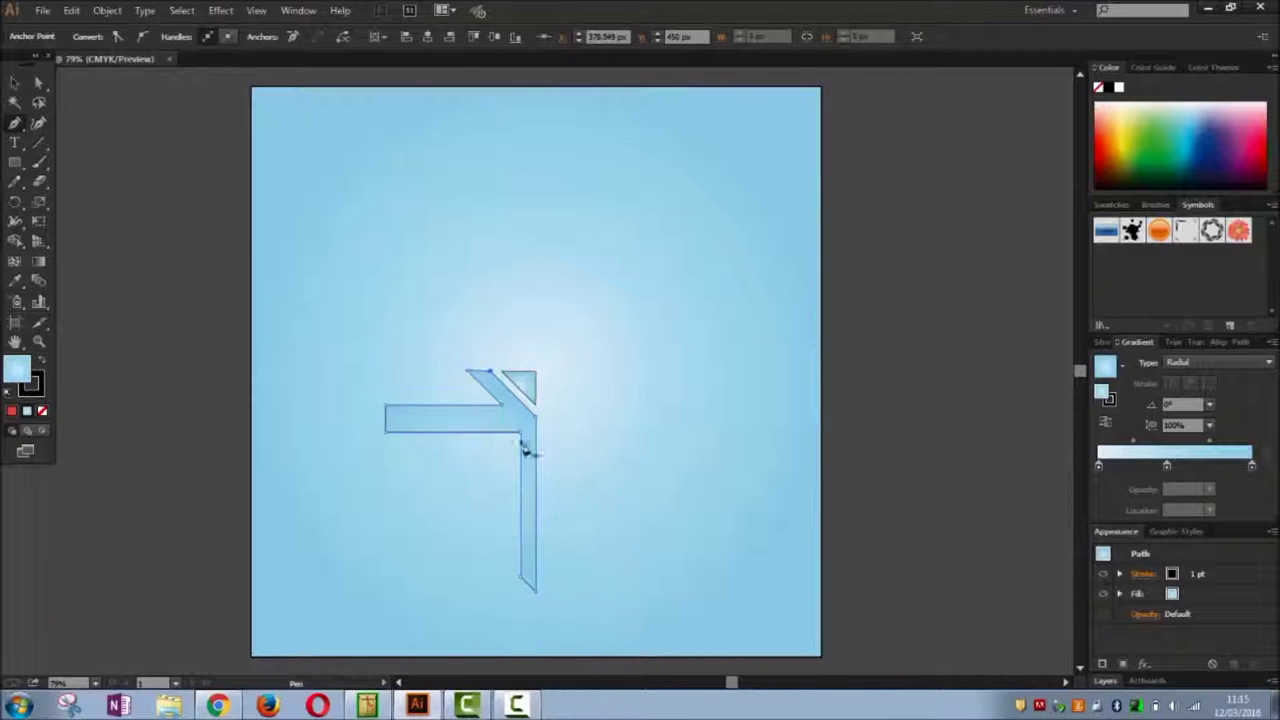
Try deleting the anchor at the lower outer corner of the horizontal arm, and undo the deletion.
left_click(37, 84)
left_click(240, 334)
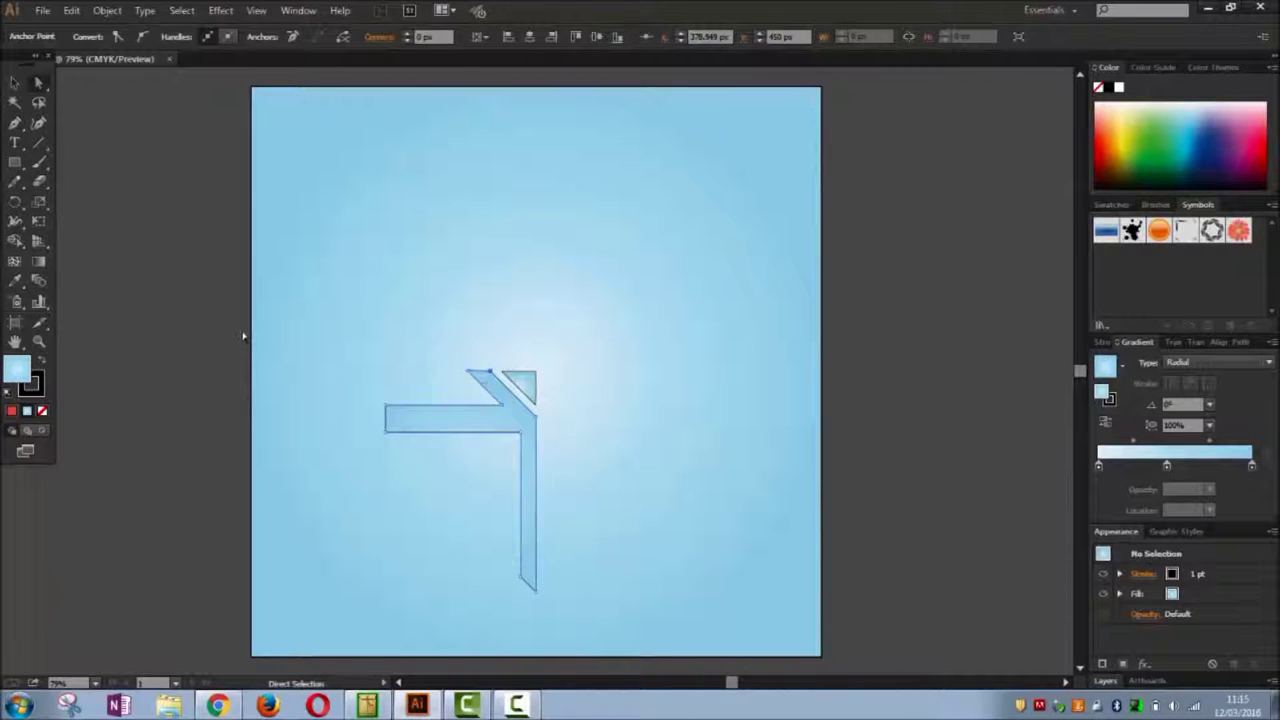
left_click(387, 436)
key("Delete")
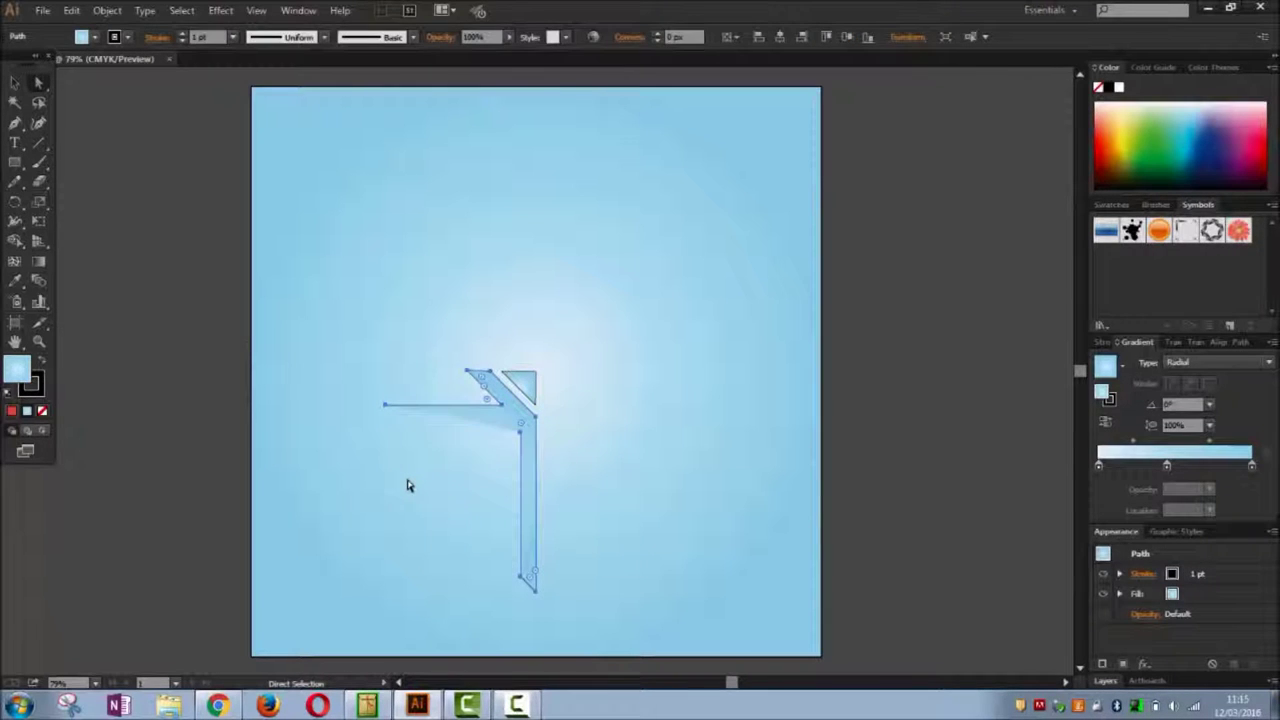
key("ctrl+z")
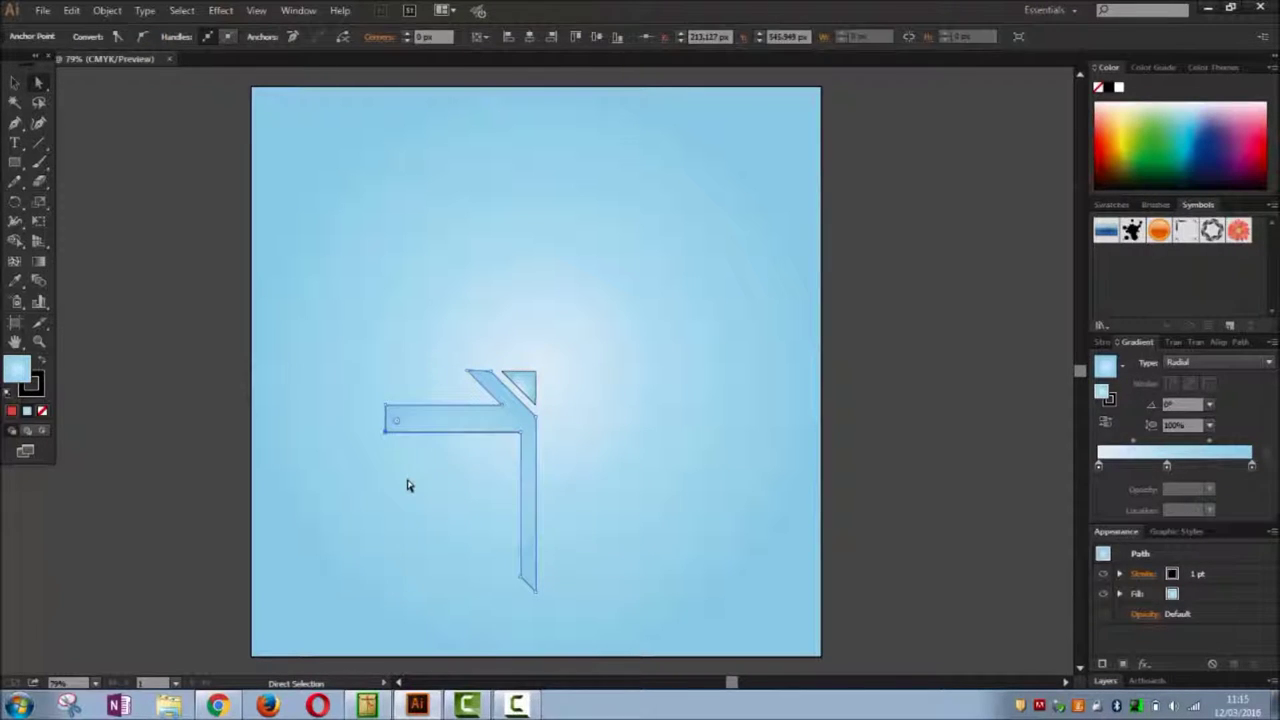
left_click(192, 390)
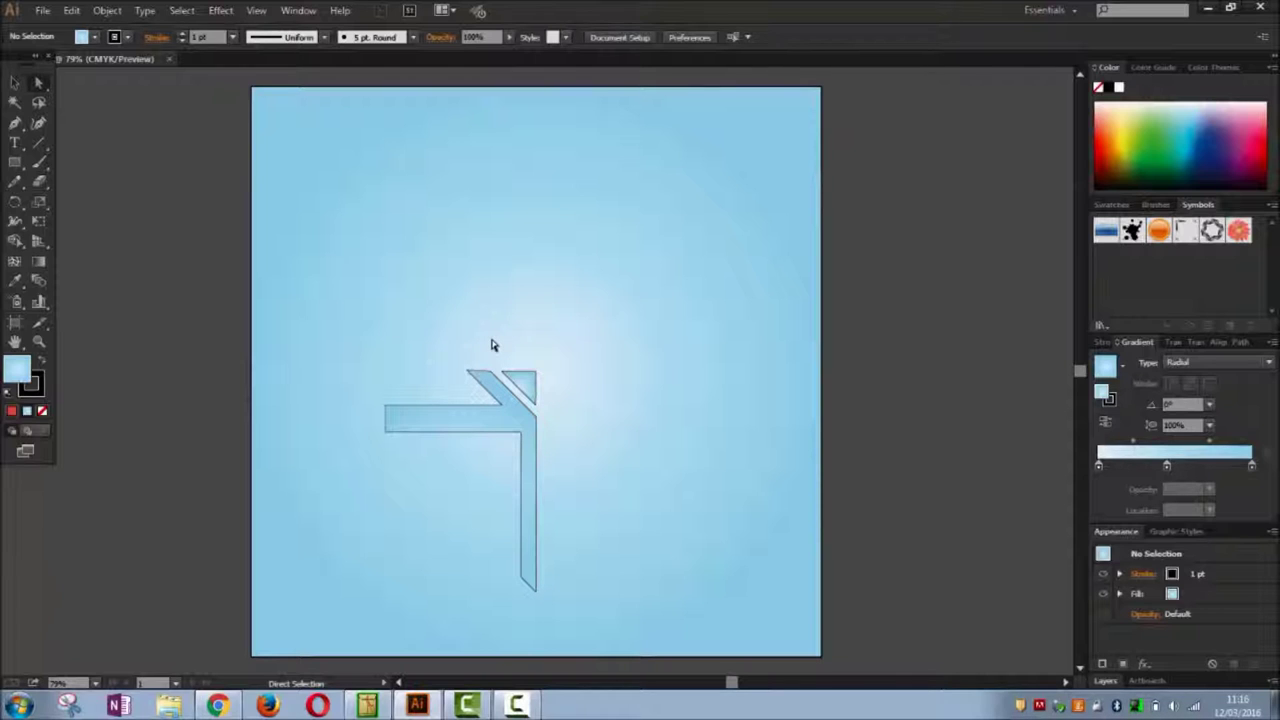
Try moving the anchor at the vertical leg's lowest tip further down.
left_click(538, 598)
key("shift+Down")
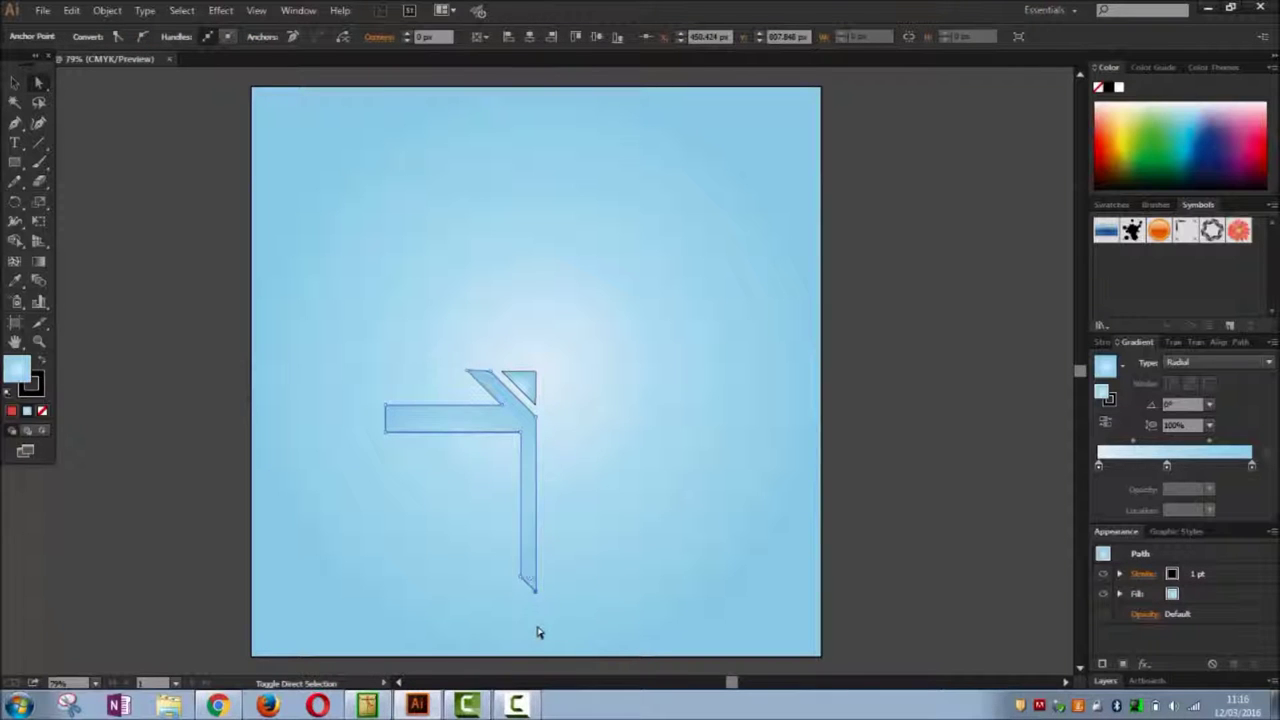
left_click(195, 489)
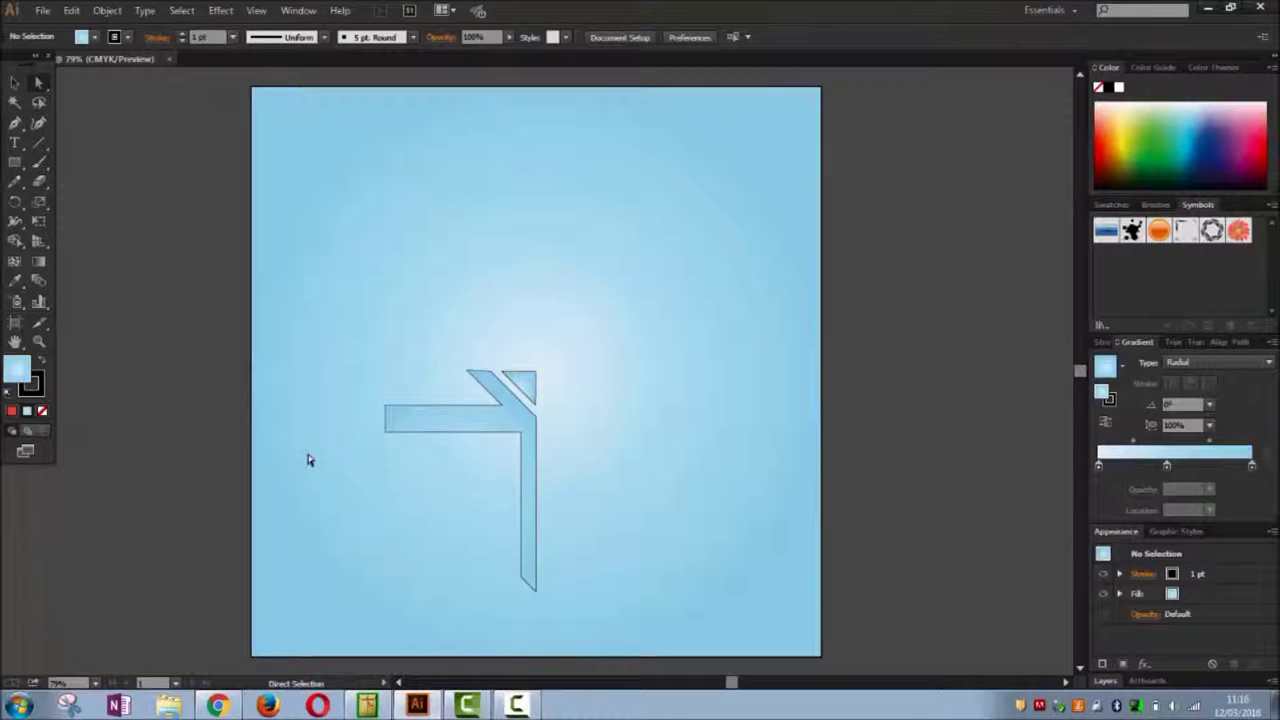
Slant the horizontal arm's outer end by shifting its upper corner anchor 40 px to the right, to about X 253 px.
left_click(386, 407)
key("Right")
key("Right")
key("Right")
key("Right")
key("Right")
key("Right")
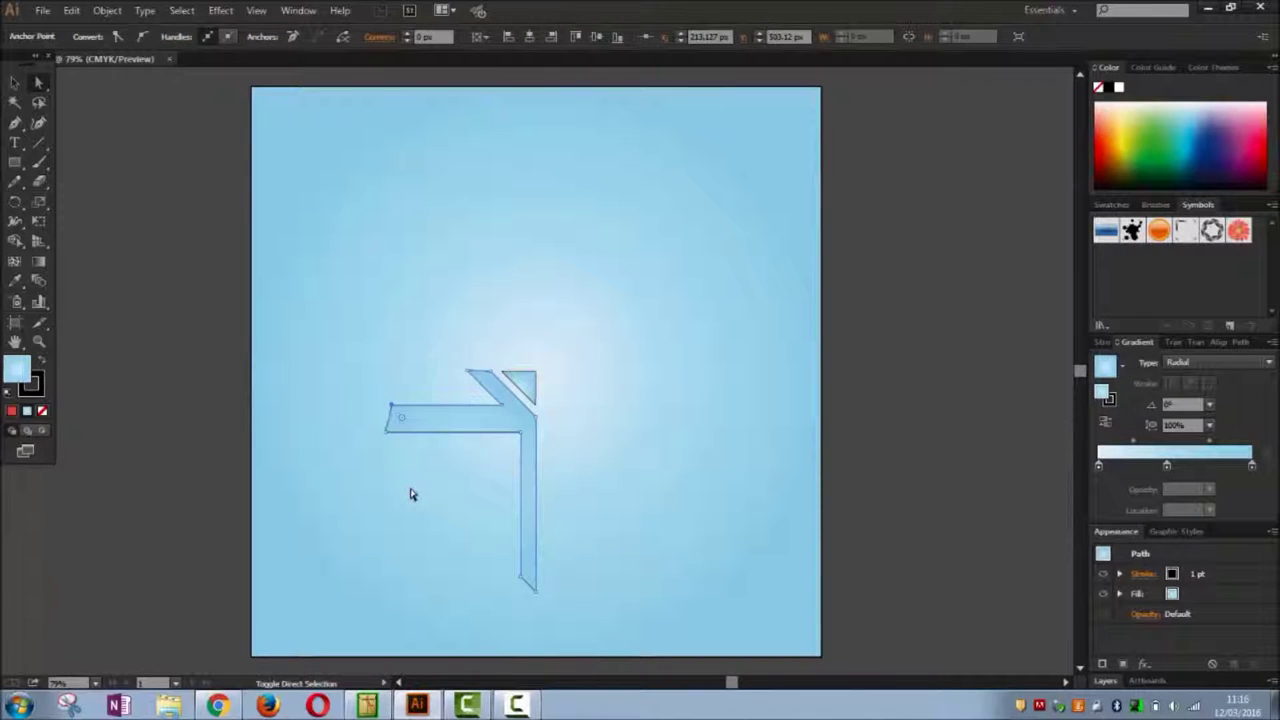
key("Right")
key("Right")
key("Right")
key("Right")
key("Right")
key("Right")
key("Right")
key("Right")
key("Right")
key("Right")
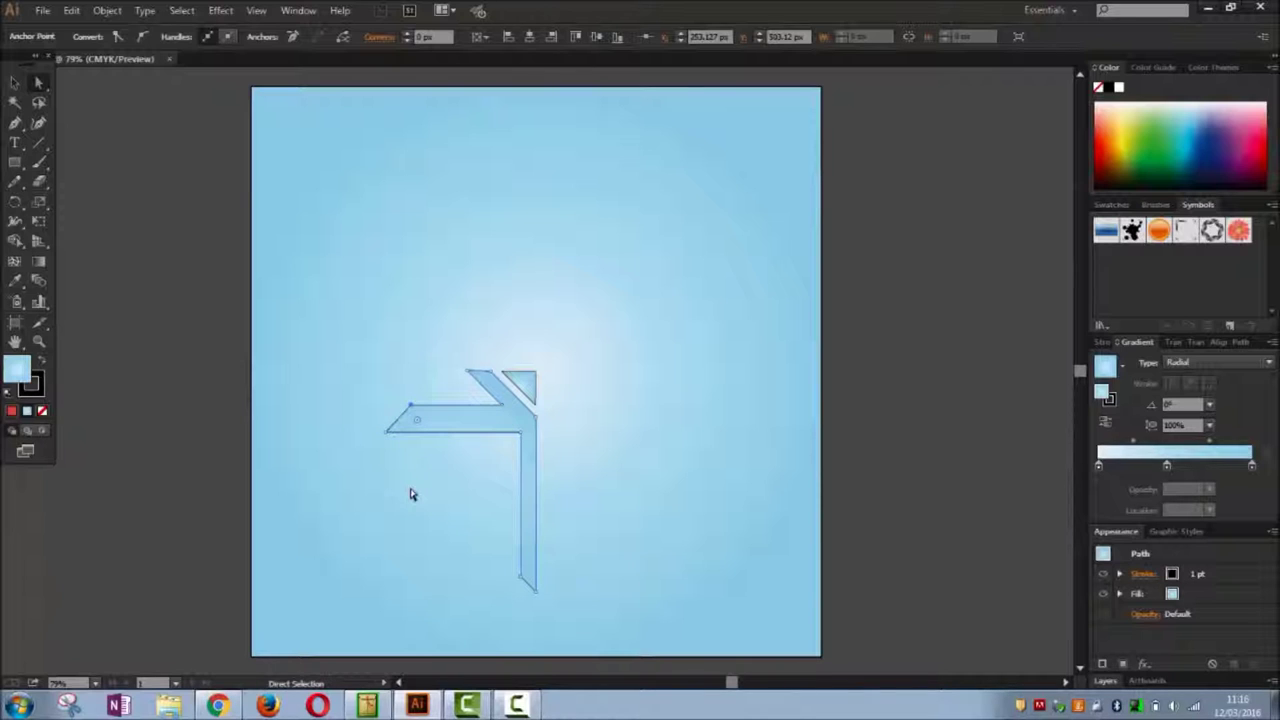
left_click(229, 465)
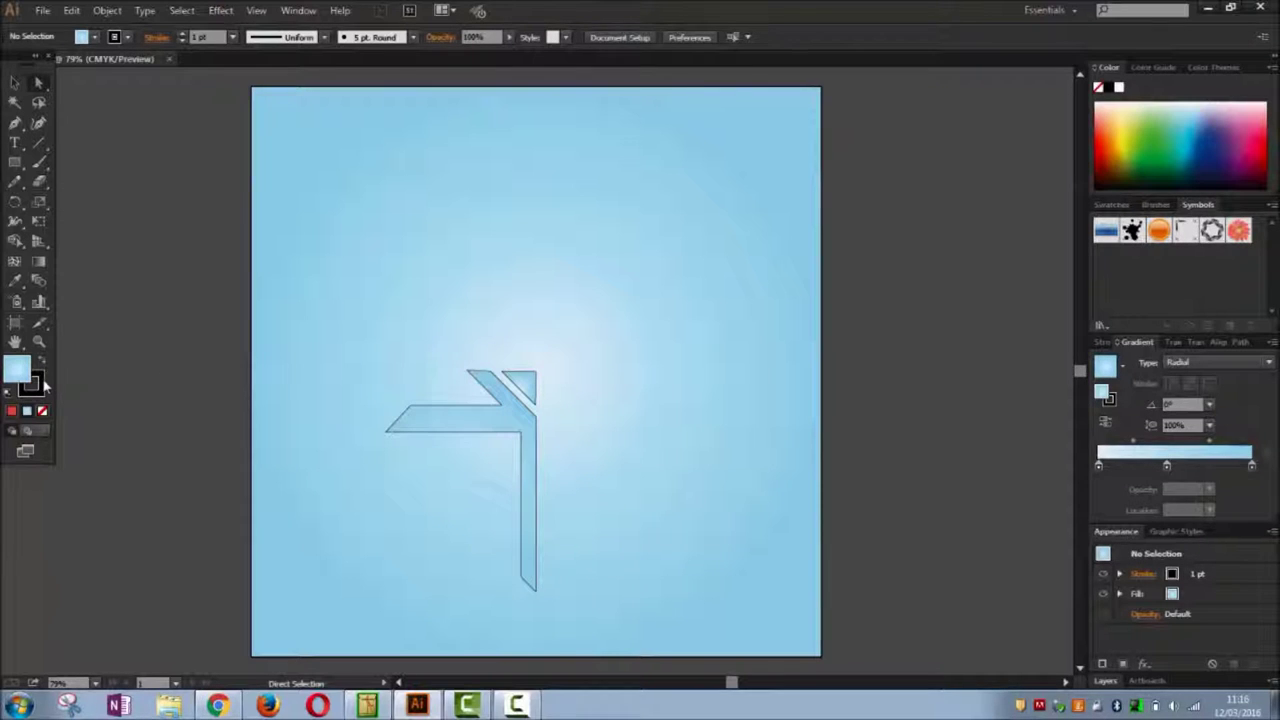
Swap the default fill and stroke colours, select both drawn shapes and fill them with solid black.
left_click(44, 366)
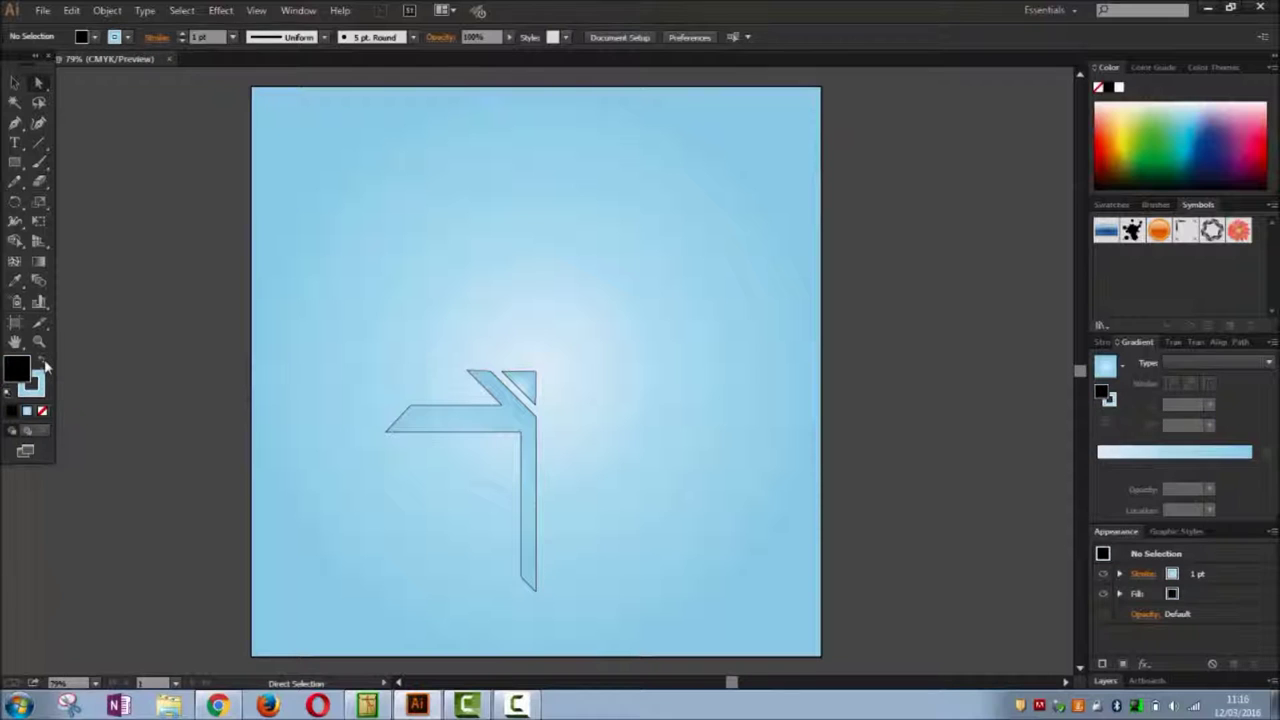
left_click(15, 82)
left_click_drag(383, 297, 636, 556)
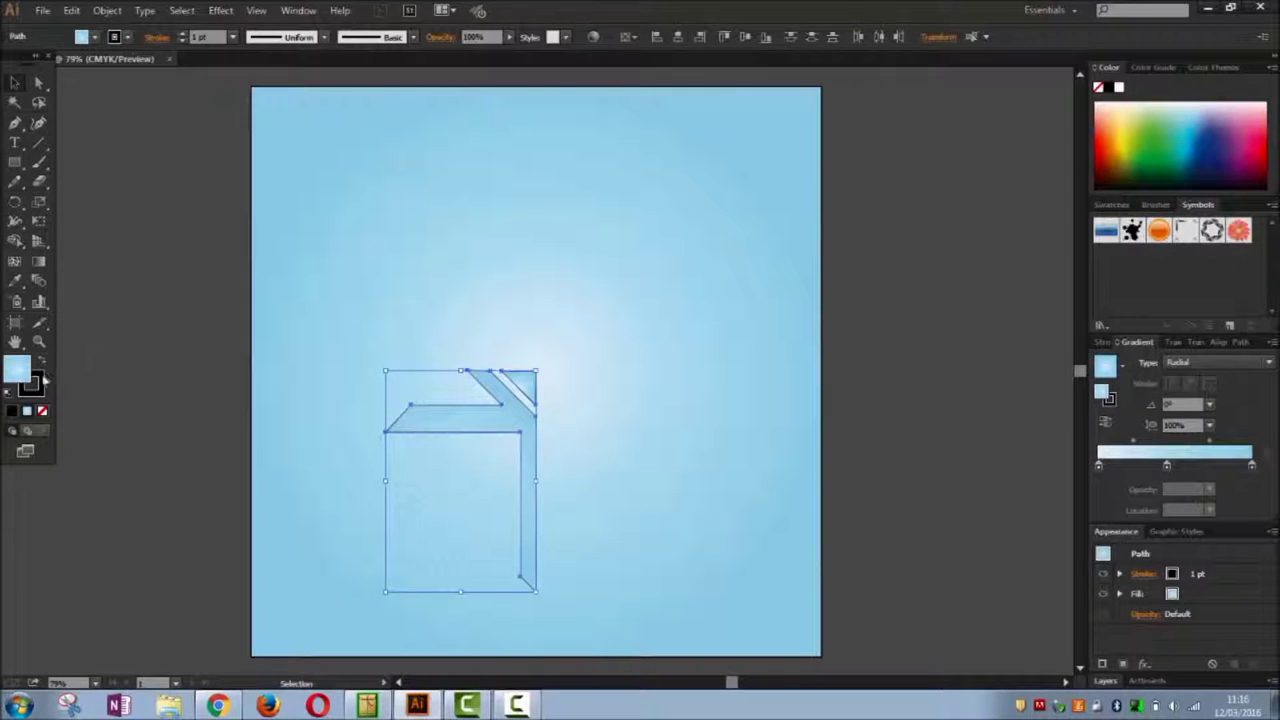
left_click(13, 411)
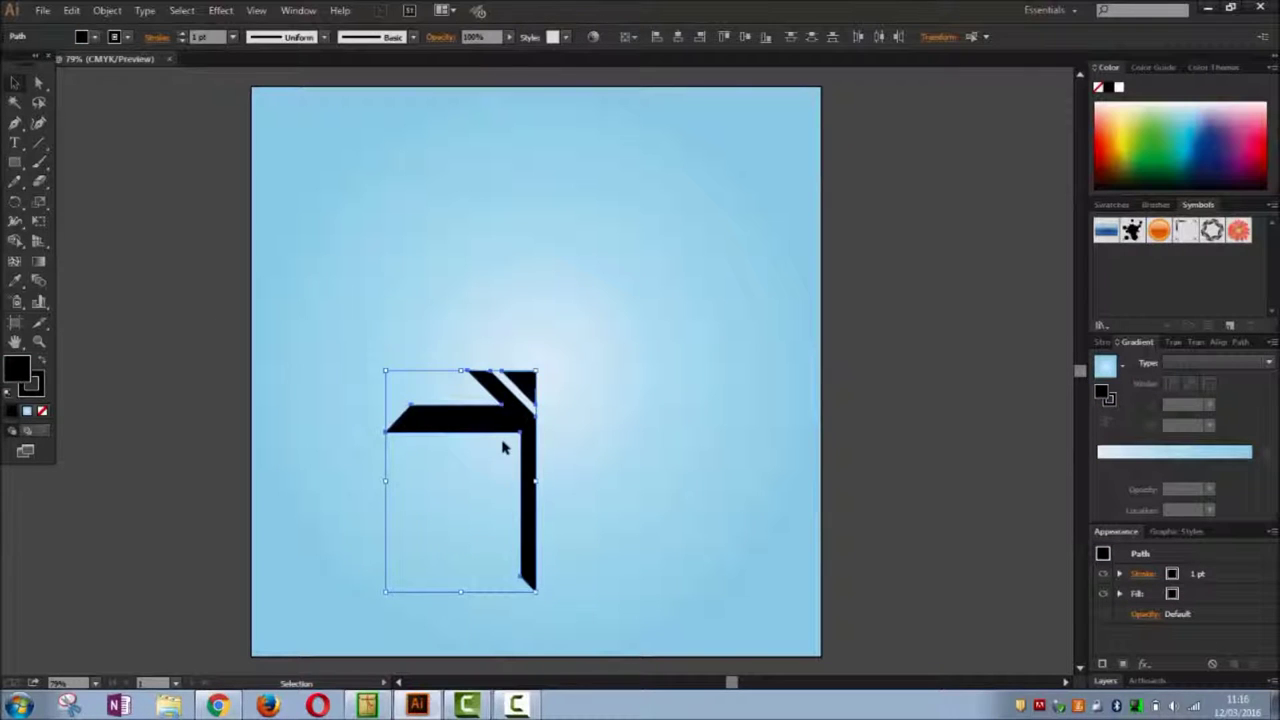
Move the two black shapes straight up by about 160 px and deselect them.
key("shift+Up")
key("shift+Up")
key("shift+Up")
key("shift+Up")
key("shift+Up")
key("shift+Up")
key("shift+Up")
key("shift+Up")
key("shift+Up")
key("shift+Up")
key("shift+Up")
key("shift+Up")
key("shift+Up")
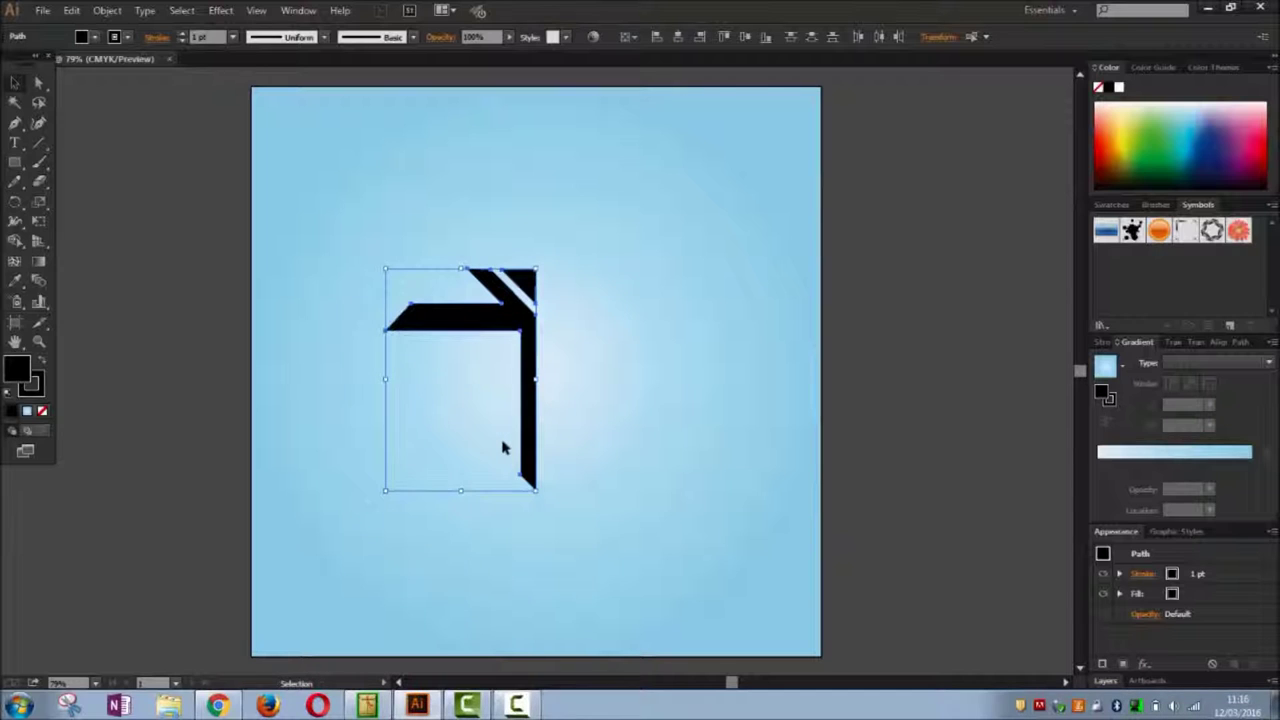
left_click(207, 444)
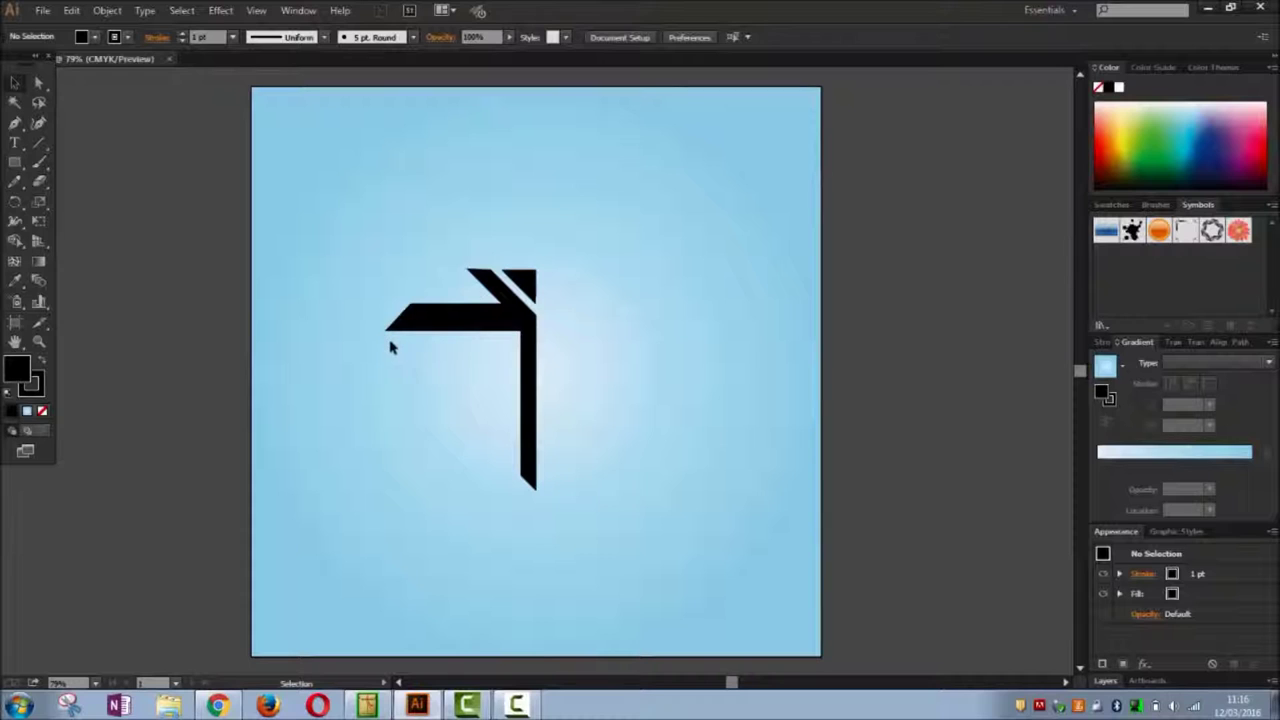
Draw a closed three-cornered Pen shape inside the arm-and-leg corner, with a concave curve from about (213, 417) to (402, 605) px.
left_click(17, 122)
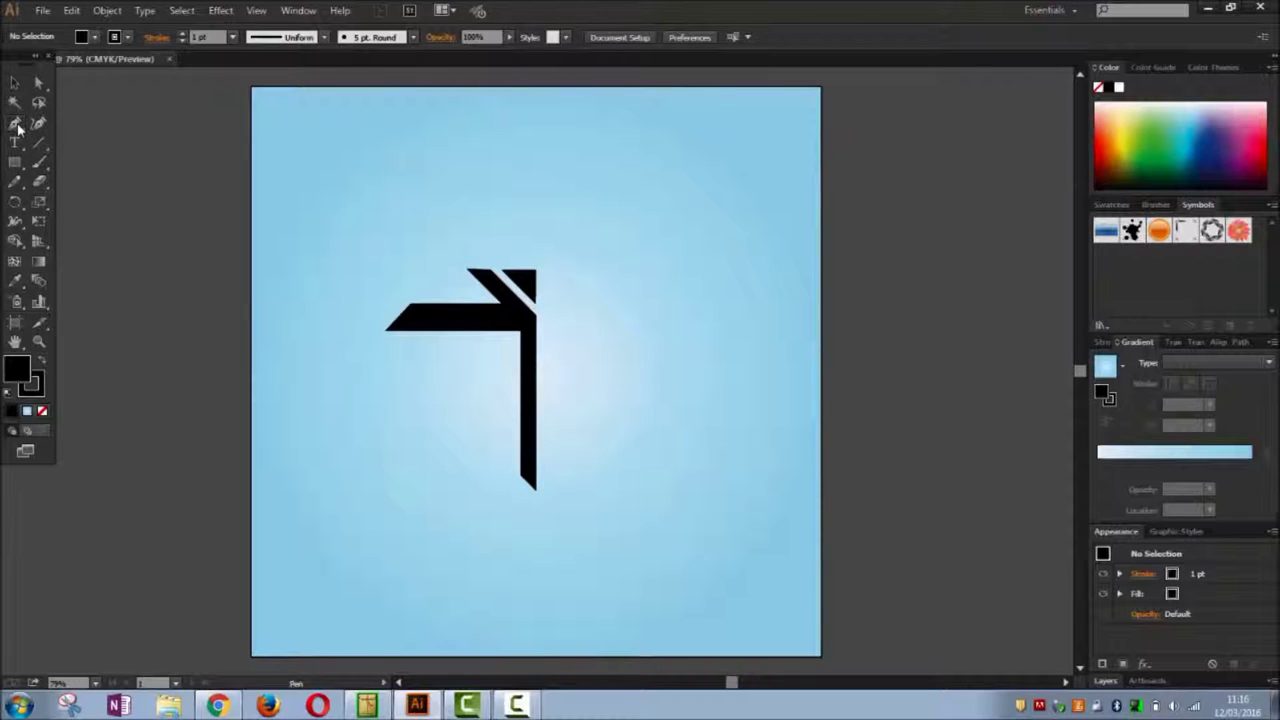
left_click(502, 350)
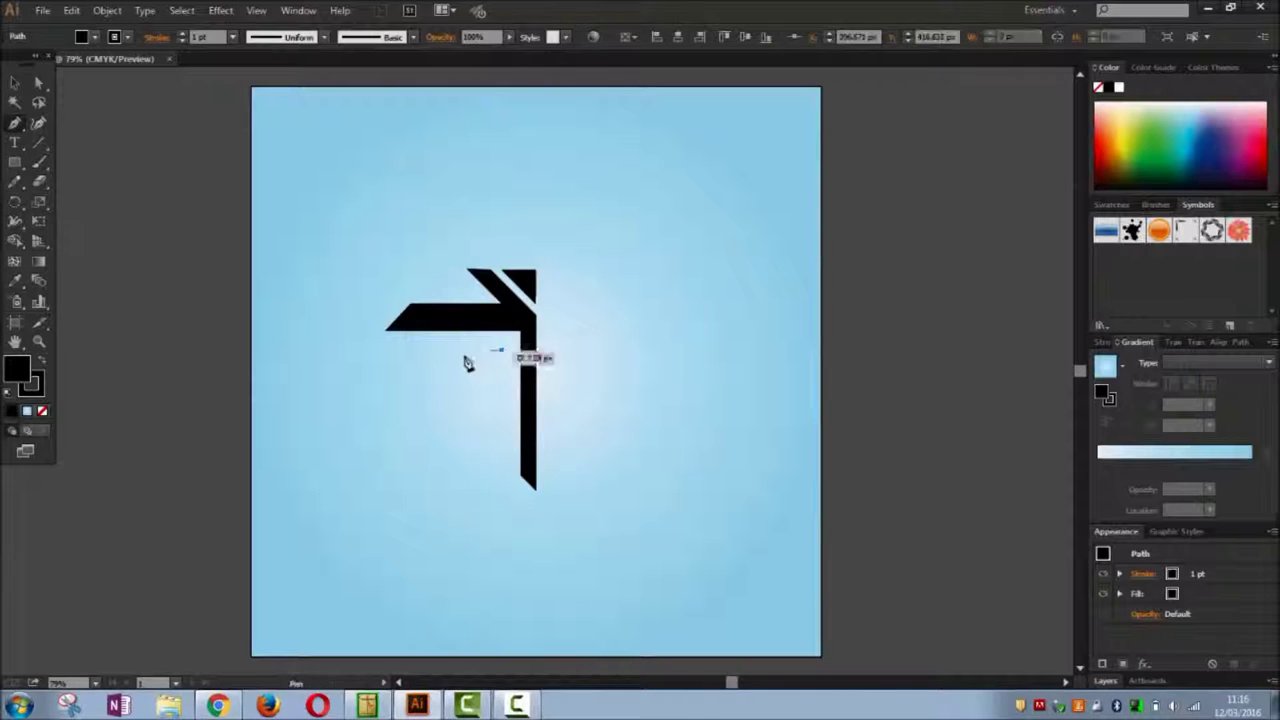
left_click(386, 351)
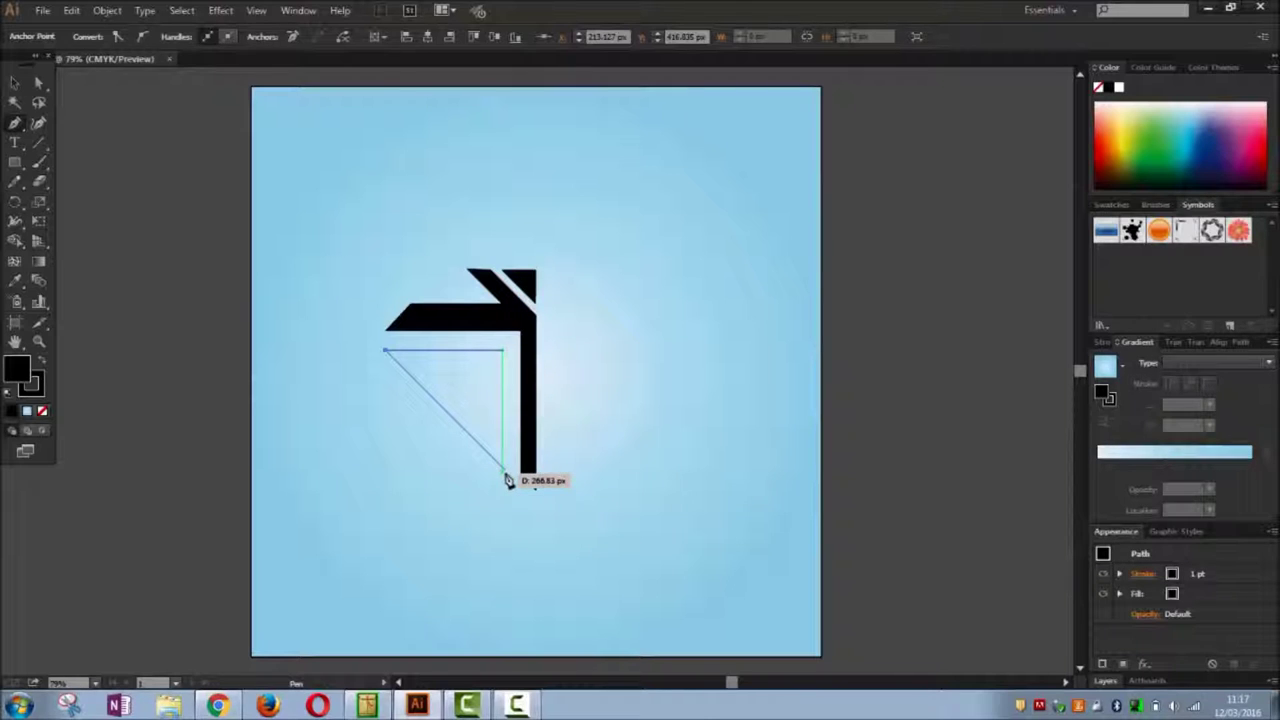
left_click_drag(506, 472, 524, 579)
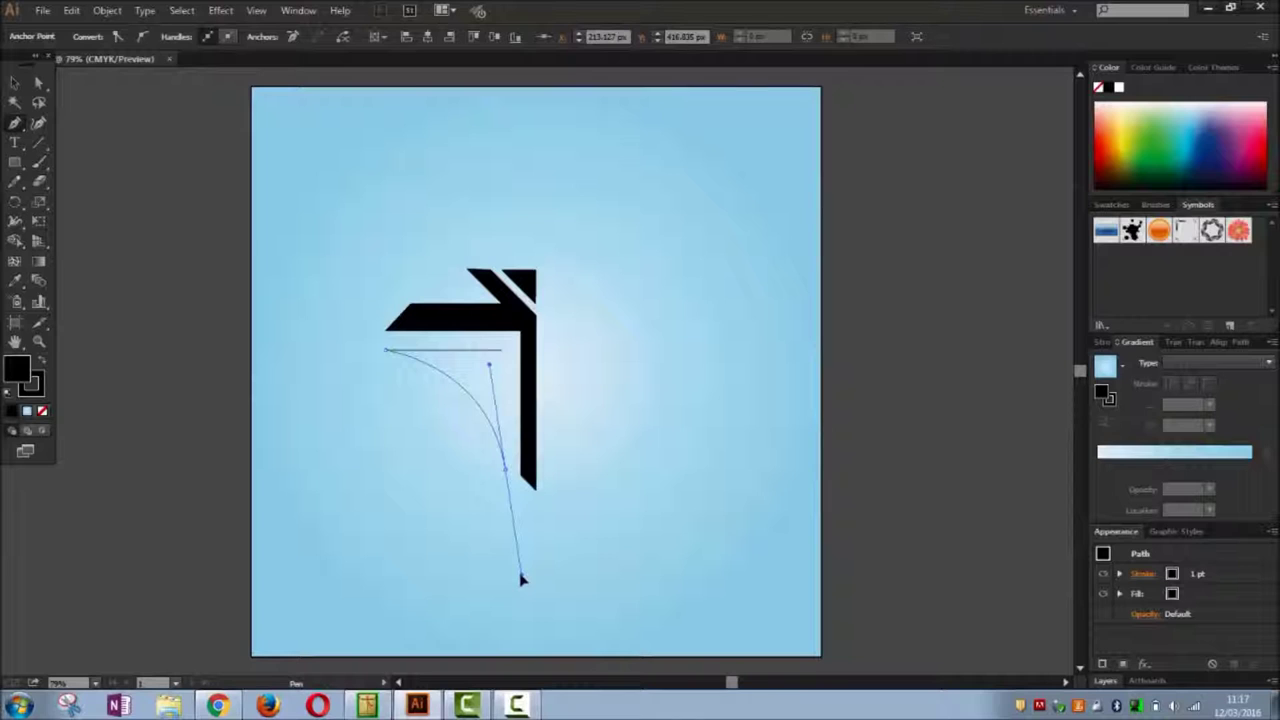
left_click_drag(522, 579, 521, 574)
left_click(507, 472)
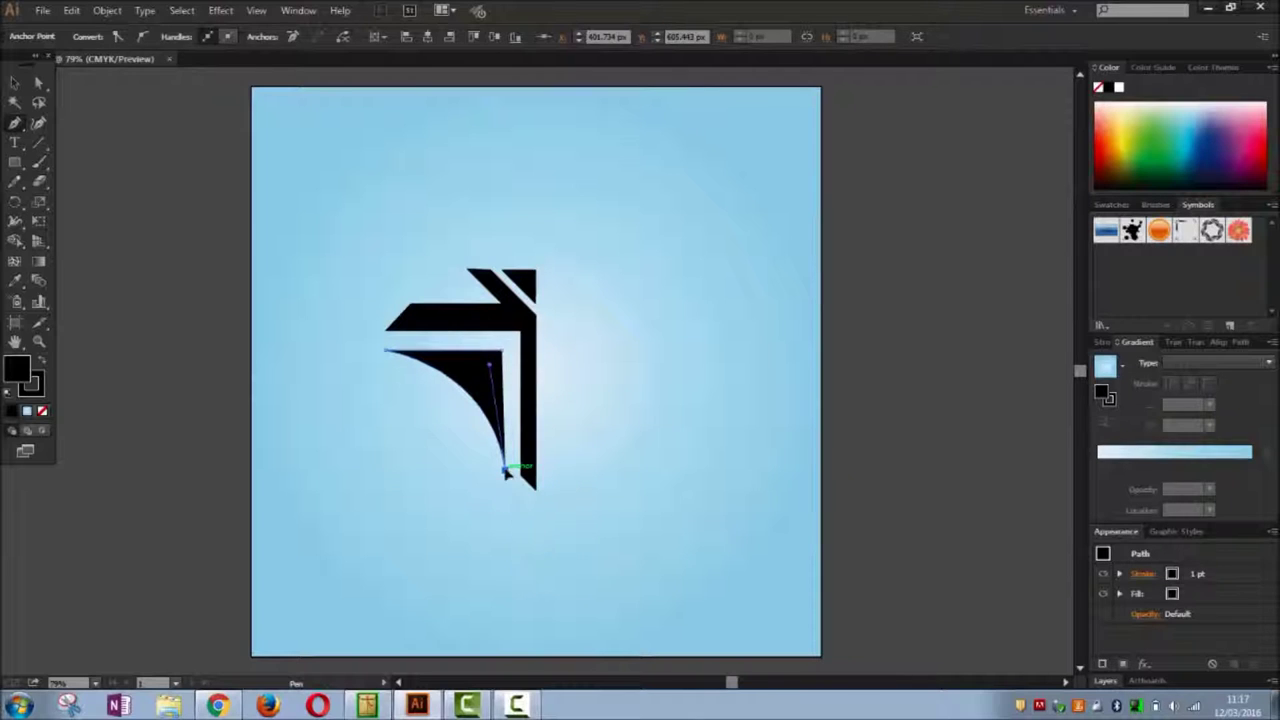
left_click(502, 352)
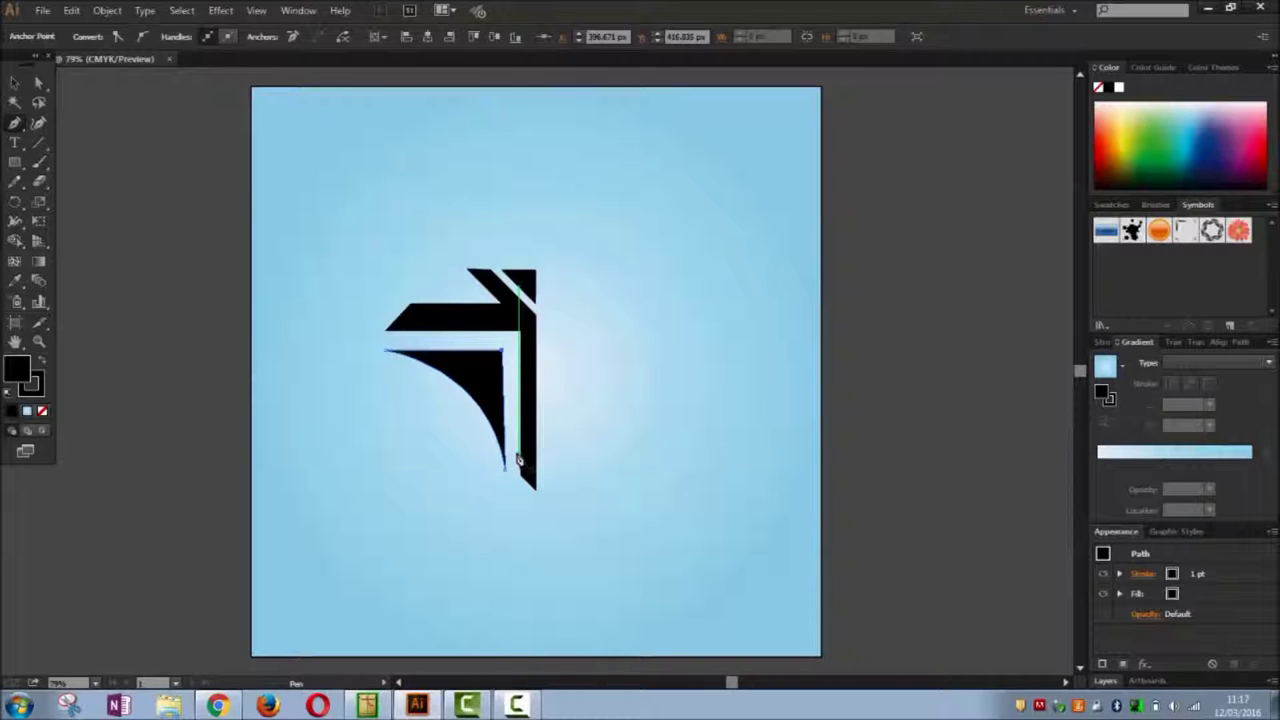
left_click_drag(518, 458, 518, 460)
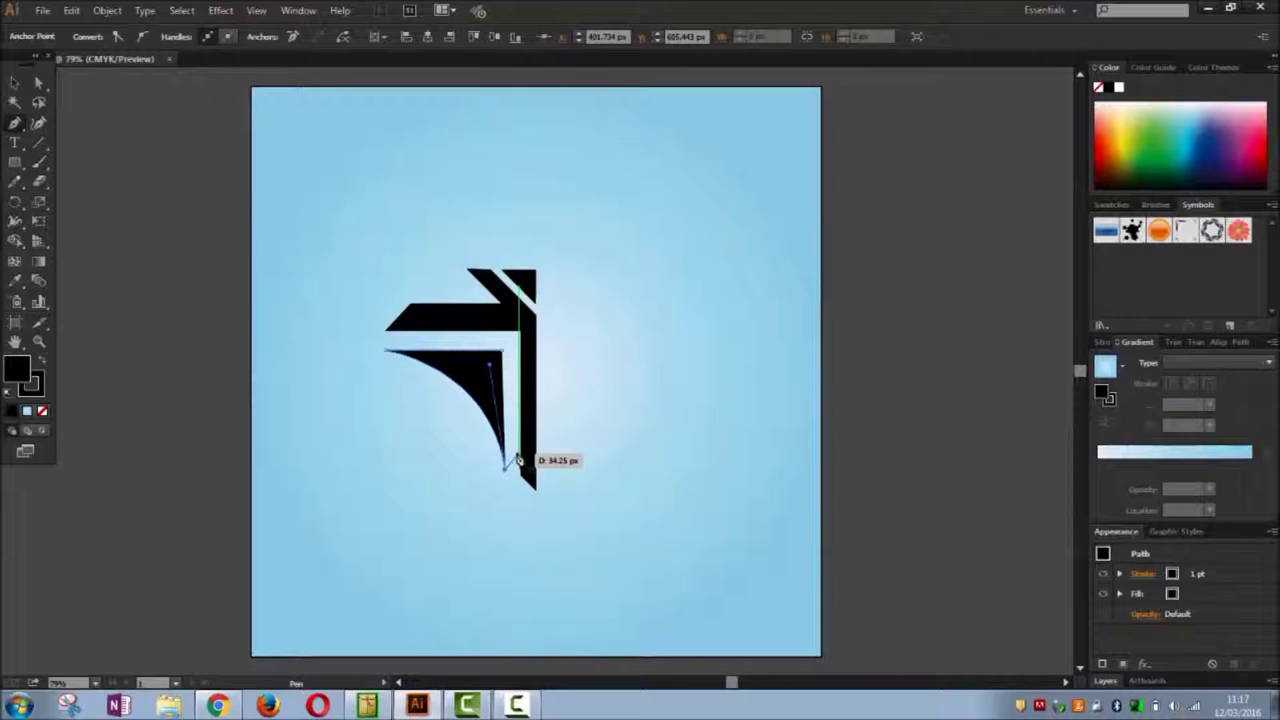
left_click(503, 352)
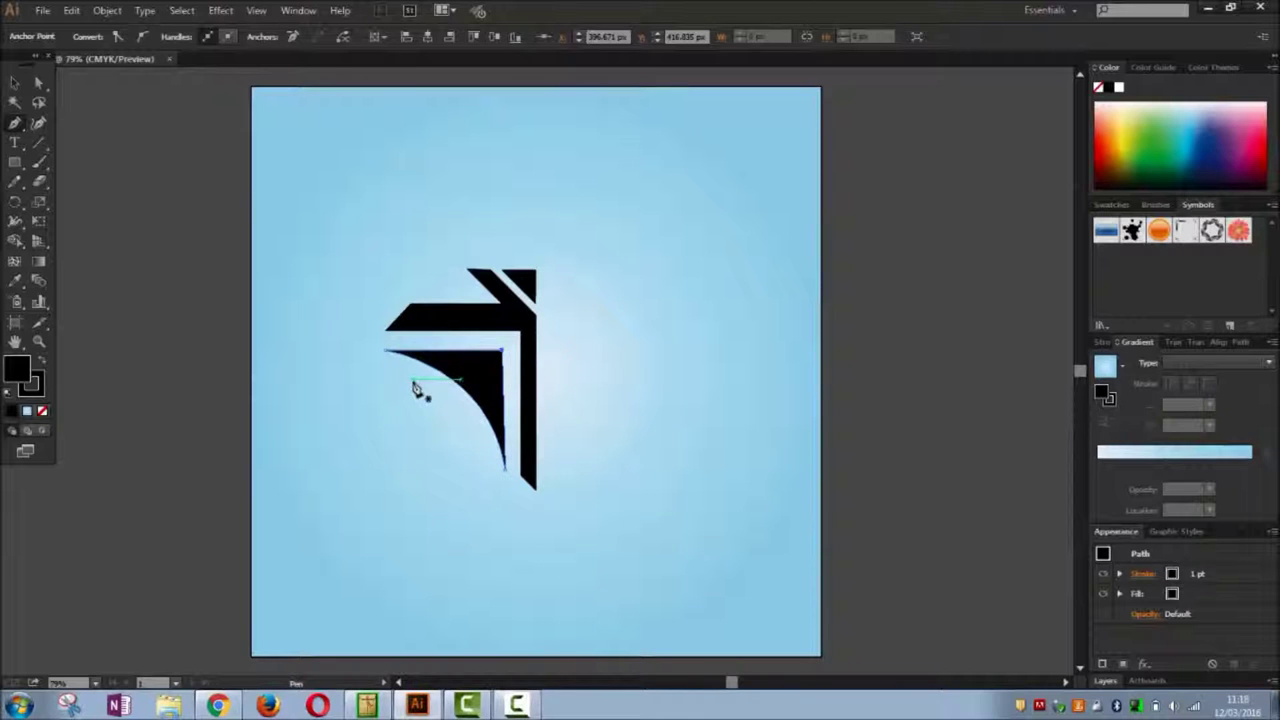
Undo the curved and closing segments of the three-cornered Pen shape, back to its straight horizontal upper edge.
key("ctrl")
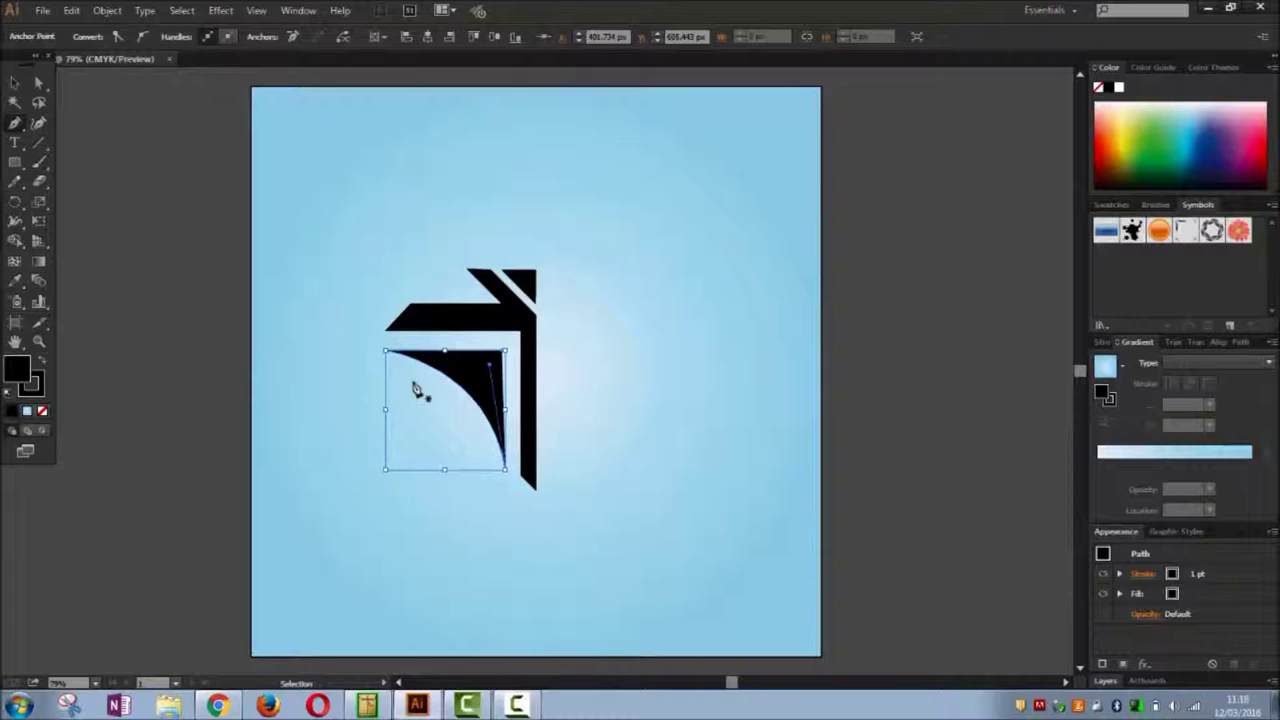
key("ctrl+z")
key("ctrl+z")
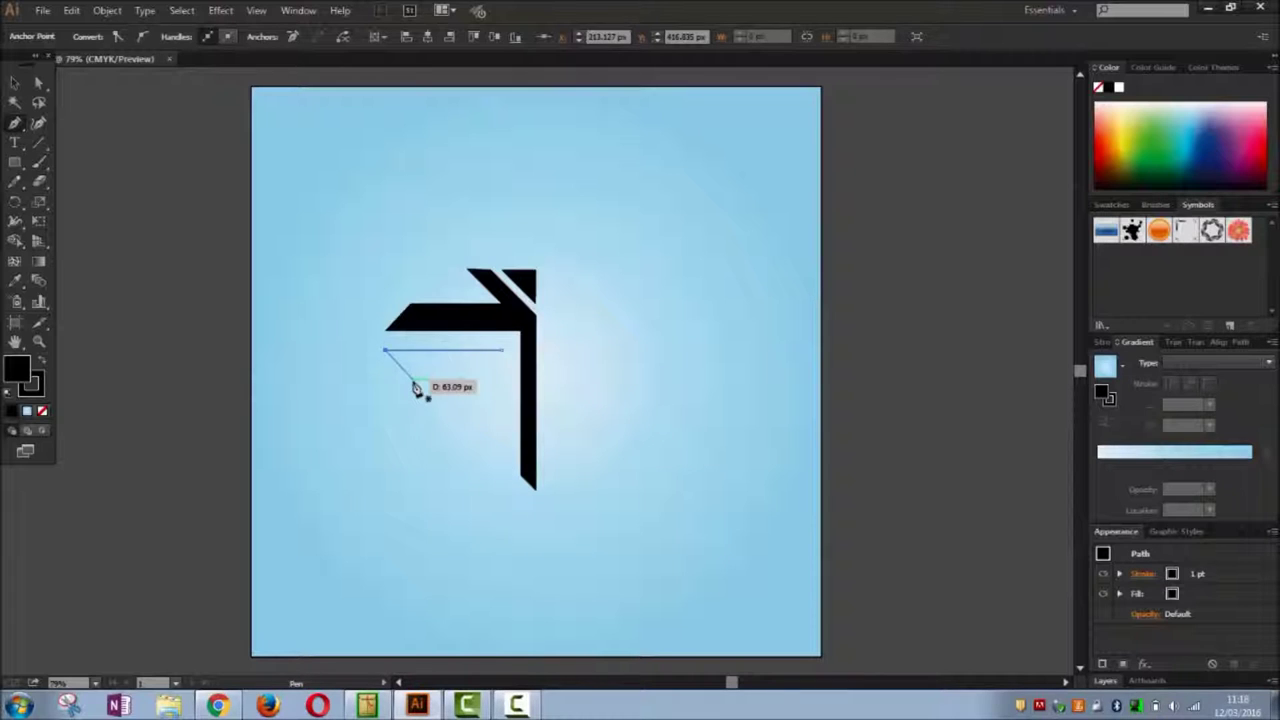
left_click(502, 466)
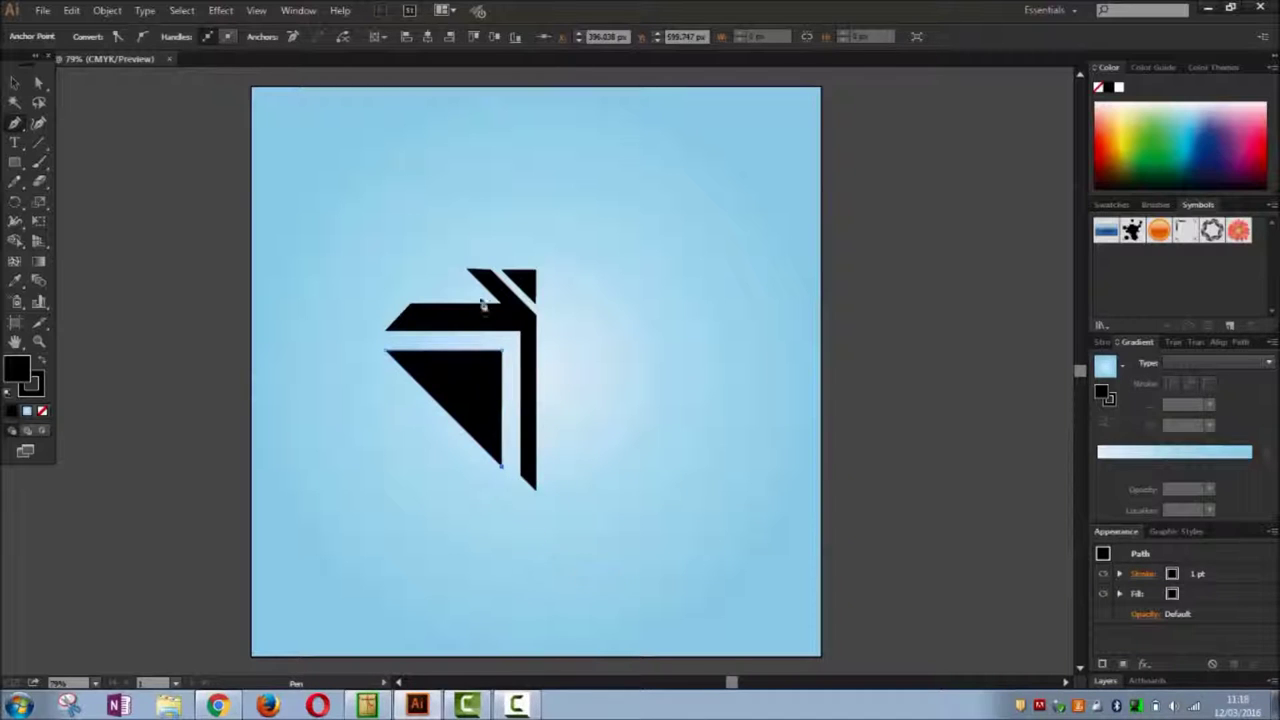
left_click(503, 352)
key("ctrl")
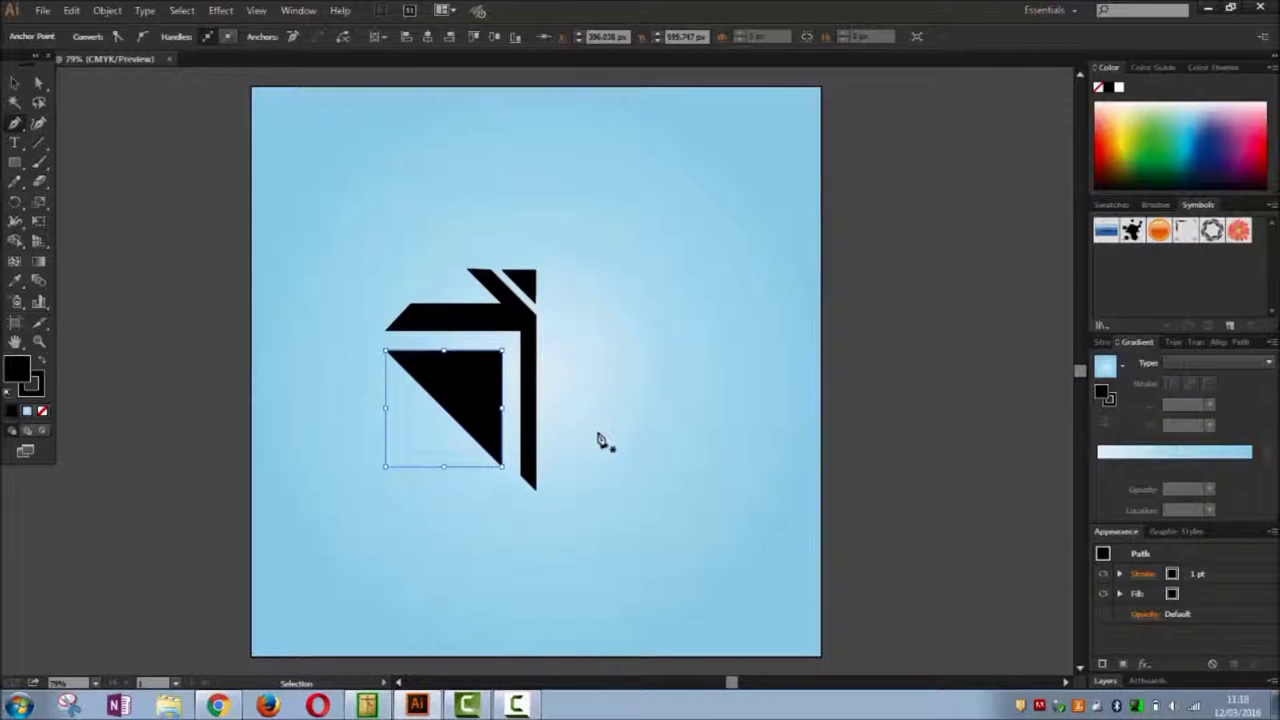
key("ctrl+z")
key("ctrl+z")
key("ctrl+z")
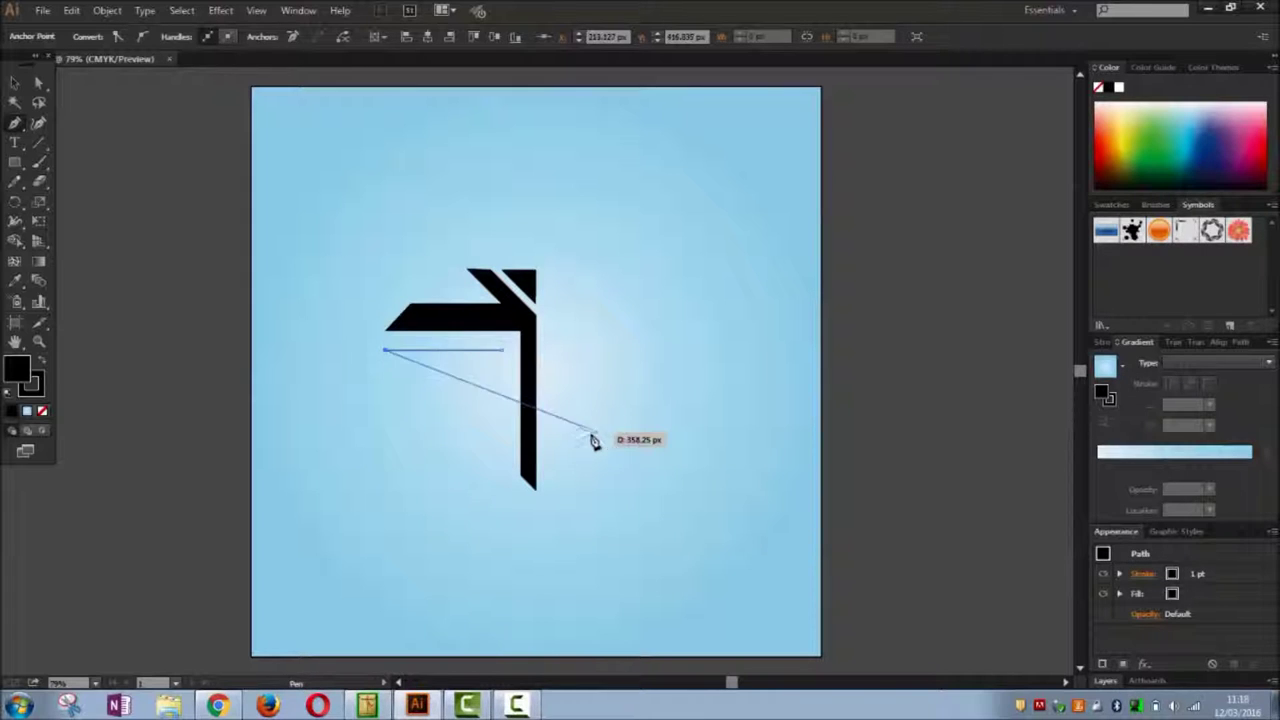
left_click(503, 471)
key("ctrl+z")
Draw a concave curve from about (213, 417) to (397, 600) px with a vertical end tangent, run straight back to the upper corner, and deselect.
left_click_drag(503, 471, 504, 493)
mouse_move(535, 573)
left_mouse_down()
mouse_move(503, 580)
mouse_move(507, 542)
mouse_move(517, 584)
left_mouse_up()
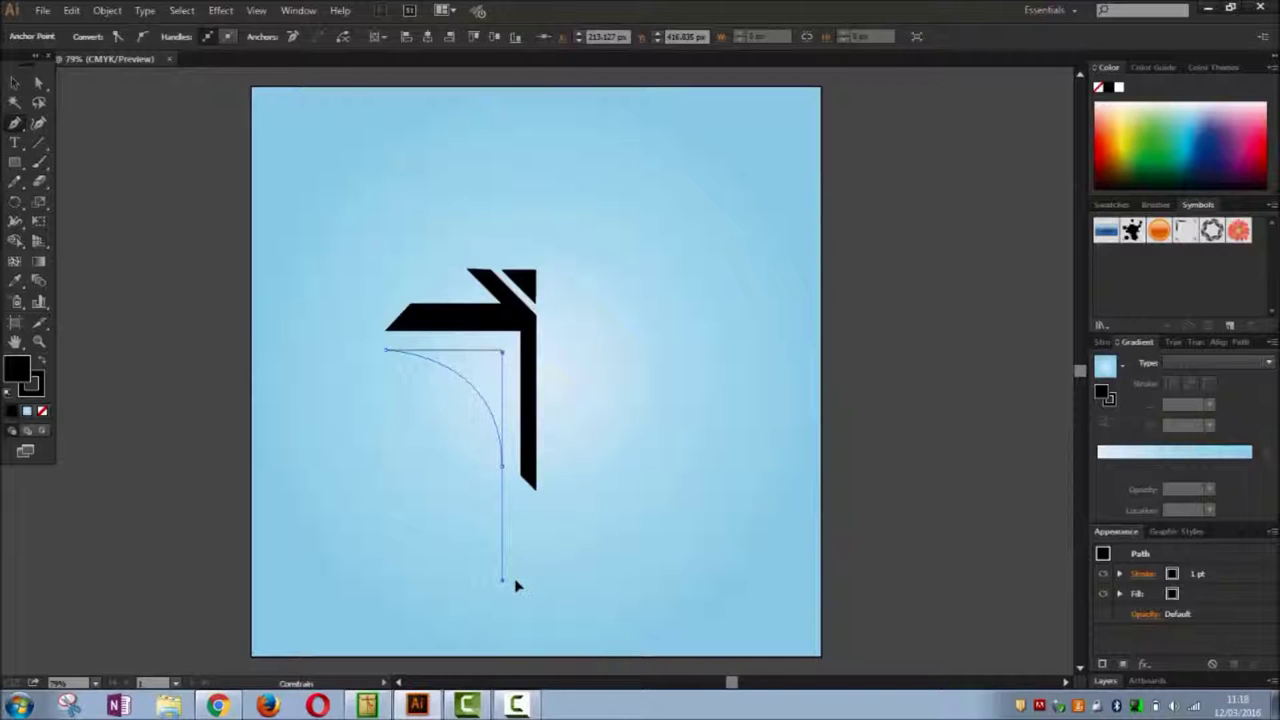
left_click_drag(516, 586, 516, 586)
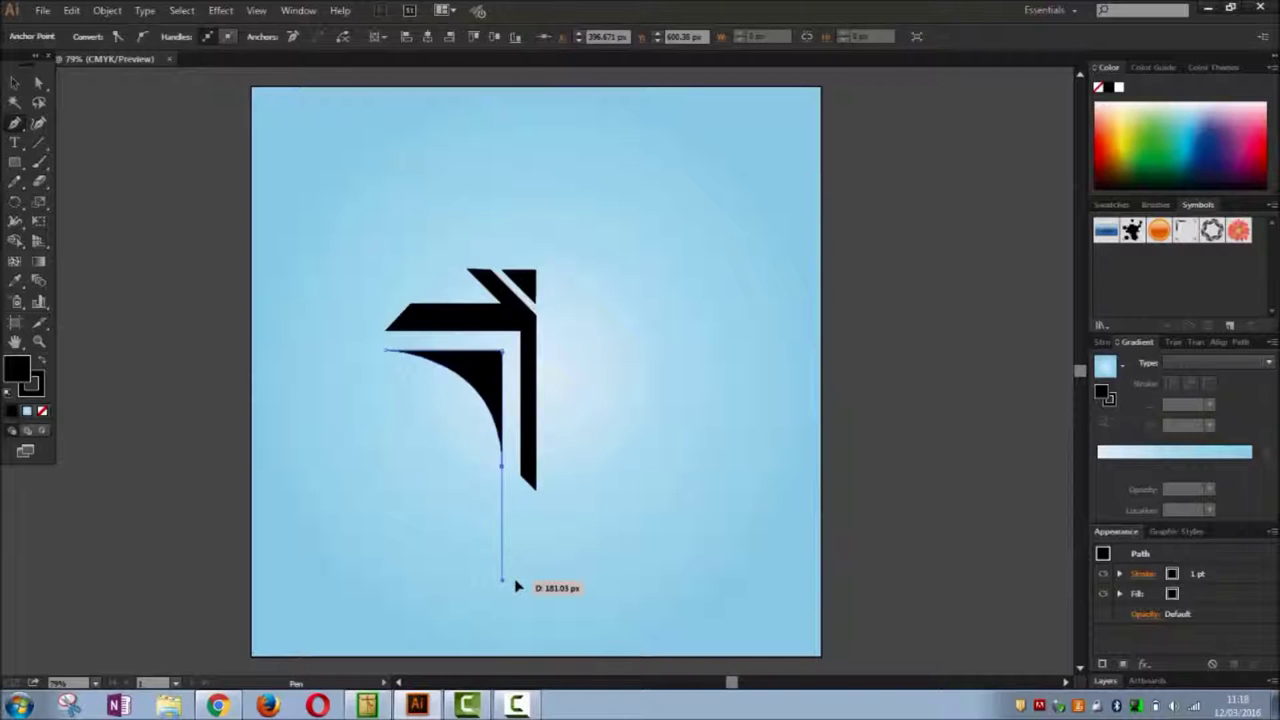
left_click(502, 467)
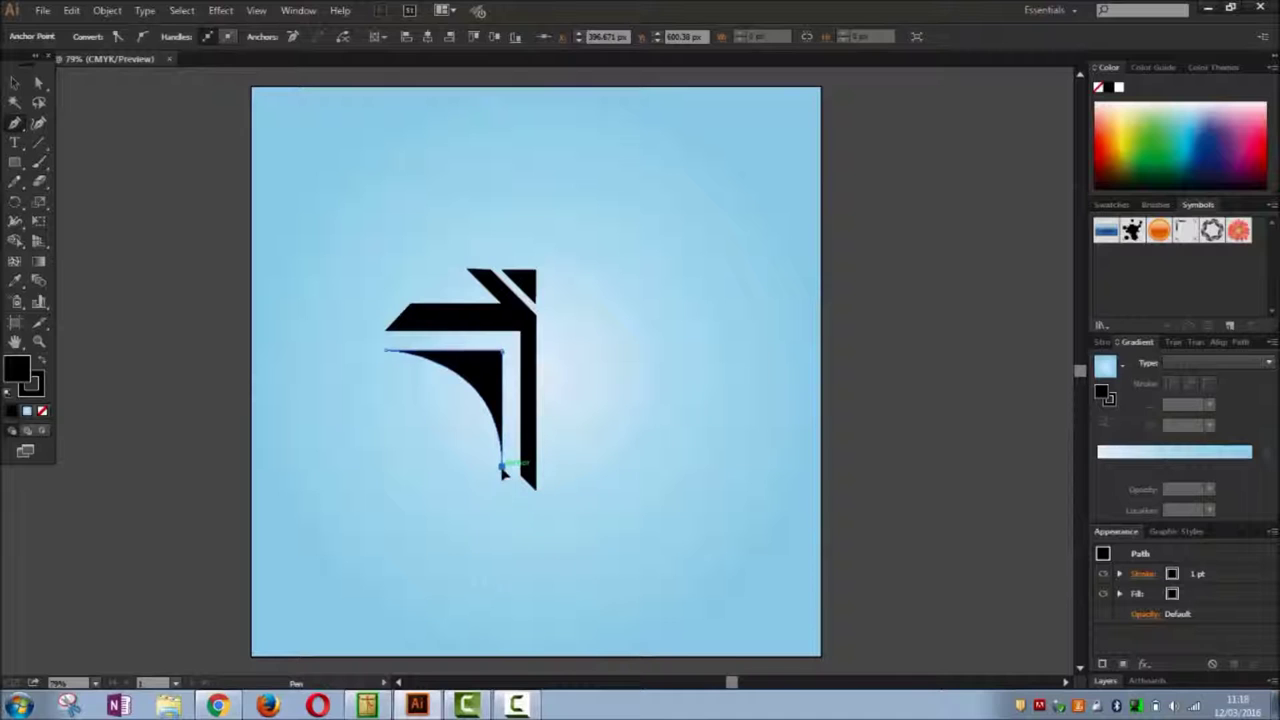
left_click(503, 353)
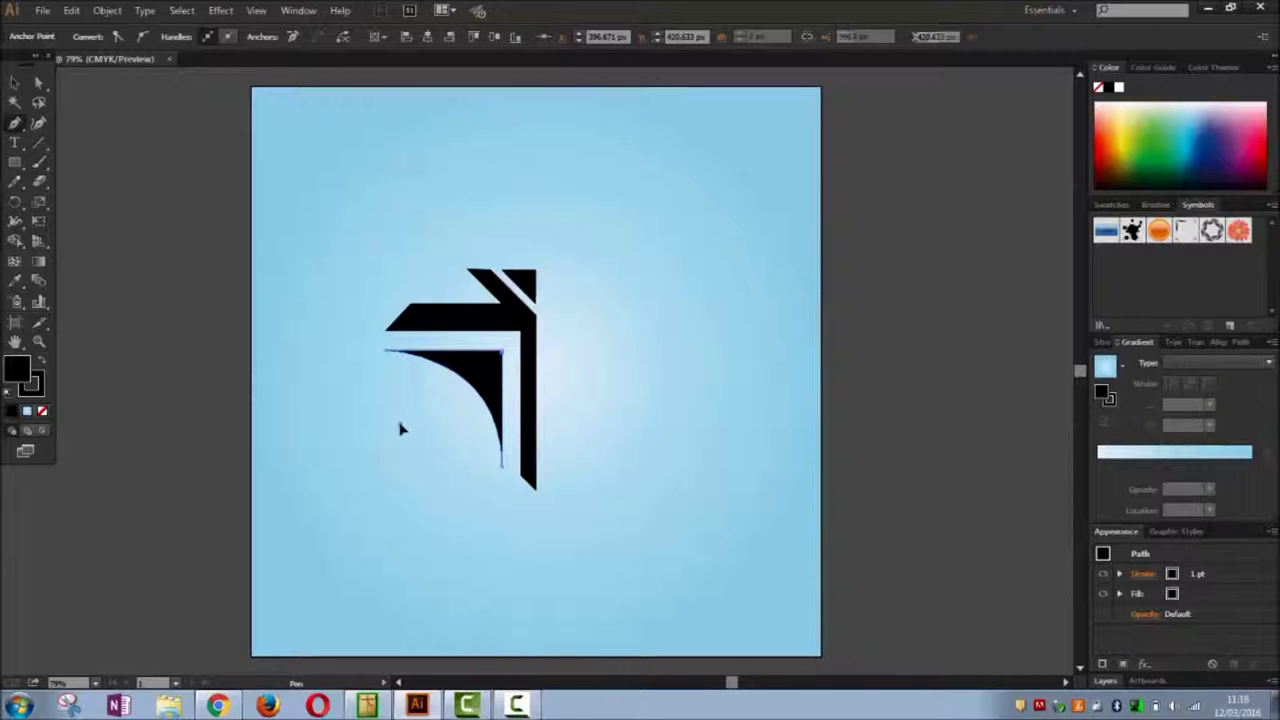
key("Escape")
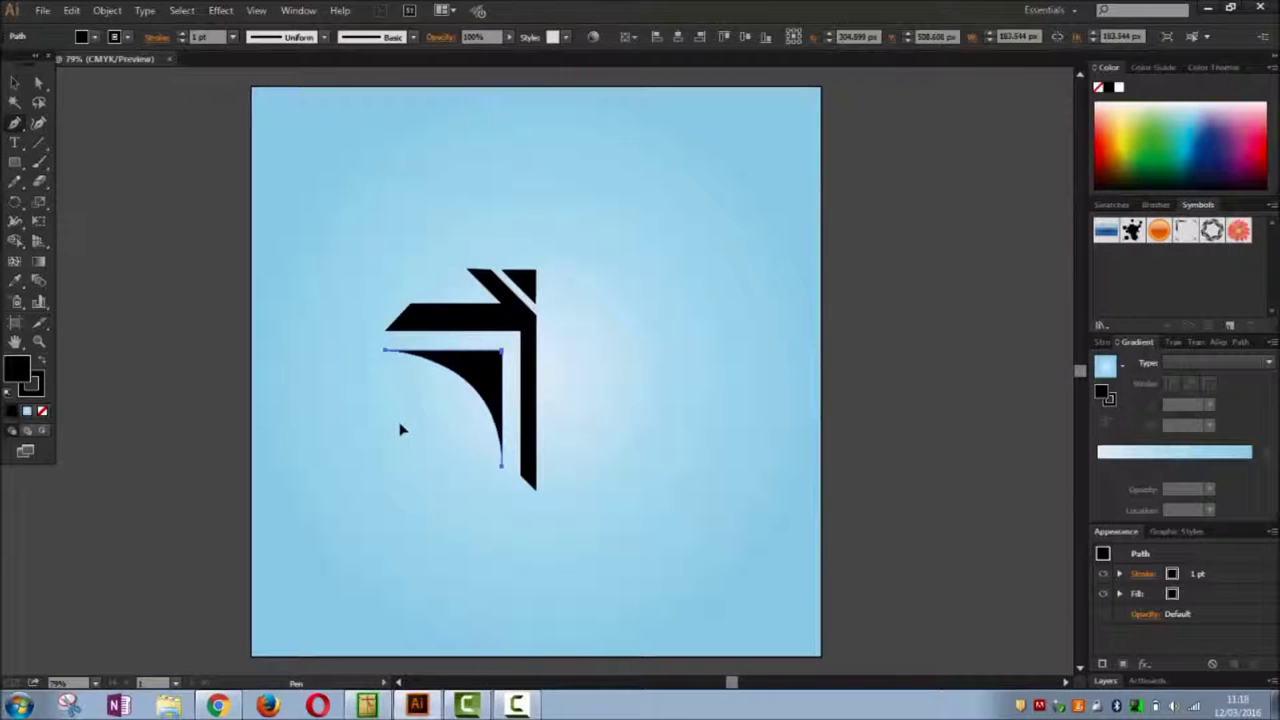
left_click(15, 83)
left_click(345, 421)
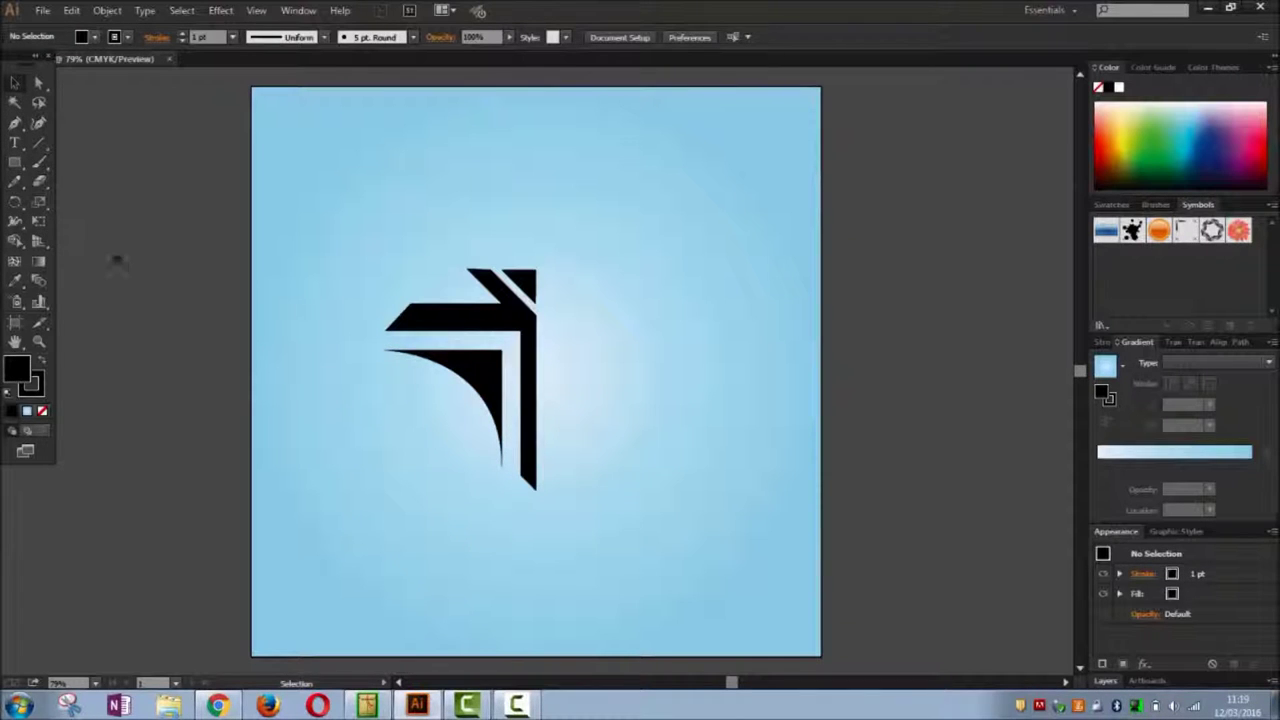
left_click(30, 381)
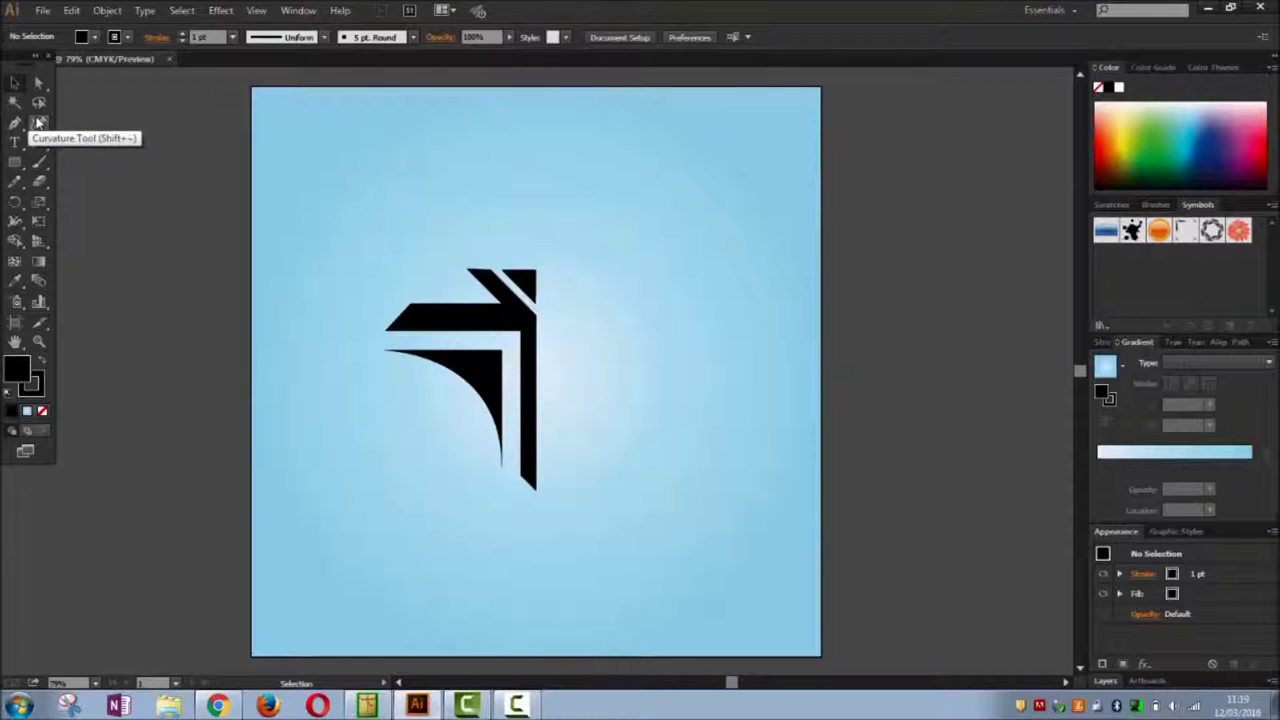
left_click(15, 122)
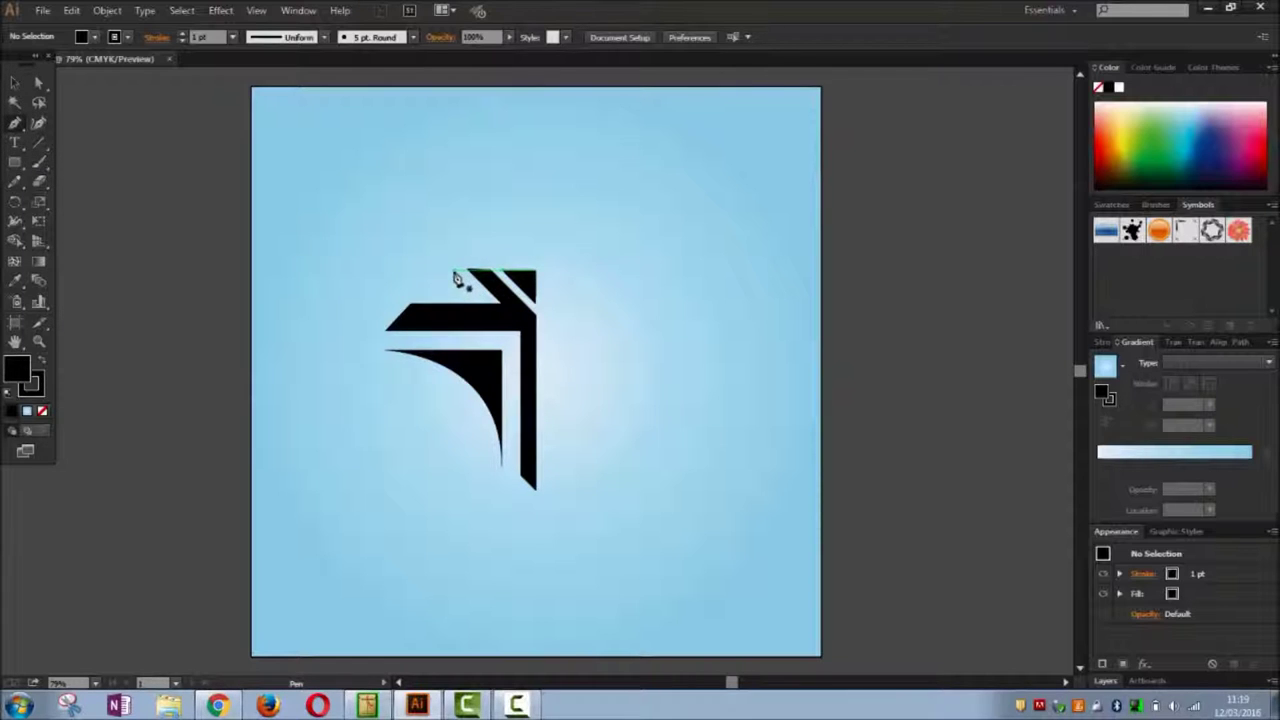
left_click(15, 82)
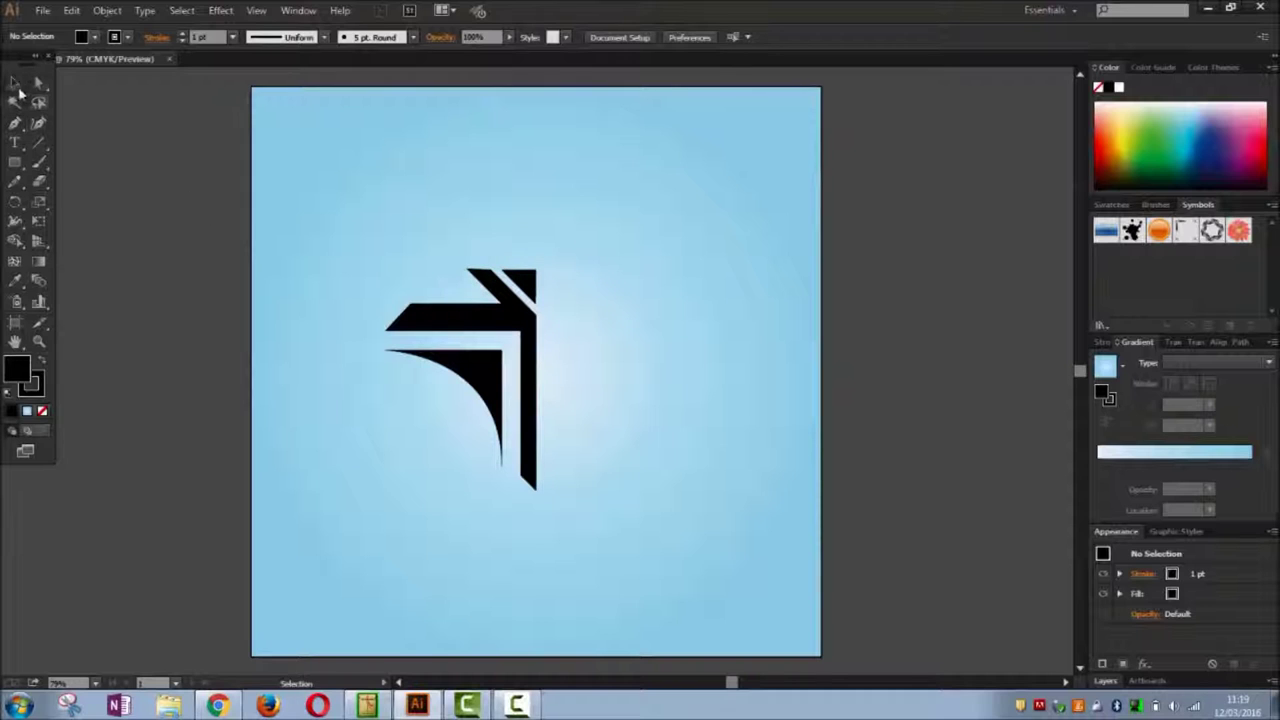
left_click(487, 375)
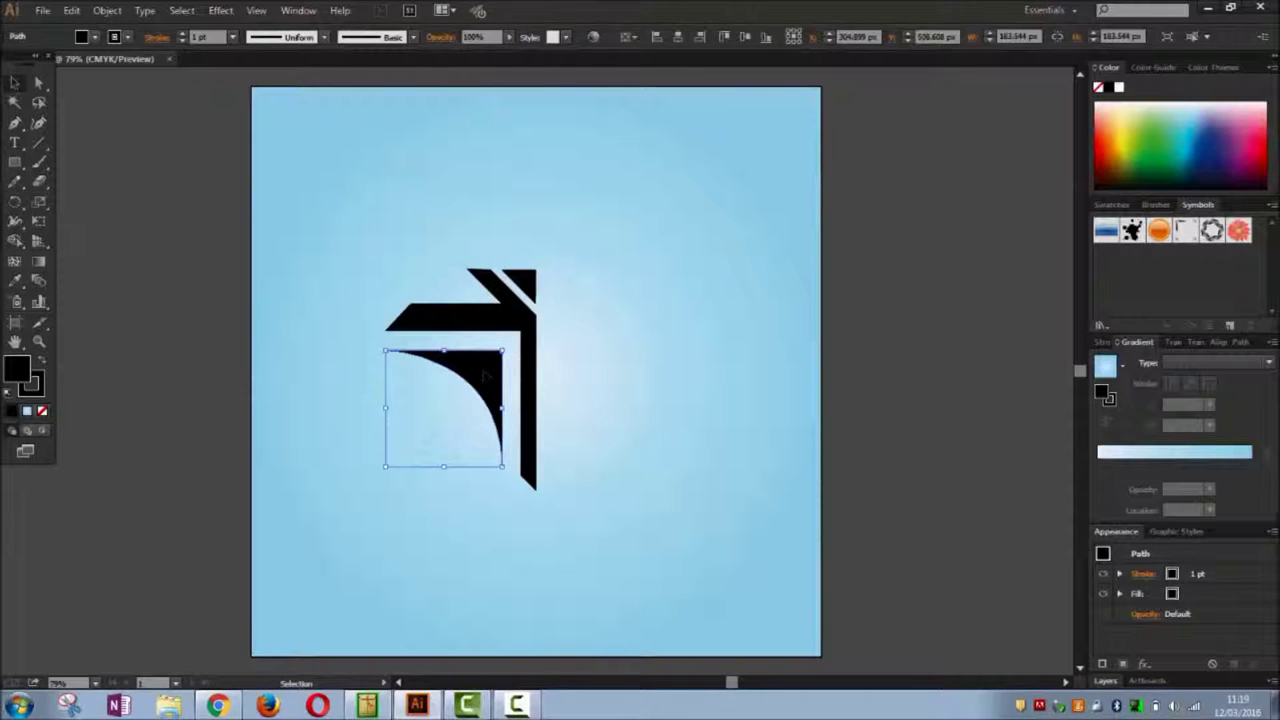
key("shift+Right")
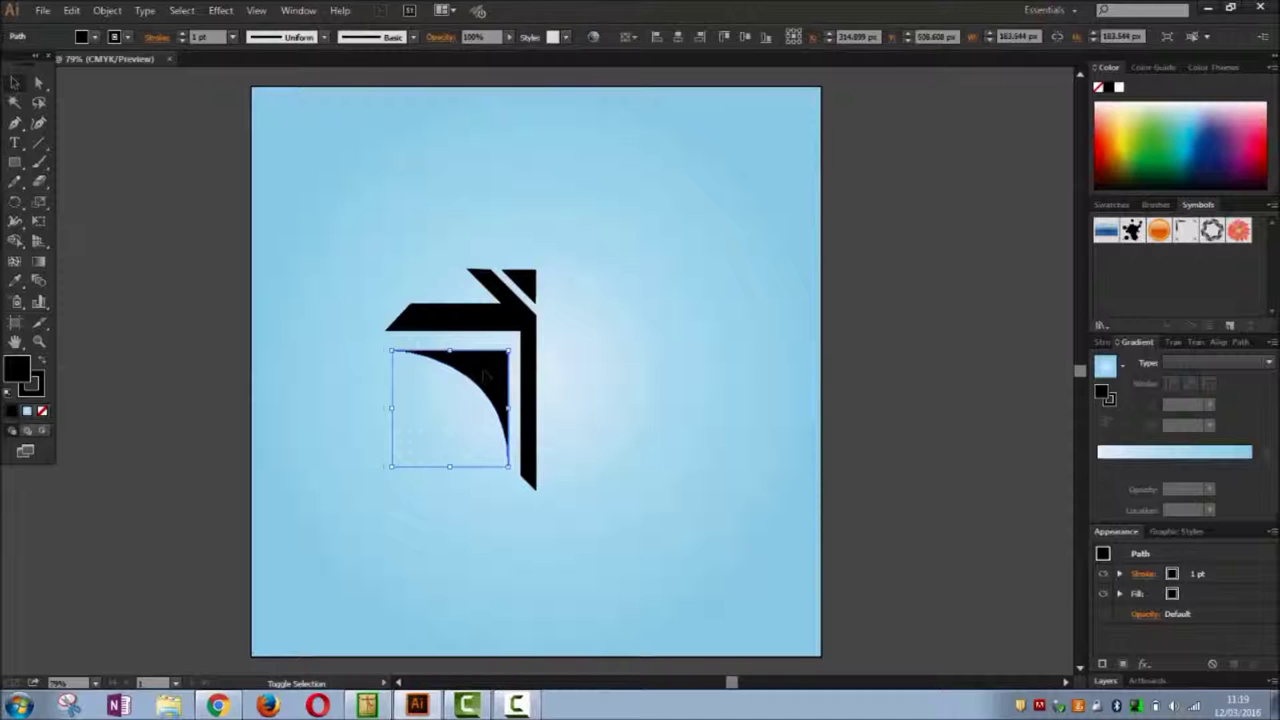
key("ctrl+z")
key("a")
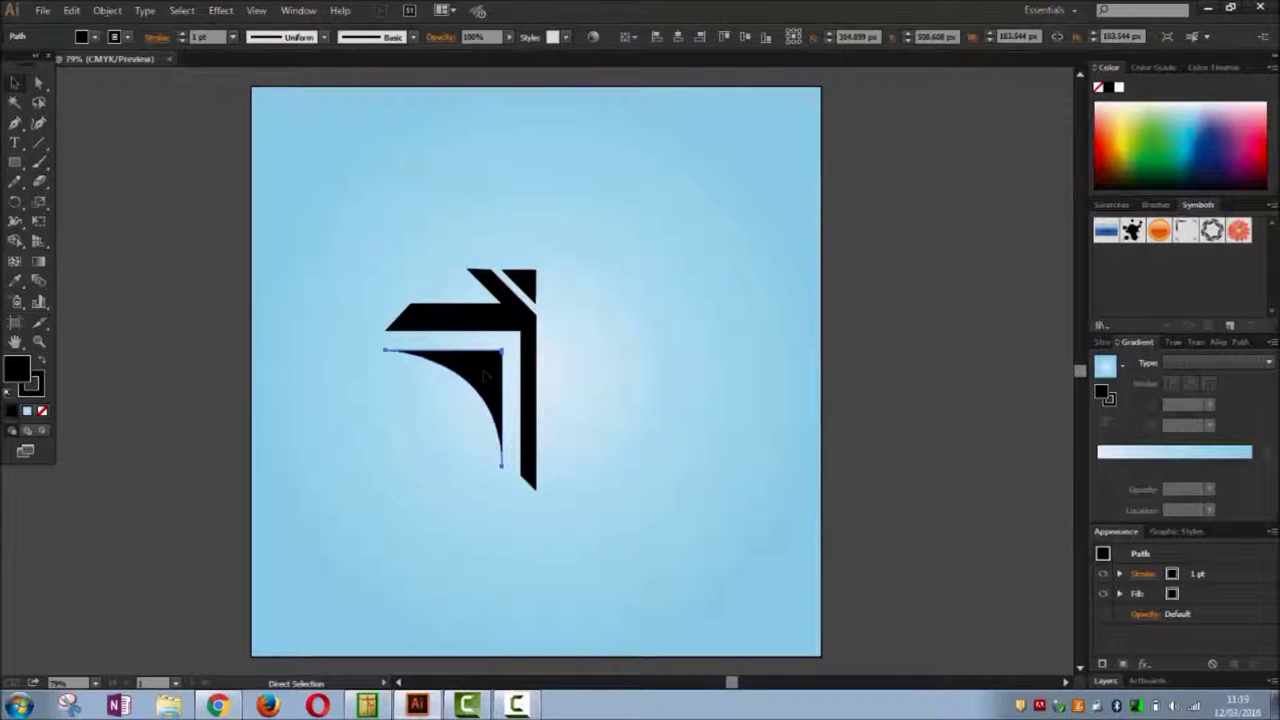
key("v")
key("shift+Right")
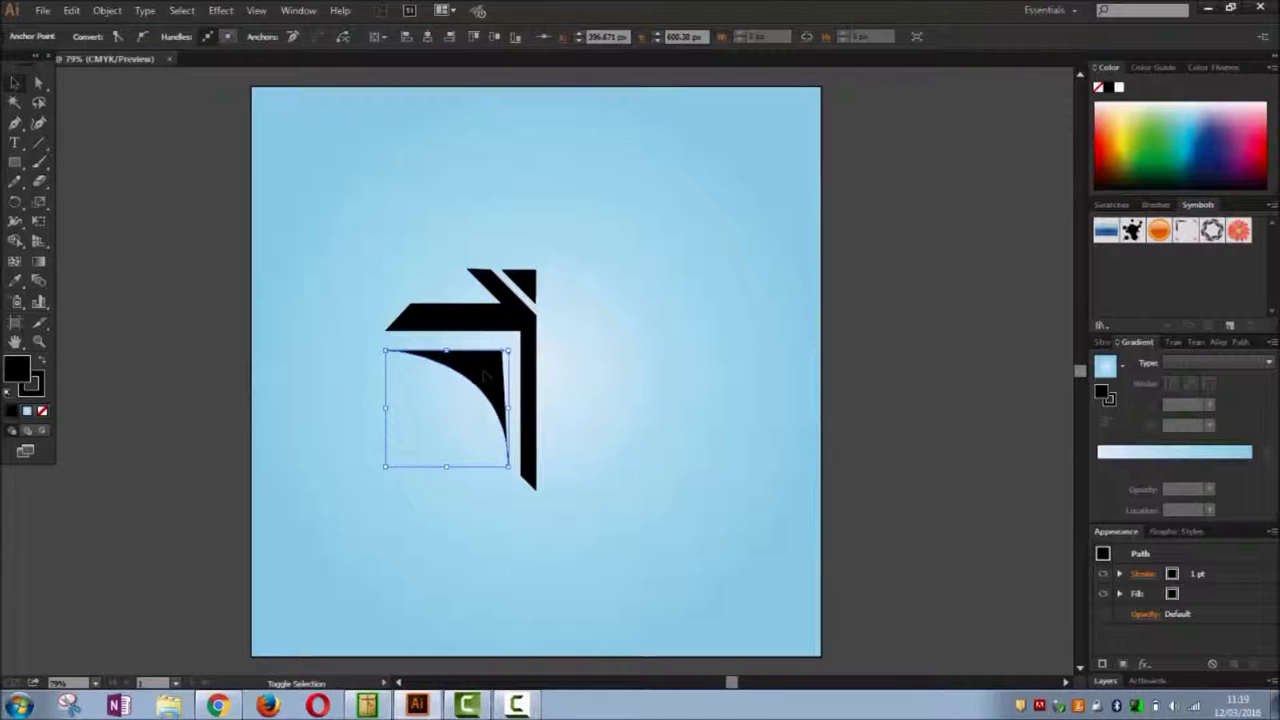
key("ctrl+z")
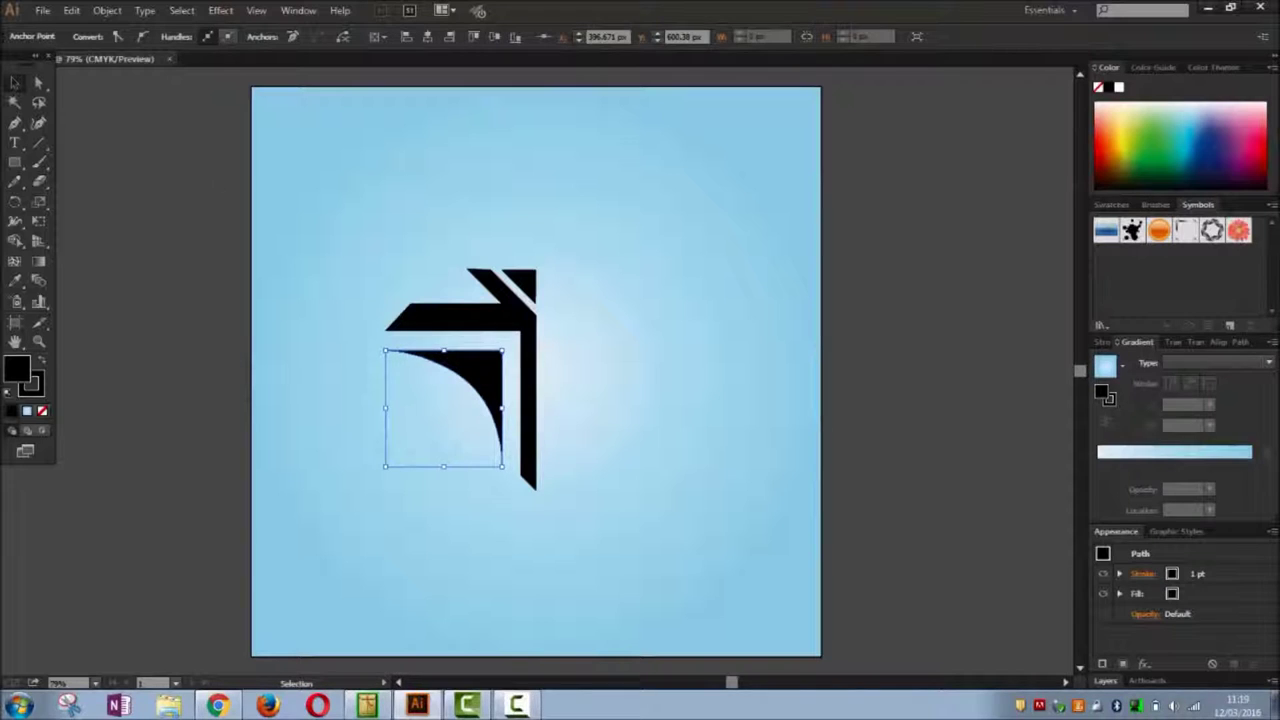
left_click(271, 254)
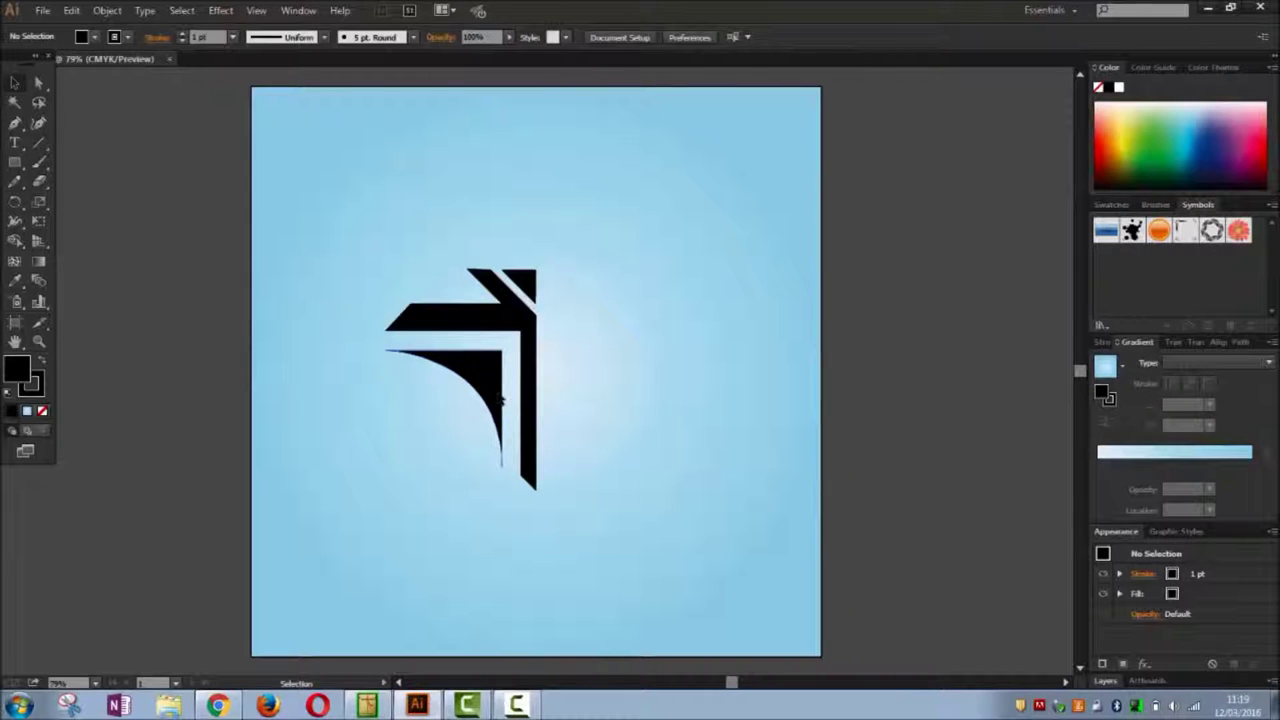
Move the concave shape about 17 px right and 18 px up, closer to the arm-and-leg corner, and deselect it.
left_click(502, 400)
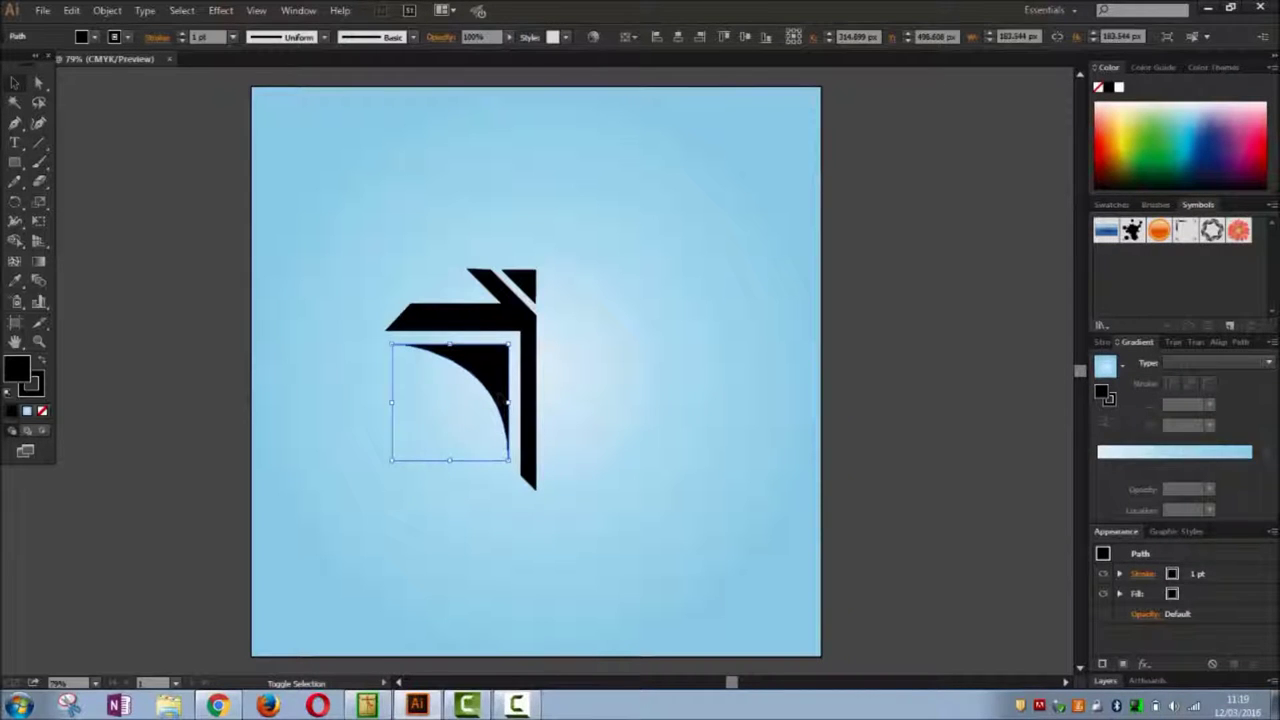
key("shift+Right")
key("shift+Up")
key("Left")
key("Down")
key("Down")
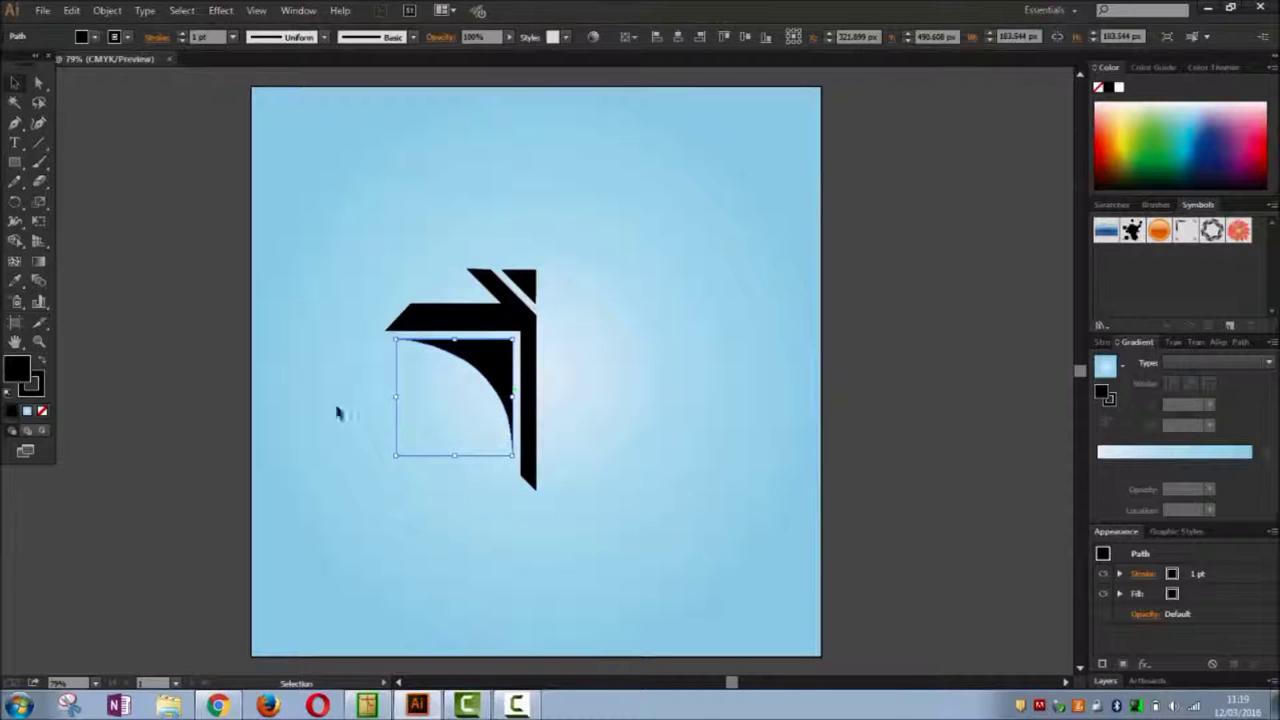
left_click(266, 413)
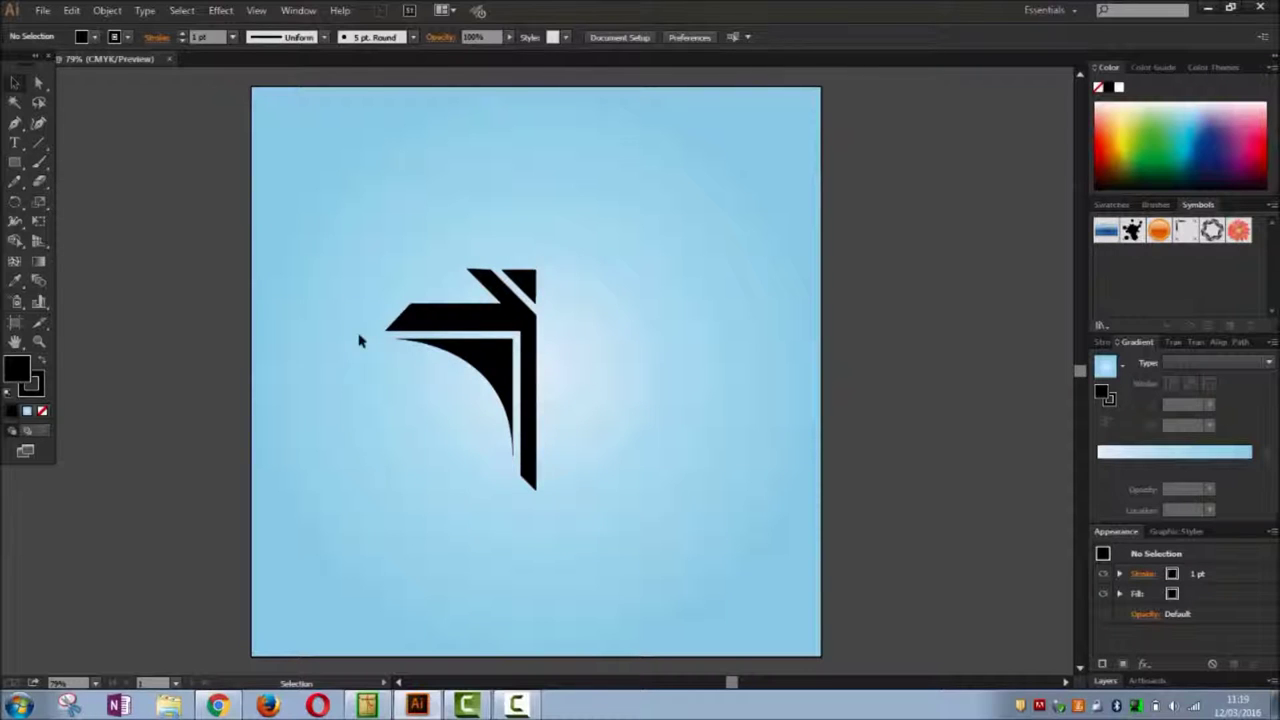
left_click(420, 303)
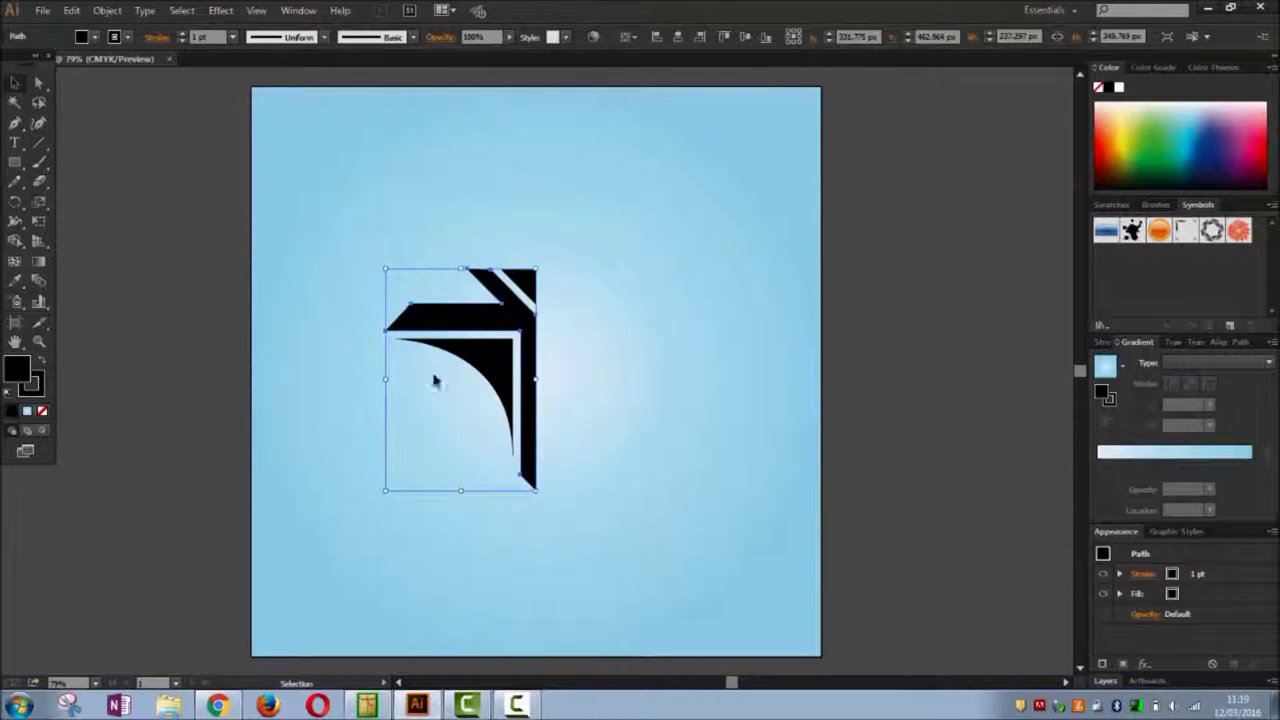
left_click(181, 267)
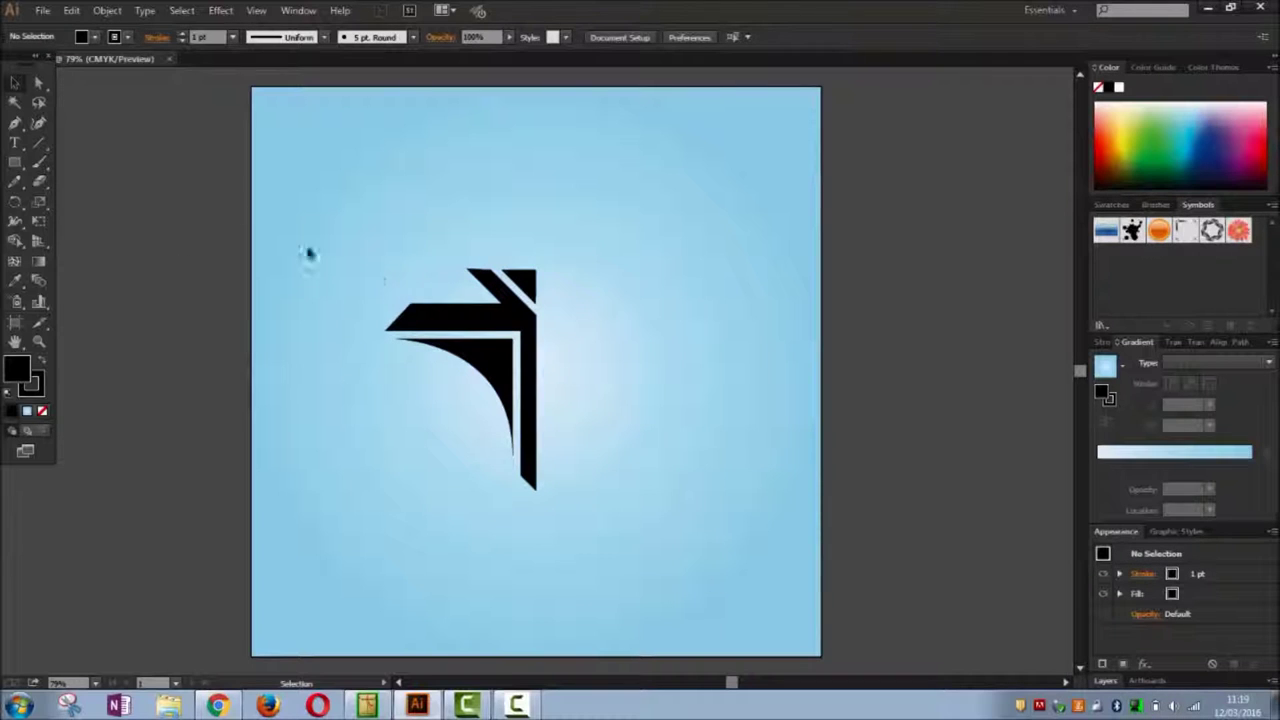
Draw a closed Pen spike above the arm through about (322, 288), (365, 332), (213, 332) and (322, 132) px, closing with a concave curve.
left_click(15, 123)
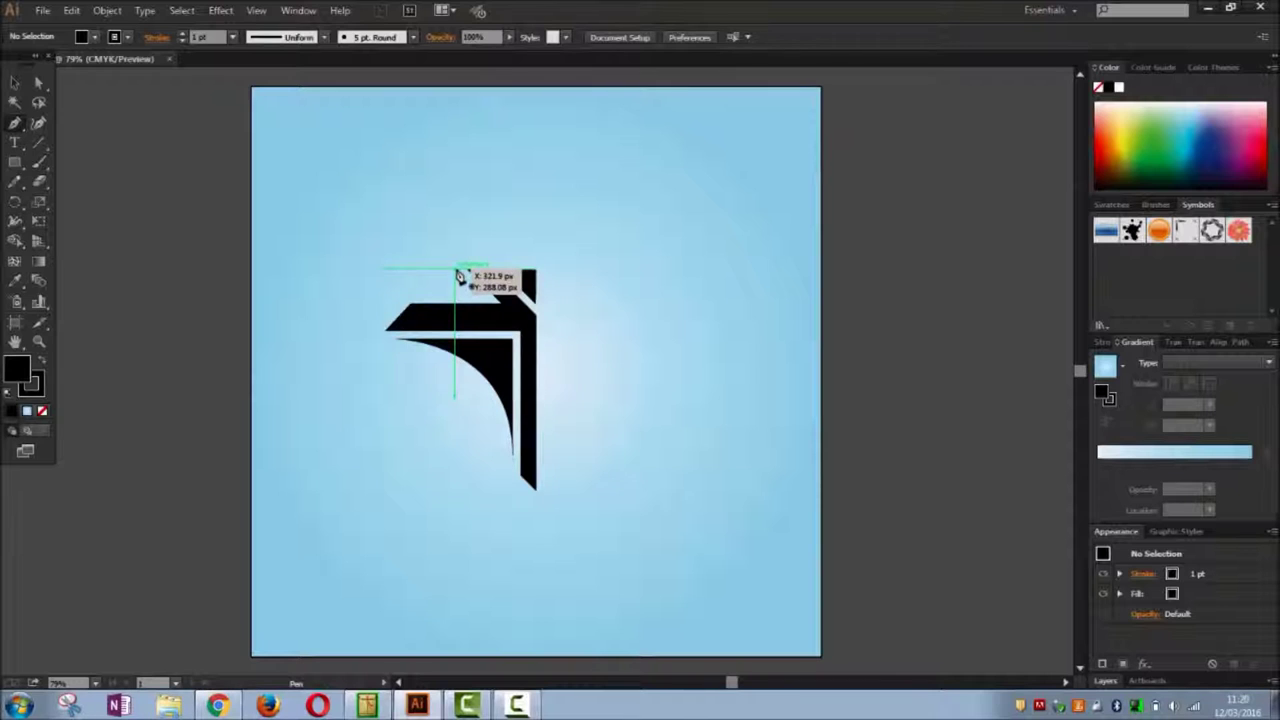
left_click(455, 269)
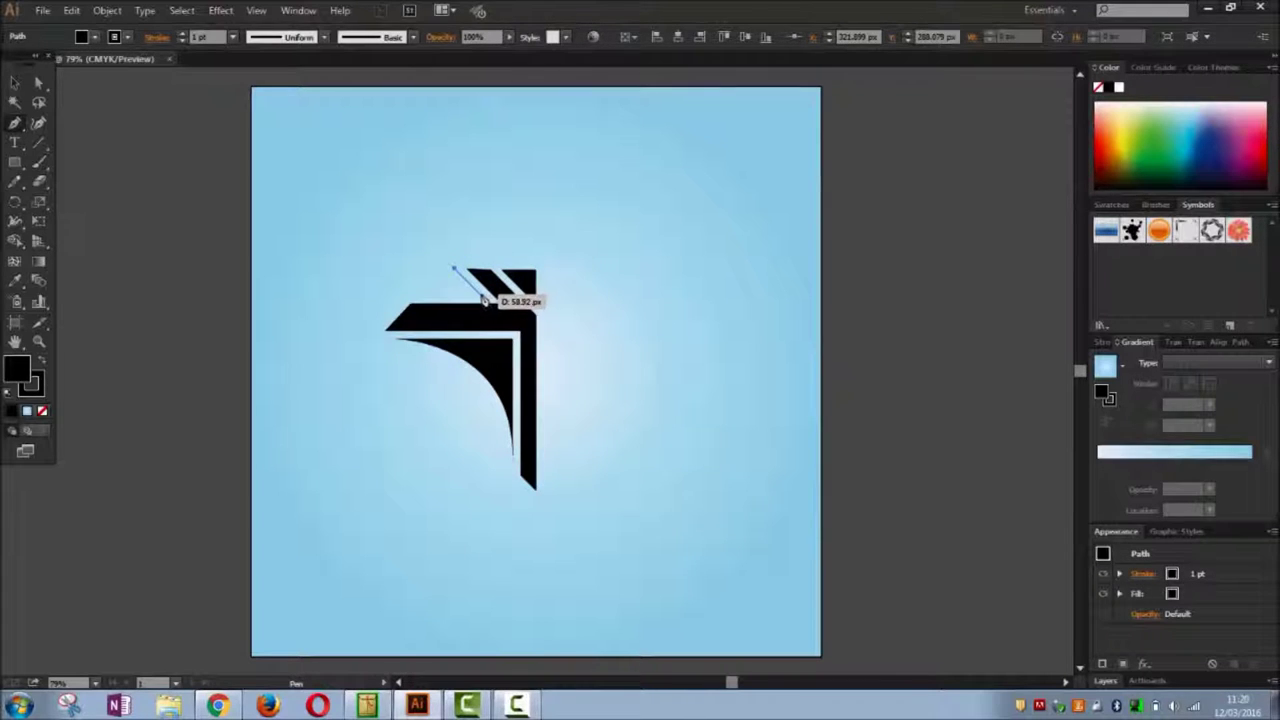
left_click(484, 299)
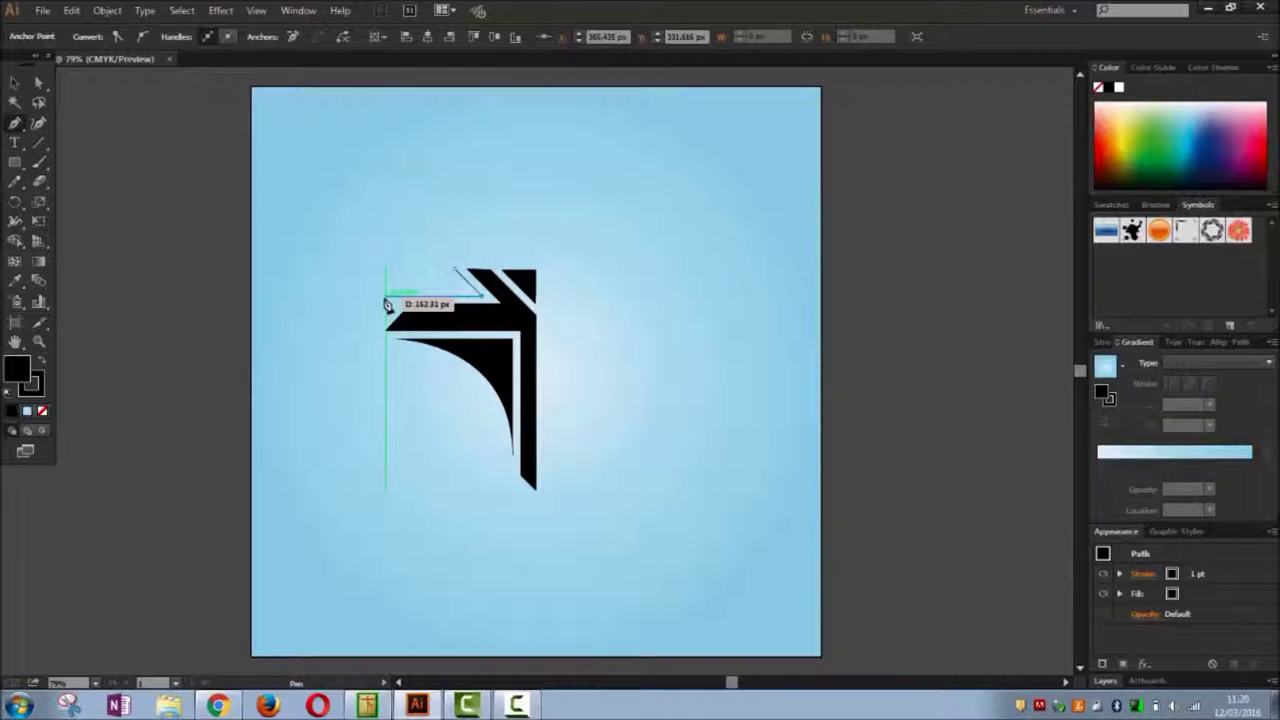
left_click(386, 304)
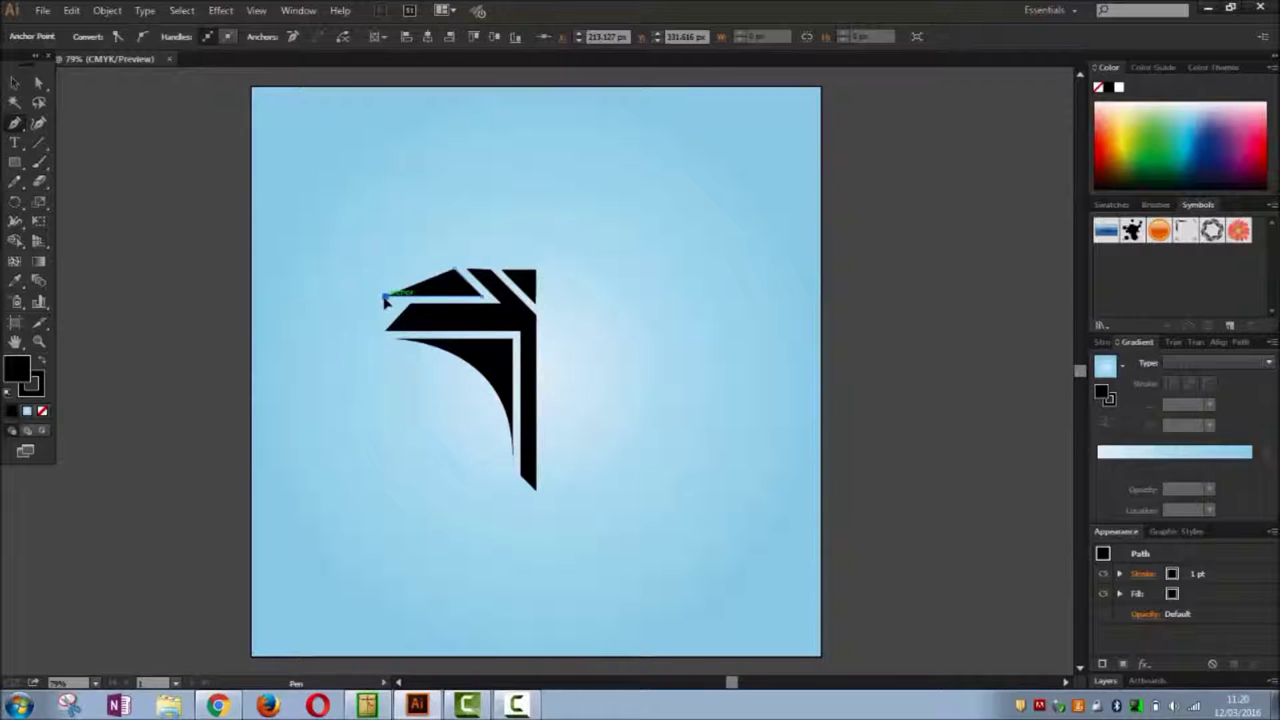
left_click(455, 172)
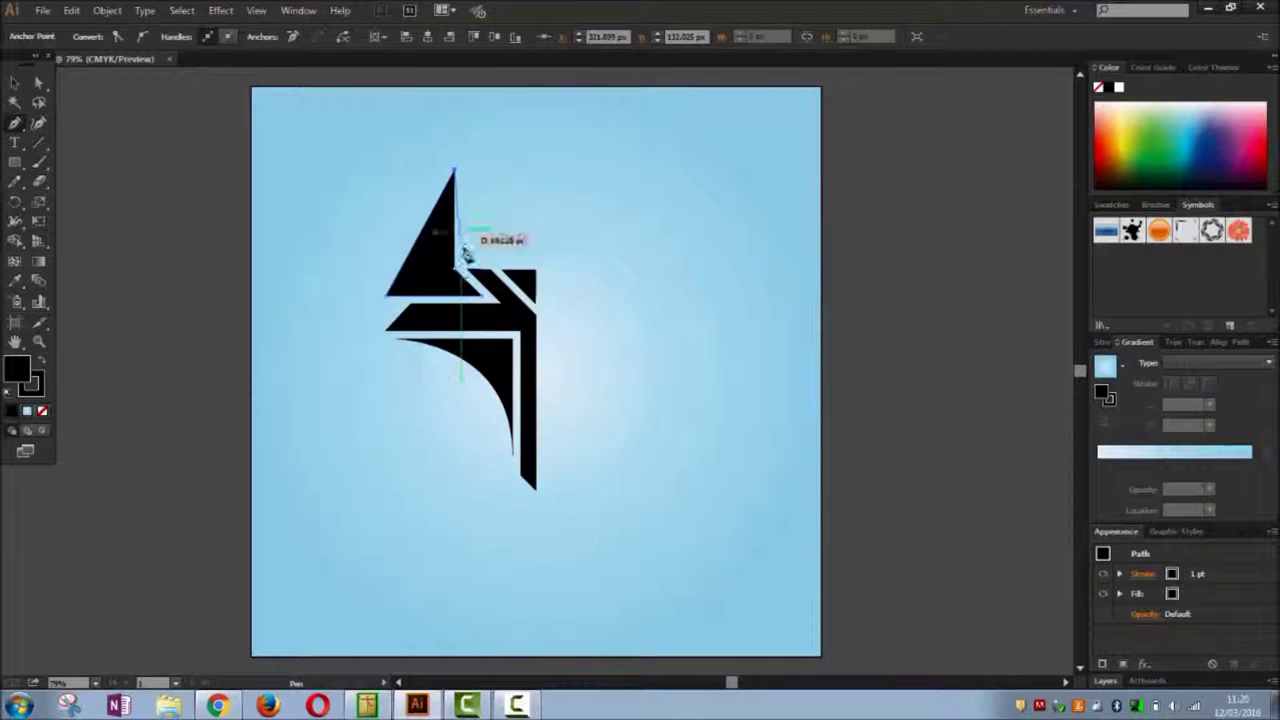
left_click_drag(455, 276, 492, 299)
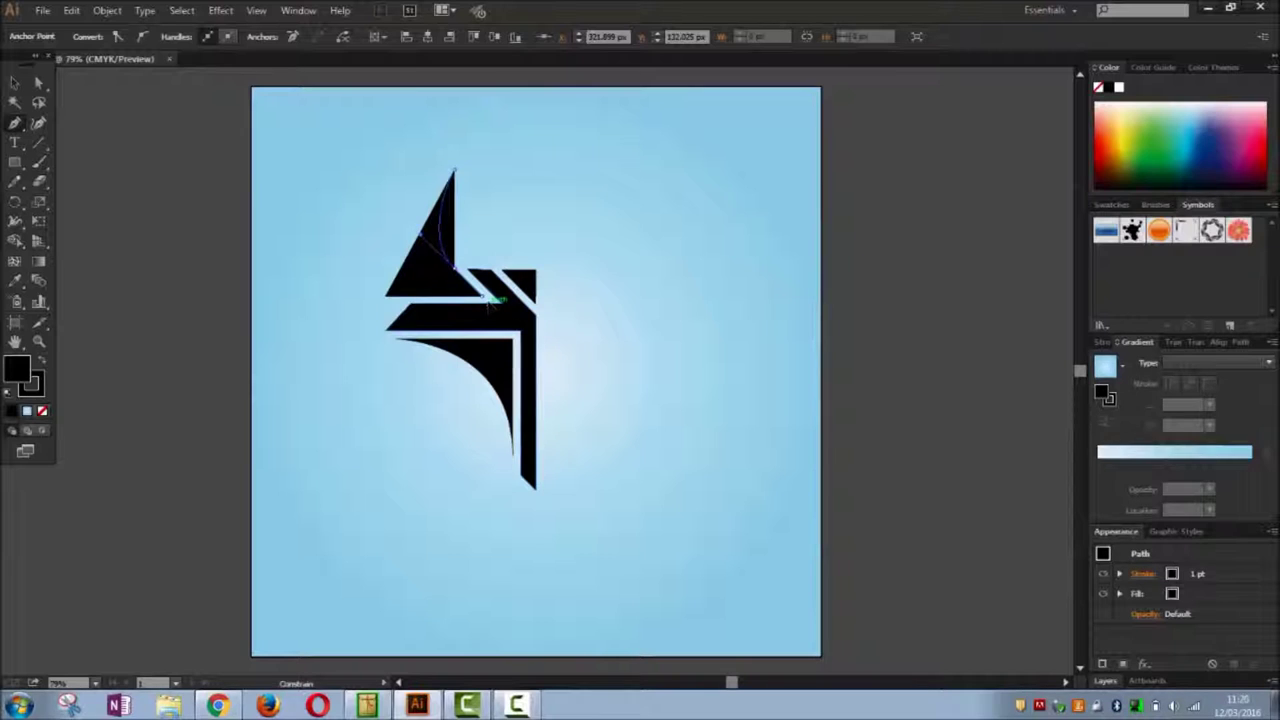
left_click_drag(492, 299, 492, 300)
left_click(171, 129, "ctrl")
left_click(14, 84)
left_click(193, 266)
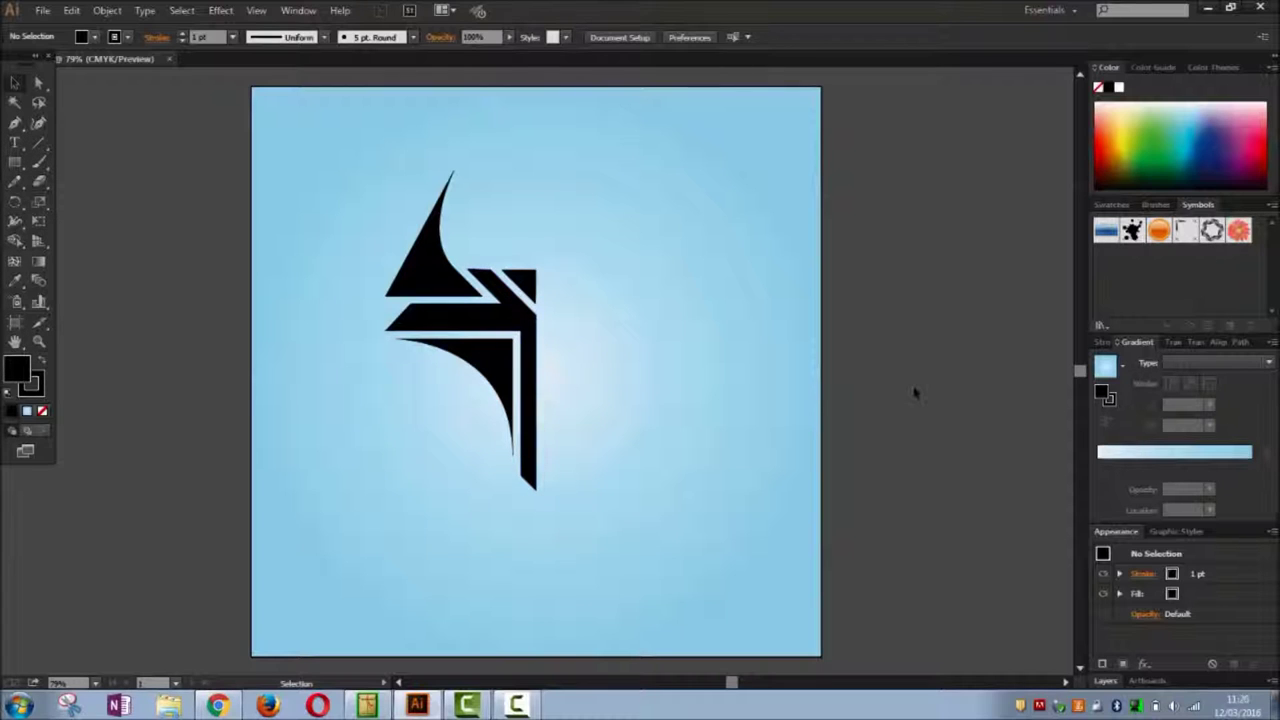
left_click(537, 497)
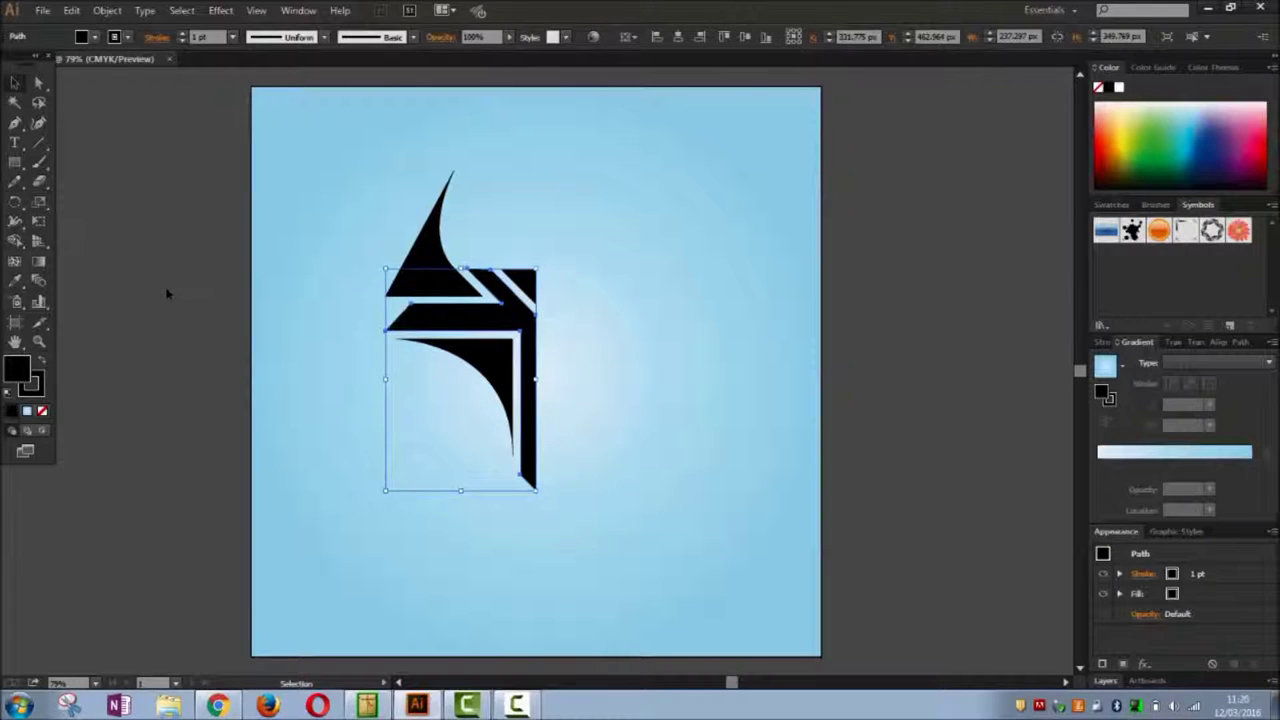
left_click(38, 82)
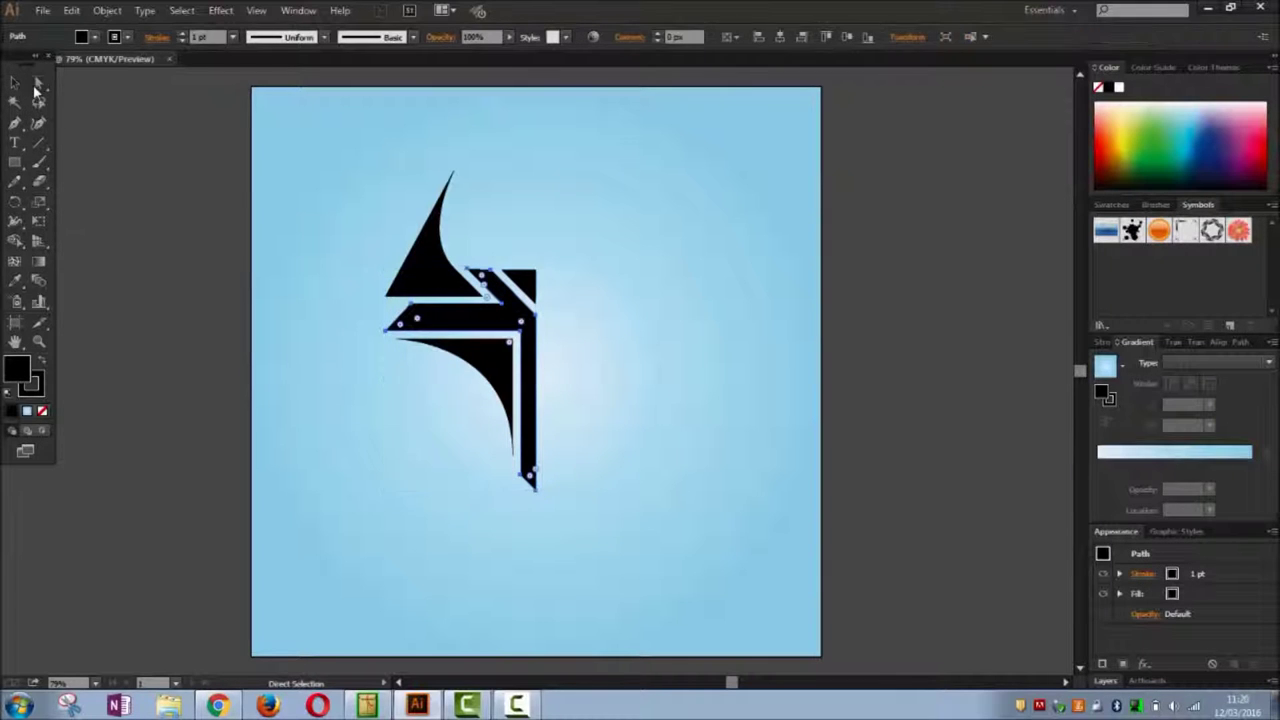
left_click(585, 590)
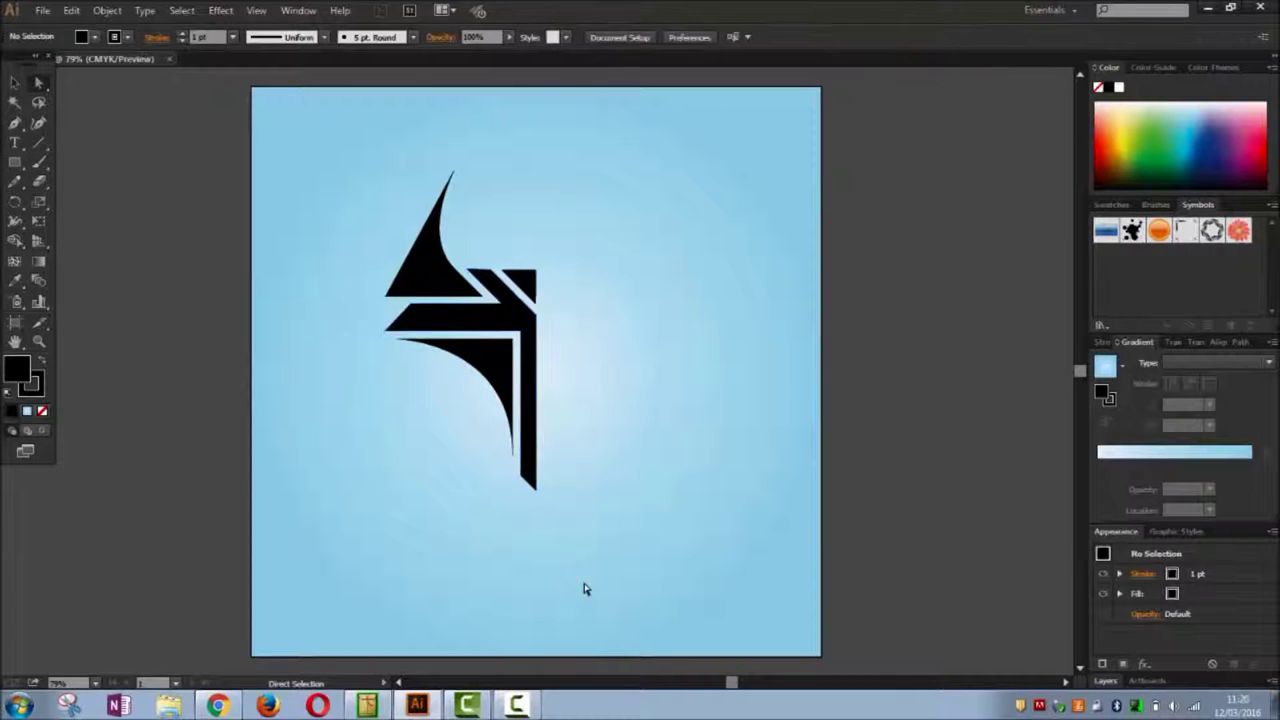
Lengthen the pointed end of the vertical leg by moving its lowest corner straight down to about Y 708 px, and deselect.
left_click(536, 490)
key("Down")
key("Down")
key("Down")
key("Down")
key("Down")
key("Down")
key("Down")
key("Down")
key("Down")
key("Down")
key("Down")
key("Down")
key("Down")
key("Down")
key("Down")
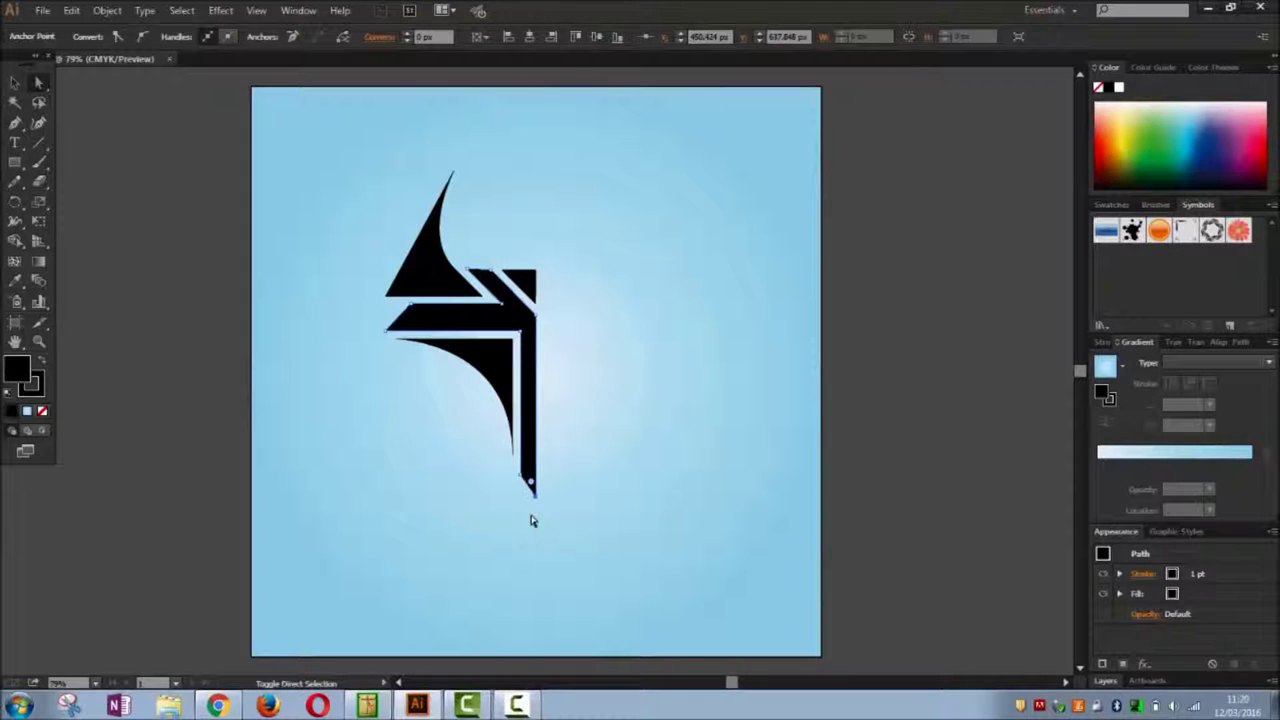
key("Down")
key("Down")
key("Down")
key("Down")
key("Down")
key("Down")
key("Down")
key("Down")
left_click(138, 375)
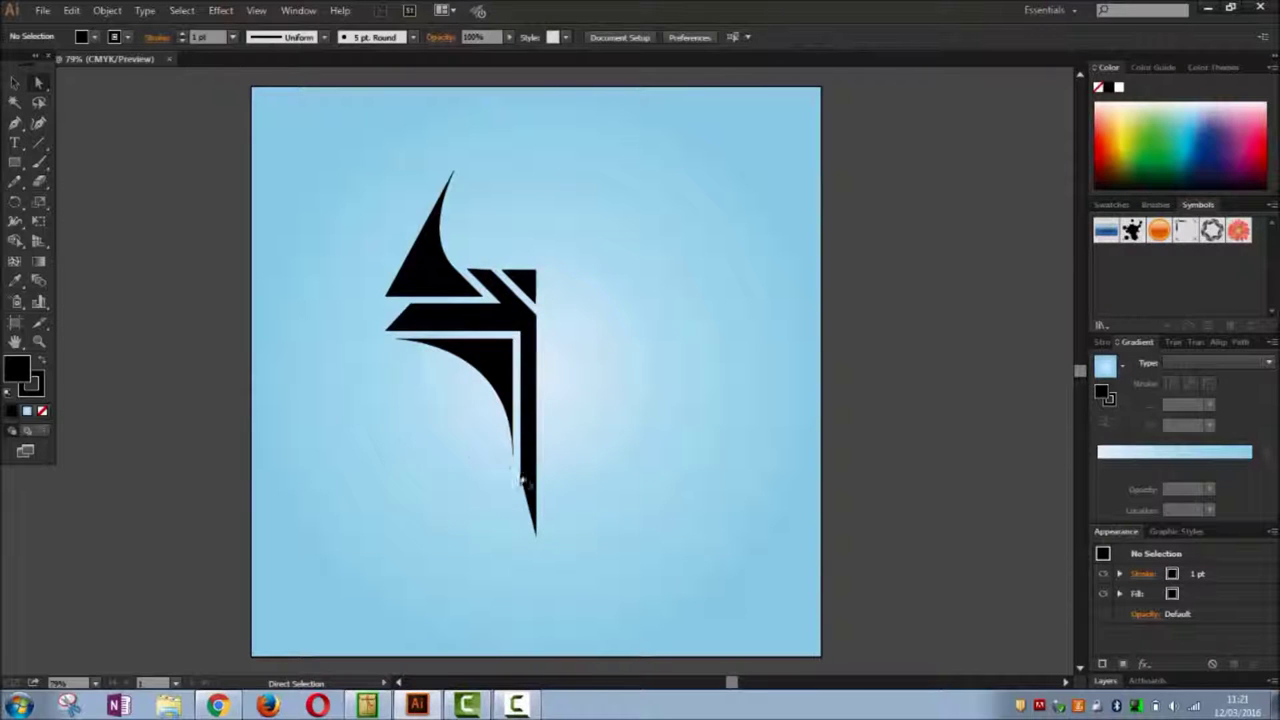
Raise the leg's lowest corner by 40 px in total, to about Y 668 px, and deselect it.
left_click(534, 535)
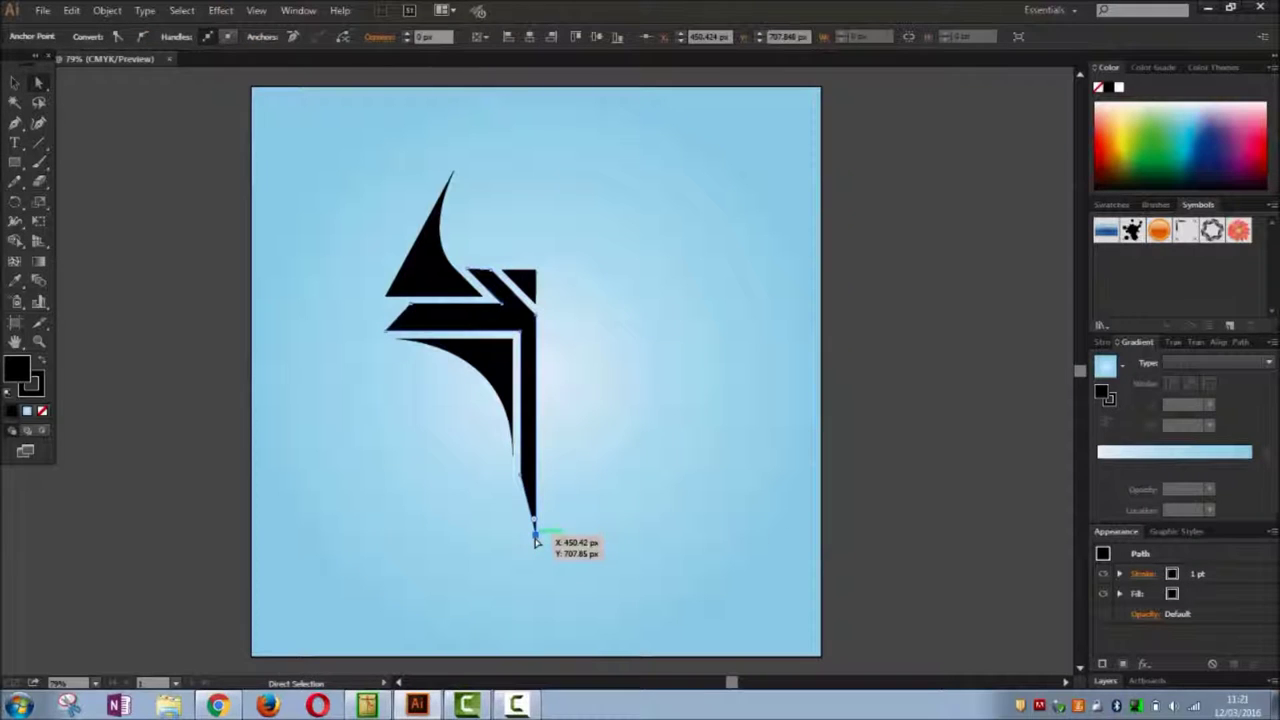
key("shift+Up")
key("shift+Up")
left_click(170, 446)
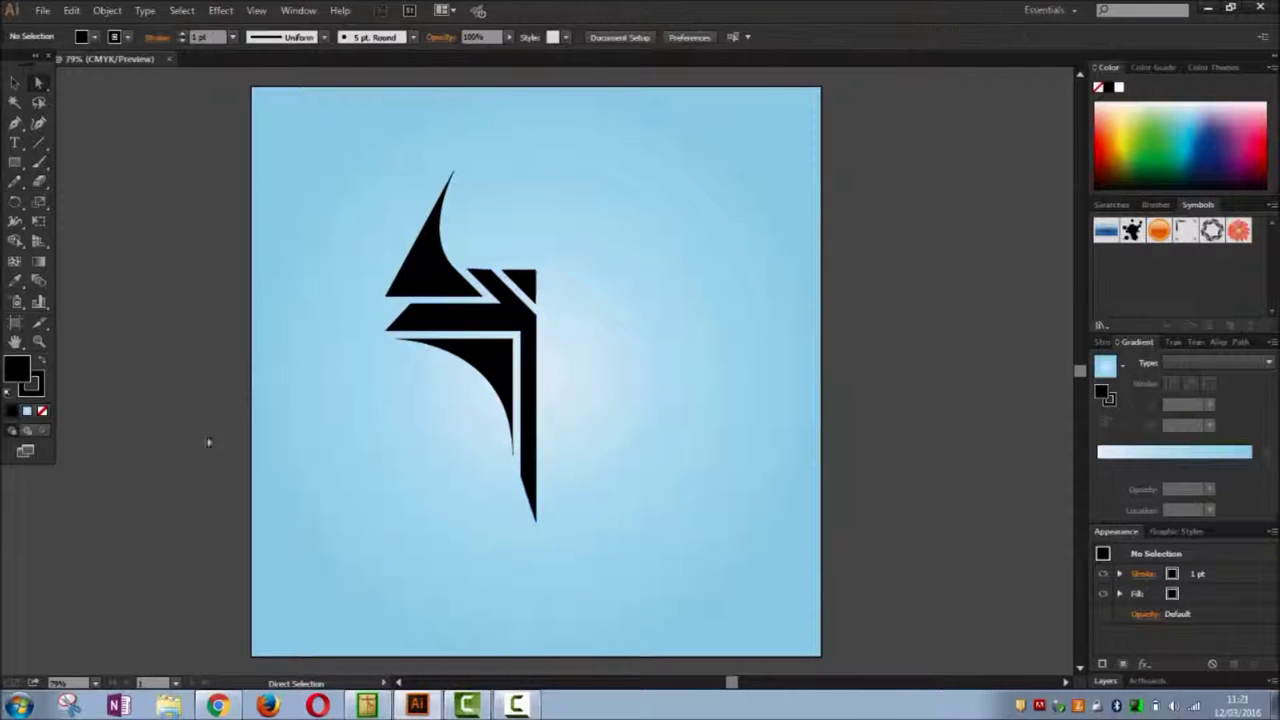
left_click(536, 530)
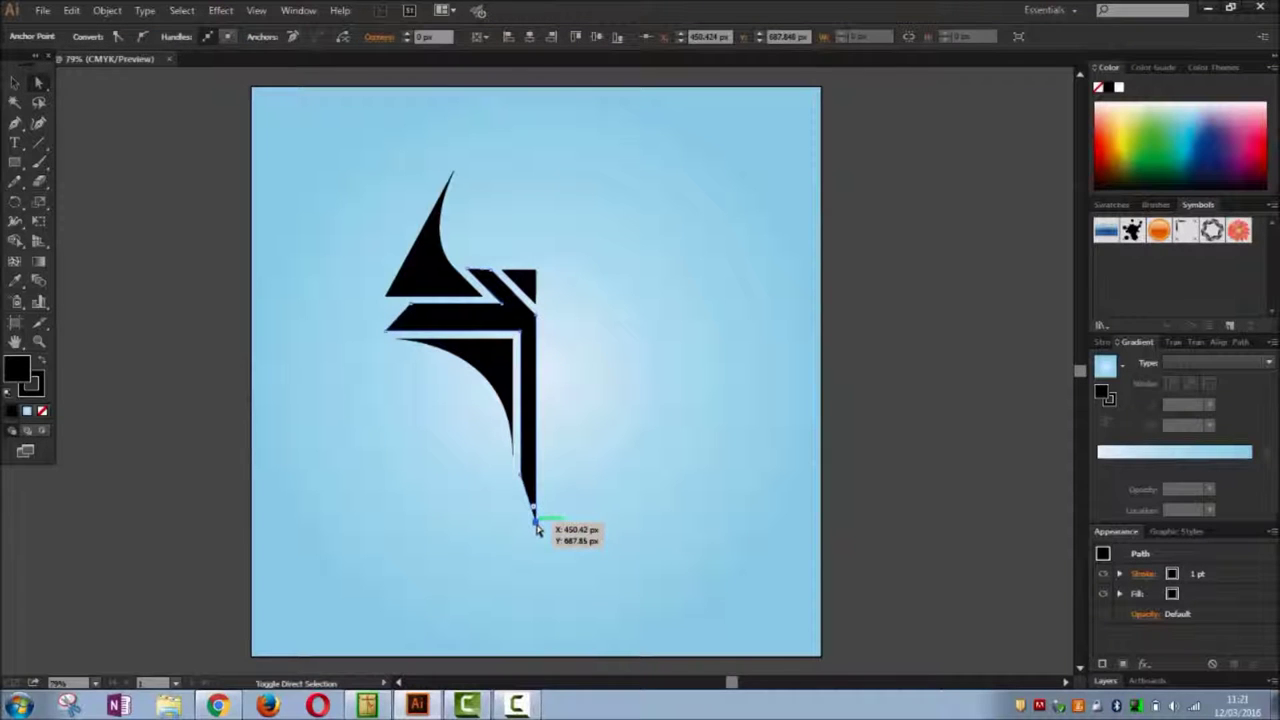
key("shift+Up")
key("shift+Up")
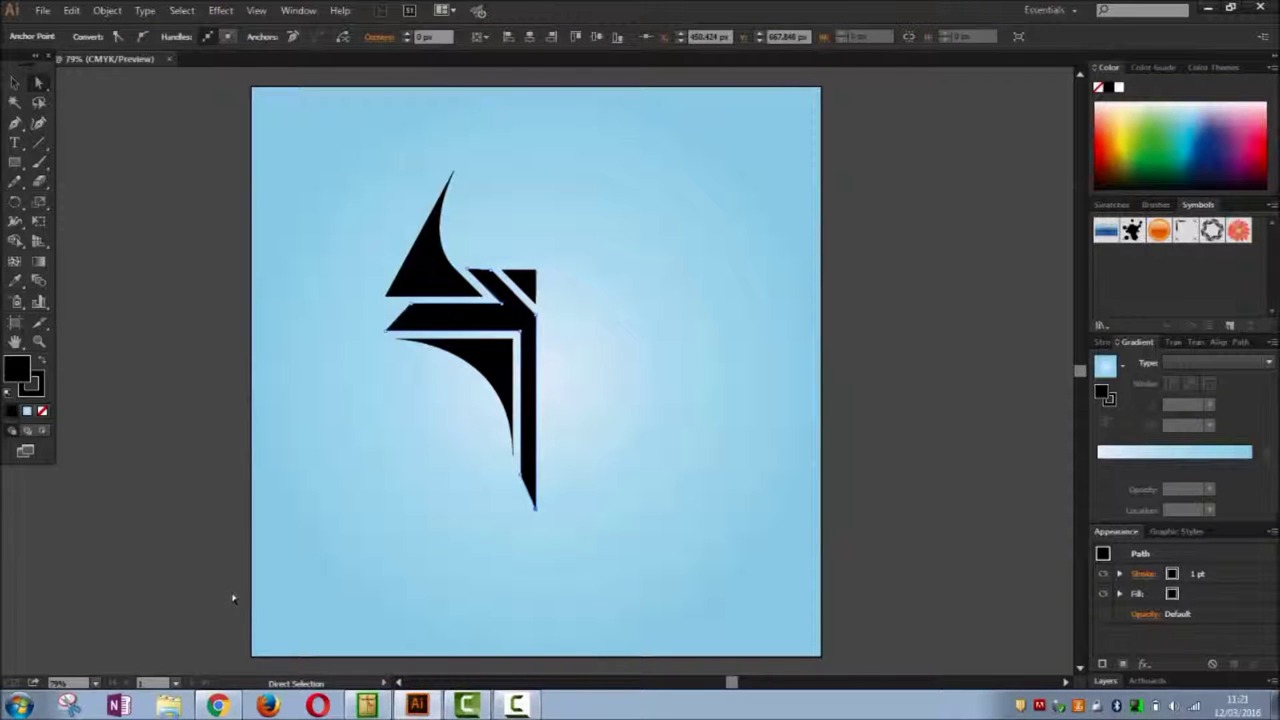
left_click(233, 598)
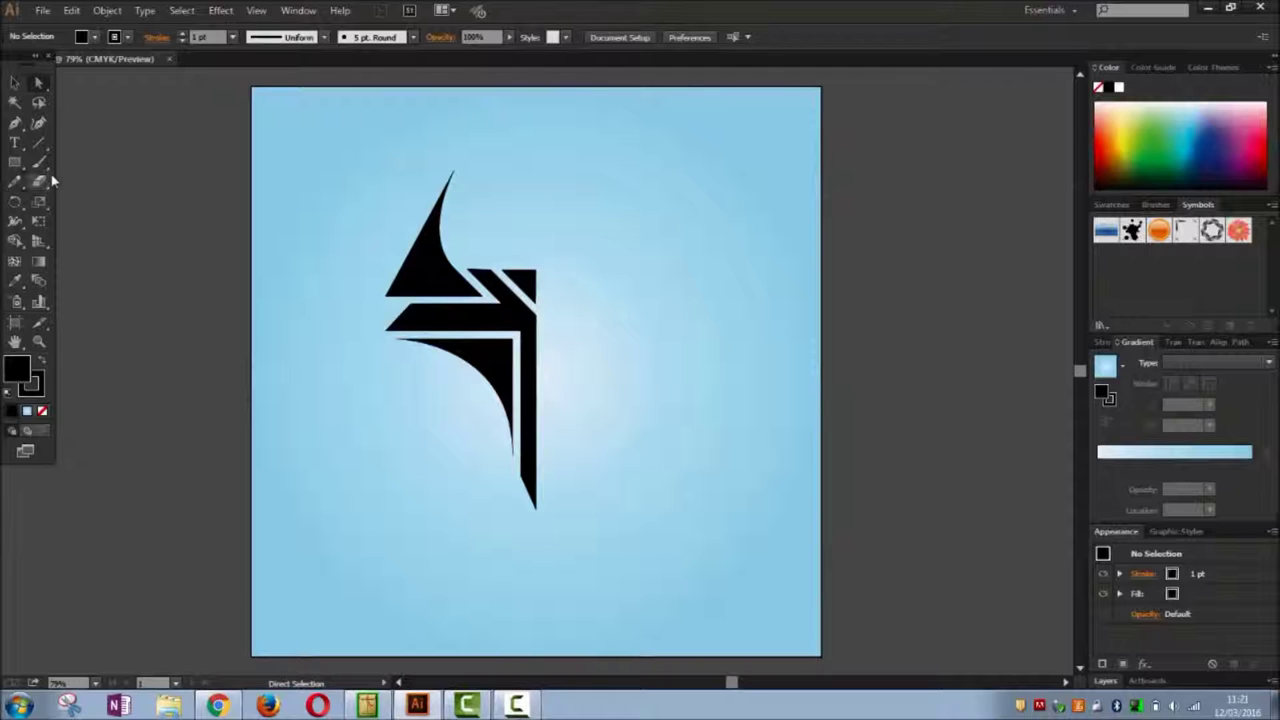
Draw a closed curved Pen fin about 78 by 154 px with corners near (365, 190), (443, 286) and (411, 132) px, and deselect.
left_click(14, 162)
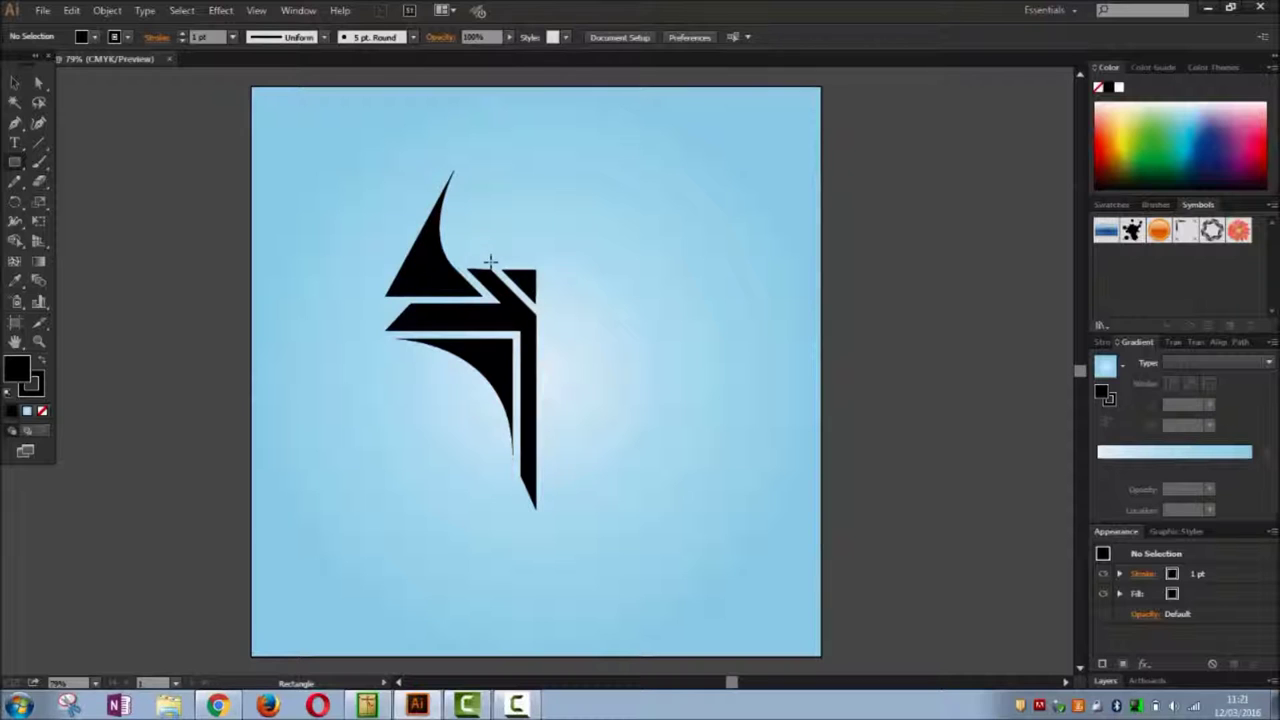
left_click(14, 122)
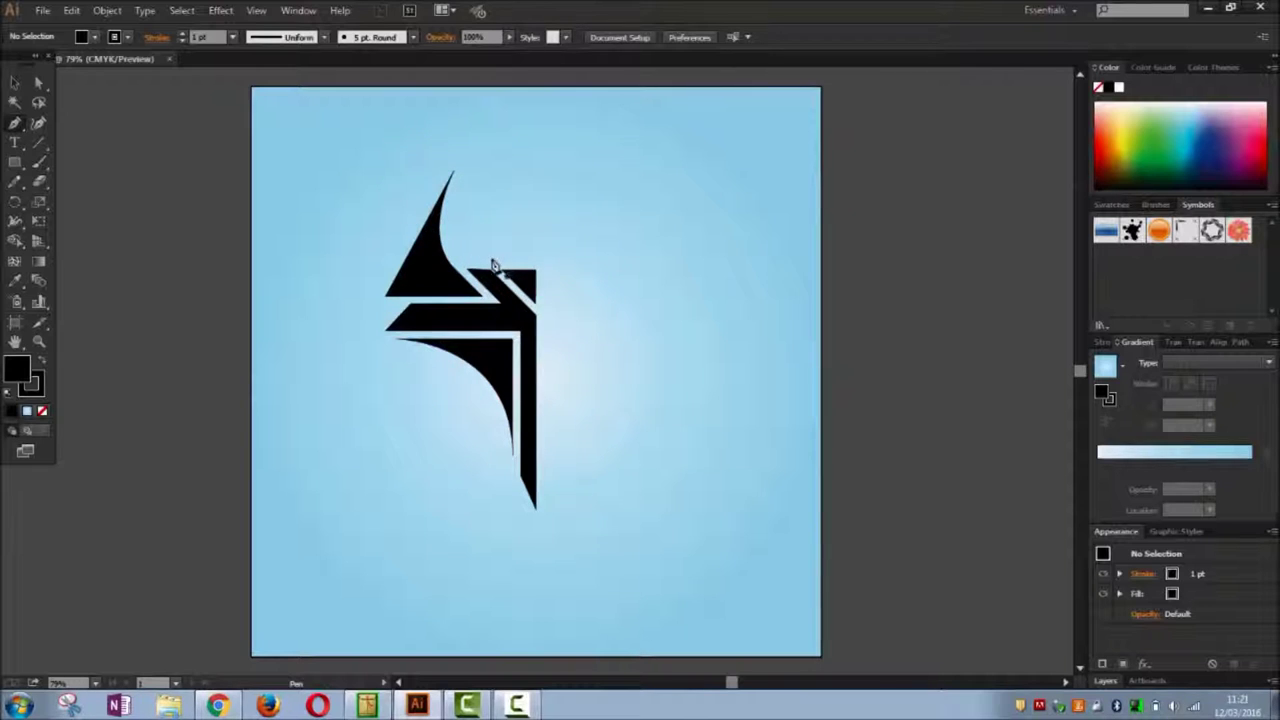
left_click(481, 207)
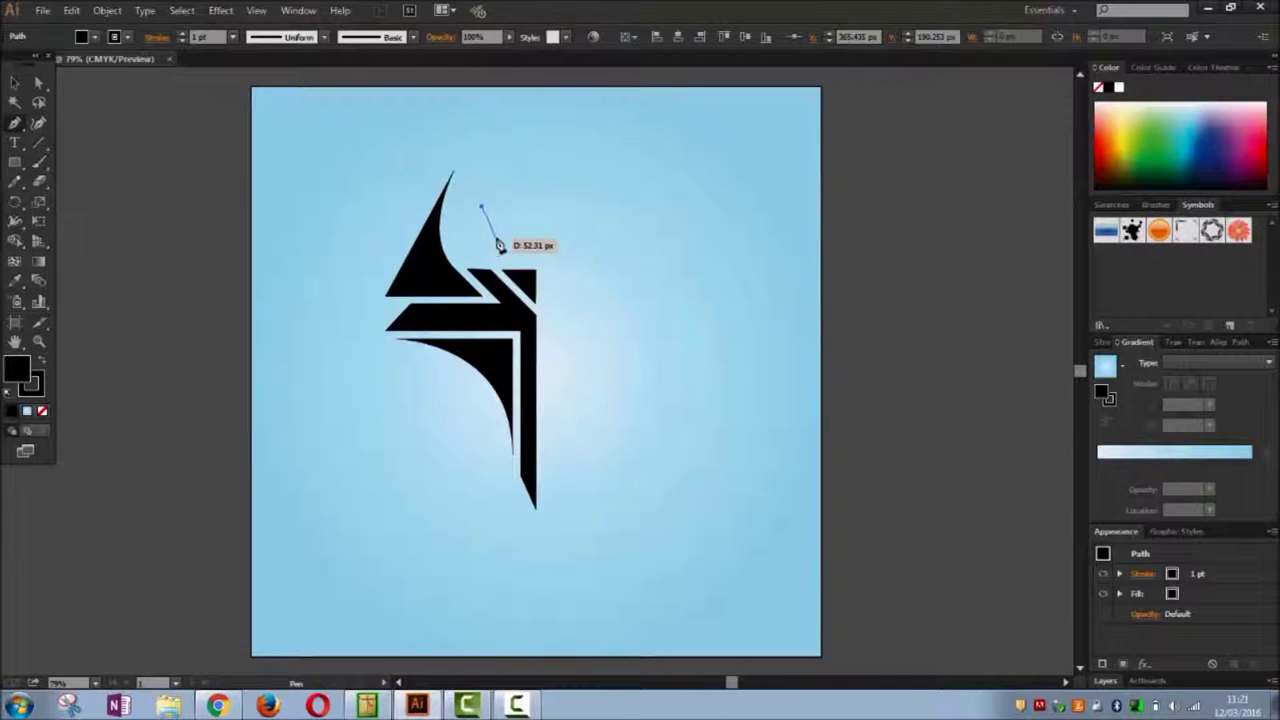
mouse_move(501, 238)
left_mouse_down()
mouse_move(530, 268)
mouse_move(521, 251)
left_mouse_up()
left_click_drag(524, 251, 519, 256)
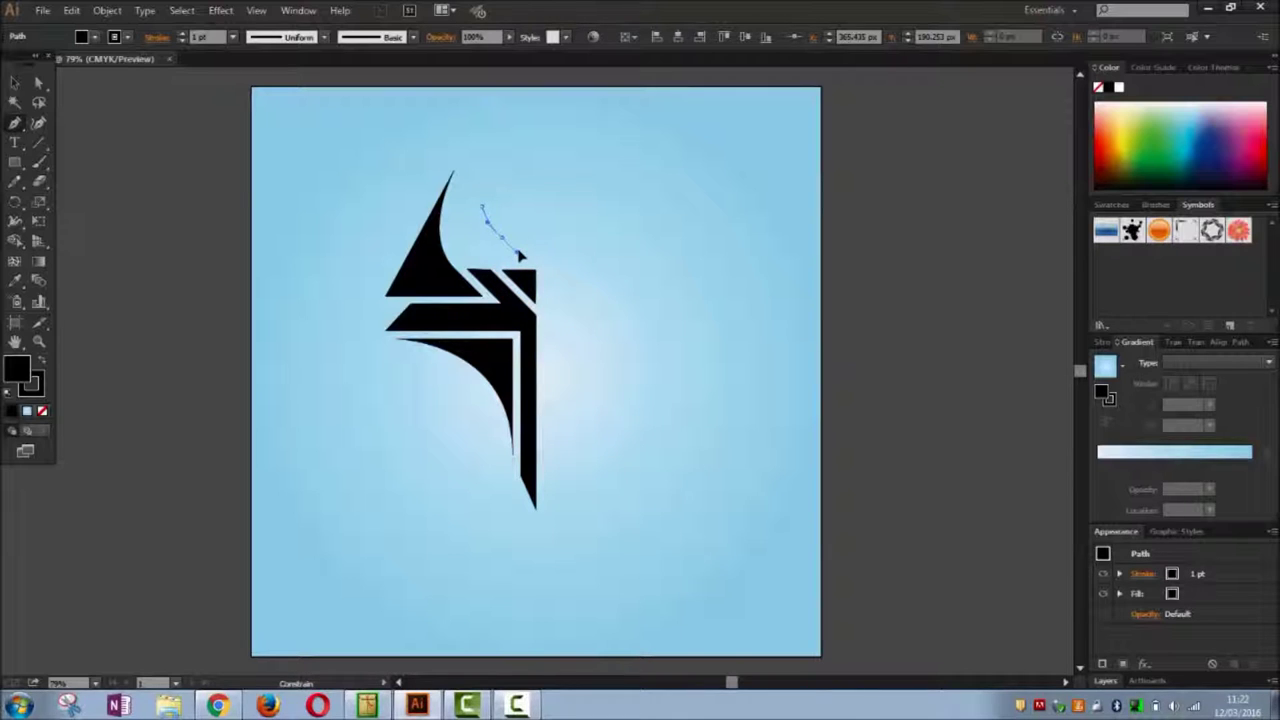
left_click_drag(519, 256, 486, 285)
scroll(481, 86, "up", 3)
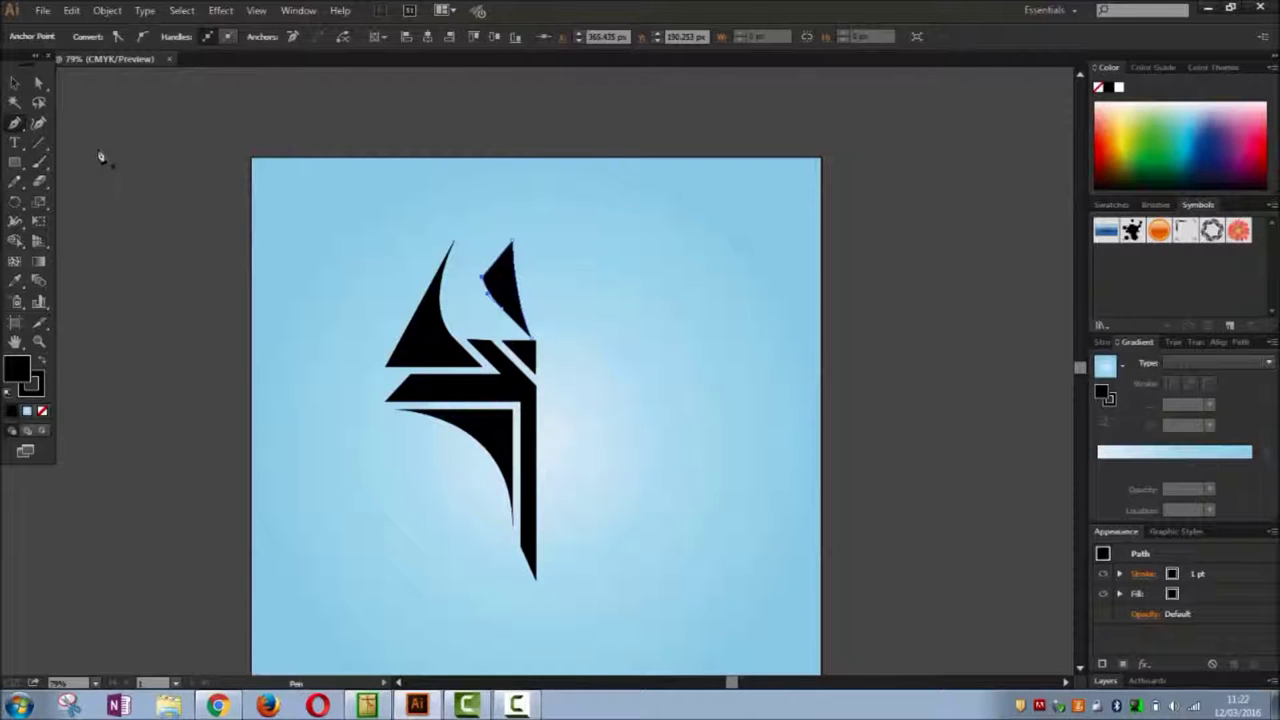
left_click(15, 82)
left_click(331, 289)
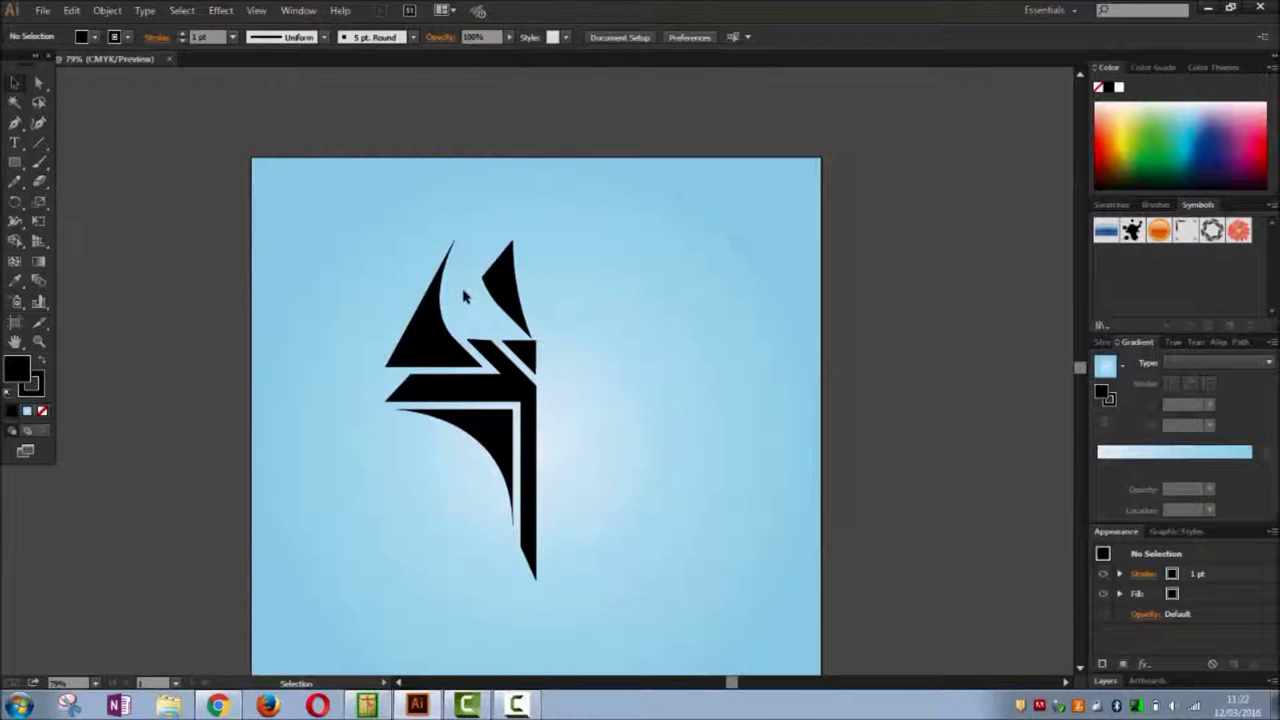
Move the fin 30 px left and 20 px up, closer to the tall spike, and deselect it.
left_click(515, 290)
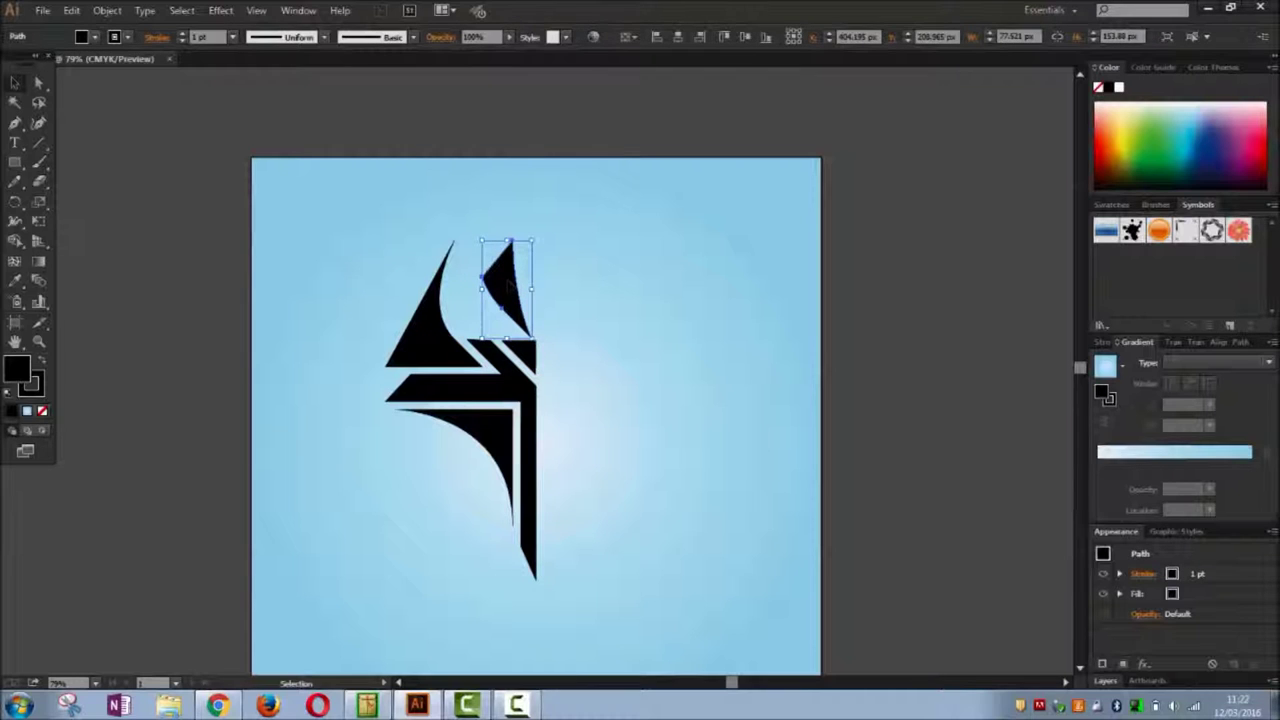
key("shift+Left")
key("shift+Left")
key("shift+Left")
key("shift+Left")
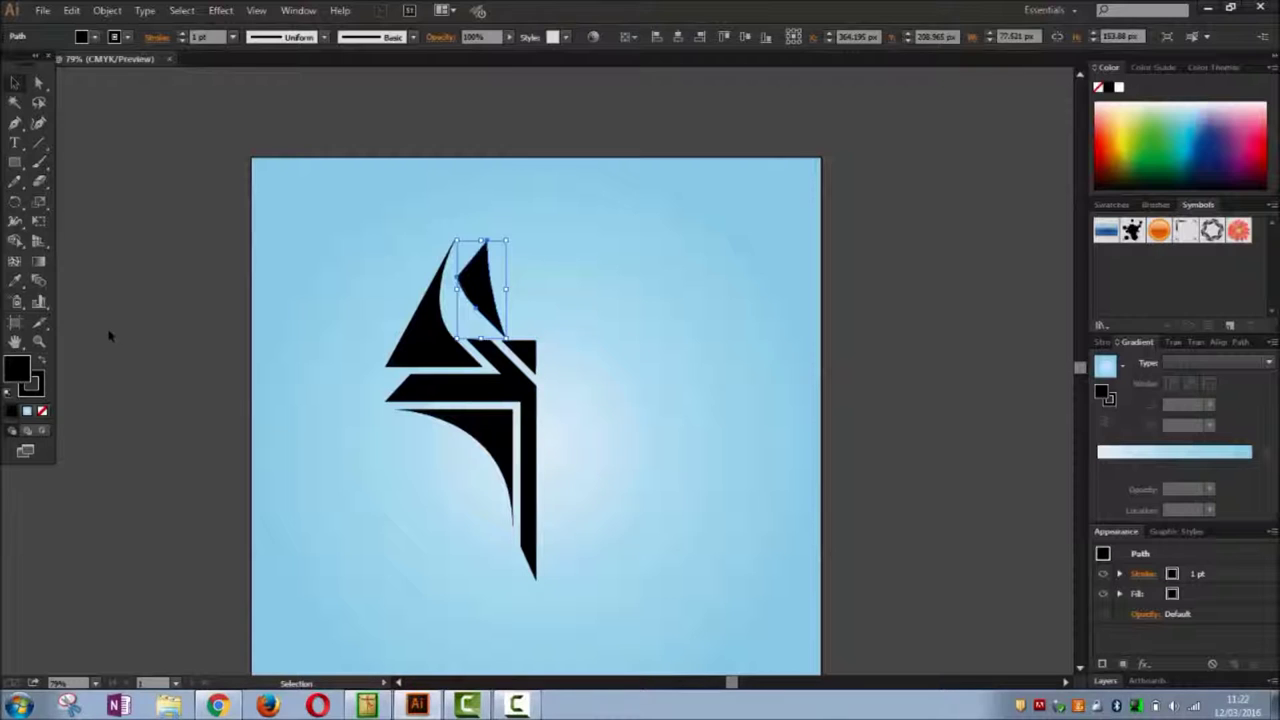
left_click(110, 335)
left_click(495, 305)
key("shift+Up")
key("shift+Up")
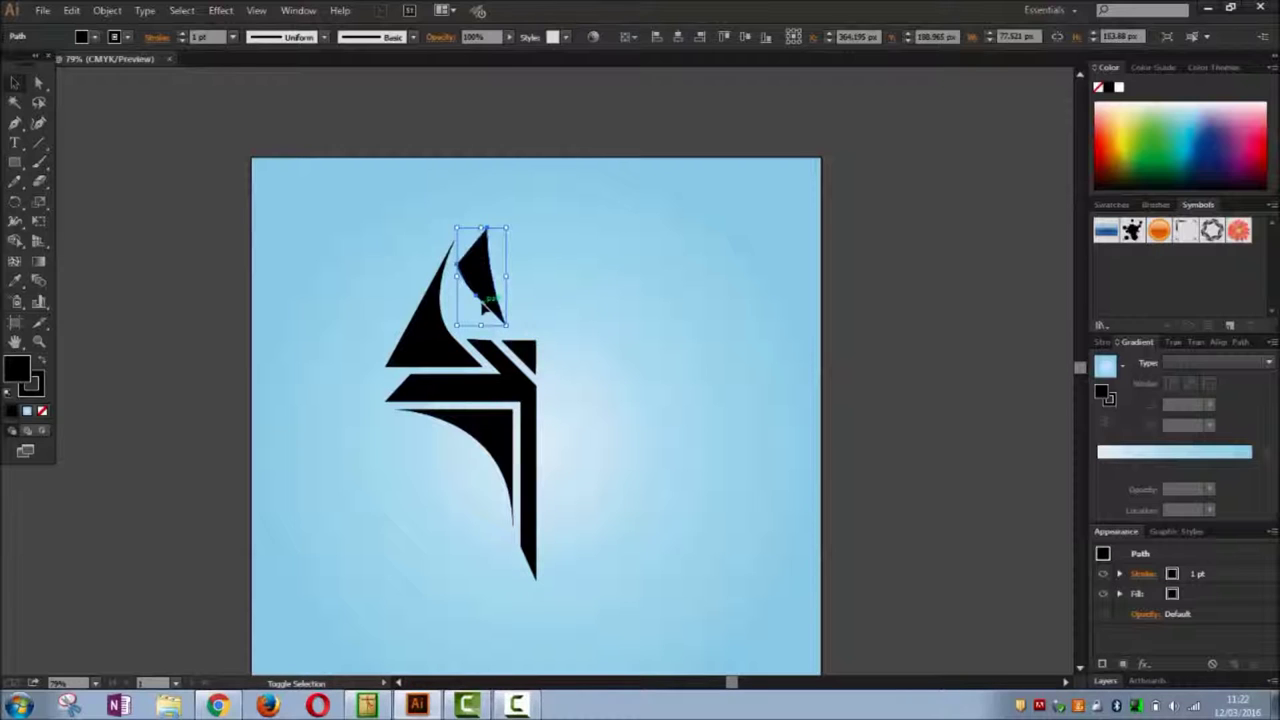
key("shift+Right")
left_click(251, 445)
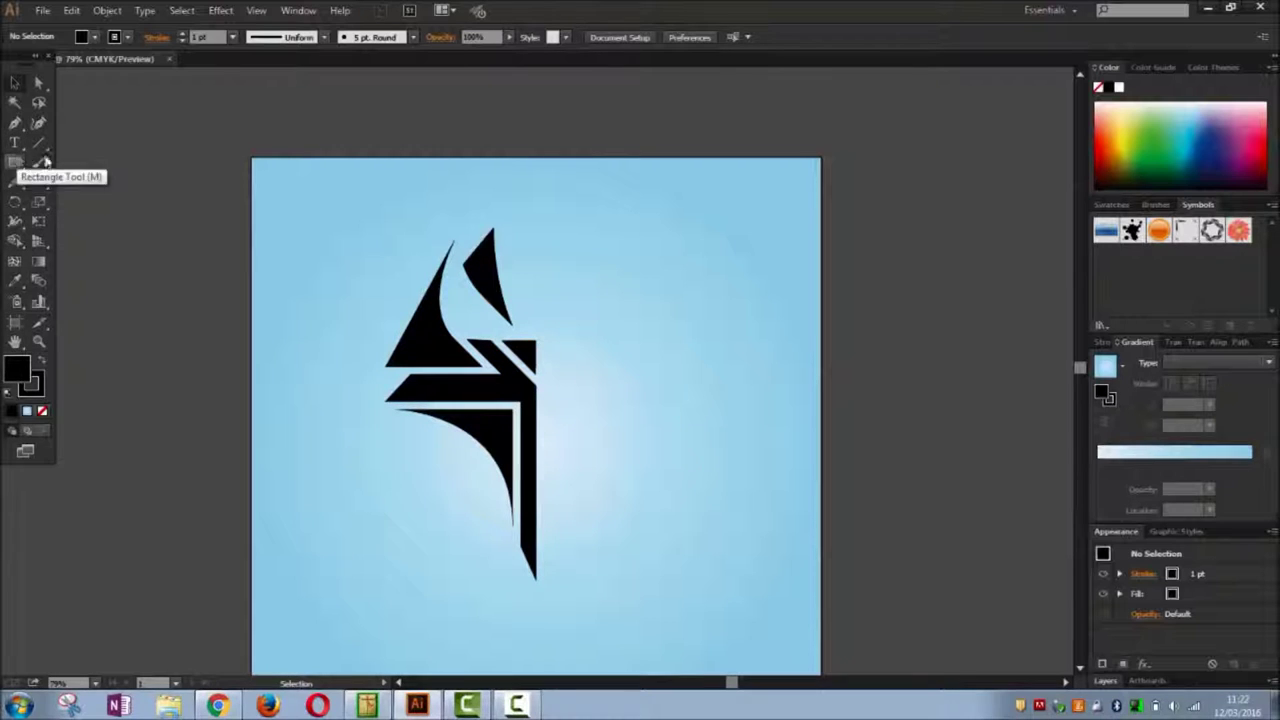
Raise the fin's lower tip anchor by 18 px to shorten the shape, and deselect it.
left_click(512, 324)
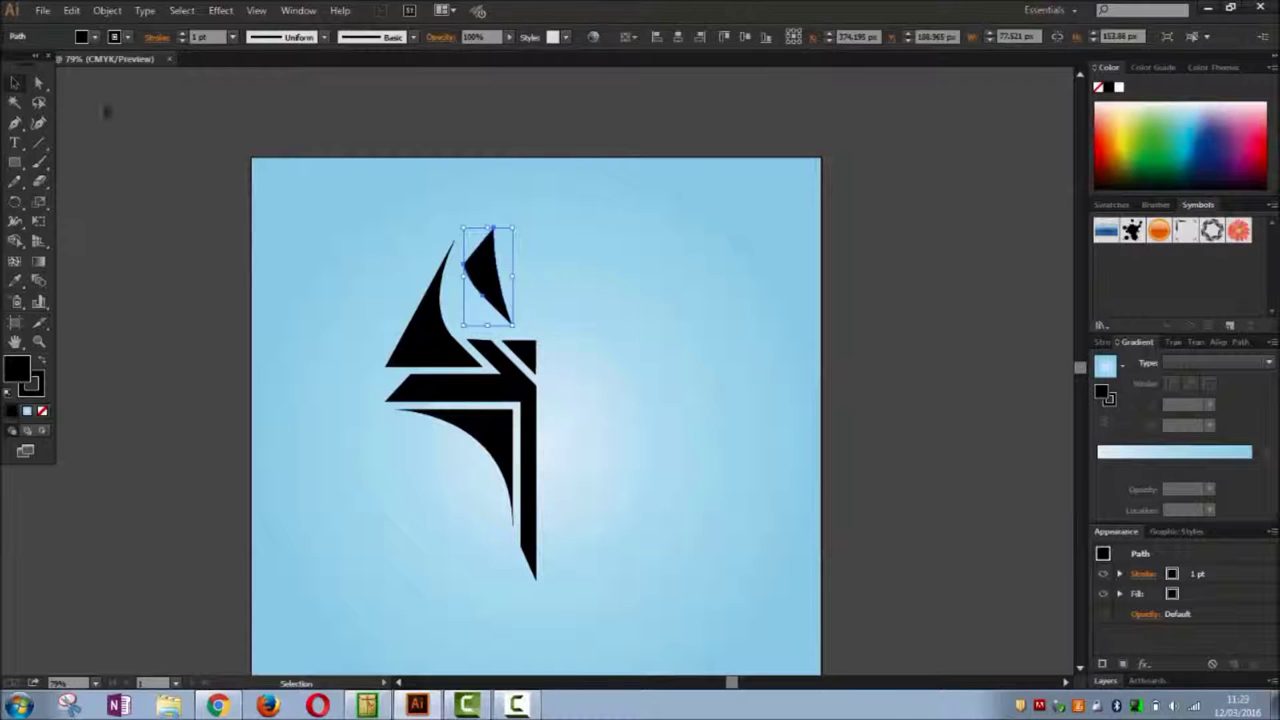
left_click(38, 82)
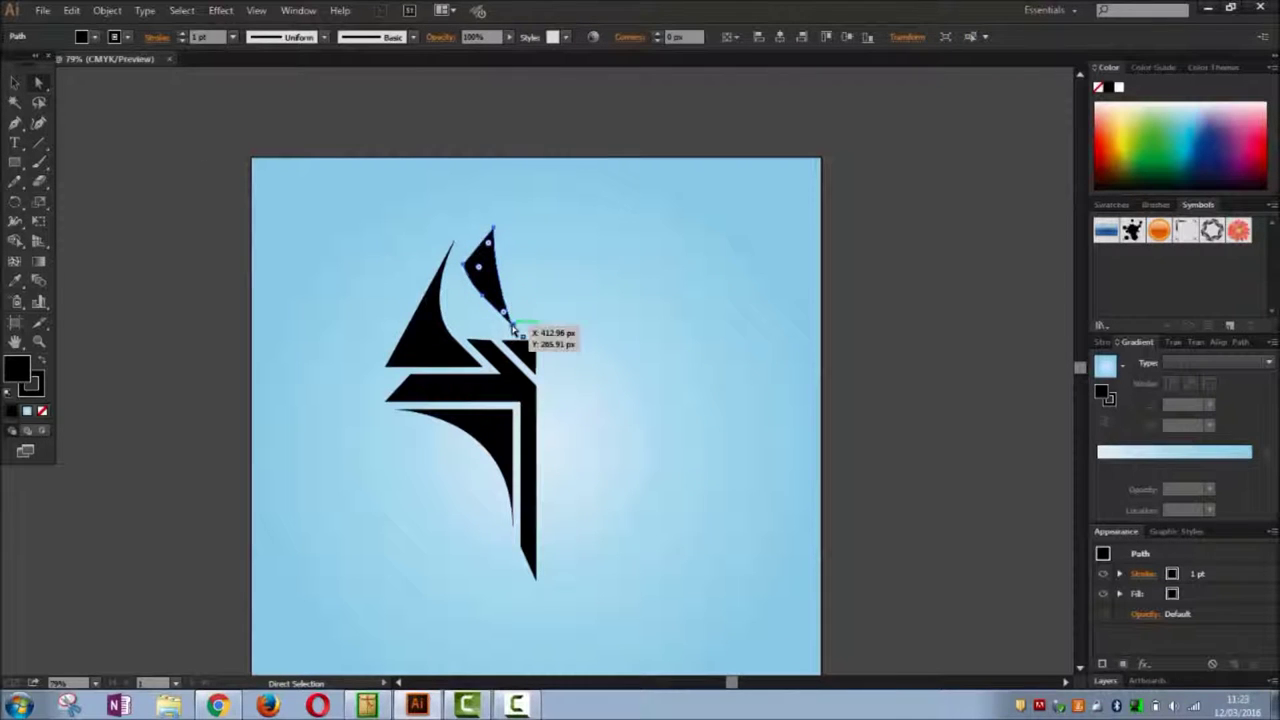
left_click(510, 322)
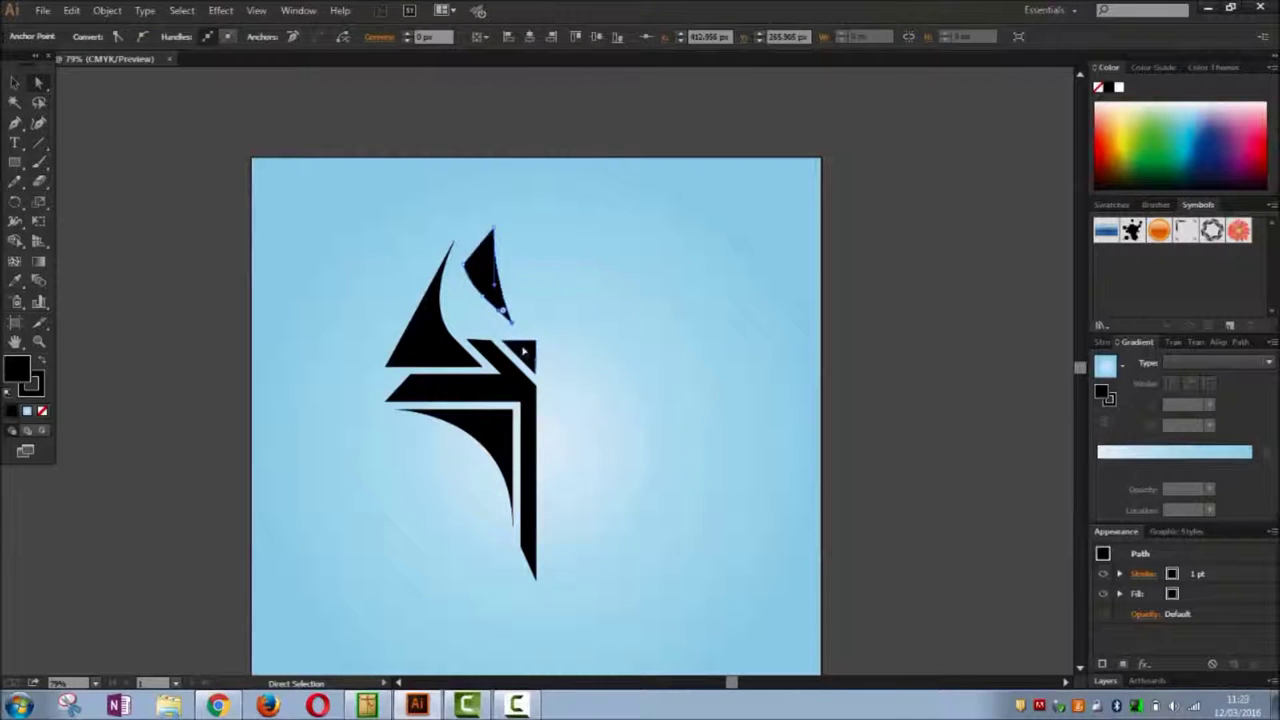
key("Up")
key("Up")
key("Up")
key("Up")
key("Up")
key("Up")
key("Up")
key("Up")
key("Up")
left_click(210, 311)
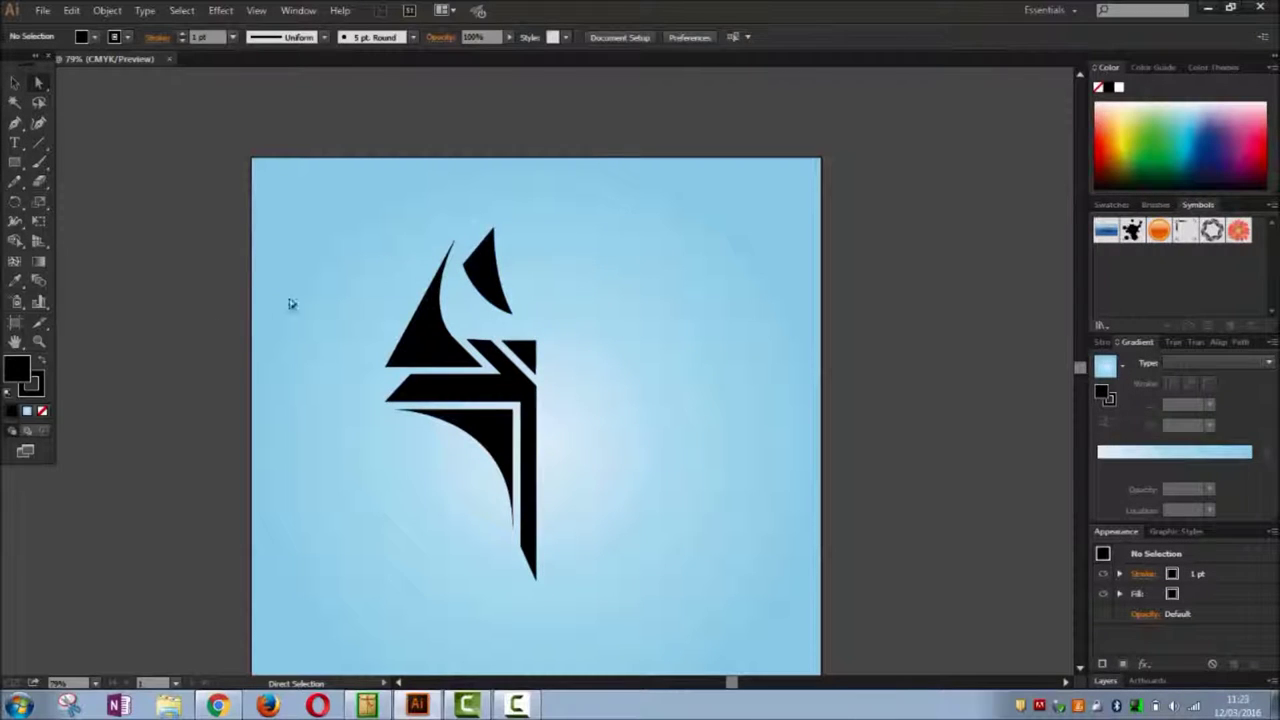
Move the whole fin 10 px down and 10 px left, and deselect it.
left_click(480, 274)
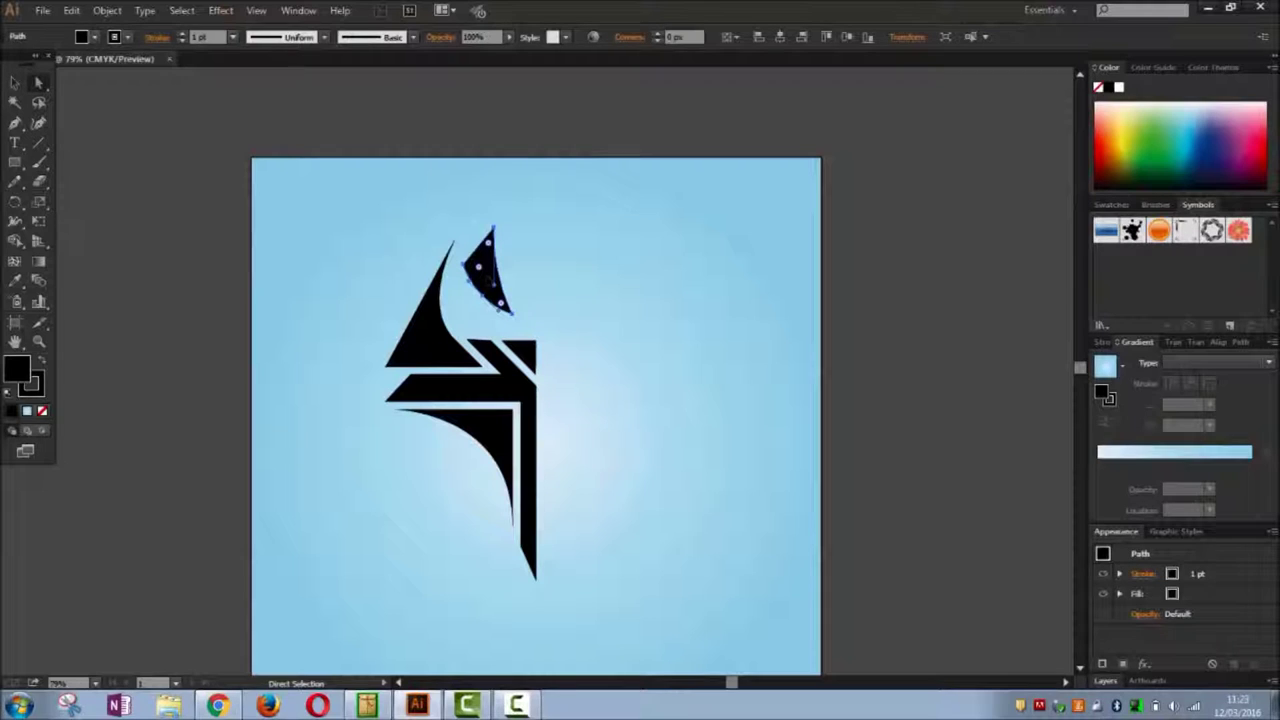
key("v")
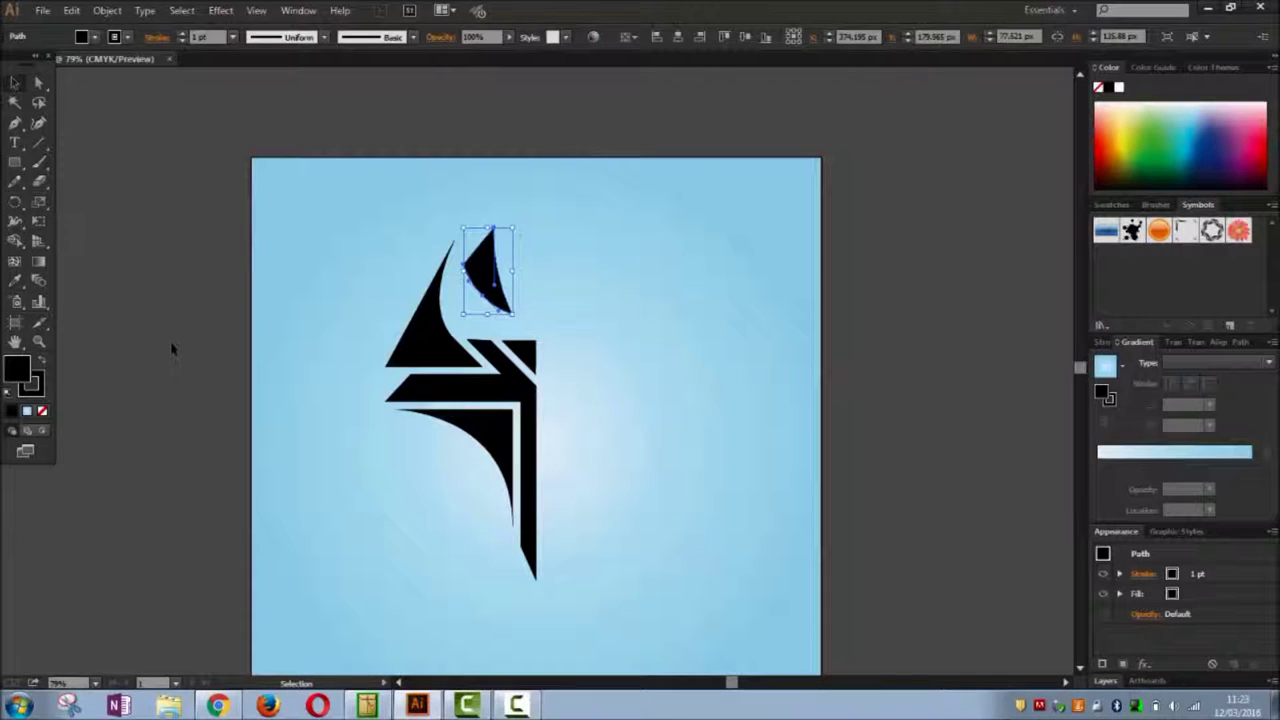
key("Down")
key("Down")
key("Down")
key("Down")
key("Down")
key("Down")
key("Down")
key("Down")
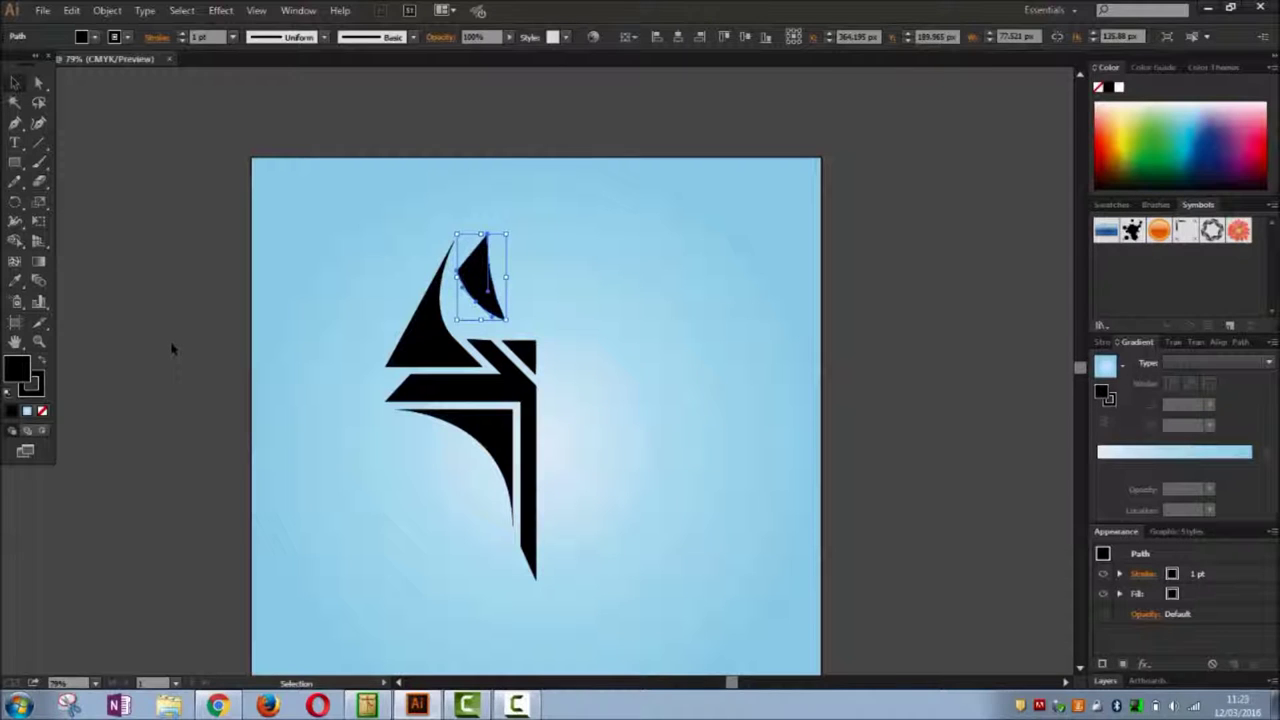
left_click(254, 323)
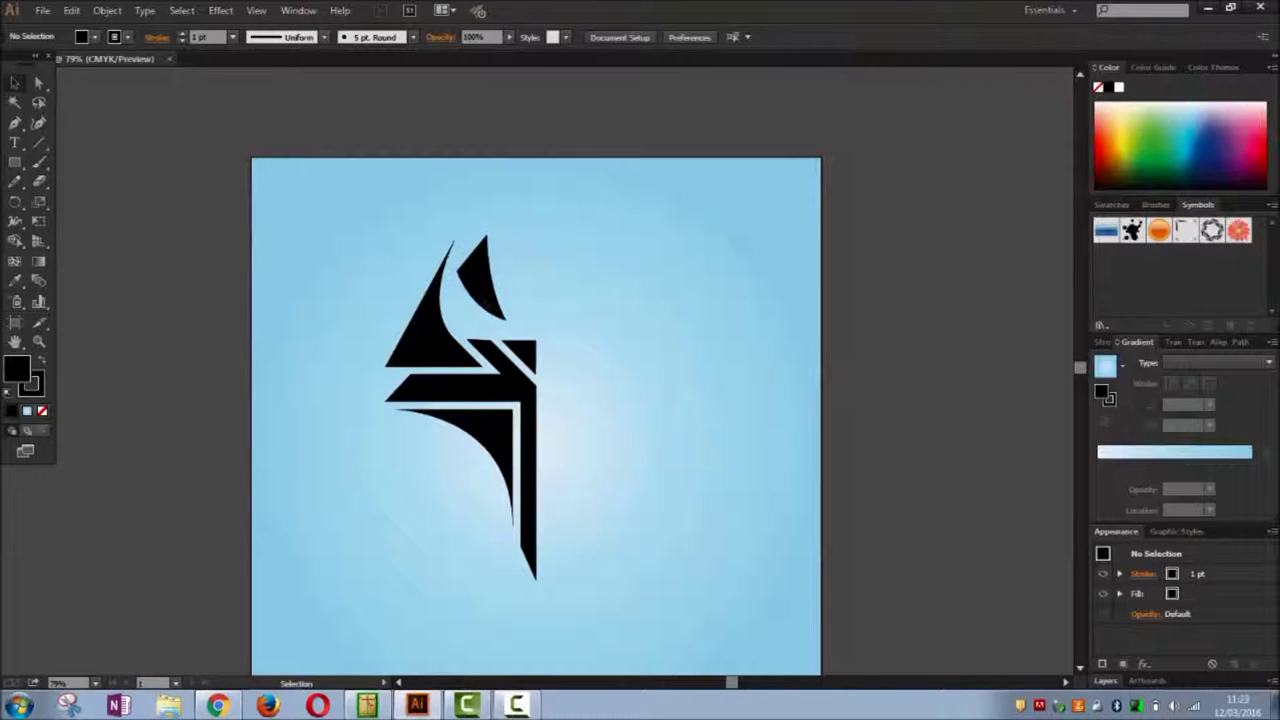
Rotate the fin about 135° counterclockwise and deselect it.
left_click(504, 302)
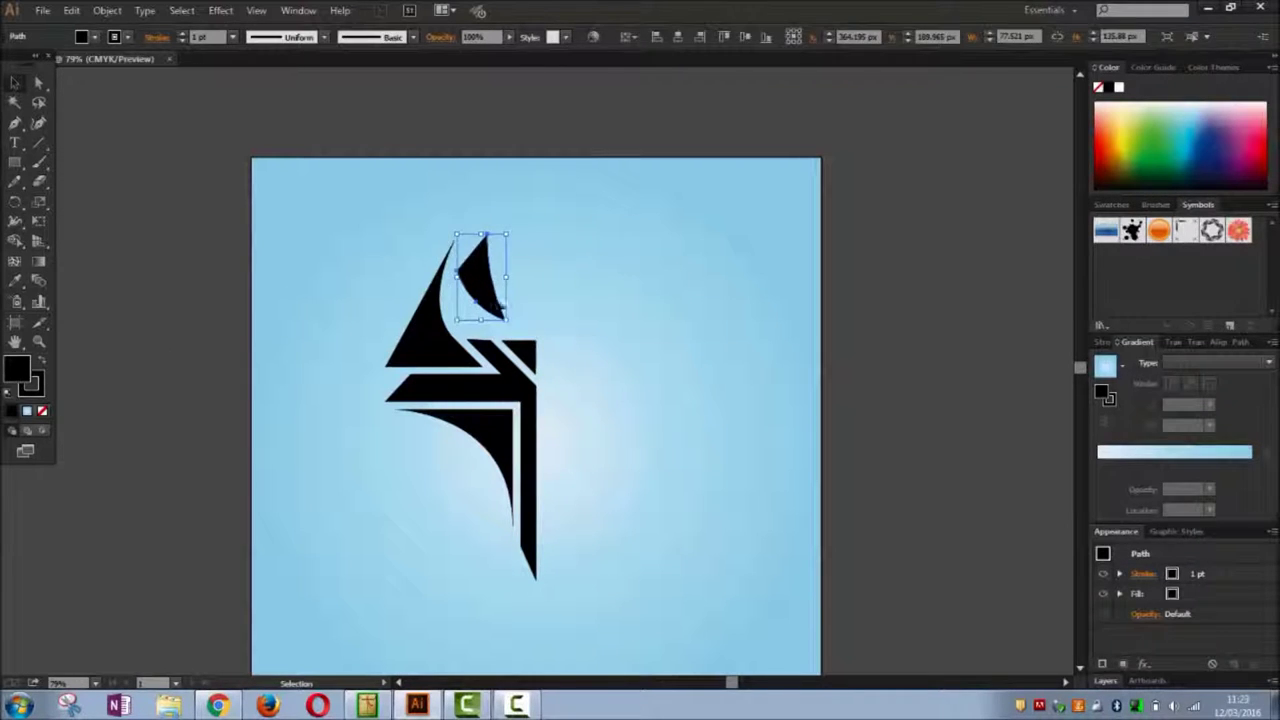
left_click_drag(514, 326, 477, 154)
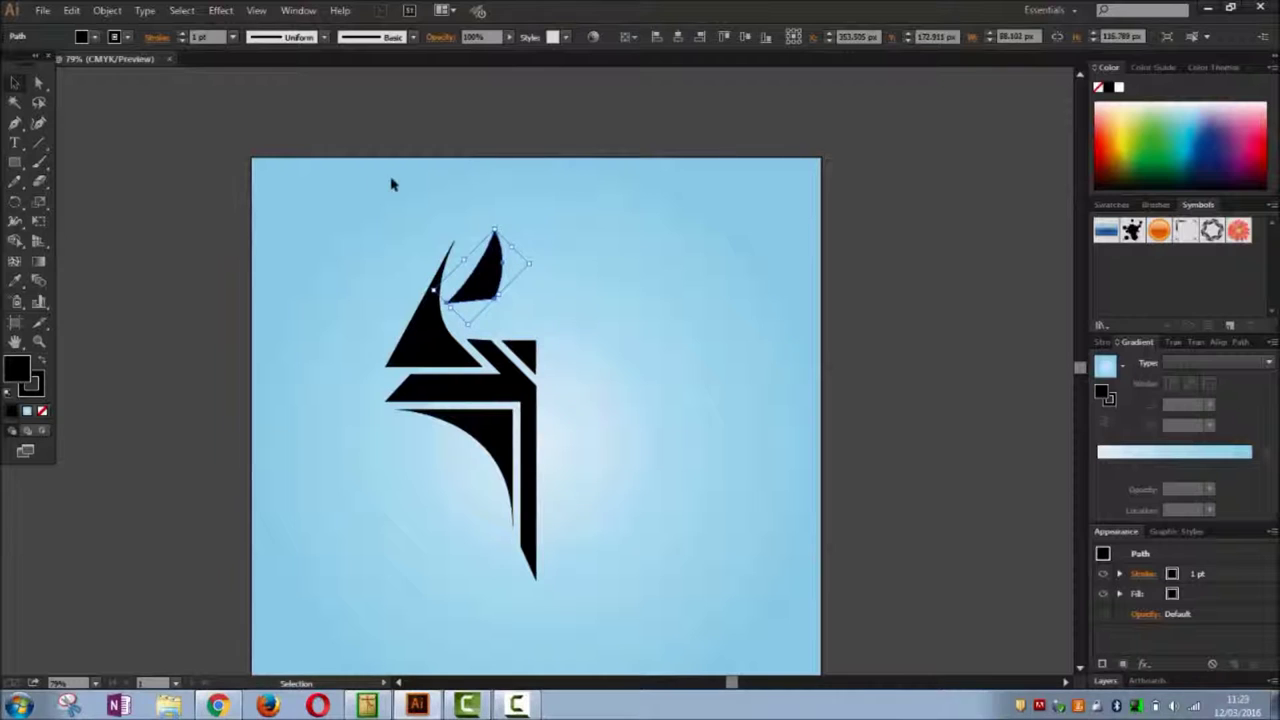
left_click(194, 216)
Move the rotated fin 40 px down and 20 px right, just above the diagonal bars, and deselect it.
left_click(496, 252)
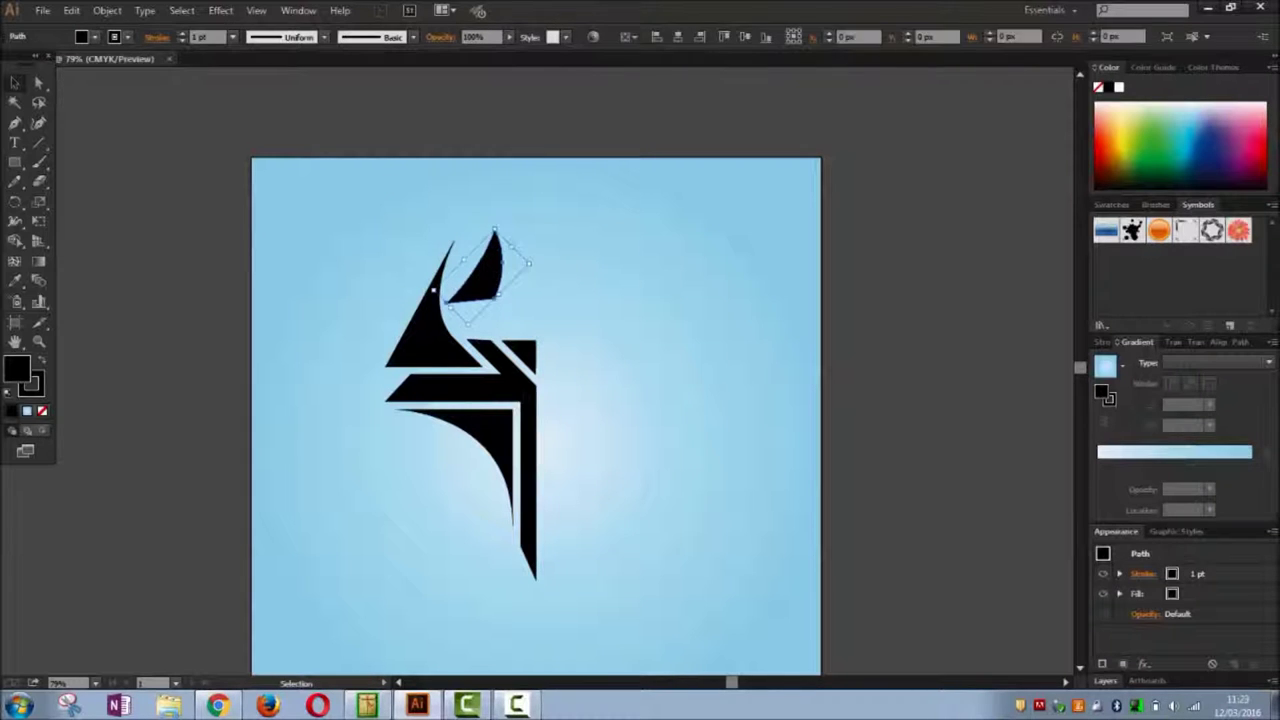
key("shift+Down")
key("shift+Down")
key("shift+Down")
key("shift+Down")
key("shift+Right")
key("shift+Right")
key("shift+Right")
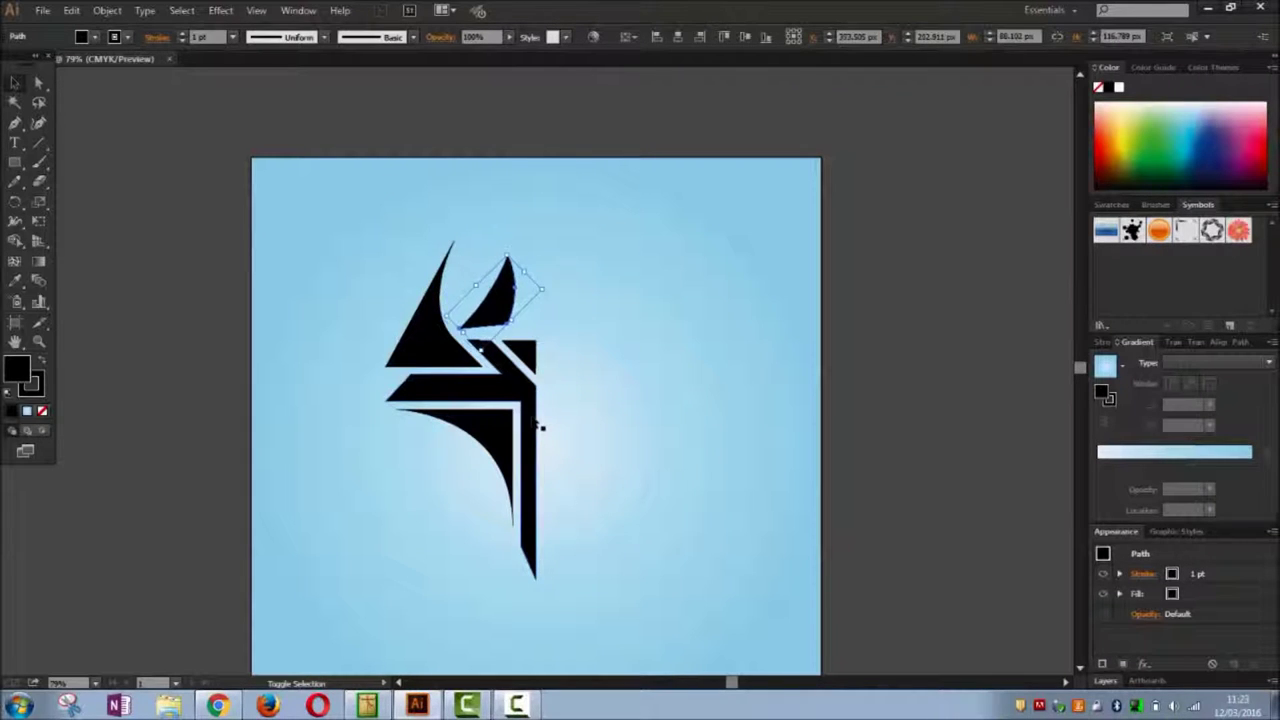
key("shift+Left")
left_click(201, 385)
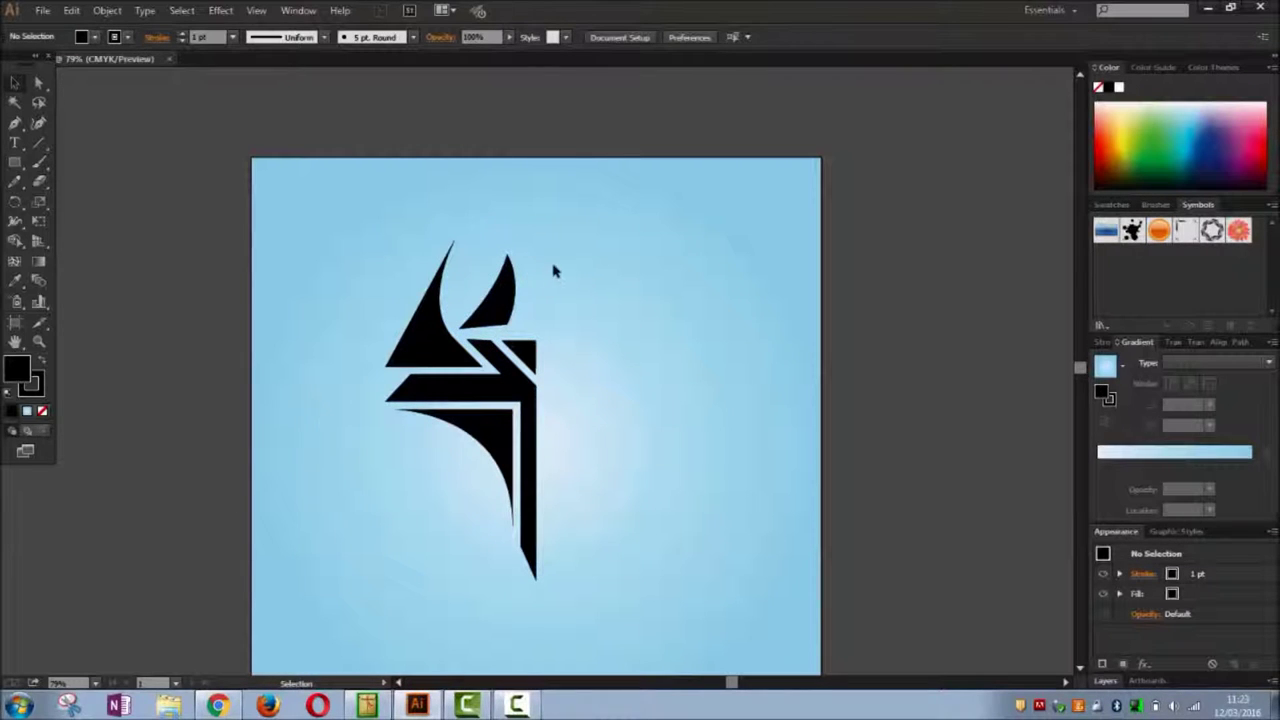
Raise the fin's lower-left corner anchor to about Y 264 px to level its lower edge.
left_click(496, 308)
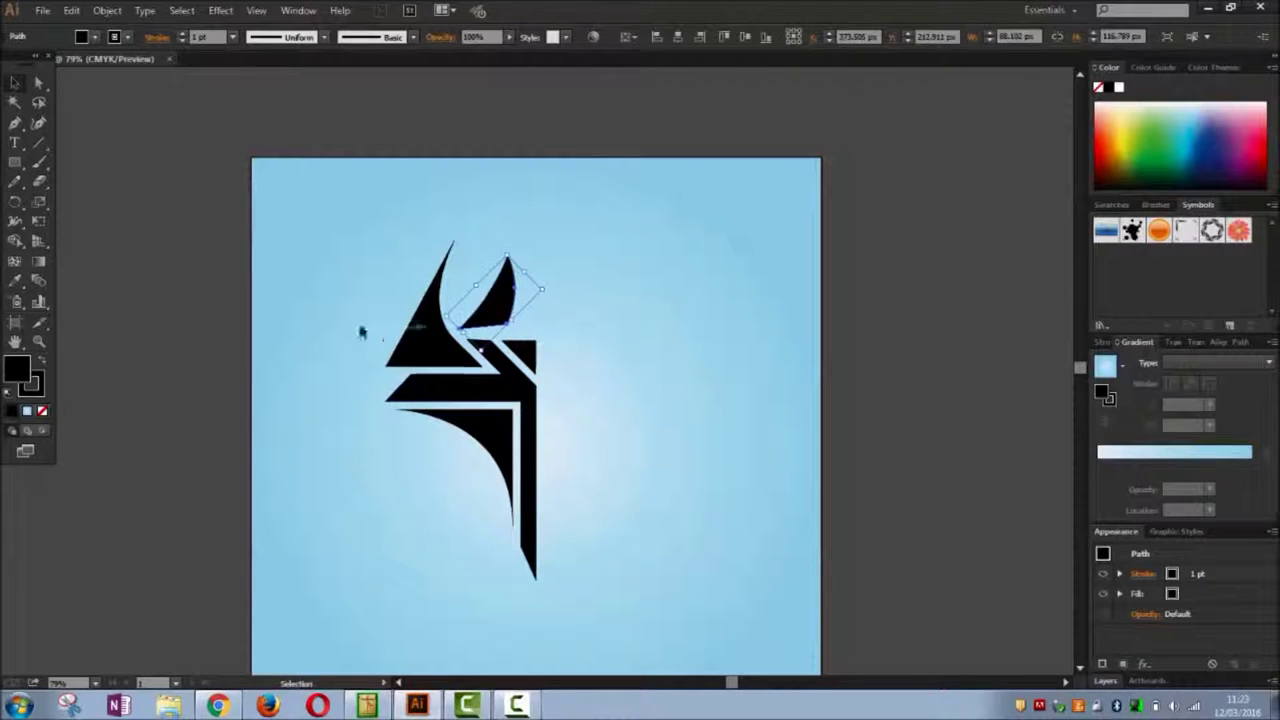
left_click(177, 323)
left_click_drag(453, 320, 463, 330)
left_click(38, 82)
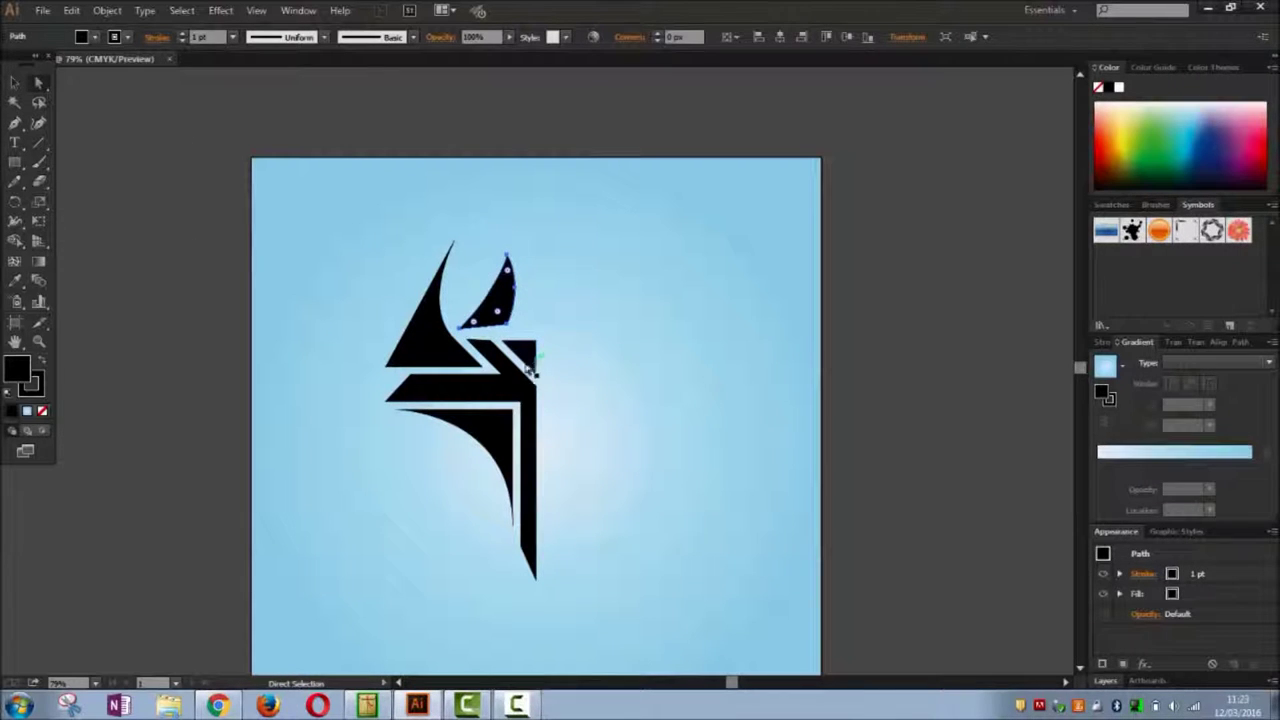
left_click(459, 330)
left_click_drag(459, 333, 460, 328)
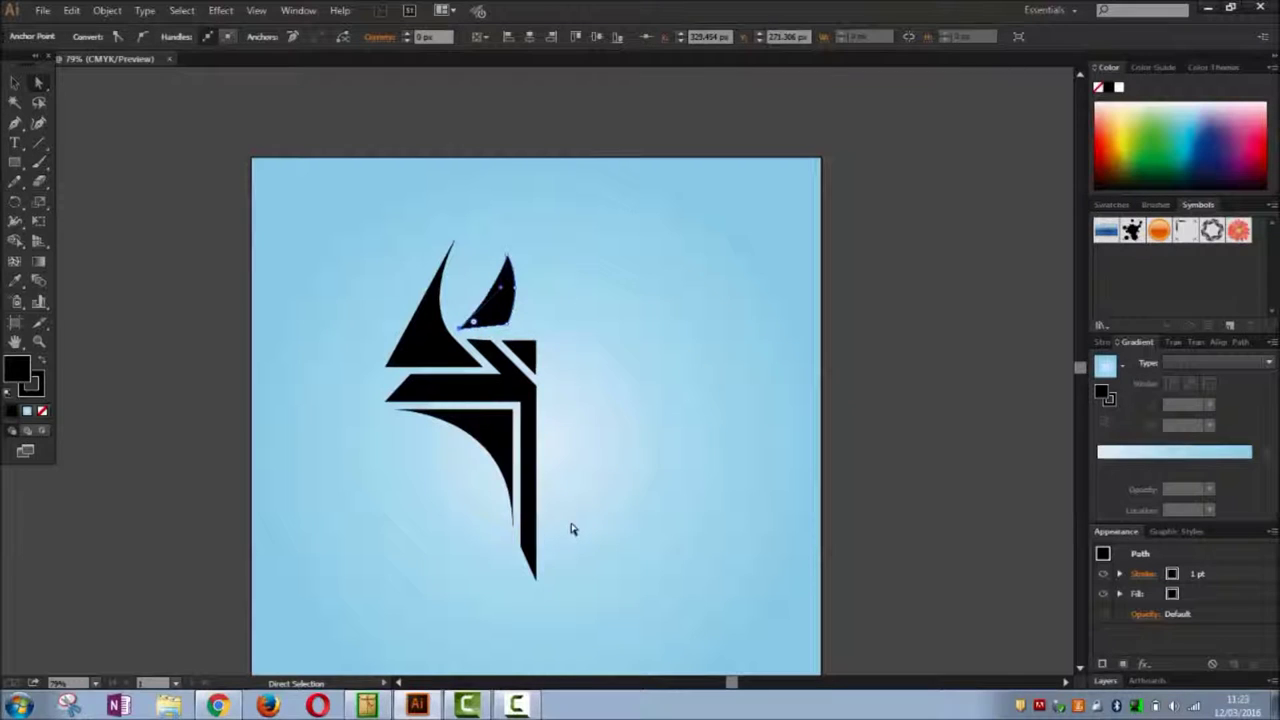
key("Up")
key("Up")
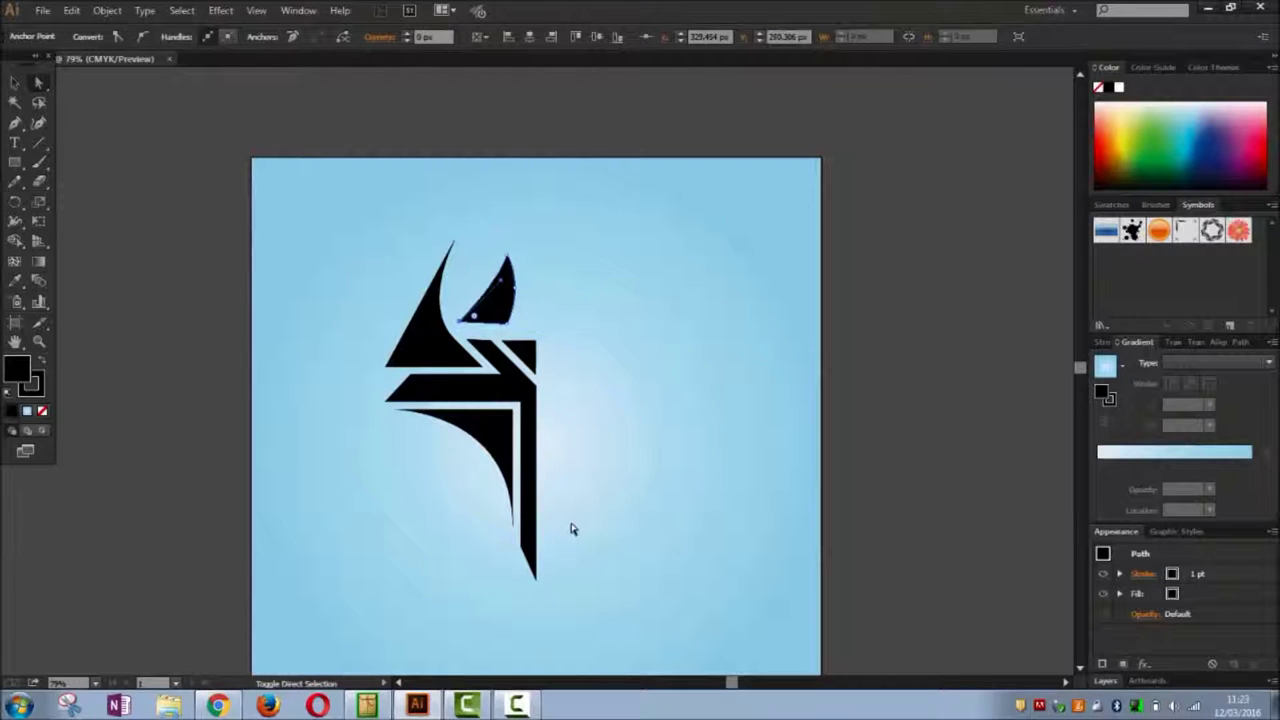
key("Up")
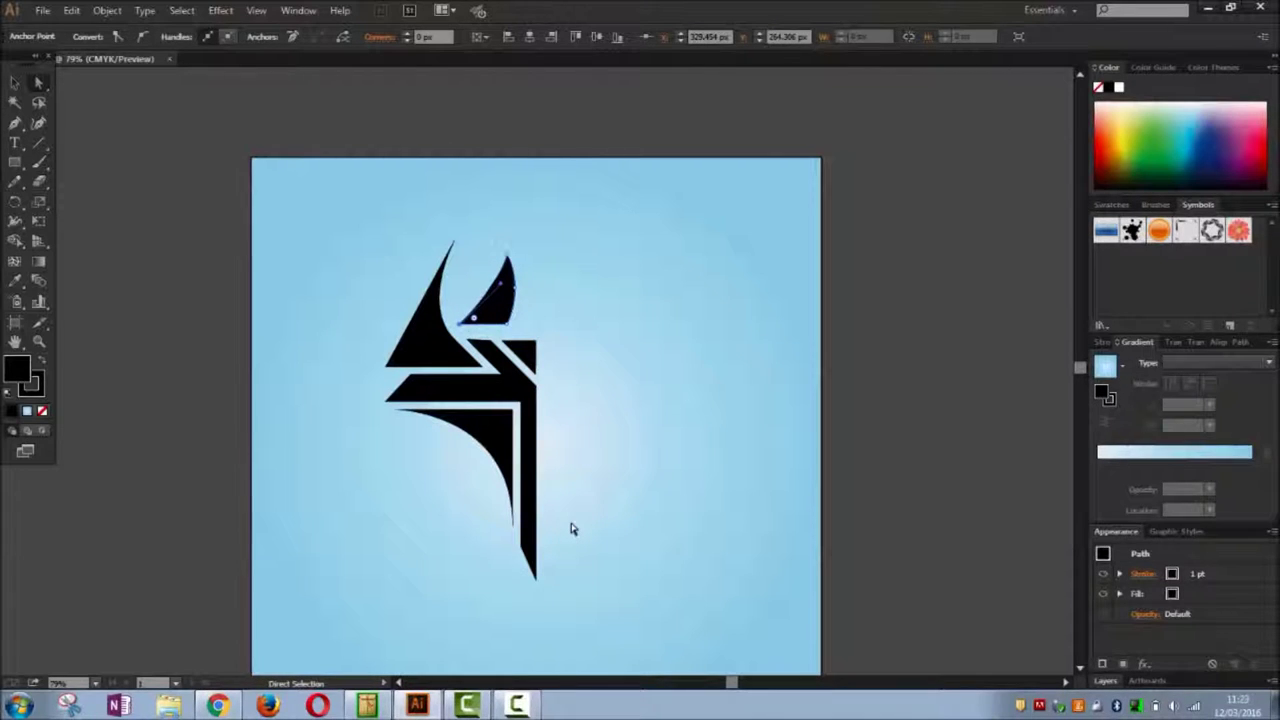
Move the whole fin 10 px down and 11 px right, closer to the diagonal bars, and deselect it.
left_click(242, 392)
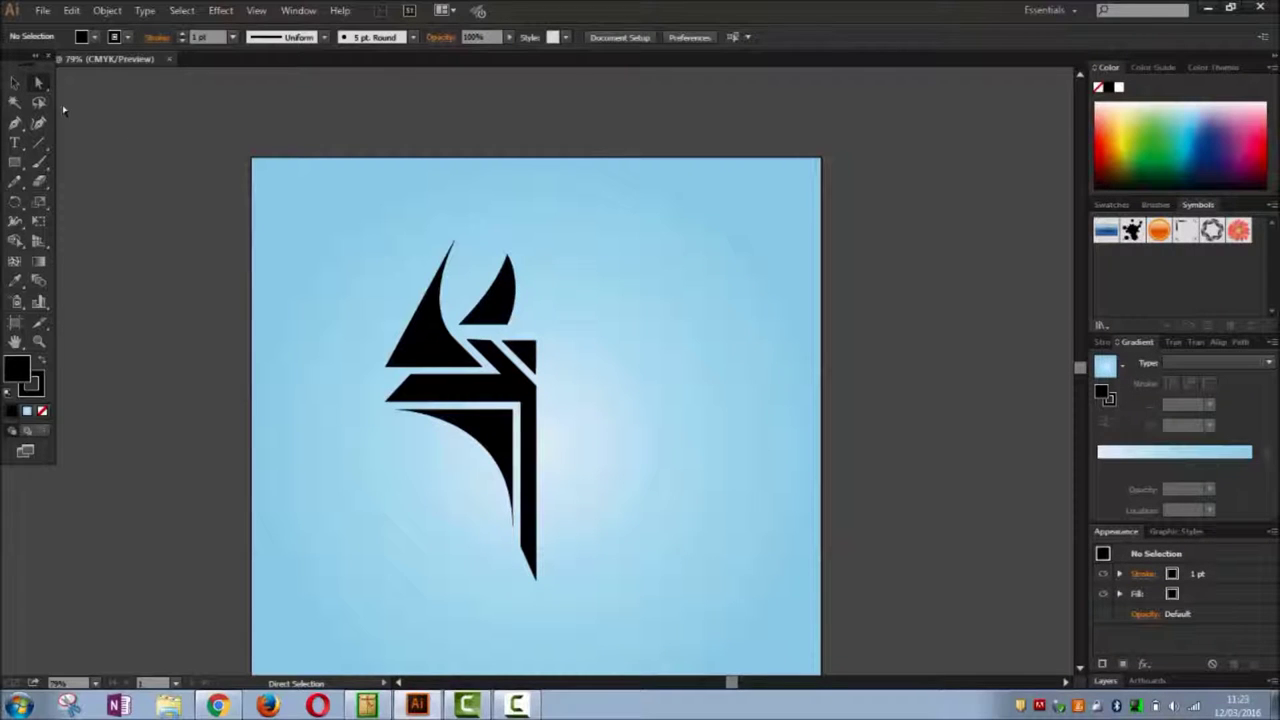
left_click(15, 83)
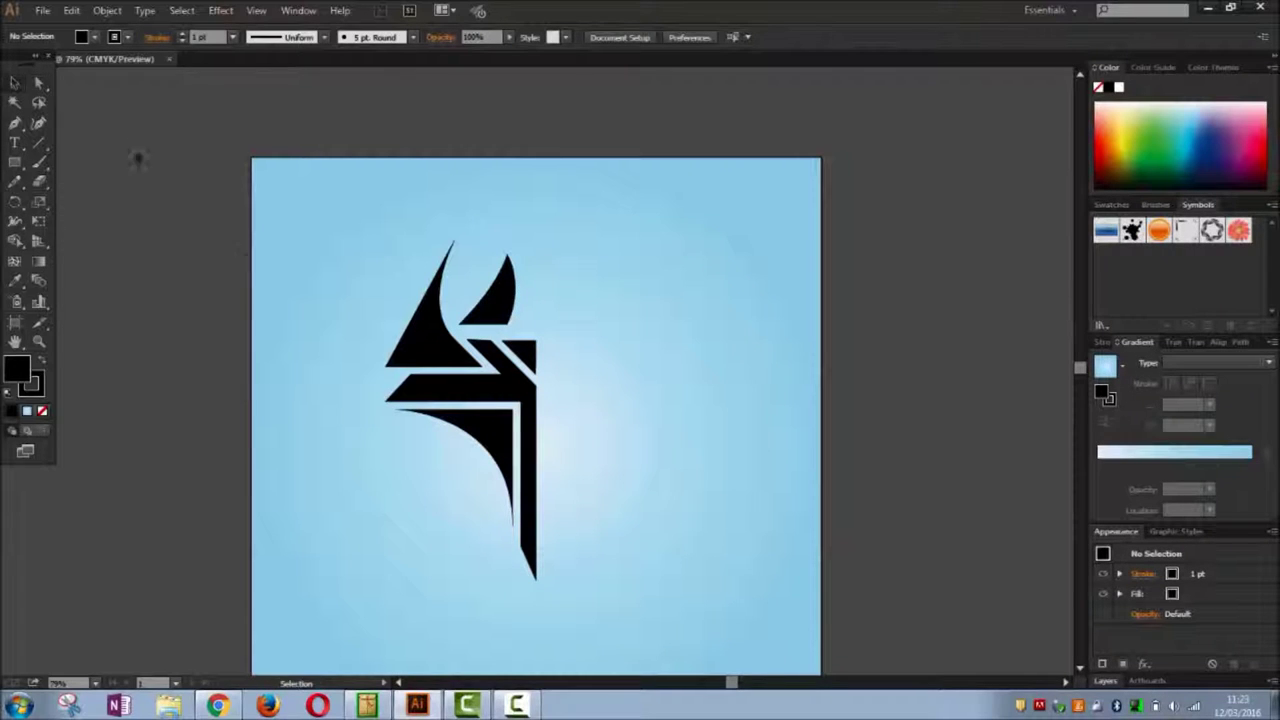
left_click(505, 302)
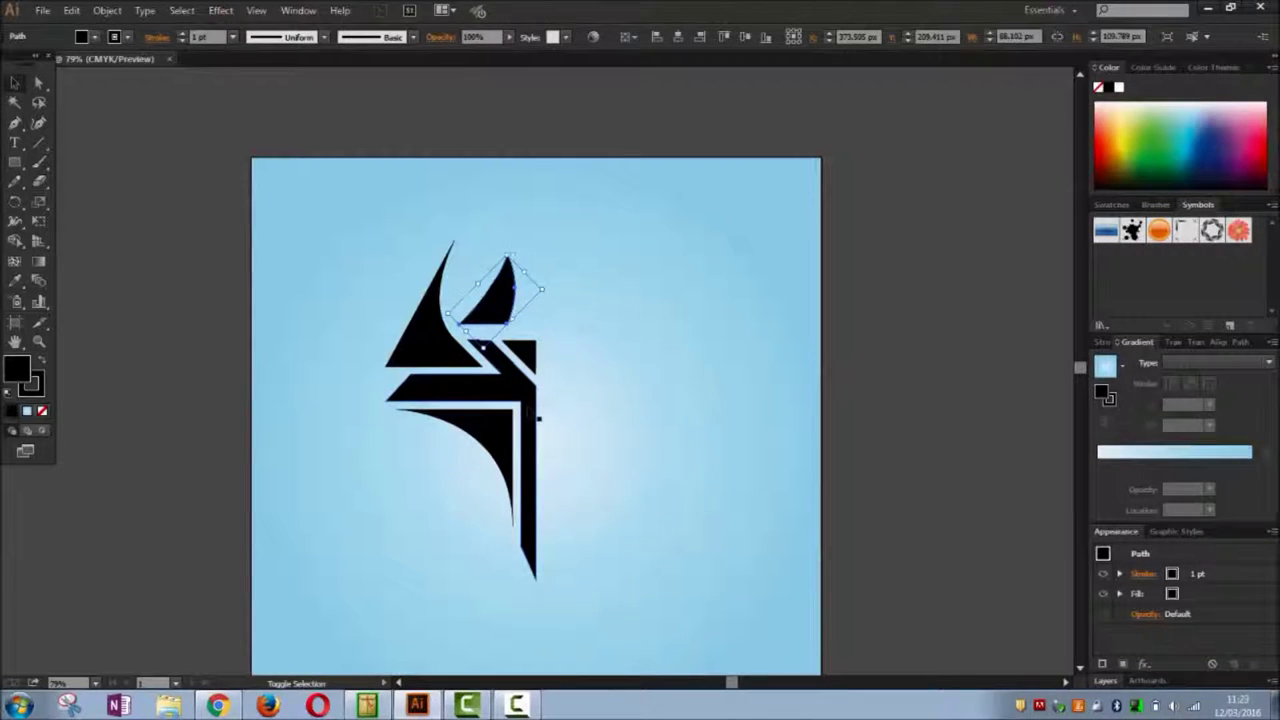
key("shift+Down")
key("shift+Right")
key("ctrl+z")
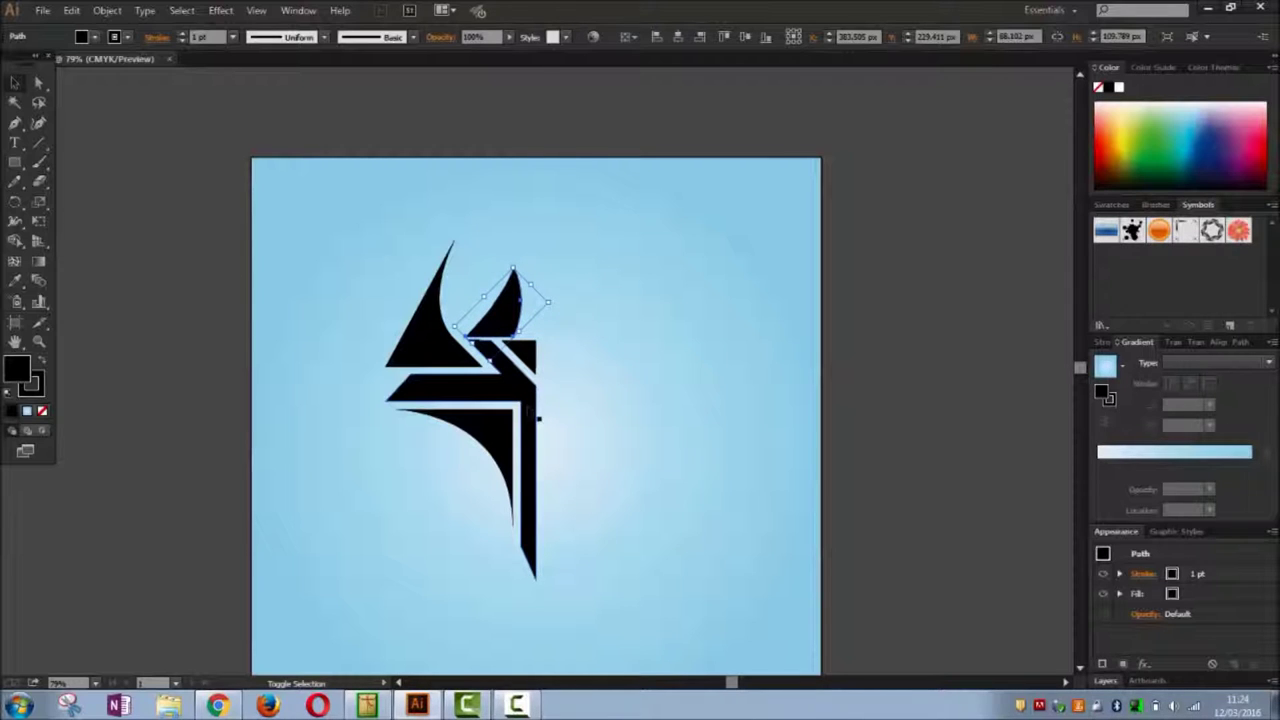
key("ctrl+shift+z")
key("Right")
left_click(175, 365)
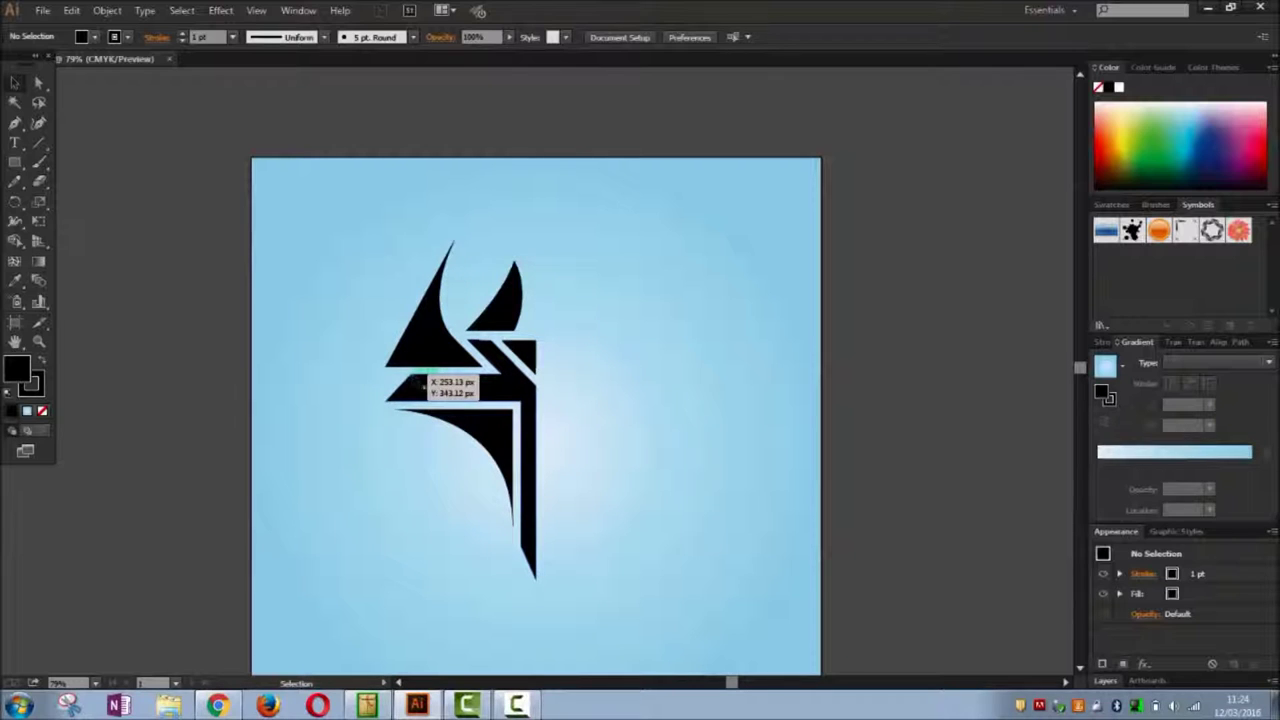
left_click(430, 393)
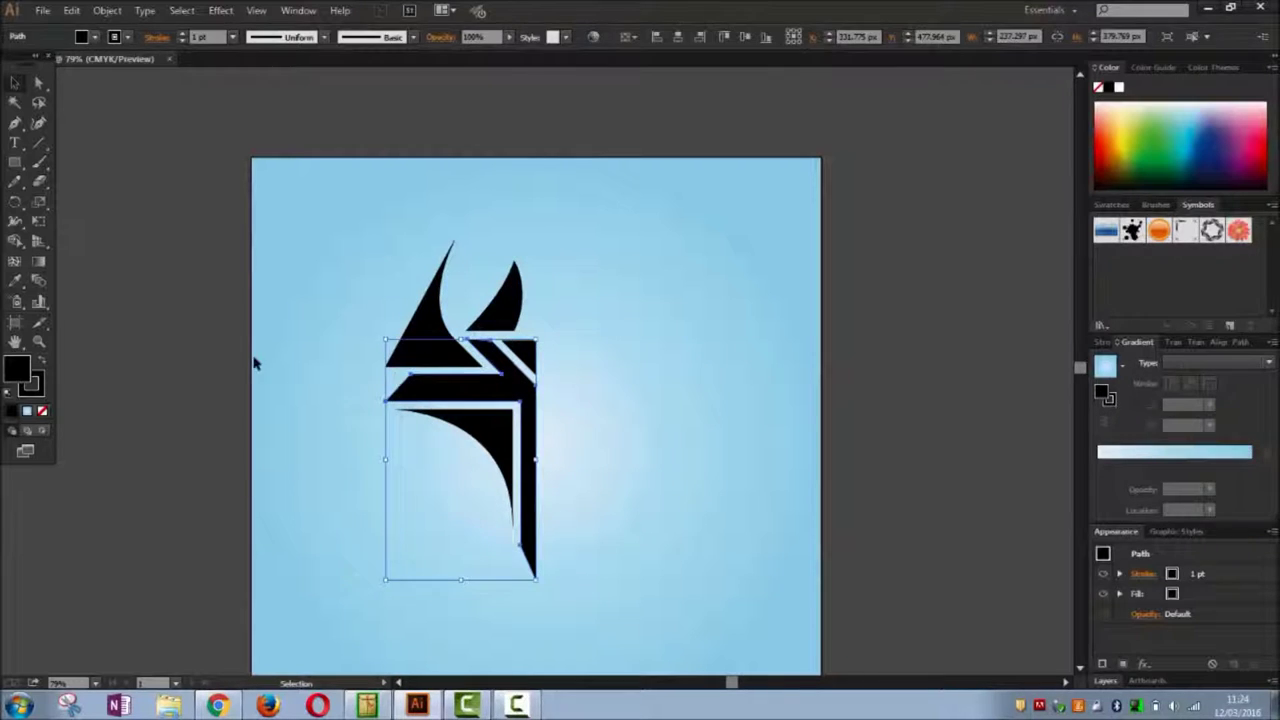
left_click(194, 349)
left_click(39, 142)
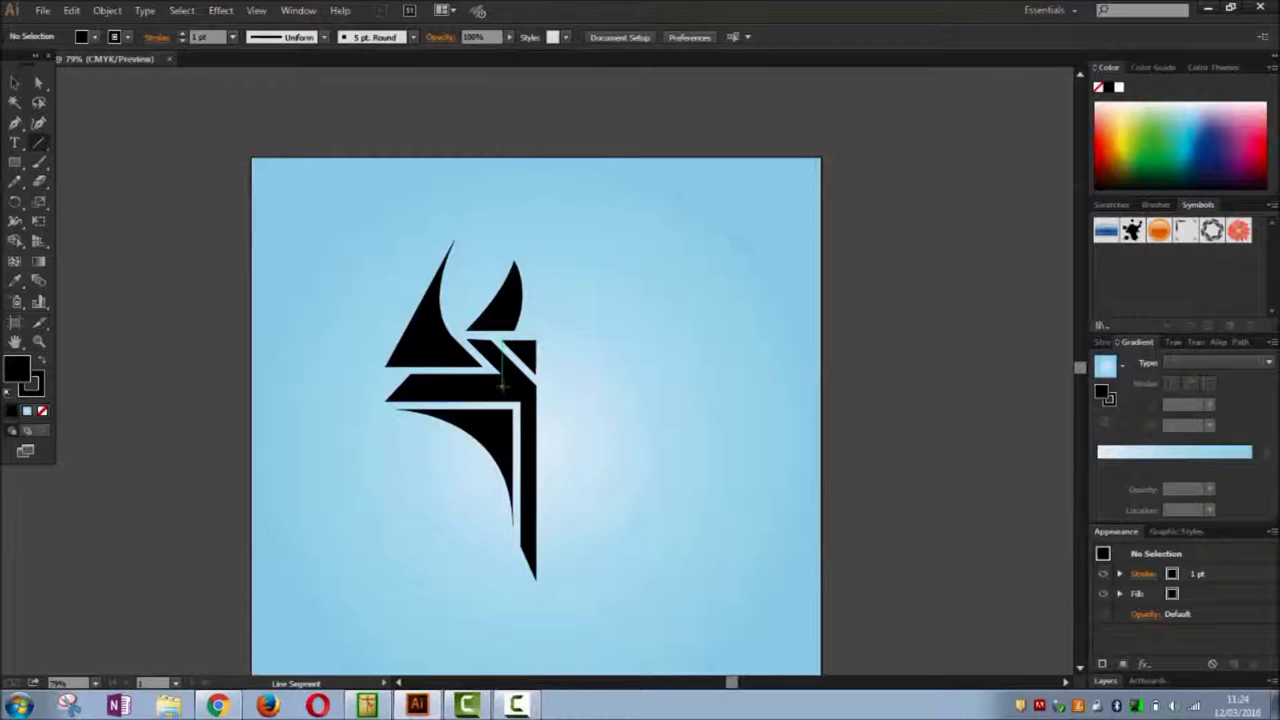
left_click(14, 79)
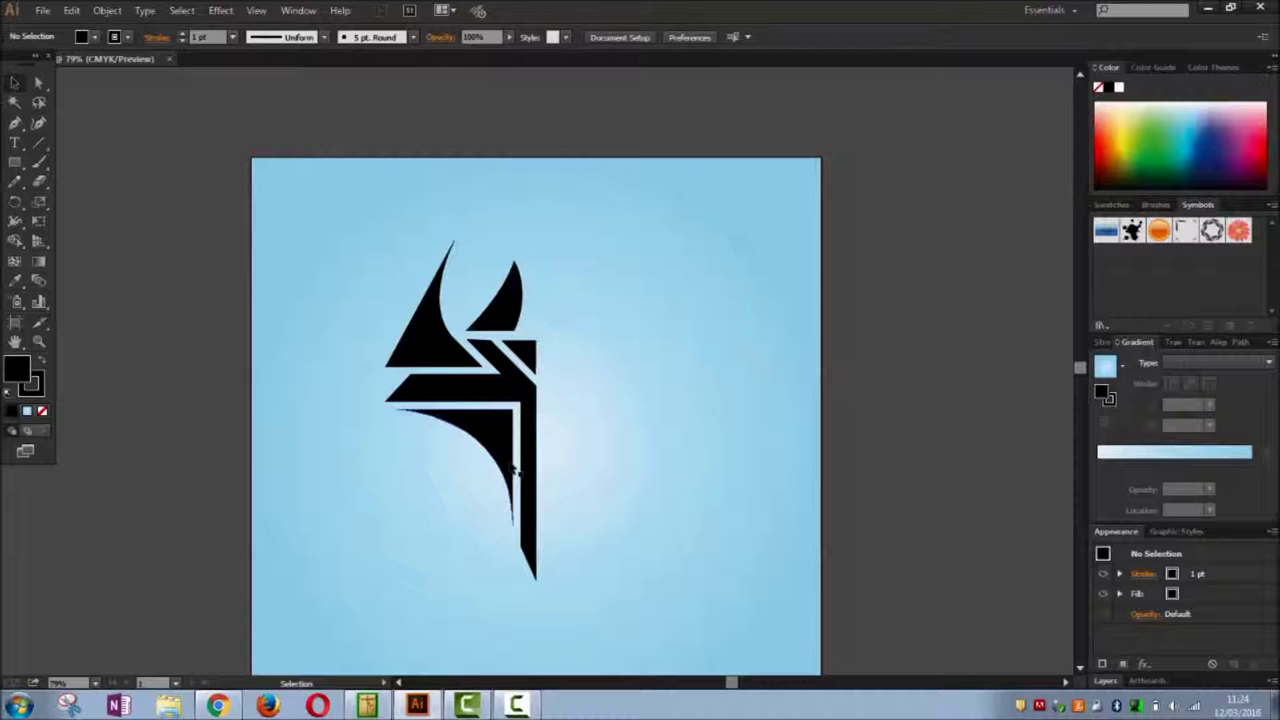
Raise the fin's tip anchor by 100 px to about Y 84.5 px, and deselect it.
left_click(519, 276)
left_click(38, 82)
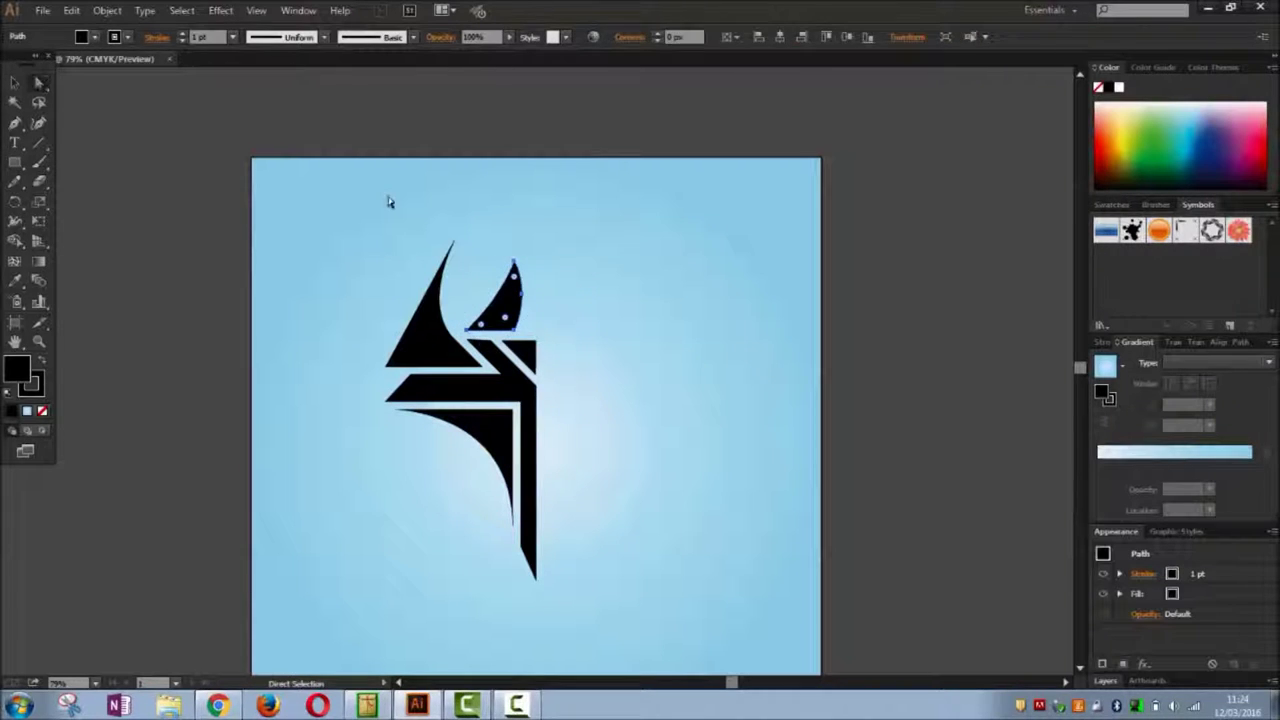
left_click(514, 268)
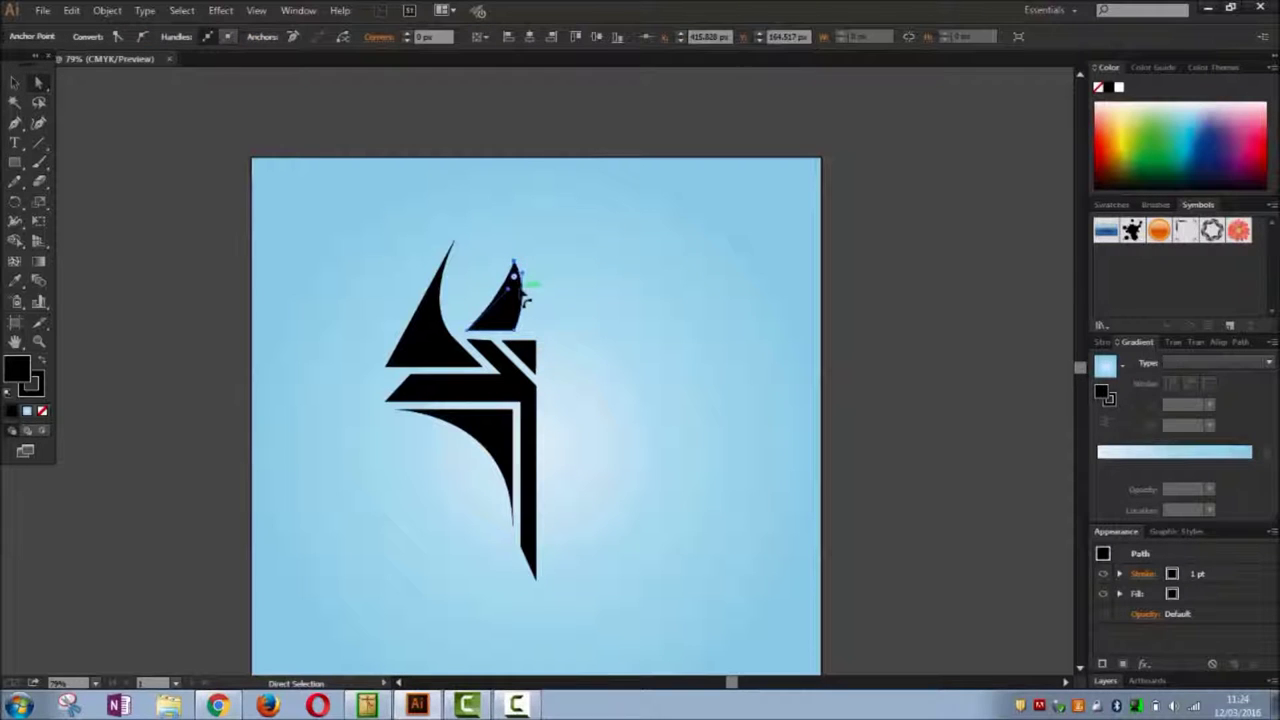
key("shift+Up")
key("shift+Up")
key("shift+Up")
key("shift+Up")
key("shift+Up")
key("shift+Up")
key("shift+Up")
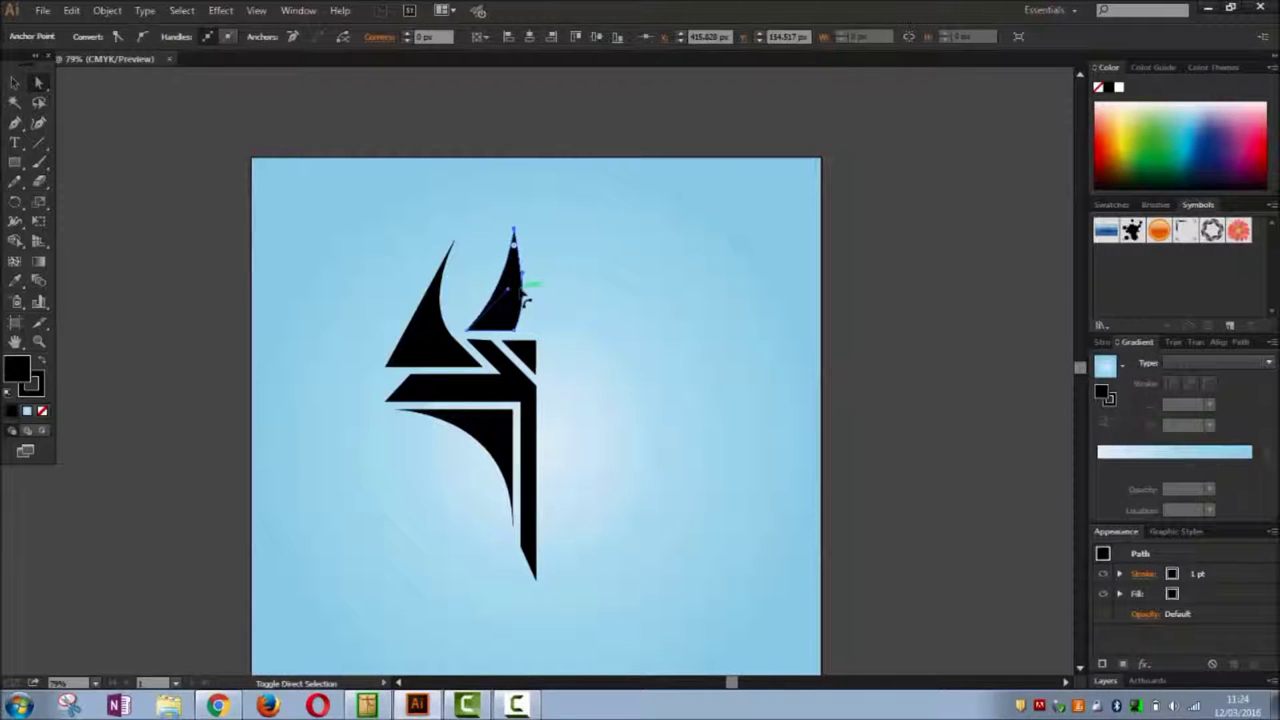
key("shift+Up")
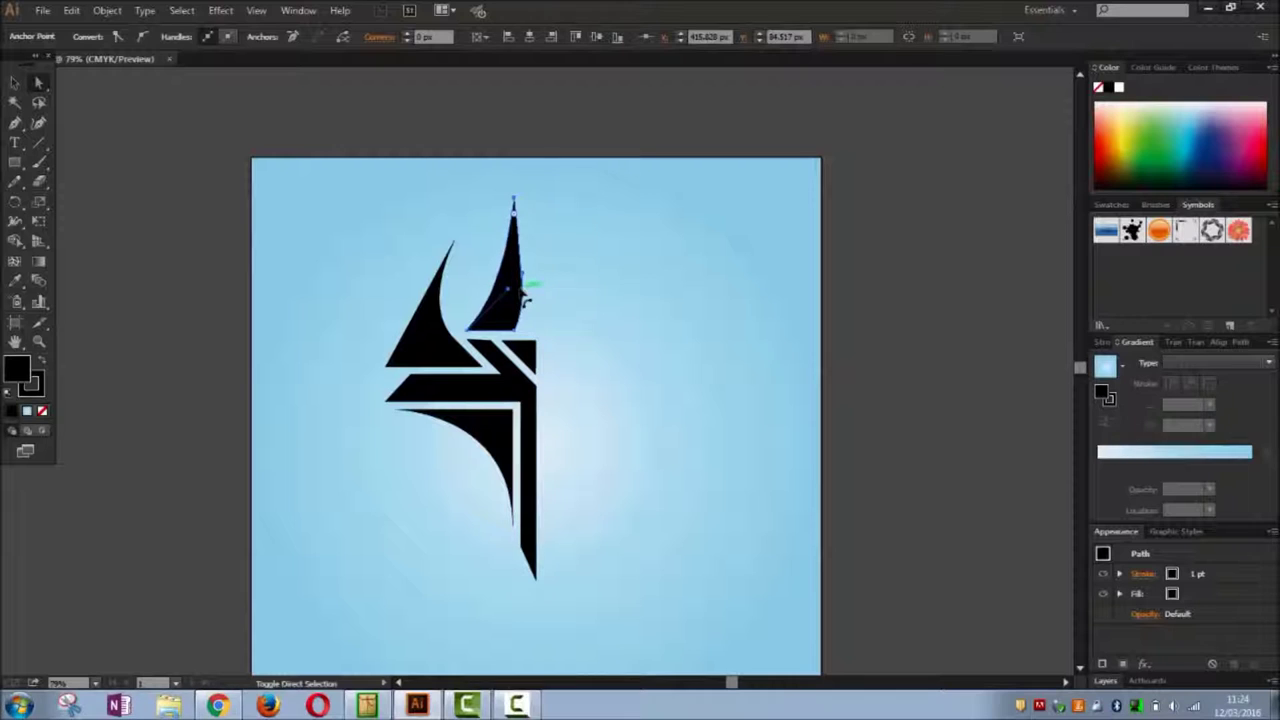
left_click(116, 296)
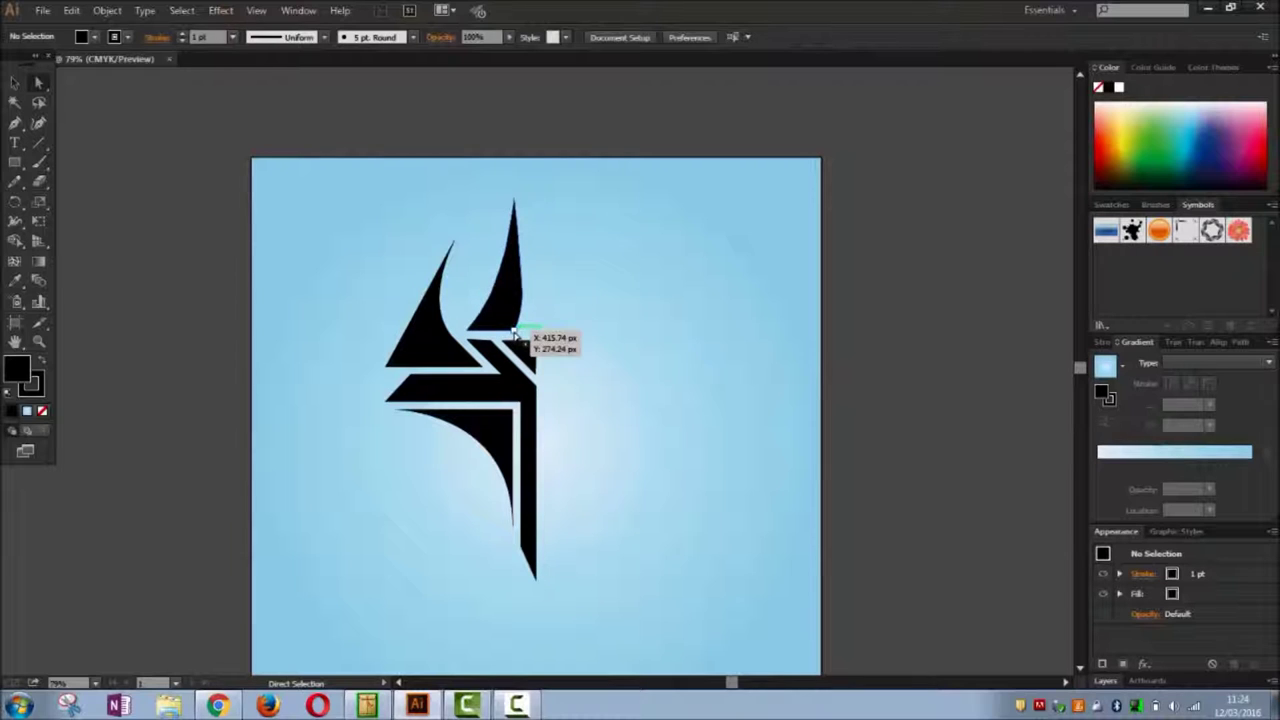
Try to widen the fin's base by moving its lower-right corner anchor 30 px right to about X 445.7 px.
left_click_drag(522, 330, 536, 372)
key("shift+Right")
key("shift+Right")
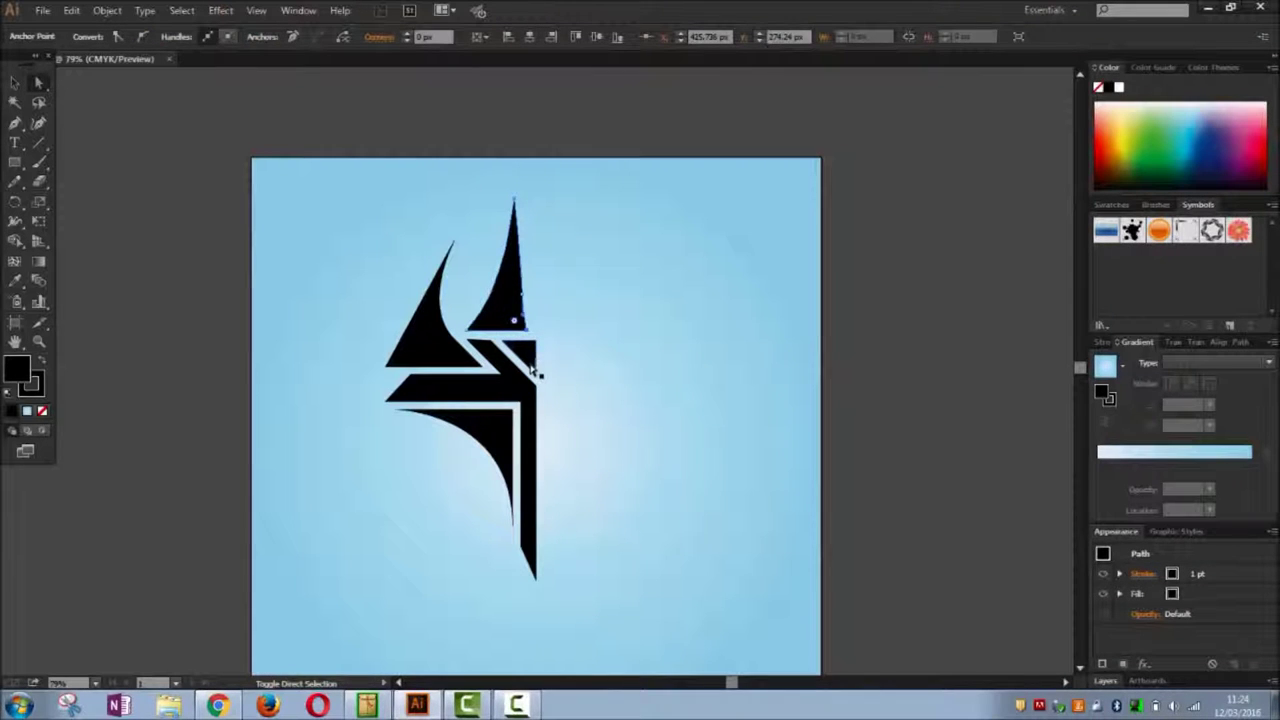
key("ctrl+z")
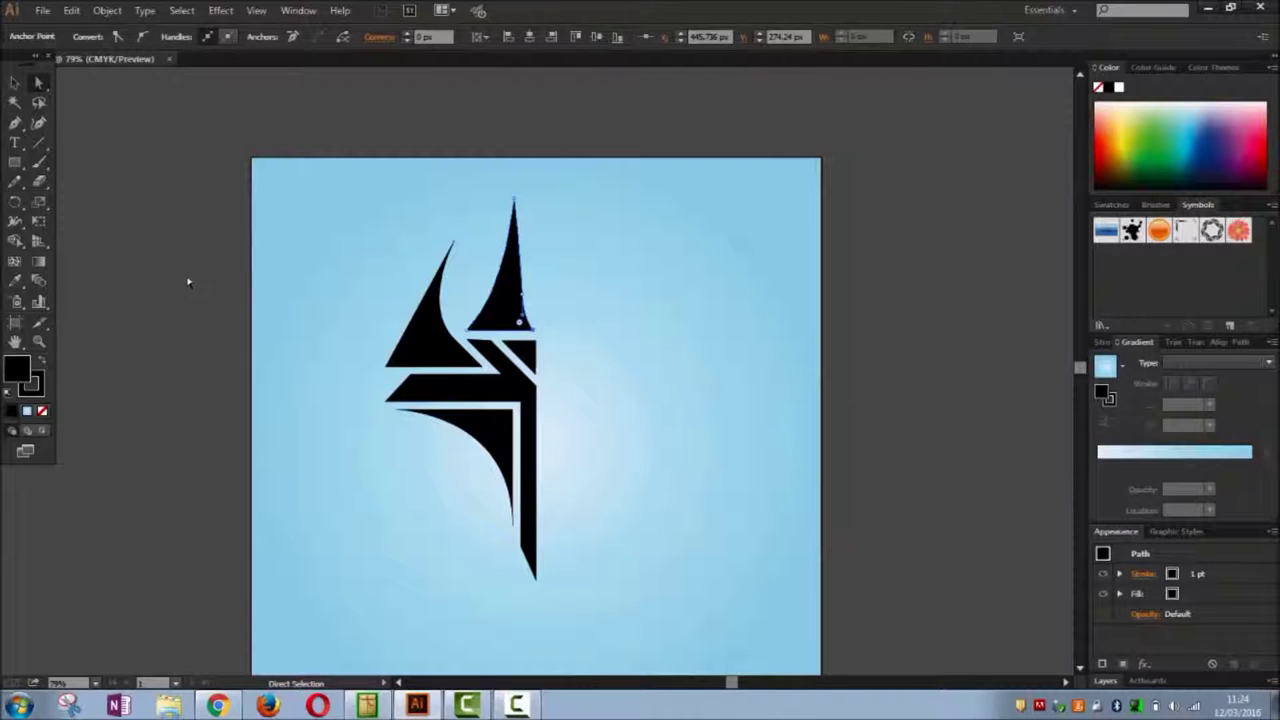
left_click(219, 281)
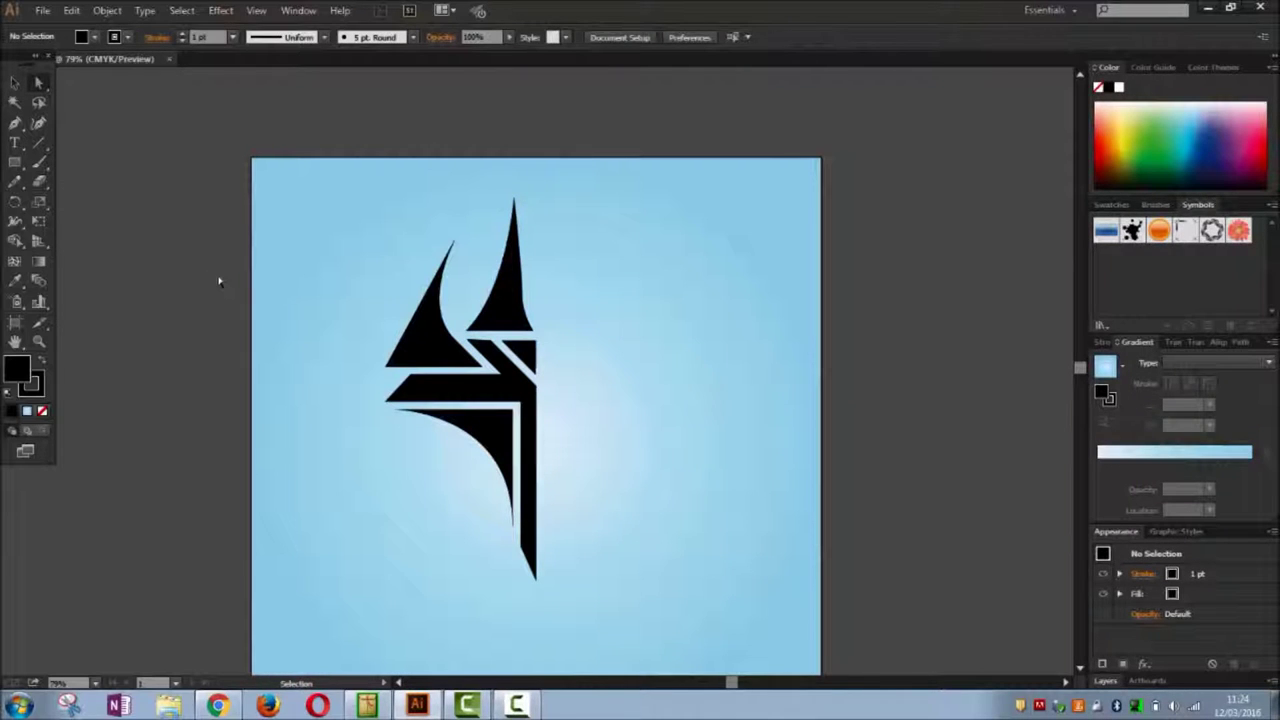
Undo the 30 px corner shift and leave the fin's lower-right corner only 10 px right of its original position.
key("ctrl+z")
key("ctrl+z")
key("ctrl+z")
key("ctrl+z")
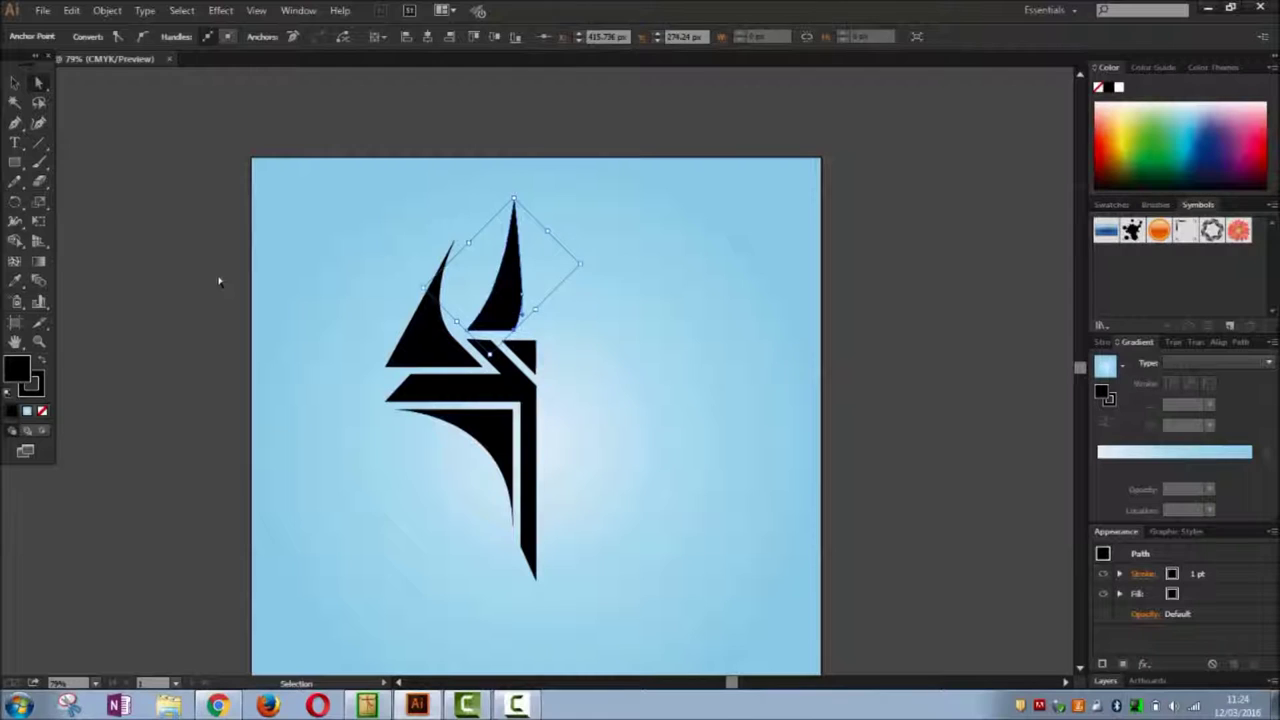
key("ctrl+z")
key("ctrl+z")
key("ctrl+z")
key("ctrl+z")
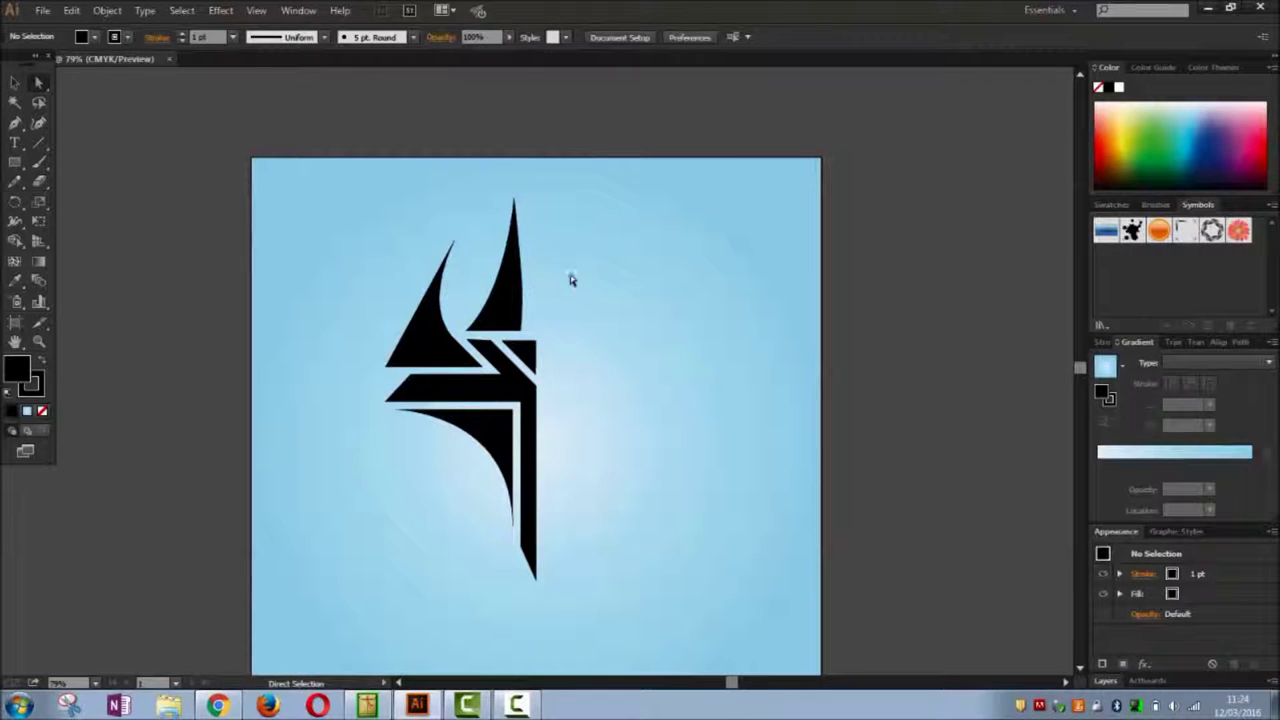
Move the whole fin about 4 px left and deselect it.
left_click(510, 316)
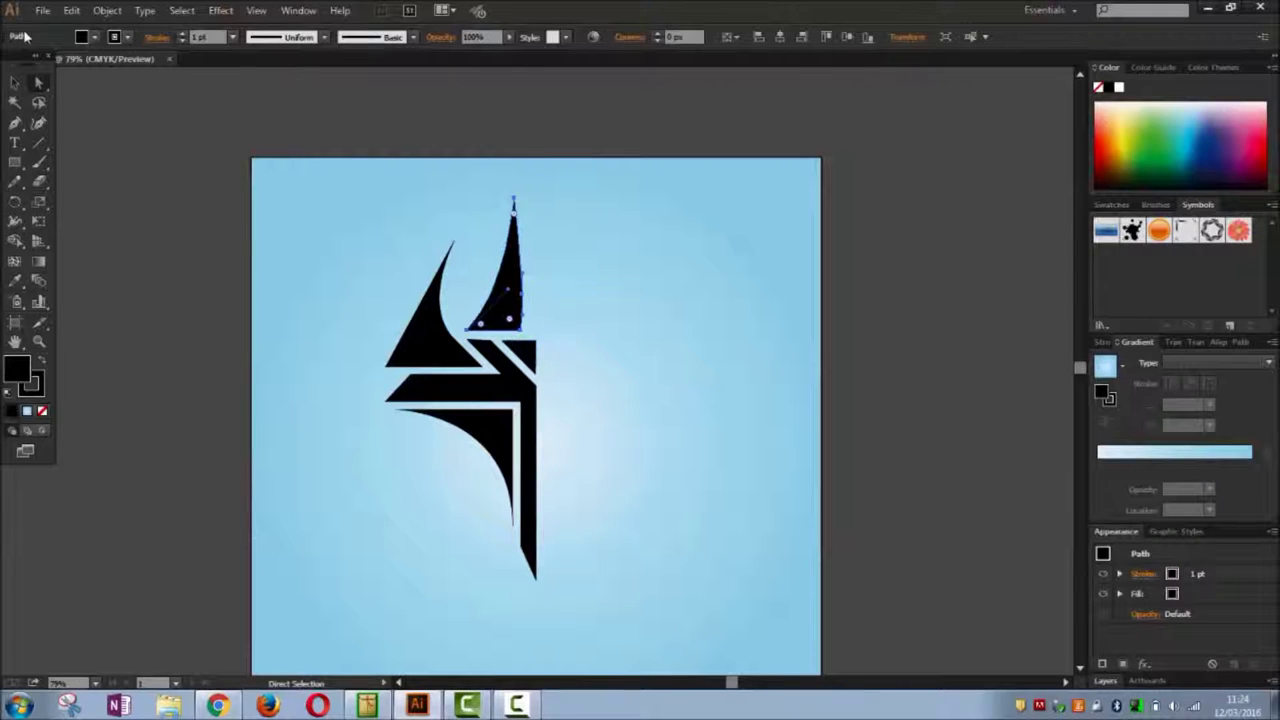
left_click(16, 83)
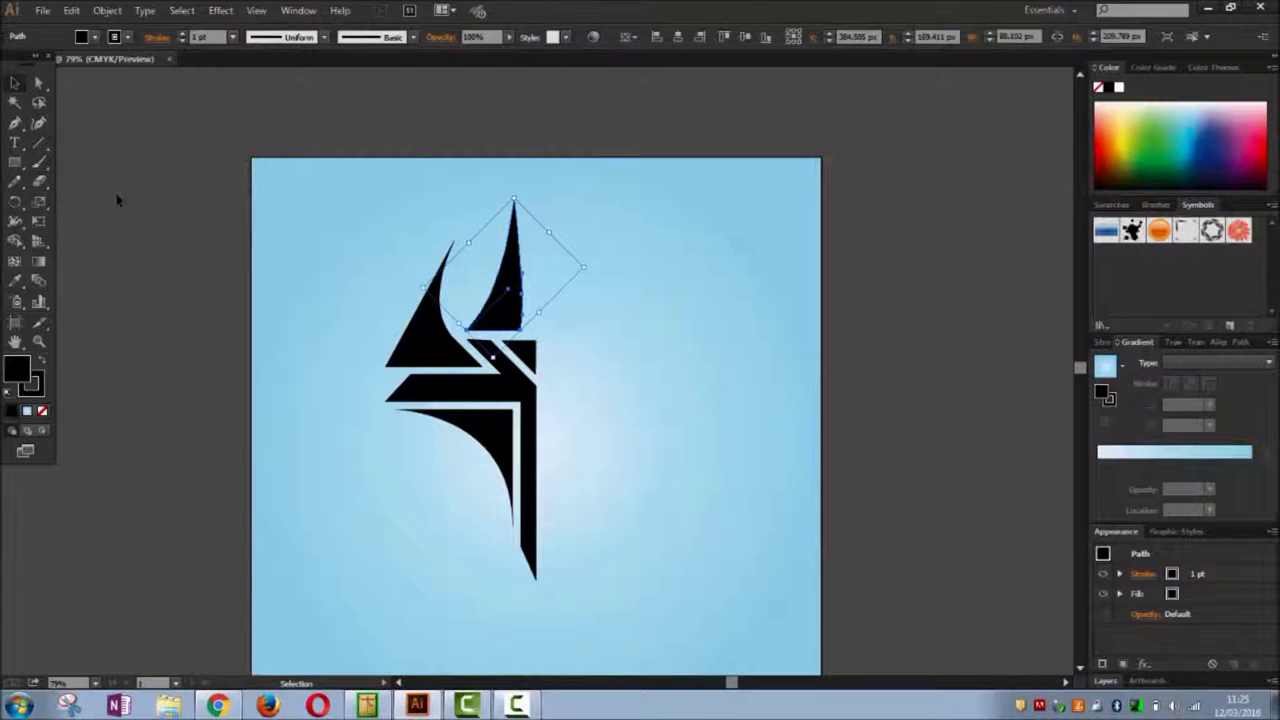
key("Left")
key("Left")
key("Left")
key("Left")
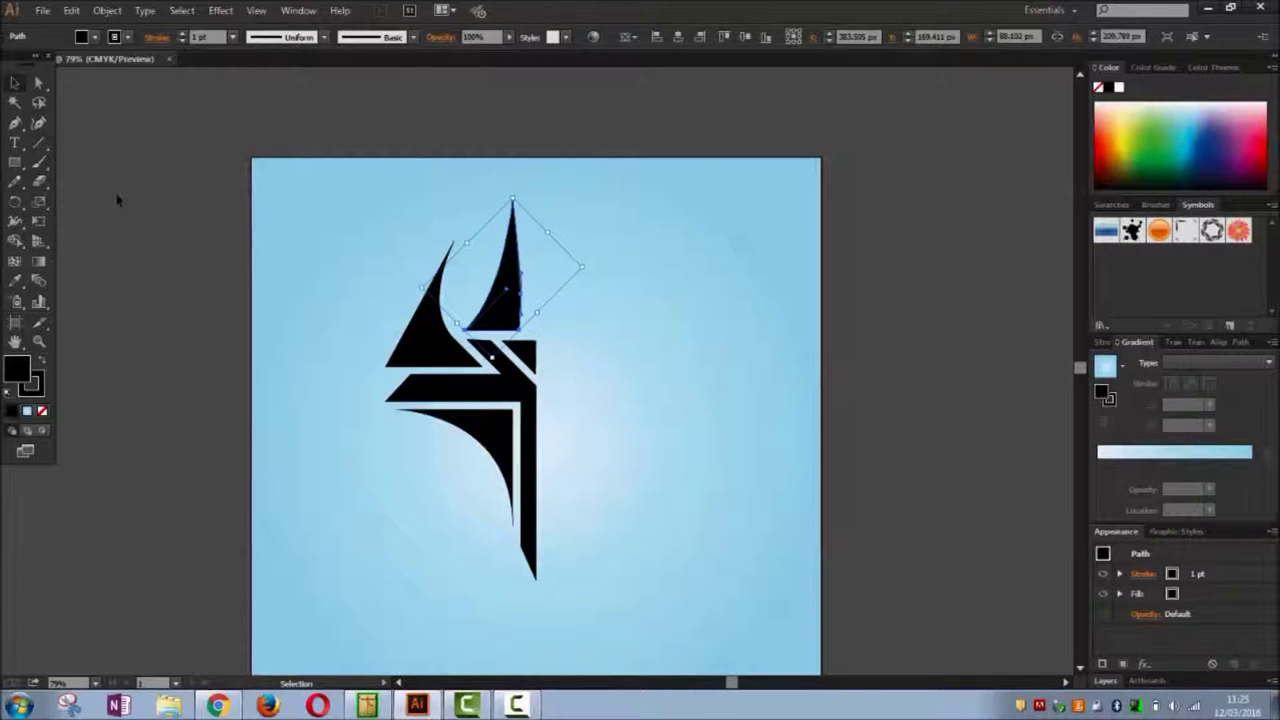
left_click(221, 264)
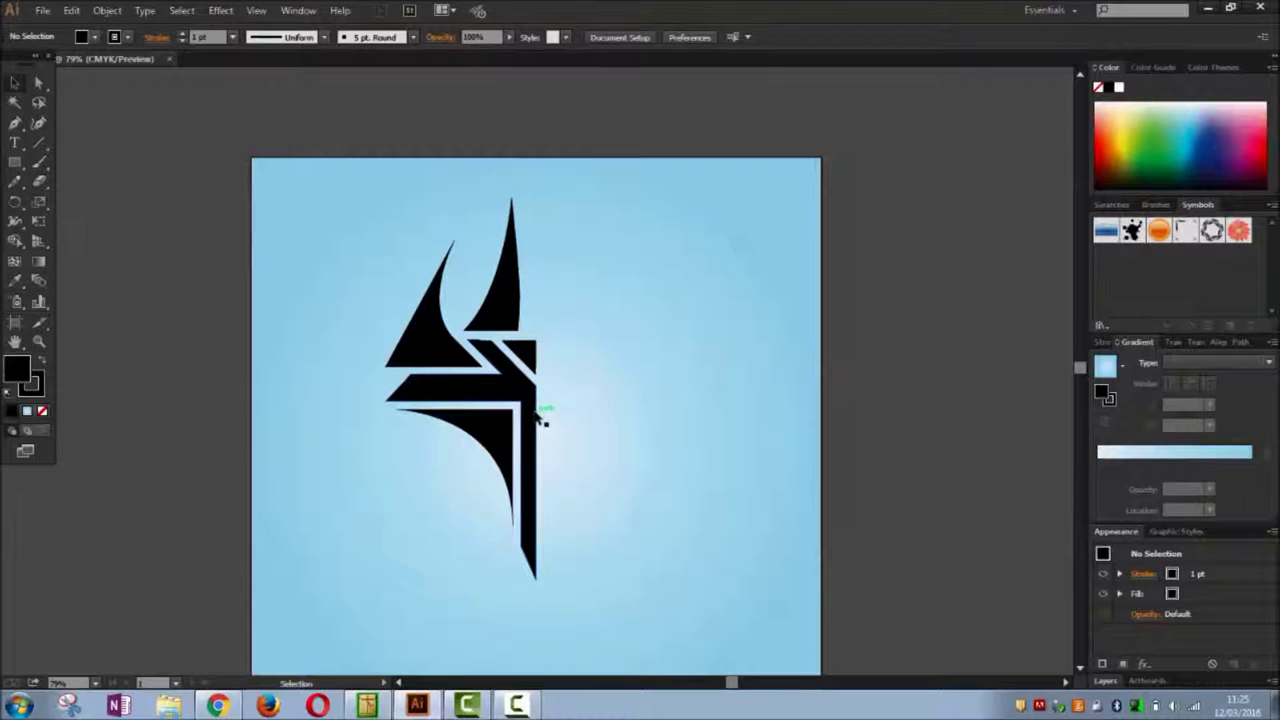
Draw a black circle about 269 px in diameter with the Ellipse tool below and left of the design.
left_click(505, 438)
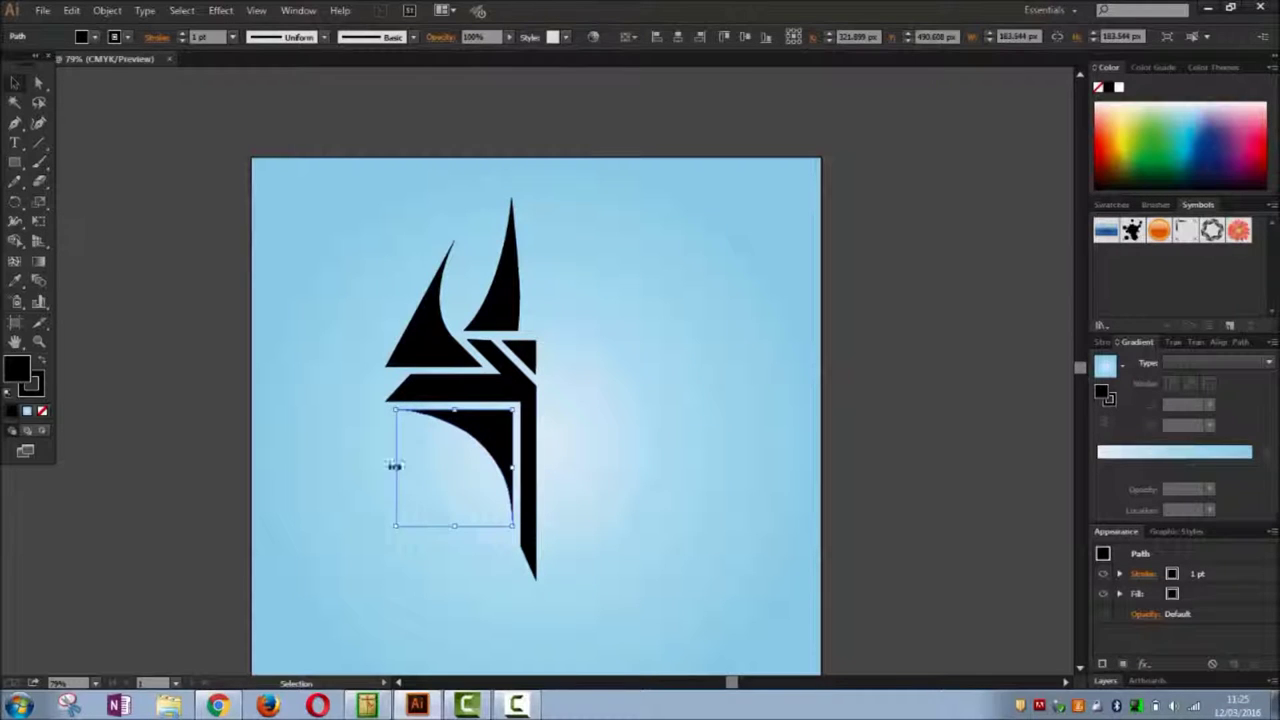
left_click(360, 463)
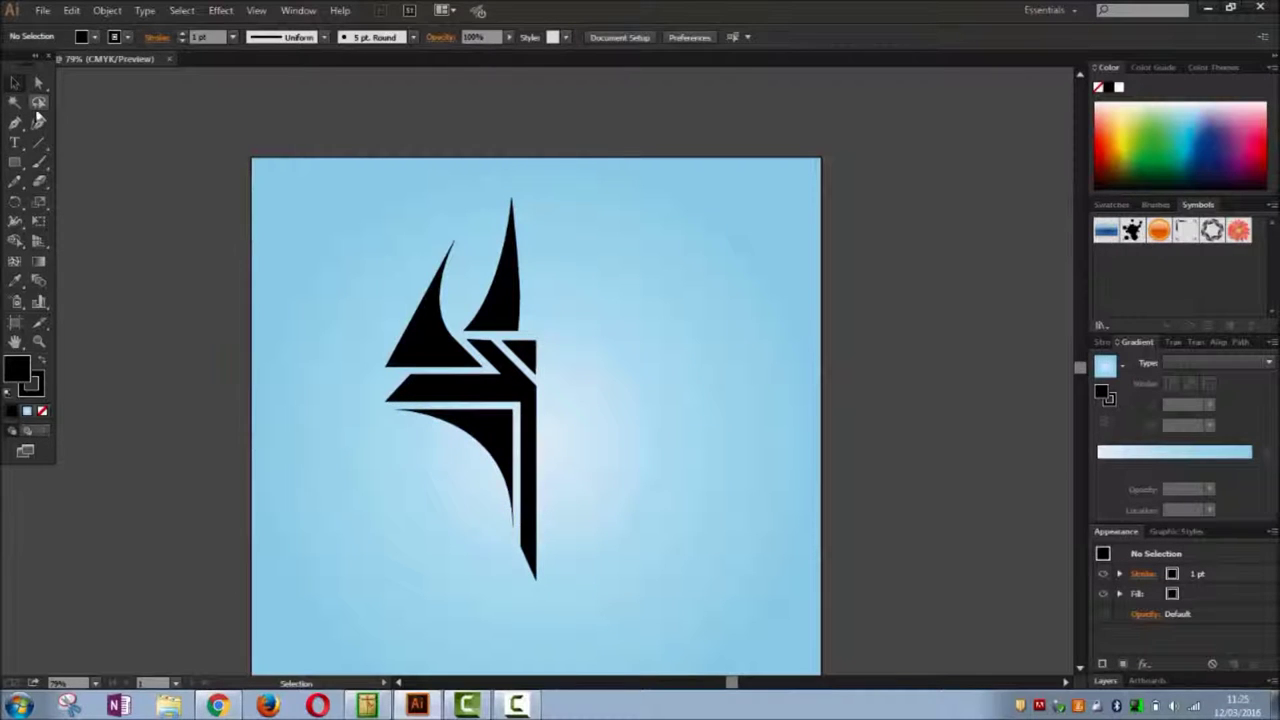
left_click(16, 163)
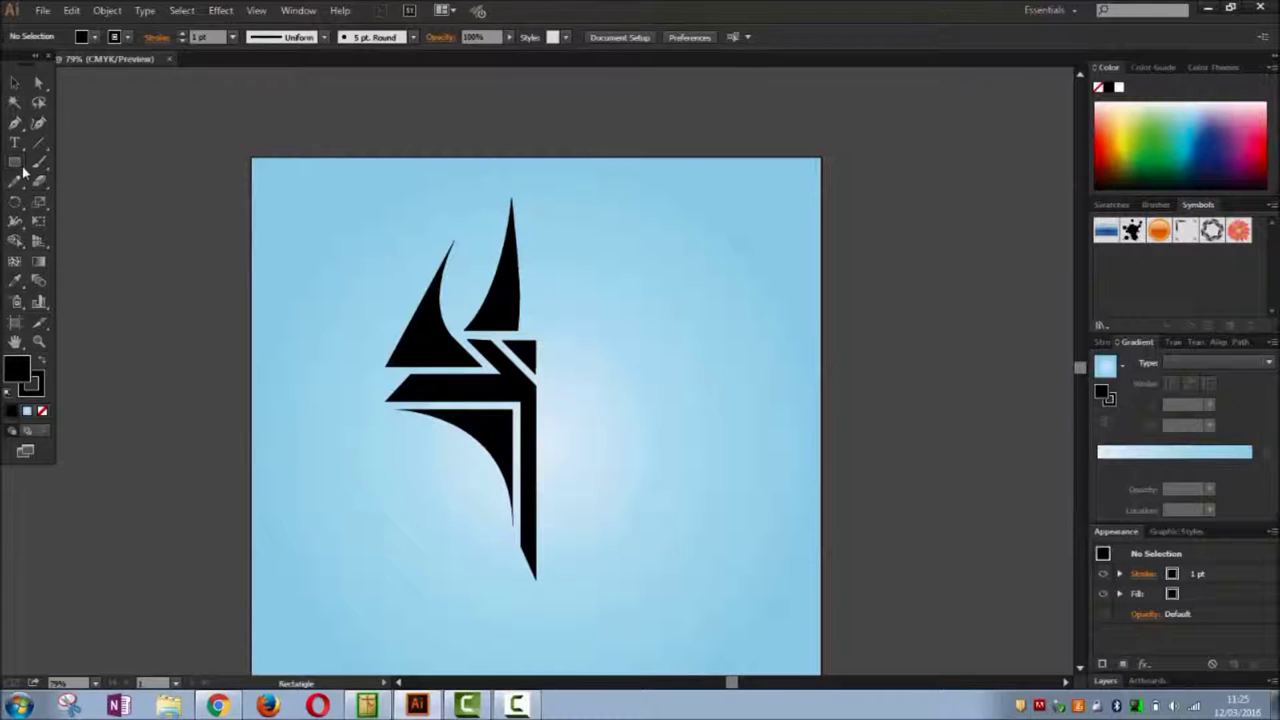
left_click_drag(22, 168, 113, 195)
left_click_drag(460, 467, 290, 637)
key("v")
Fit the circle into the concave curve of the lower shape, centred at about X 265, Y 552 px, and deselect it.
left_click_drag(385, 566, 425, 512)
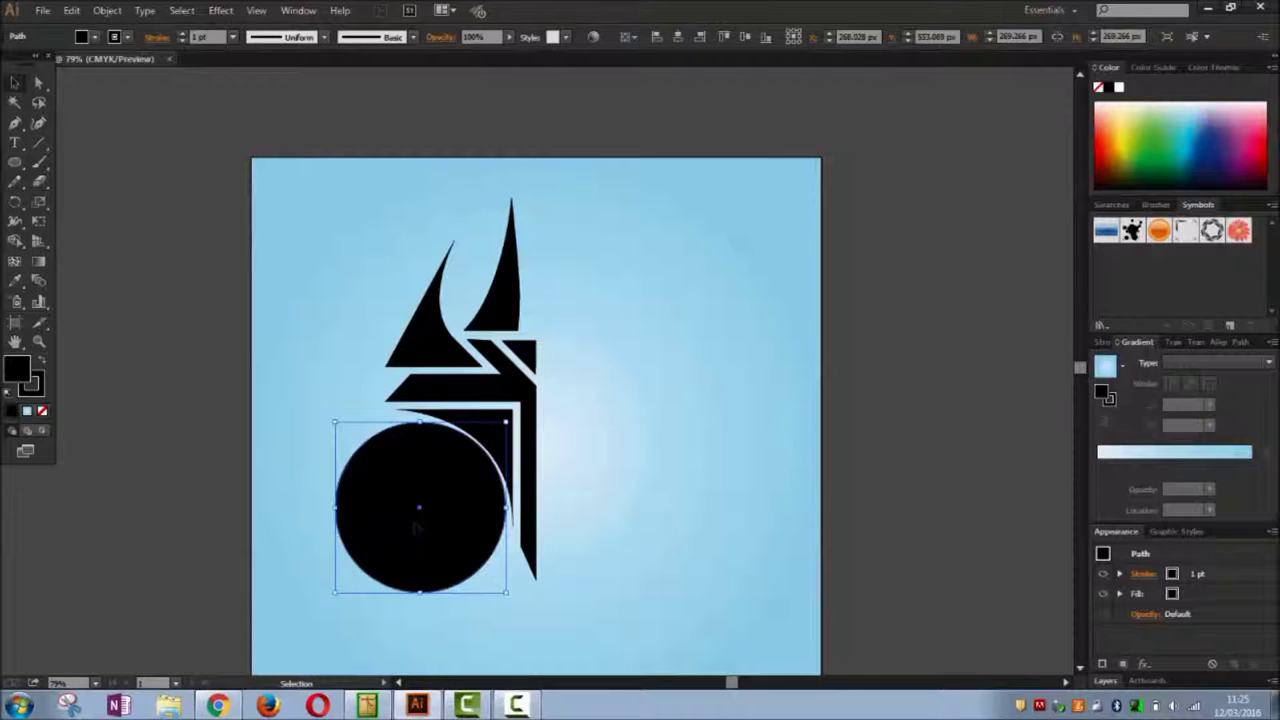
key("Left")
key("Up")
key("Left")
key("Up")
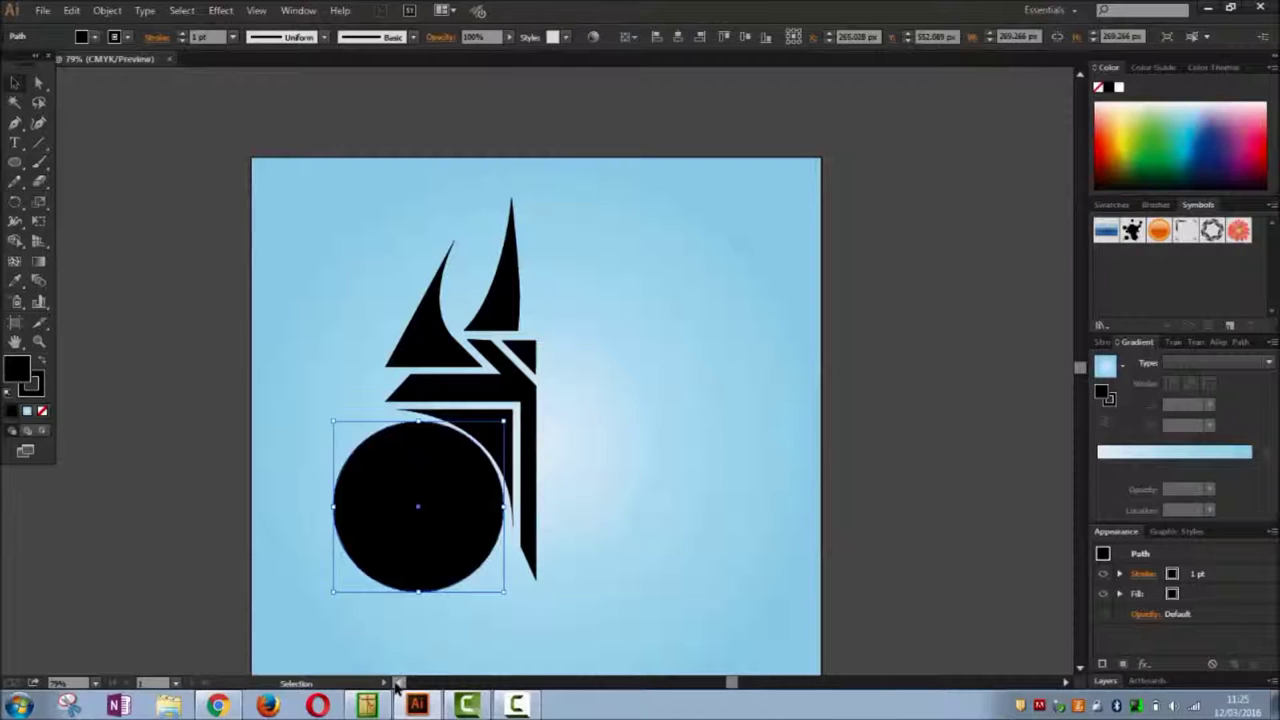
left_click(130, 476)
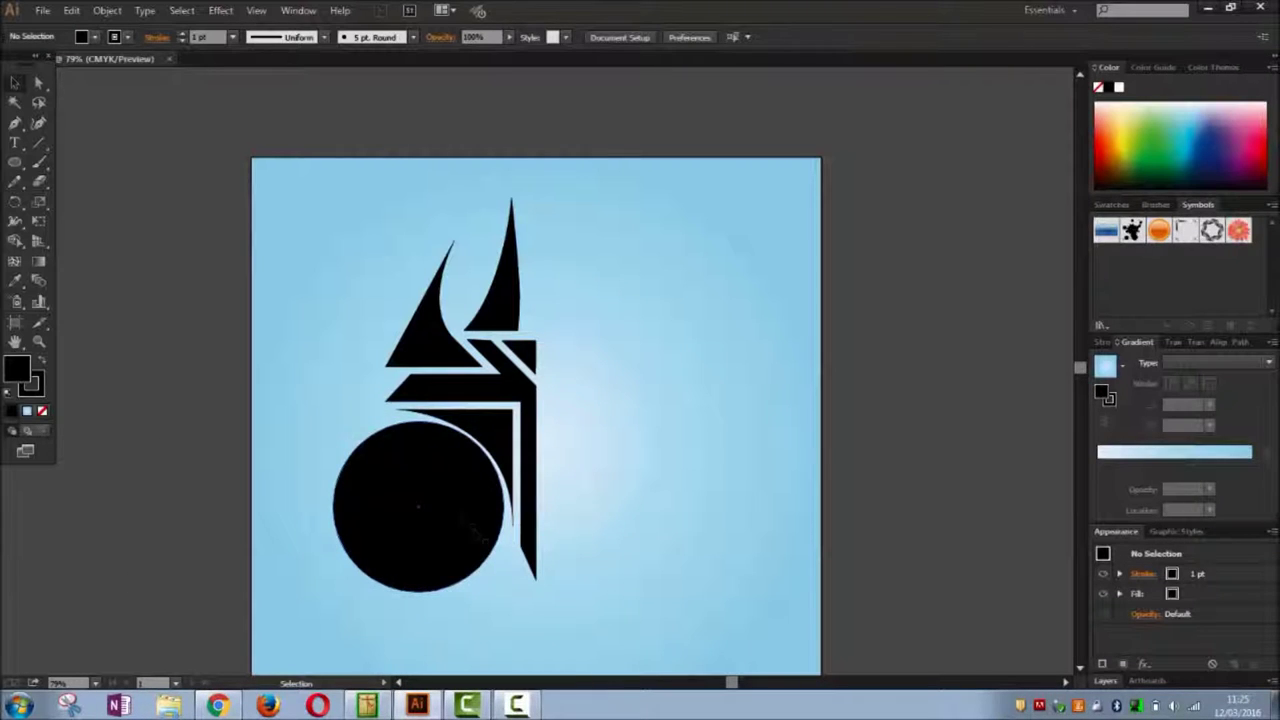
Centre the circle on the vertical bar's upper right corner at about X 450, Y 356 px, and send it to the back.
left_click_drag(432, 513, 538, 386)
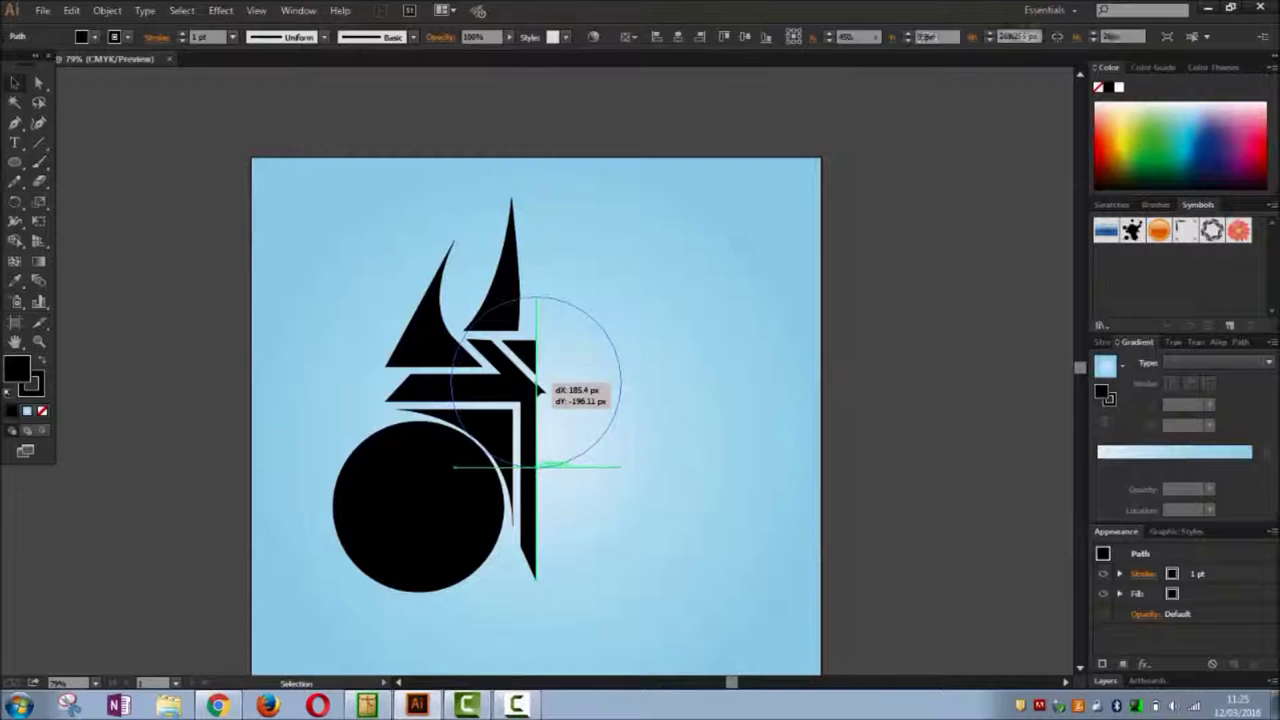
left_click(708, 524)
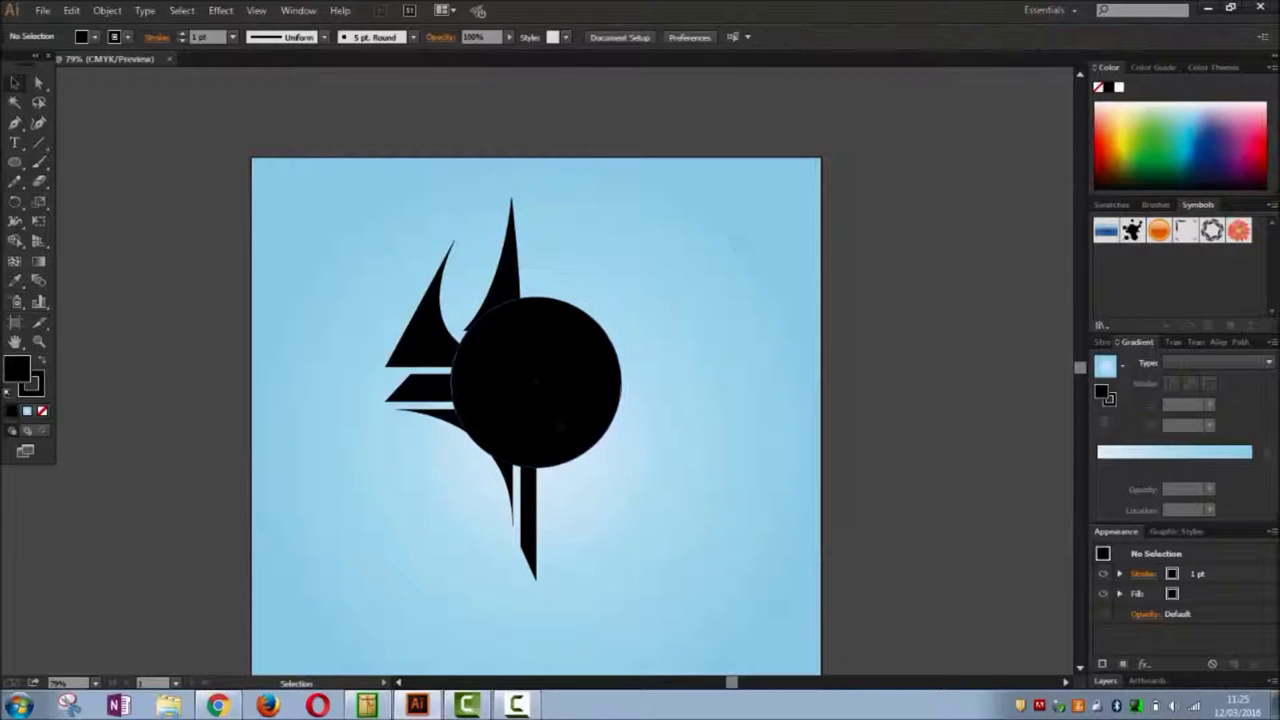
right_click(521, 381)
mouse_move(615, 612)
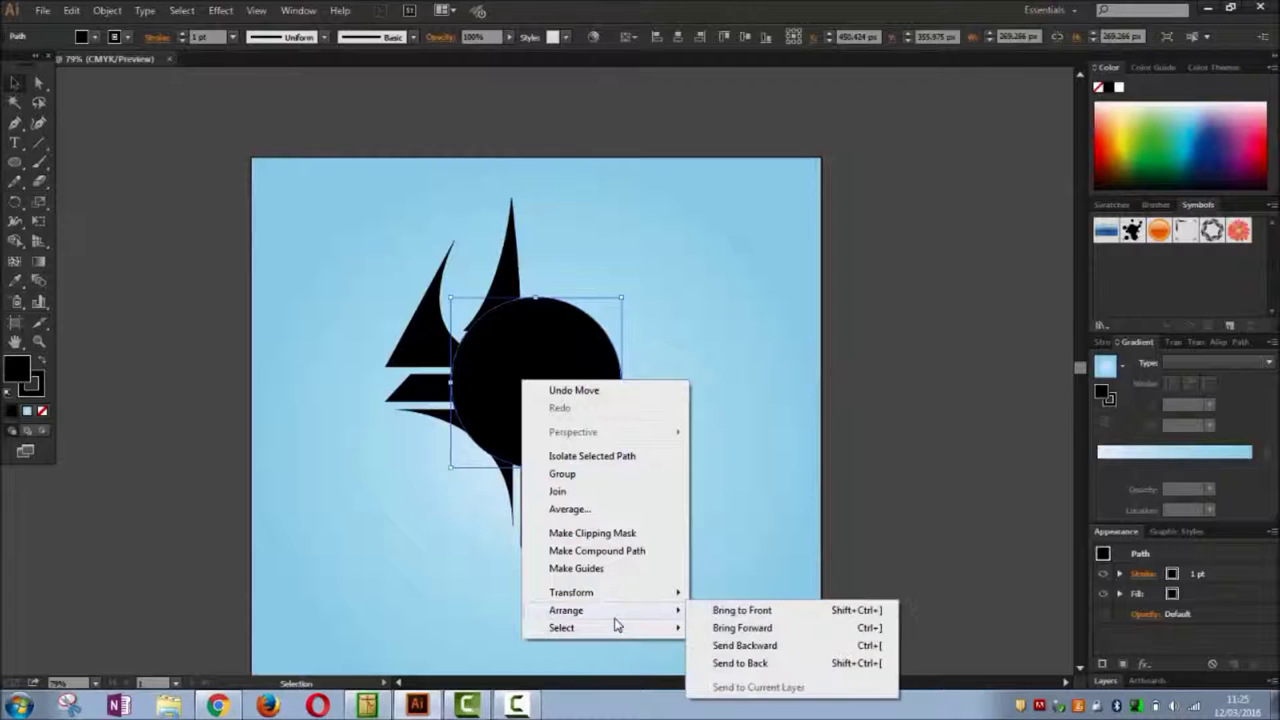
left_click(754, 664)
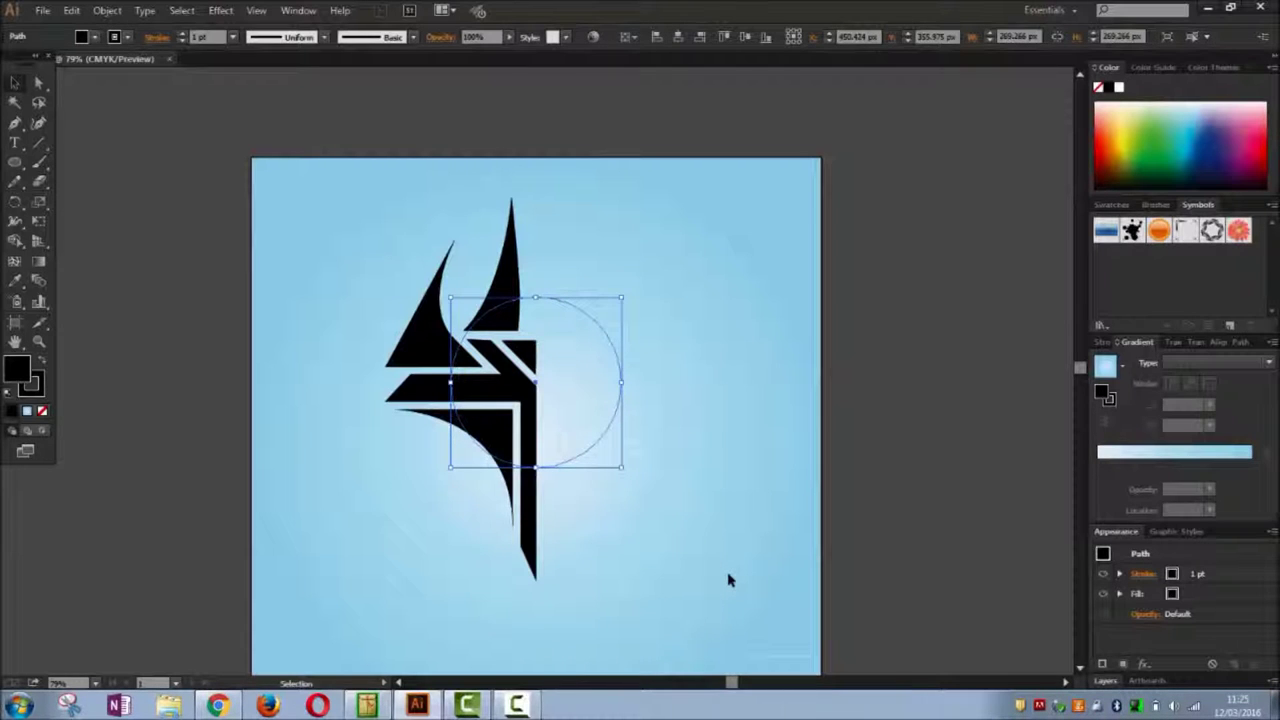
Bring the circle forward one level so it sits in front of the gradient background.
right_click(618, 413)
mouse_move(706, 627)
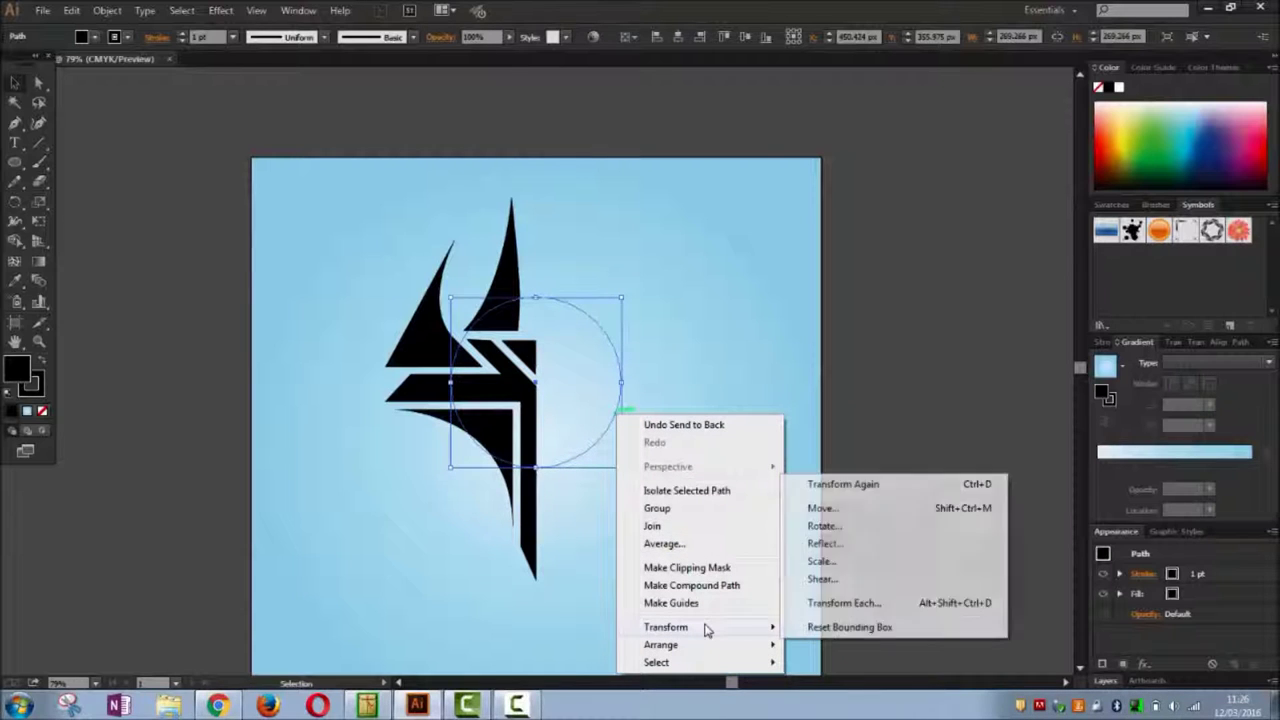
mouse_move(683, 648)
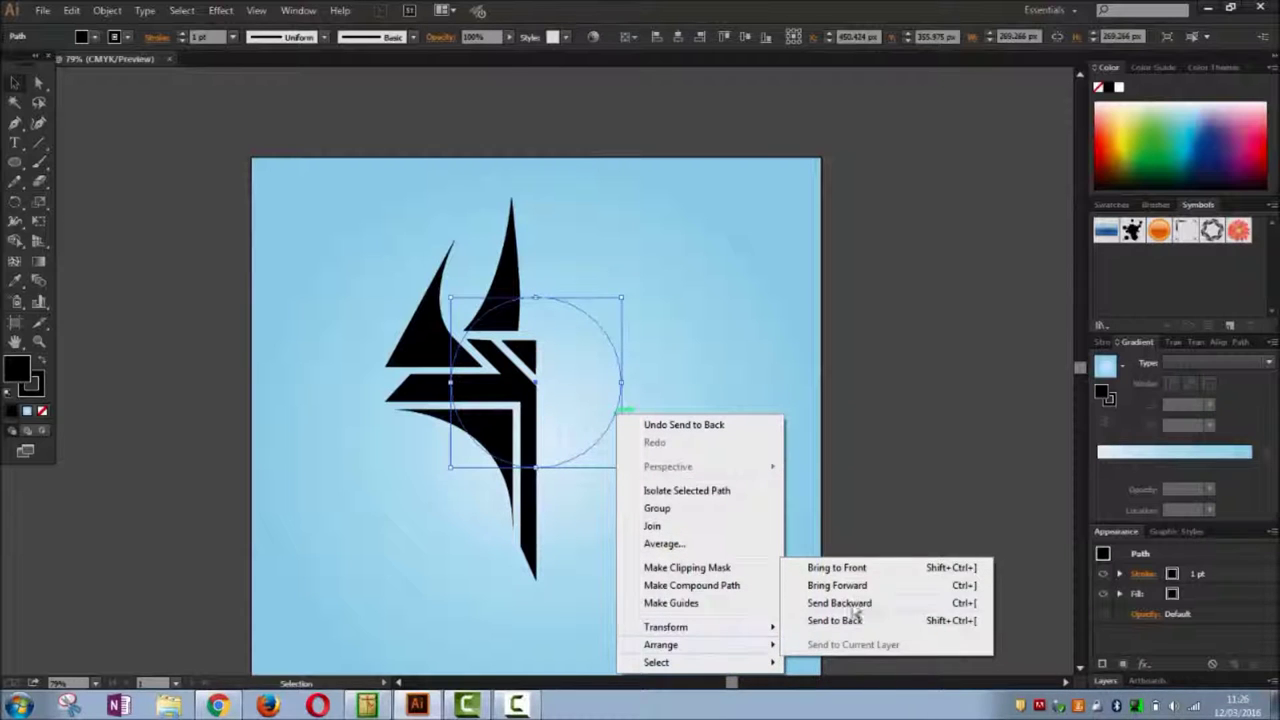
left_click(857, 590)
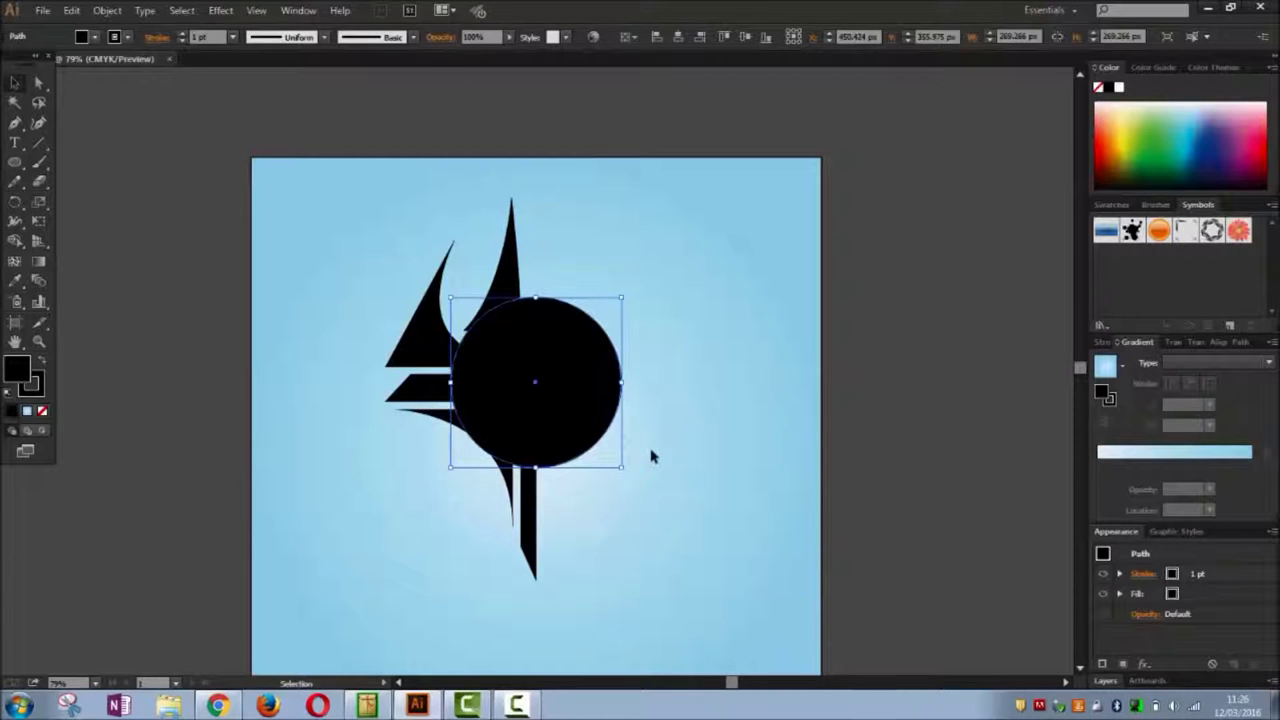
Send the circle backward one level in the stacking order and deselect it.
right_click(557, 392)
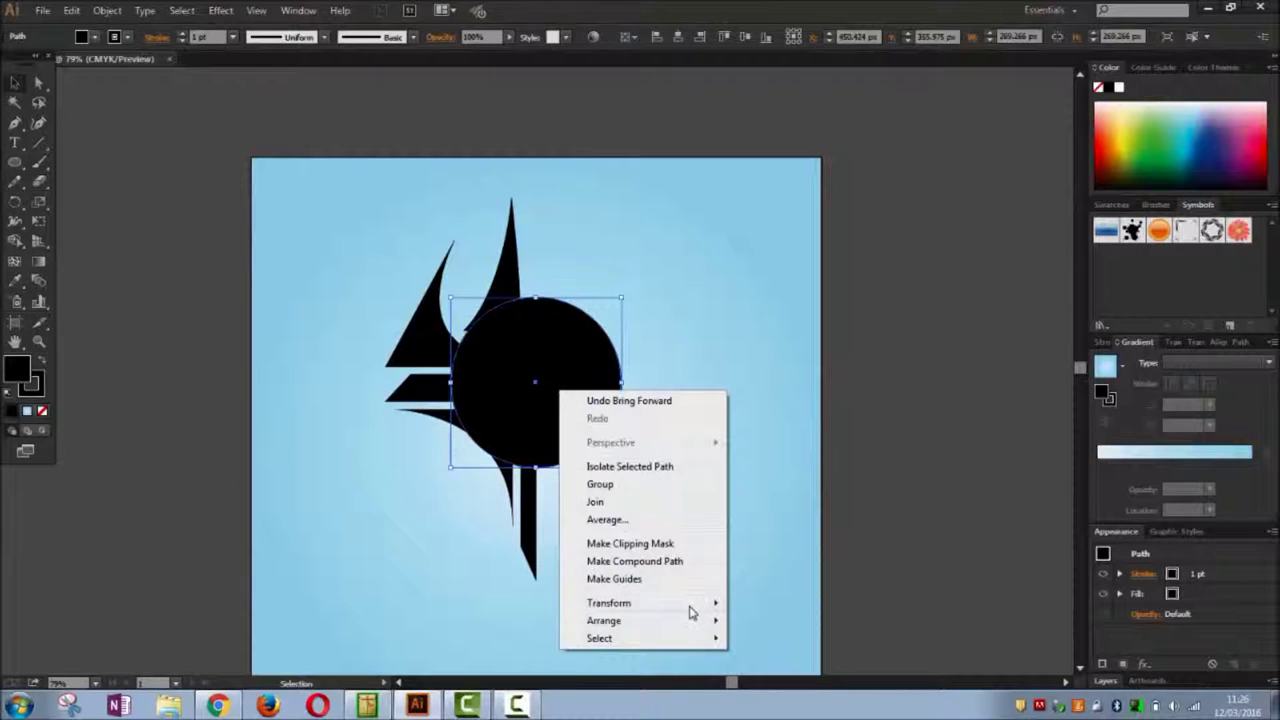
mouse_move(688, 624)
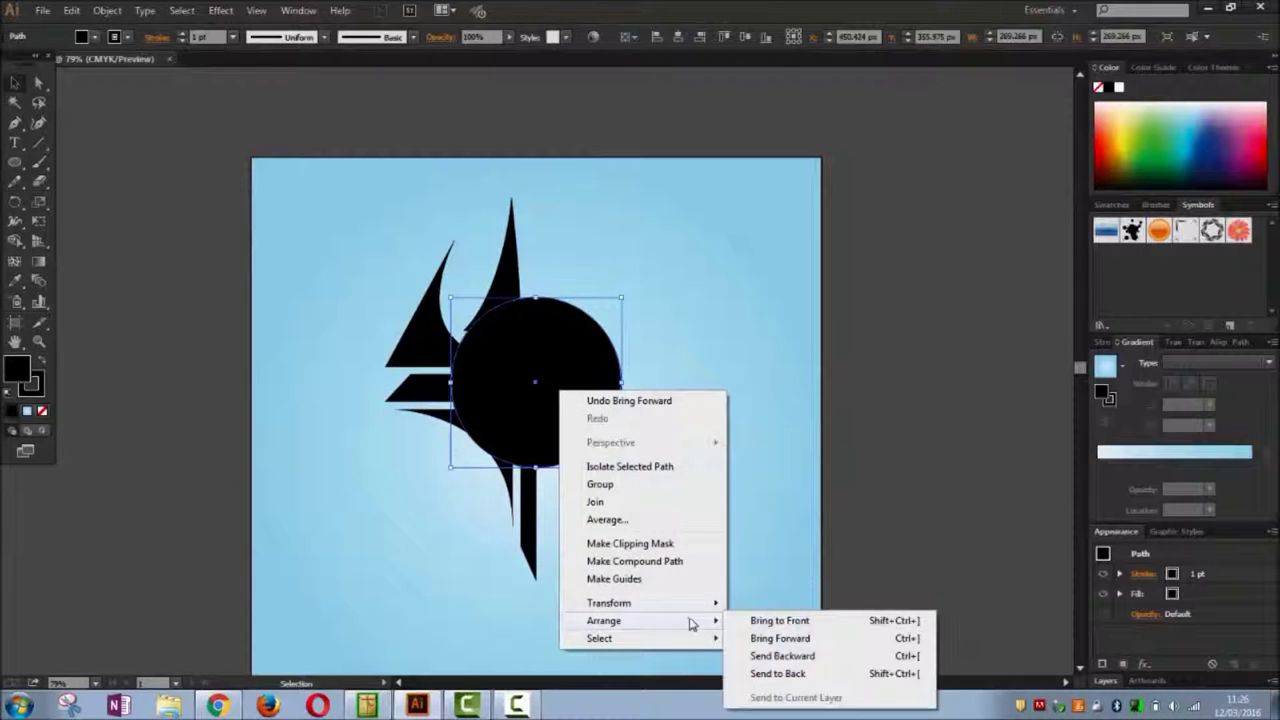
left_click(787, 658)
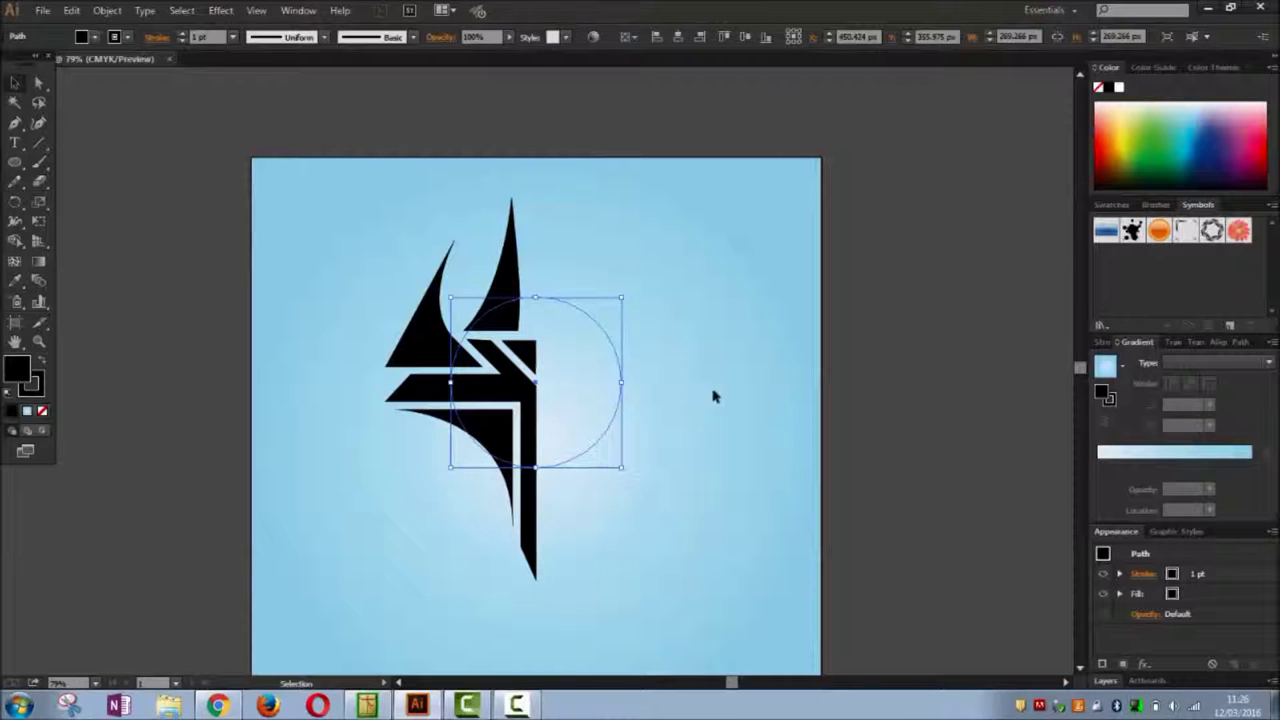
left_click(766, 550)
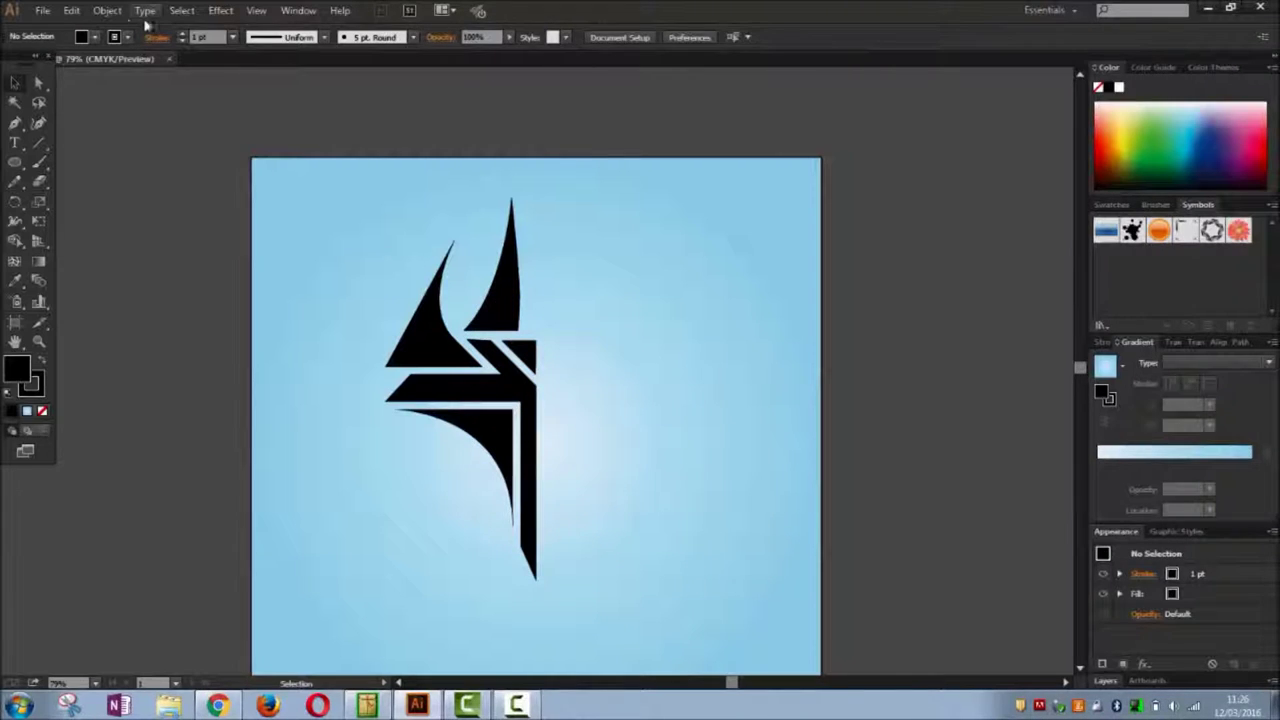
Unlock the gradient background square, send it to the back behind the circle, and deselect it.
left_click(107, 10)
left_click(130, 123)
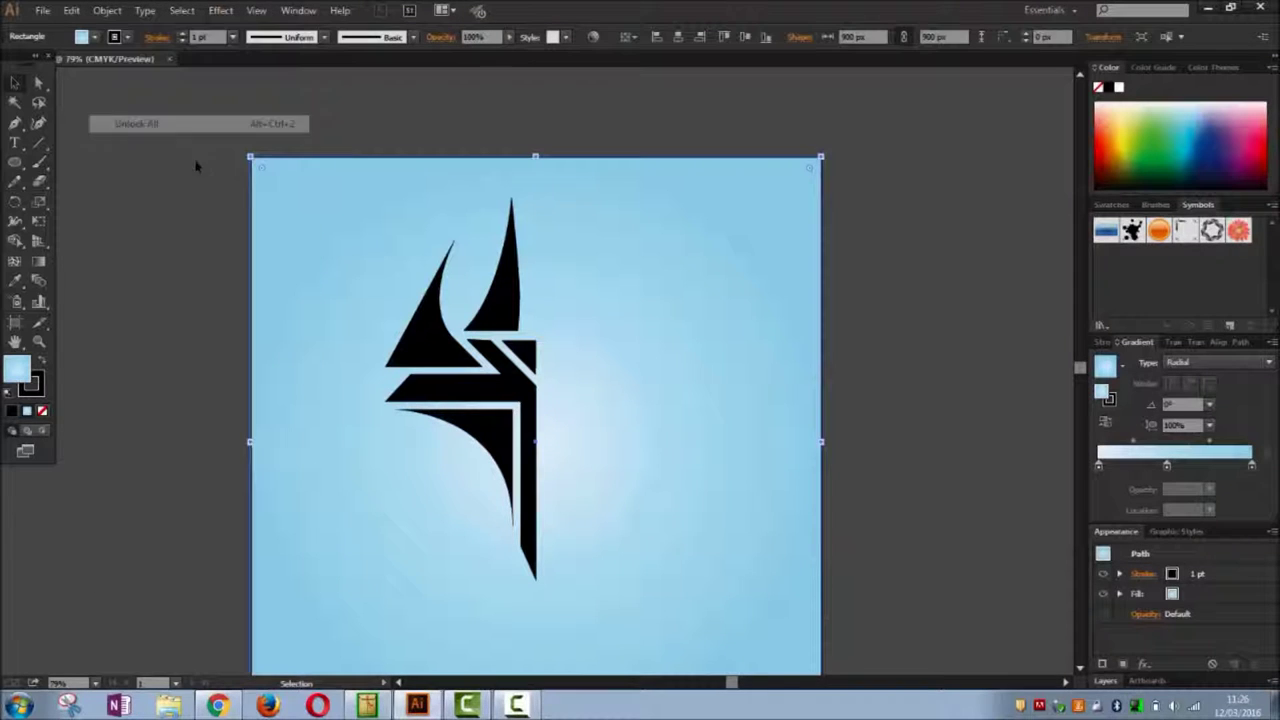
right_click(265, 209)
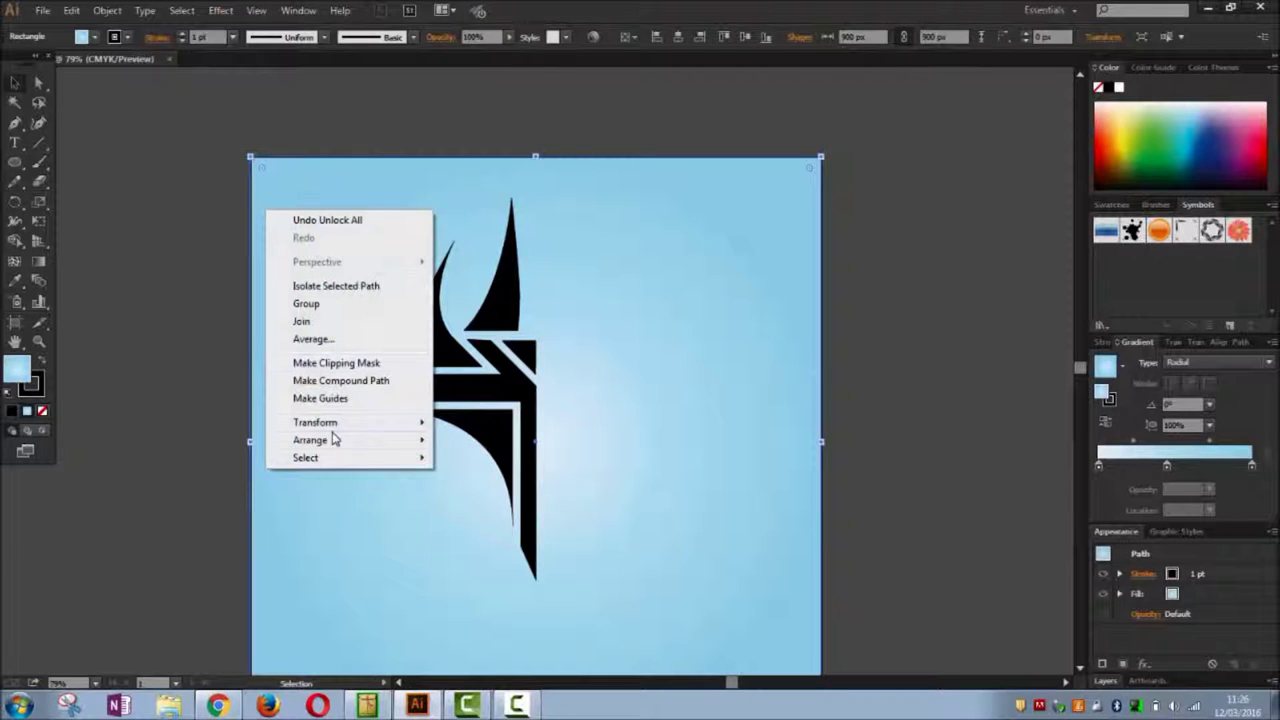
mouse_move(331, 440)
left_click(484, 493)
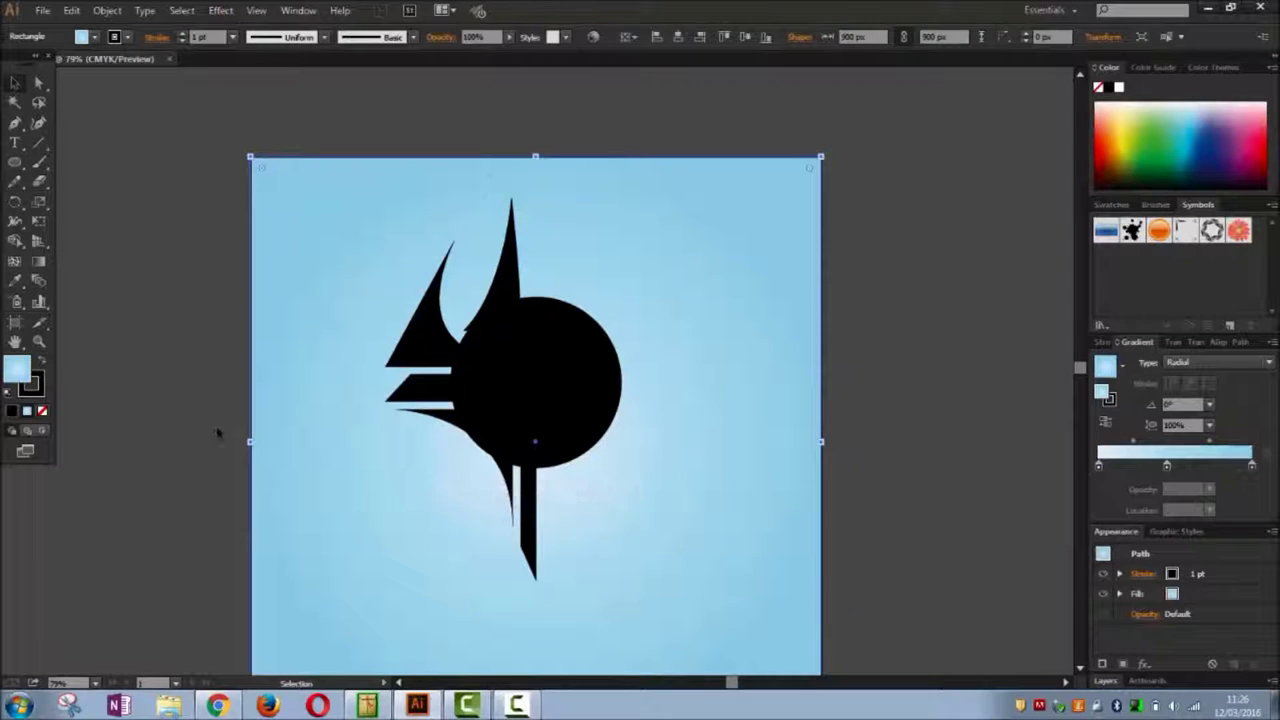
left_click(220, 430)
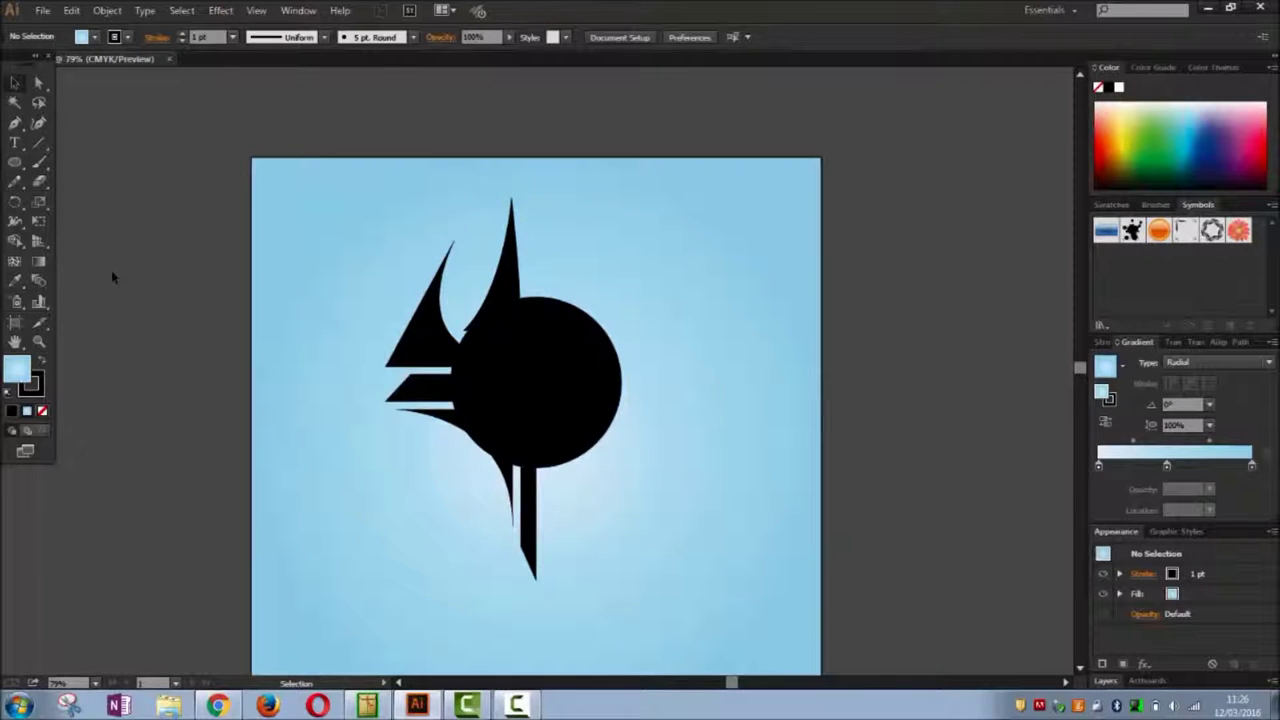
Lock the gradient background square in place.
left_click(323, 222)
left_click(107, 10)
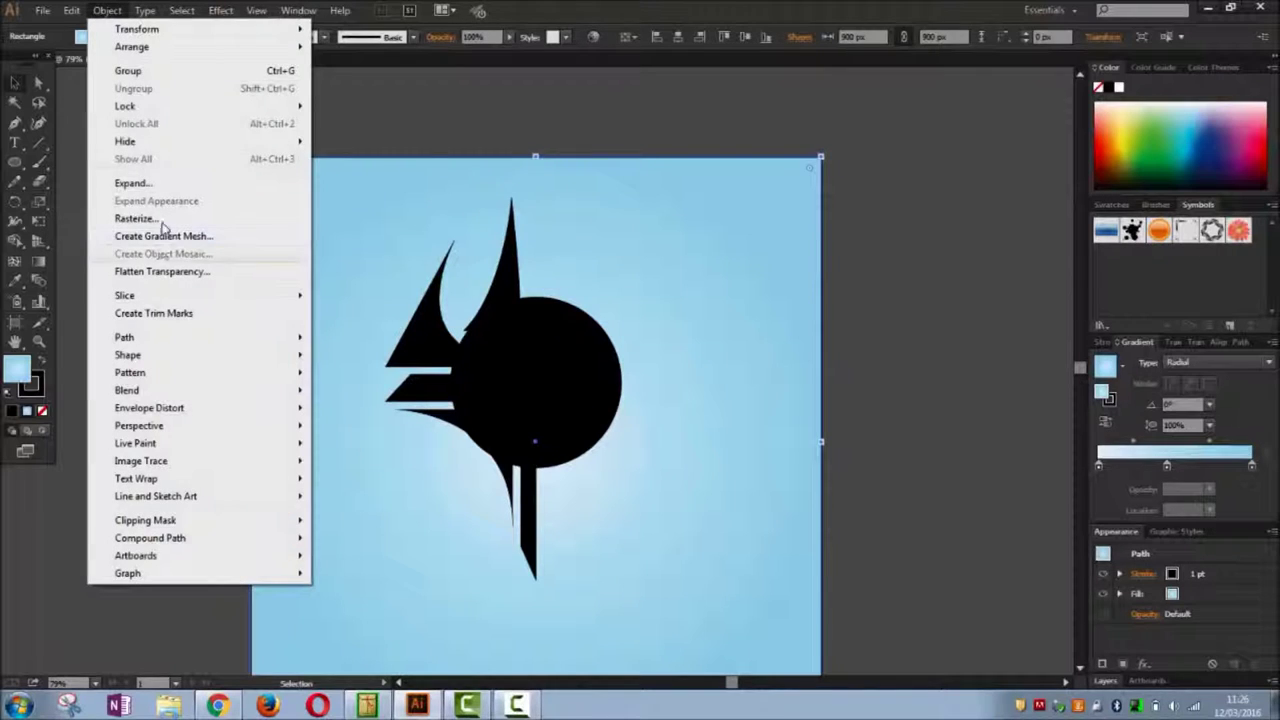
mouse_move(281, 112)
left_click(376, 108)
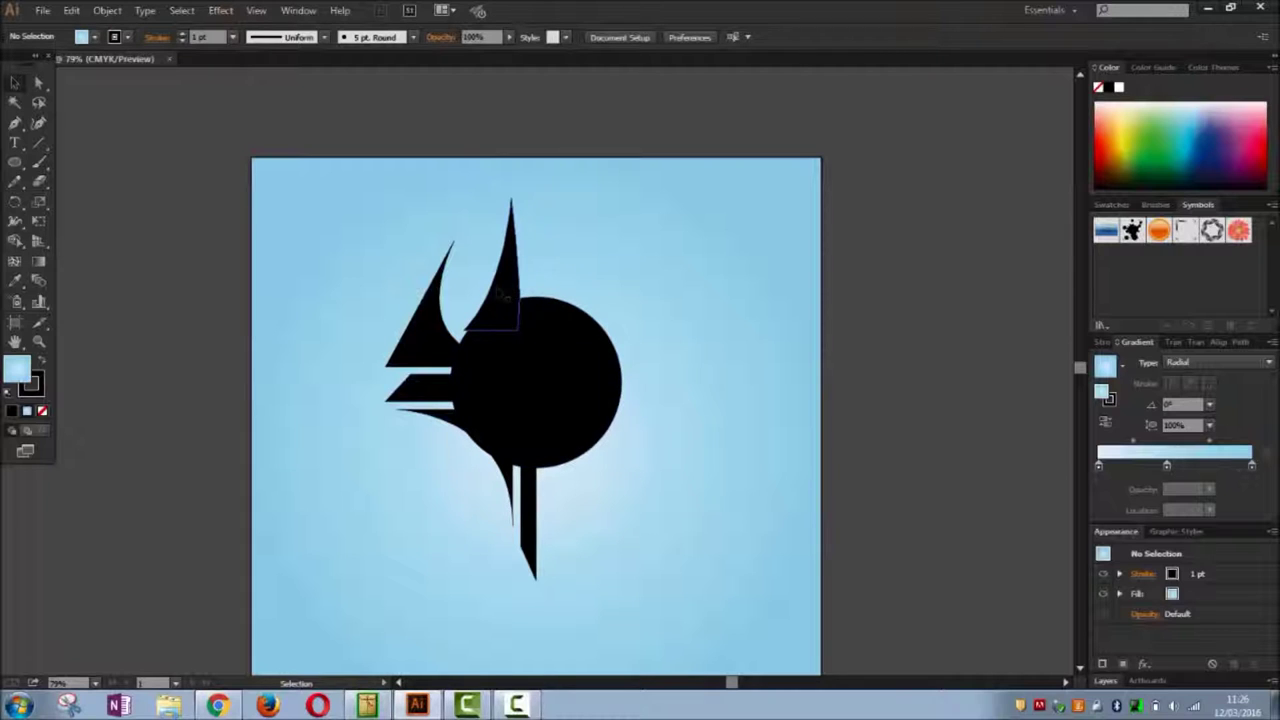
Give the circle behind the design a white (FFFFFF) stroke and deselect it.
left_click(602, 392)
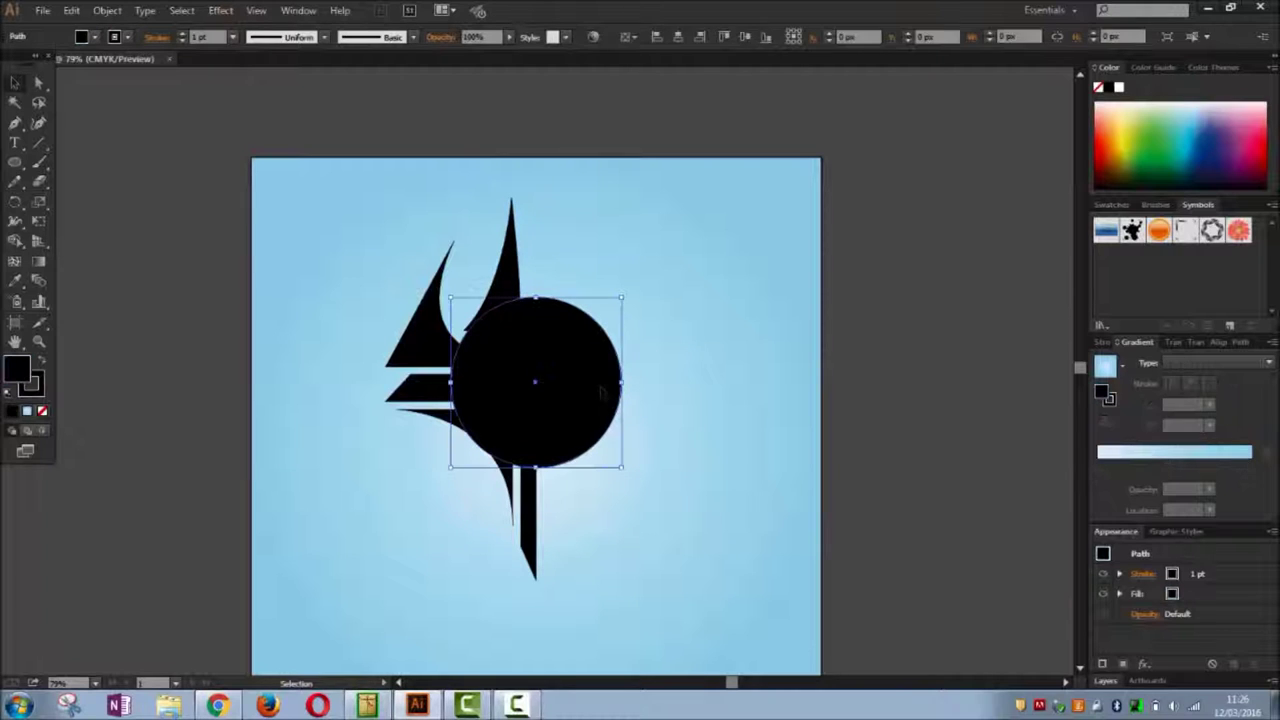
left_click(40, 392)
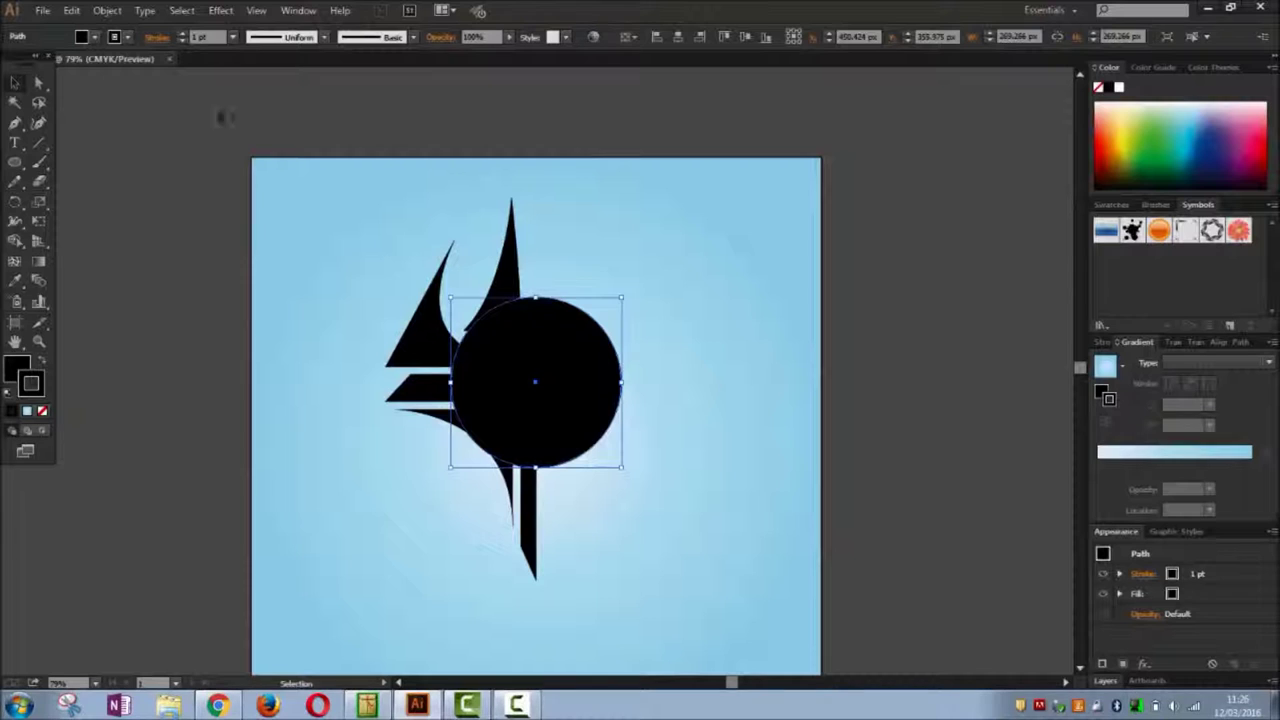
left_click(128, 39)
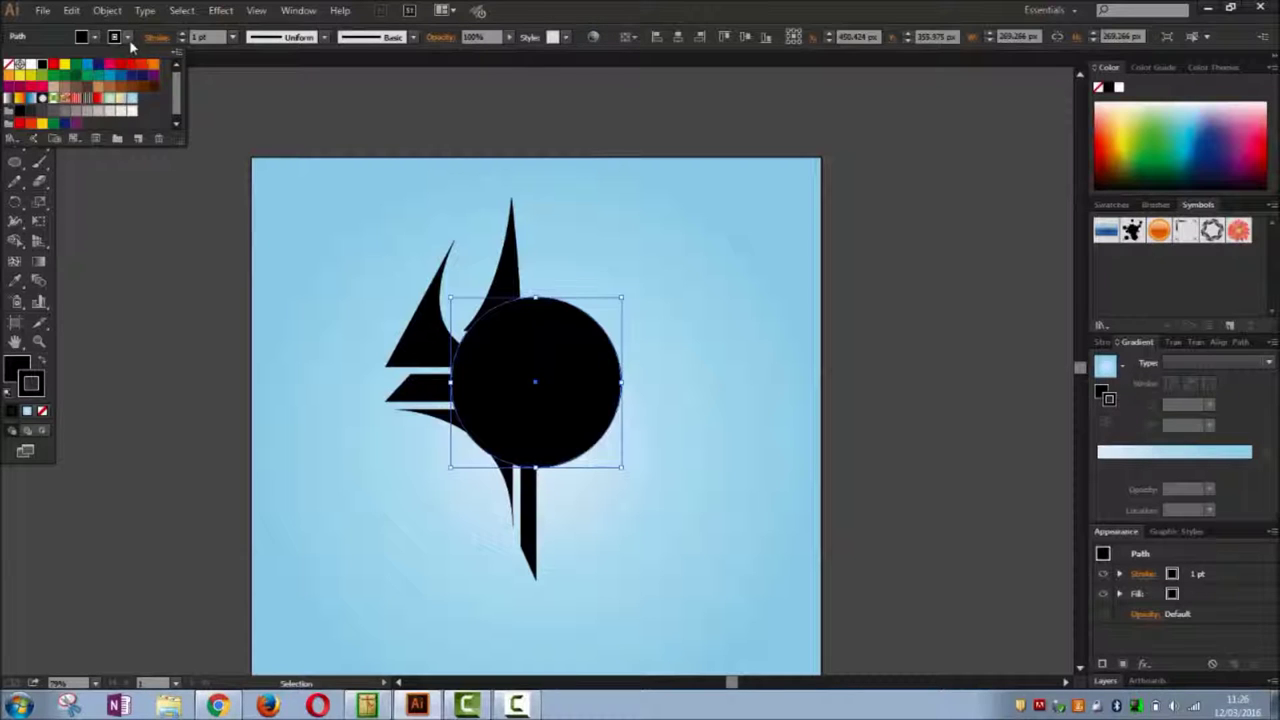
left_click(31, 65)
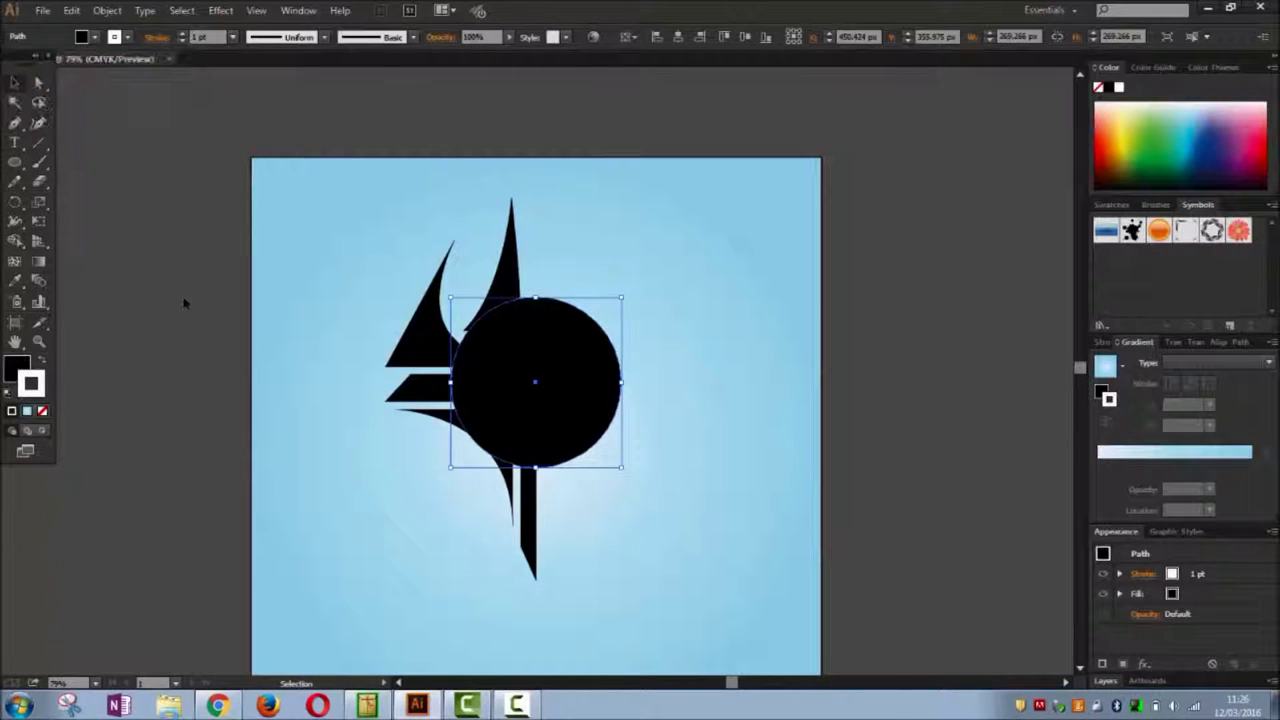
left_click(238, 346)
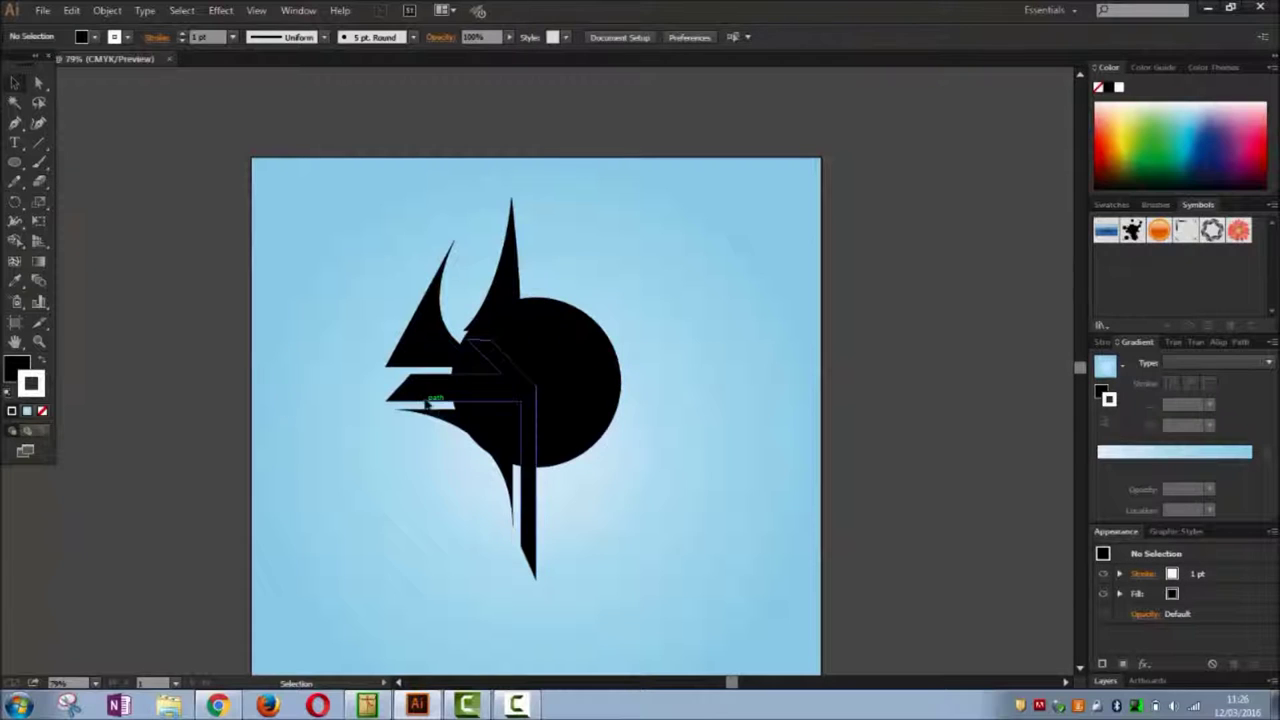
left_click(575, 365)
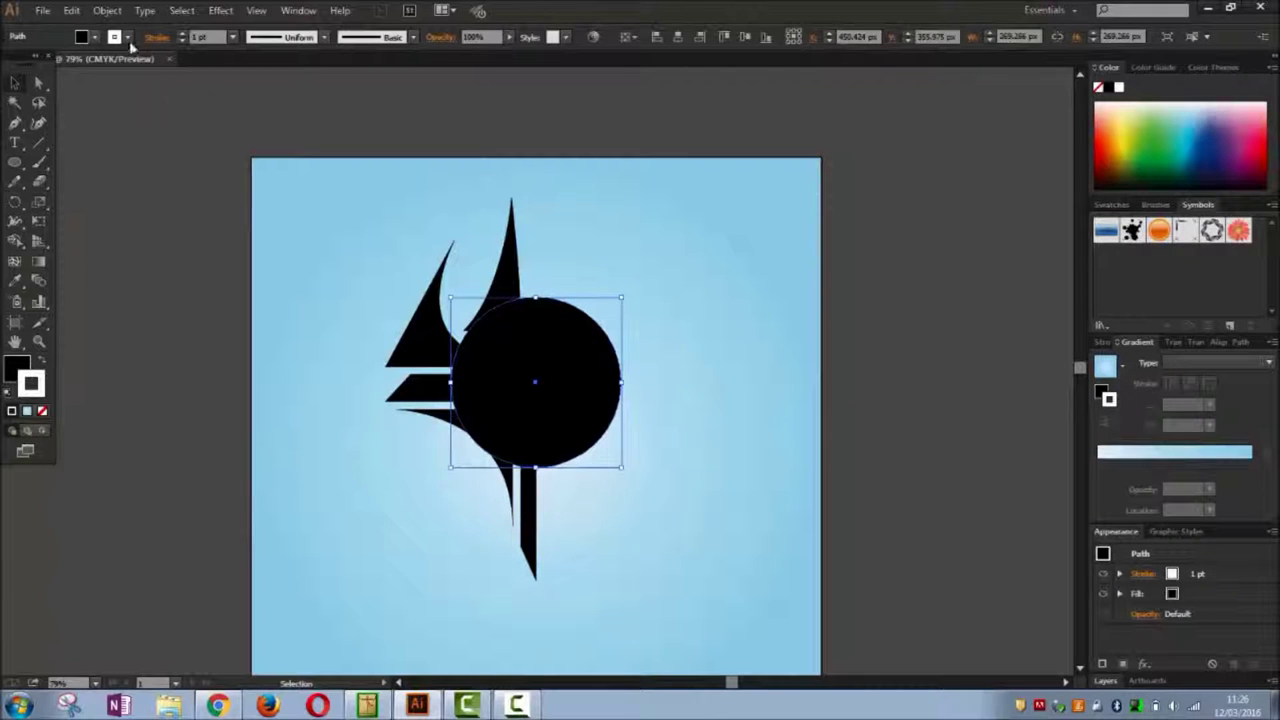
double_click(33, 385)
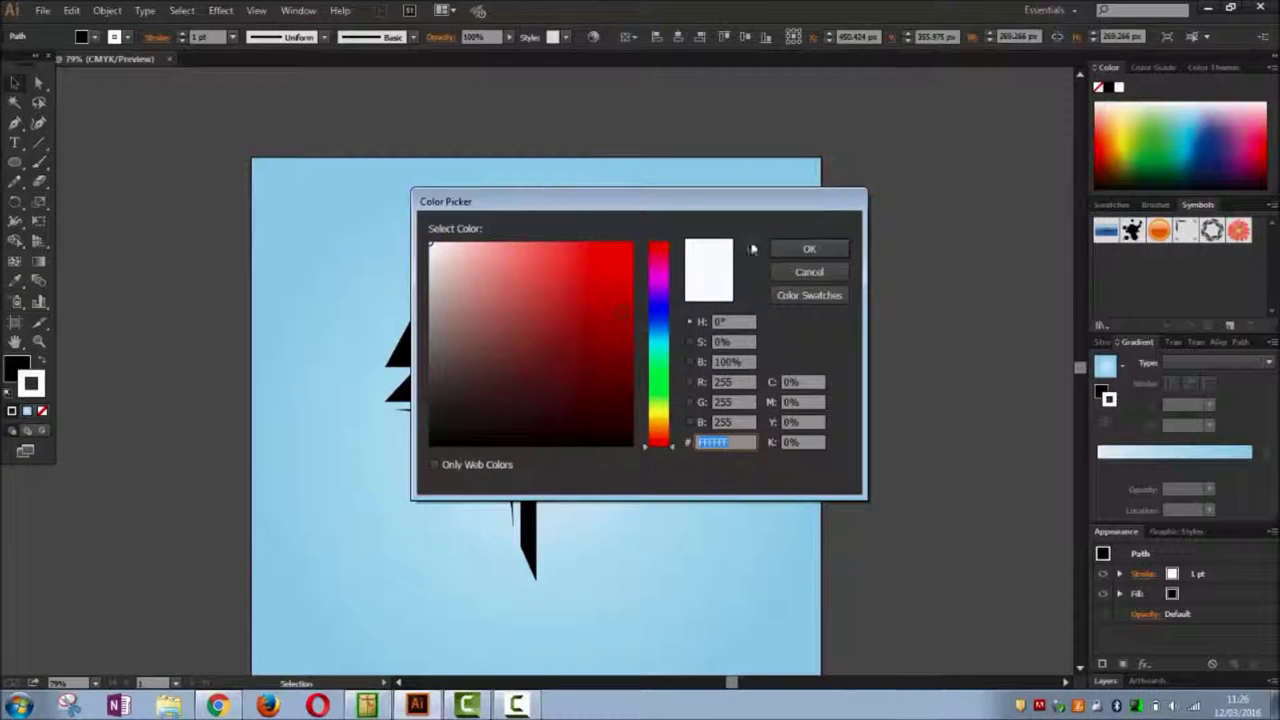
left_click(795, 249)
left_click(634, 388)
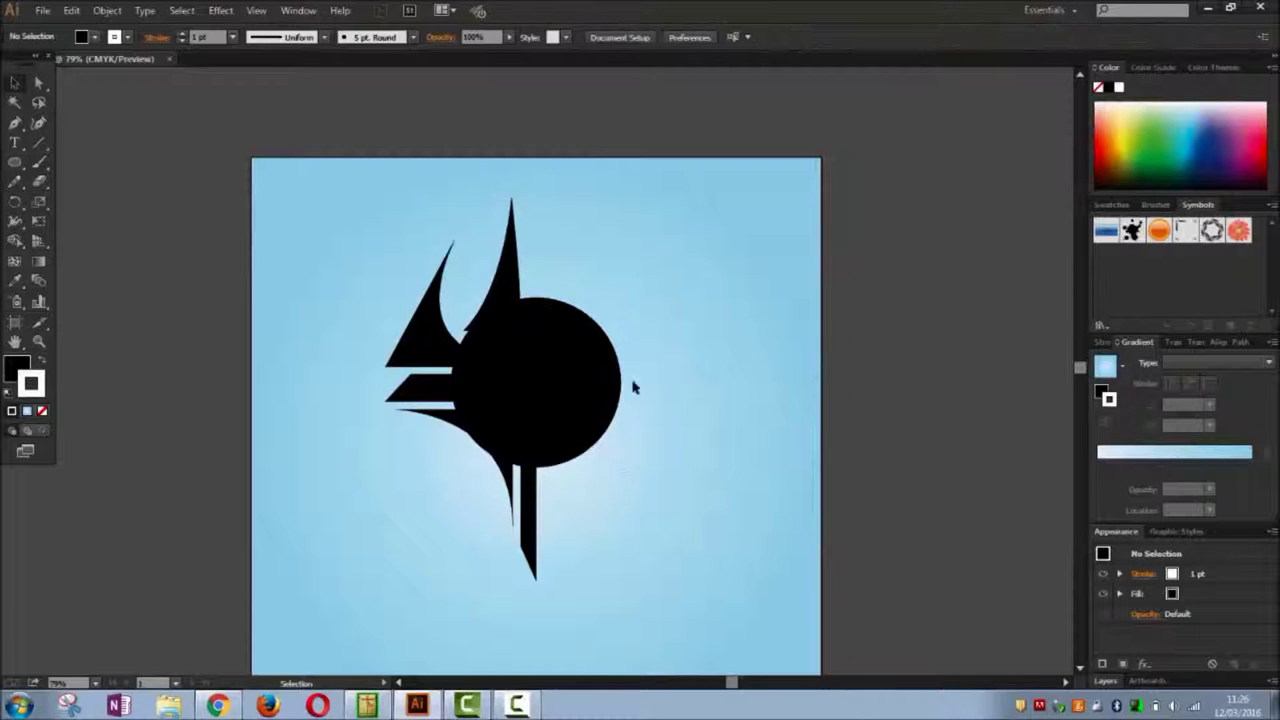
left_click(615, 390)
left_click(203, 494)
left_click(604, 376)
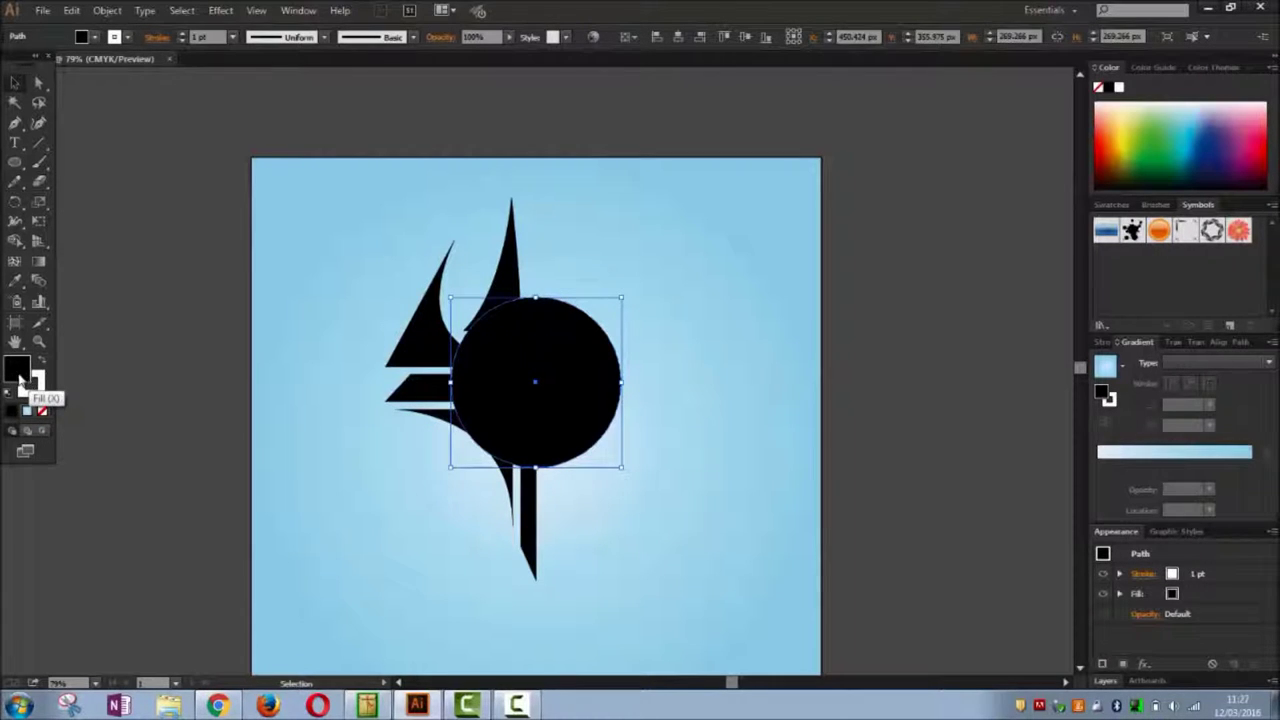
left_click(186, 264)
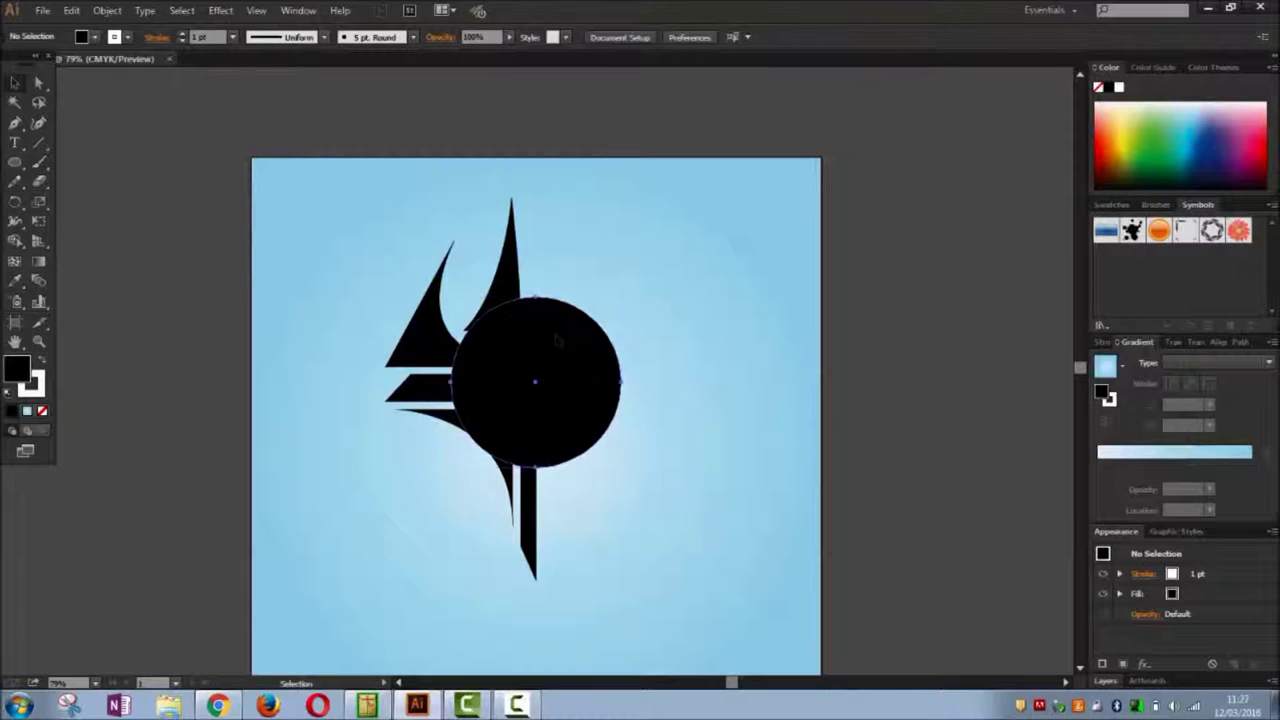
Try sending the circle to the very back of the stacking order.
left_click(558, 340)
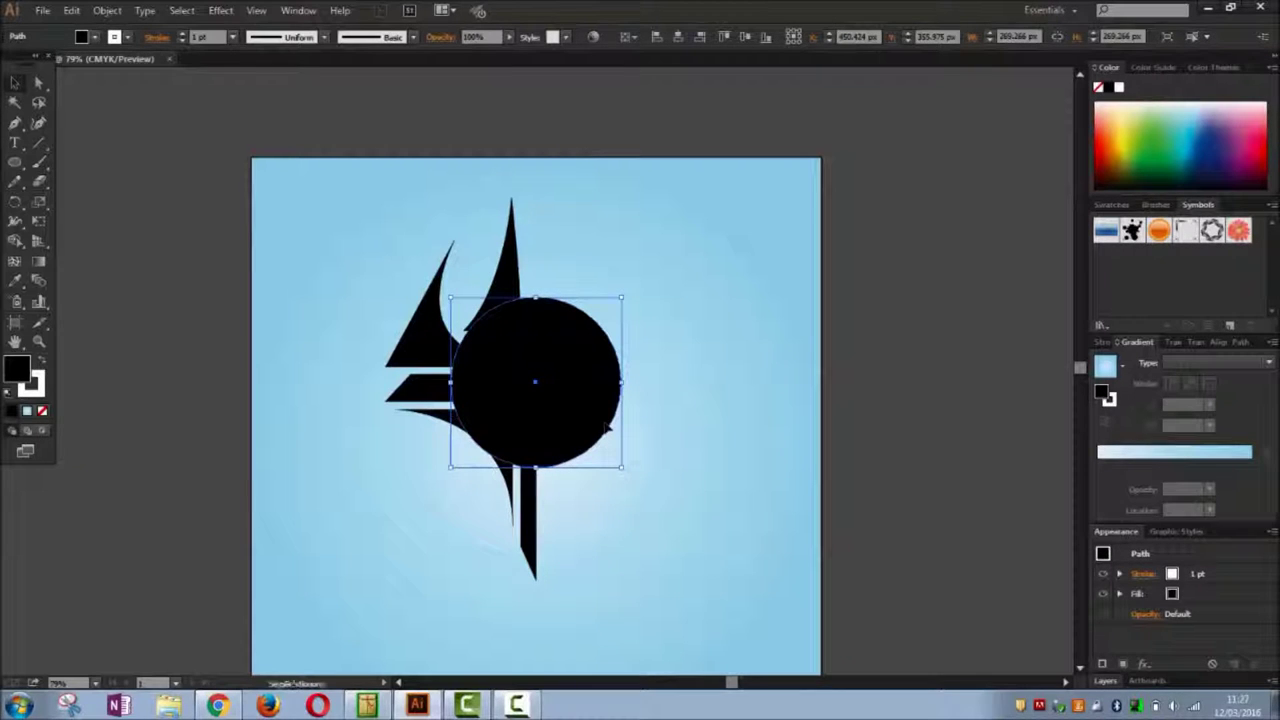
key("a")
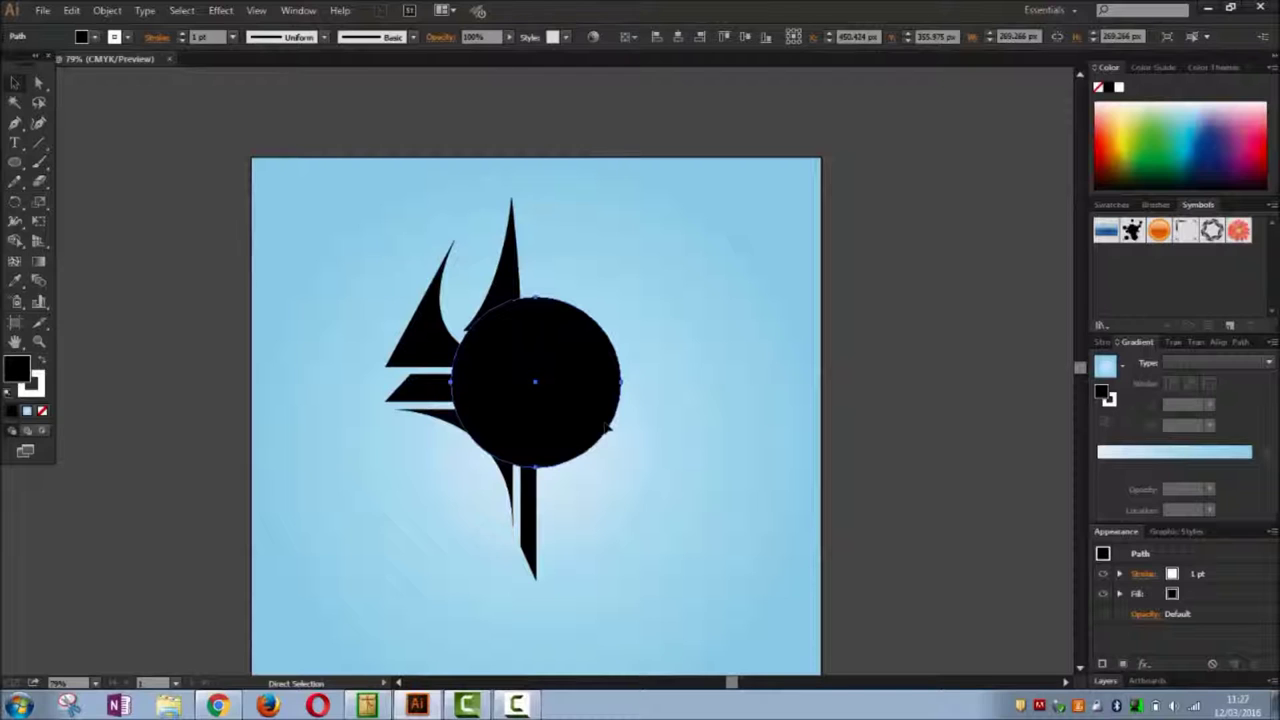
key("ctrl+shift+bracketleft")
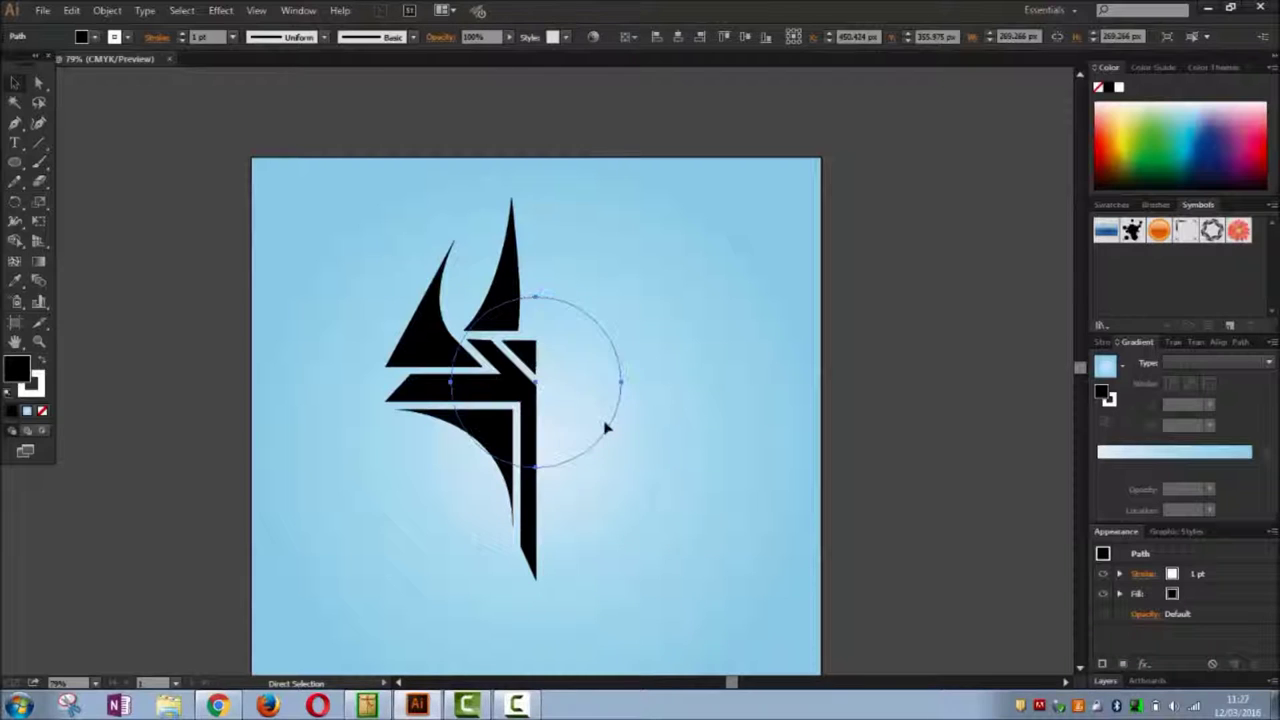
key("ctrl+z")
key("v")
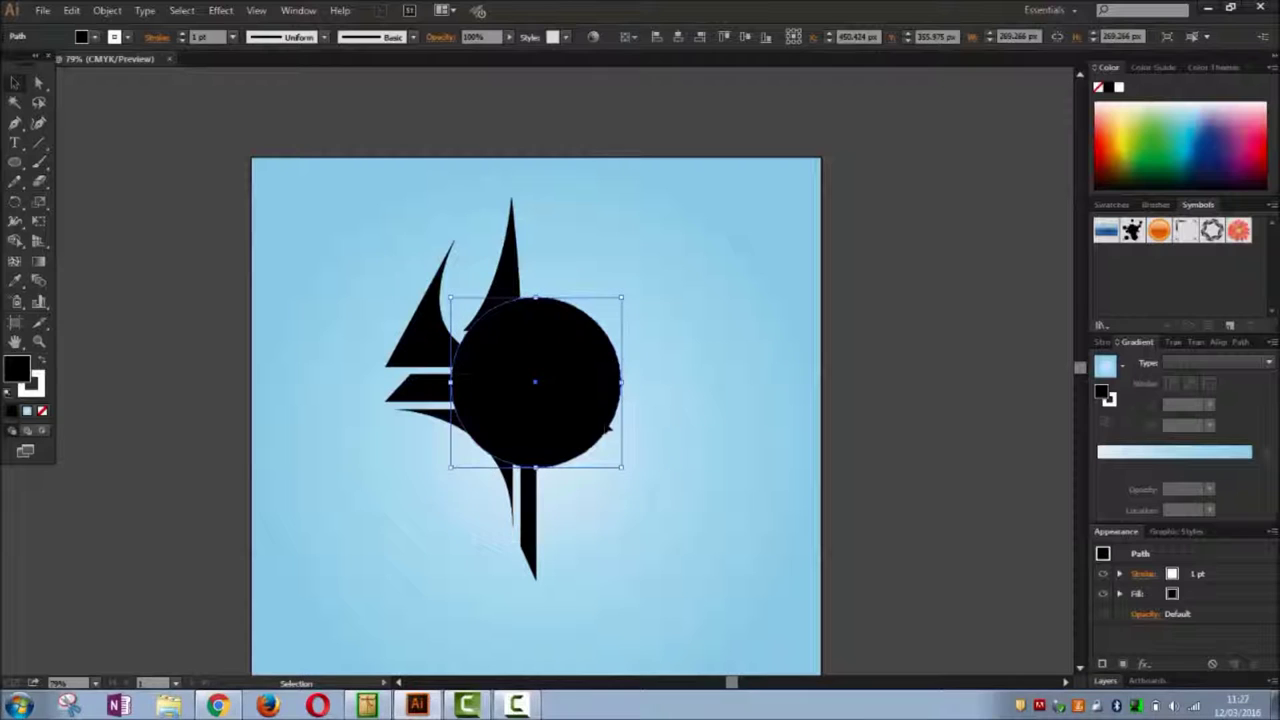
left_click(228, 478)
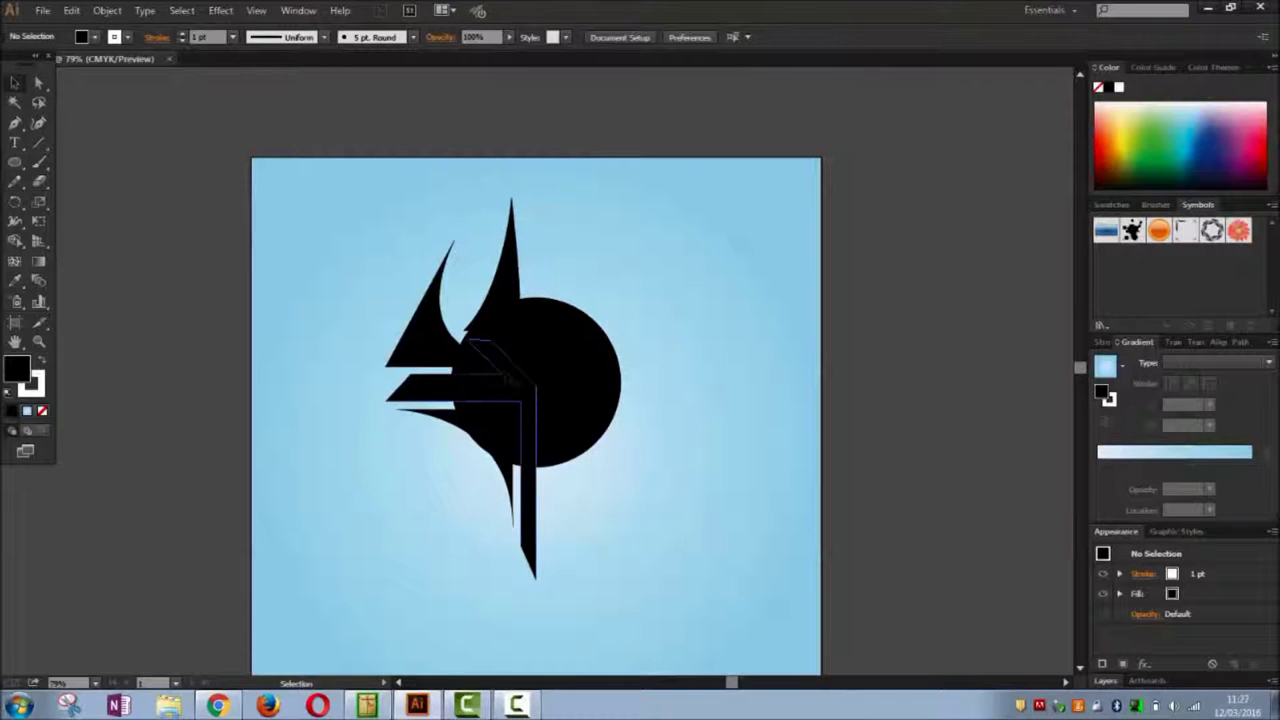
left_click(572, 425)
right_click(568, 437)
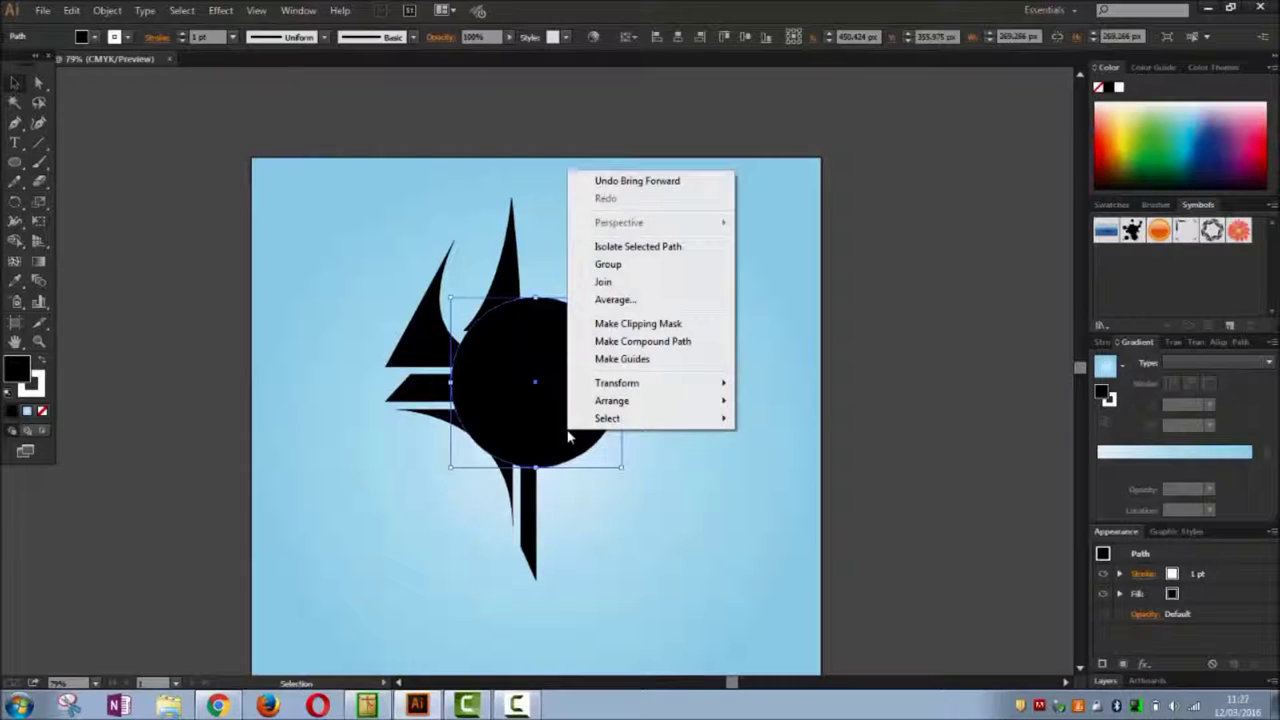
left_click(88, 345)
double_click(582, 413)
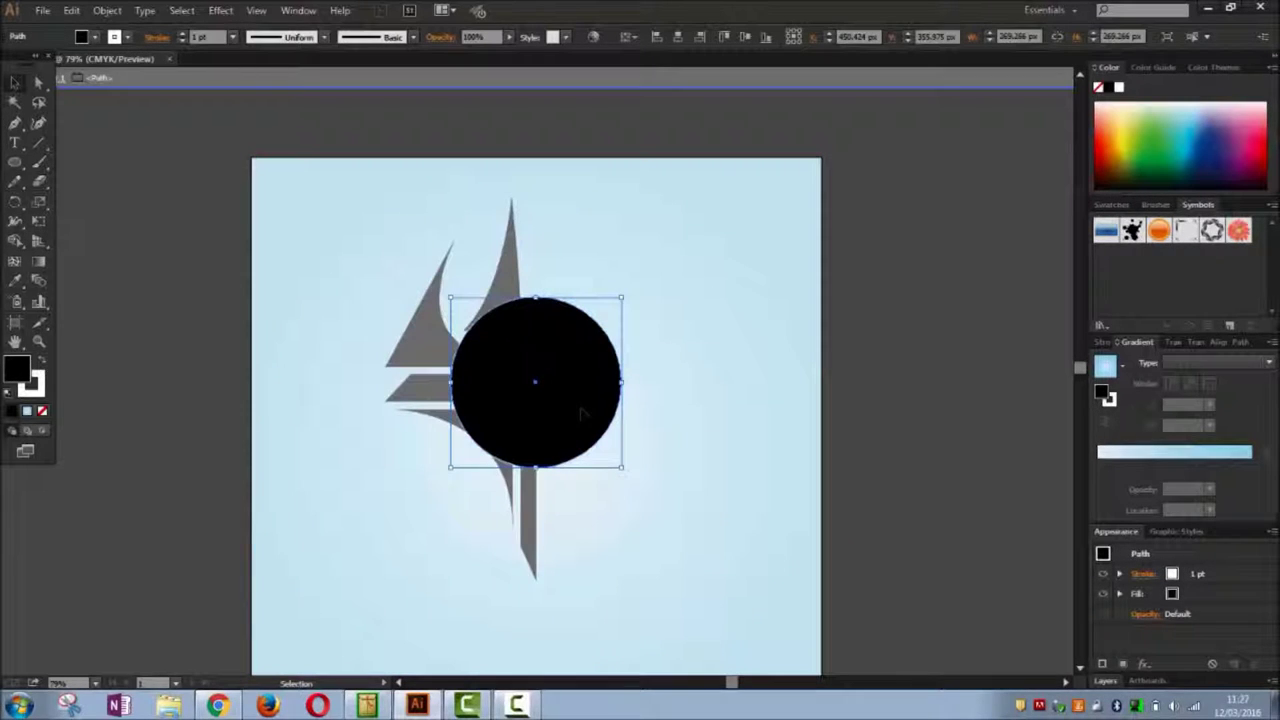
left_click(230, 377)
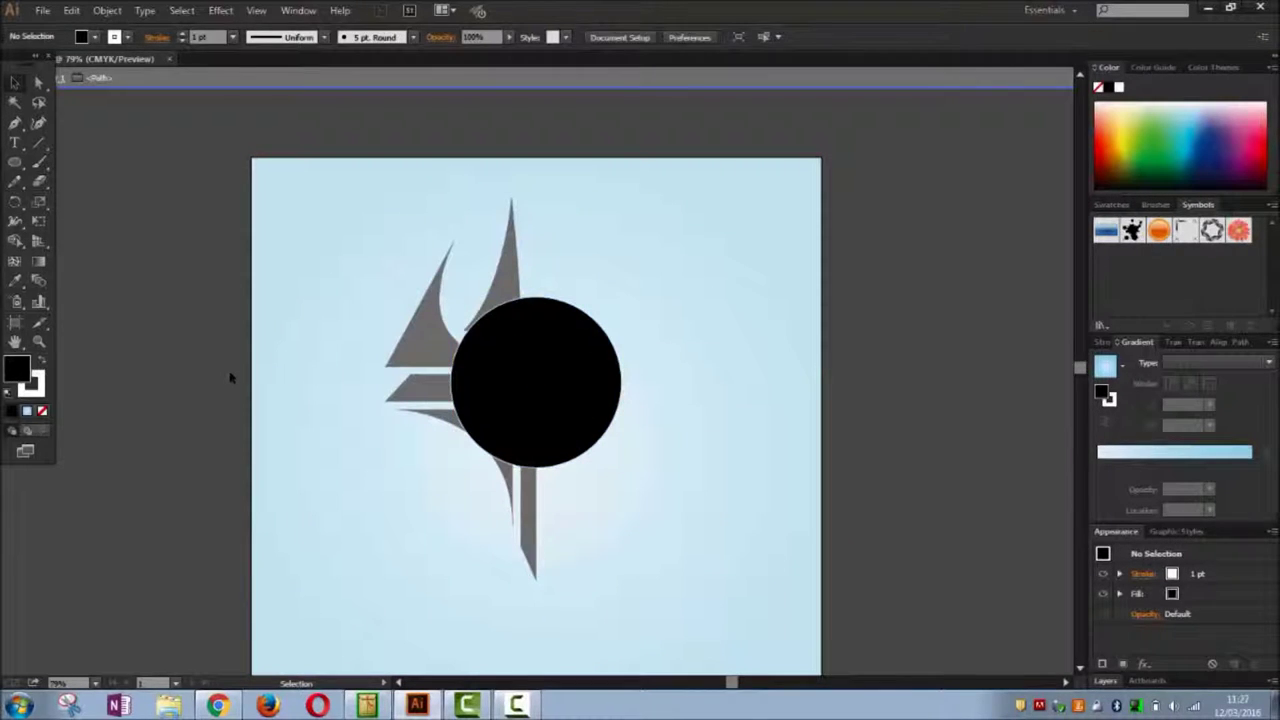
double_click(179, 220)
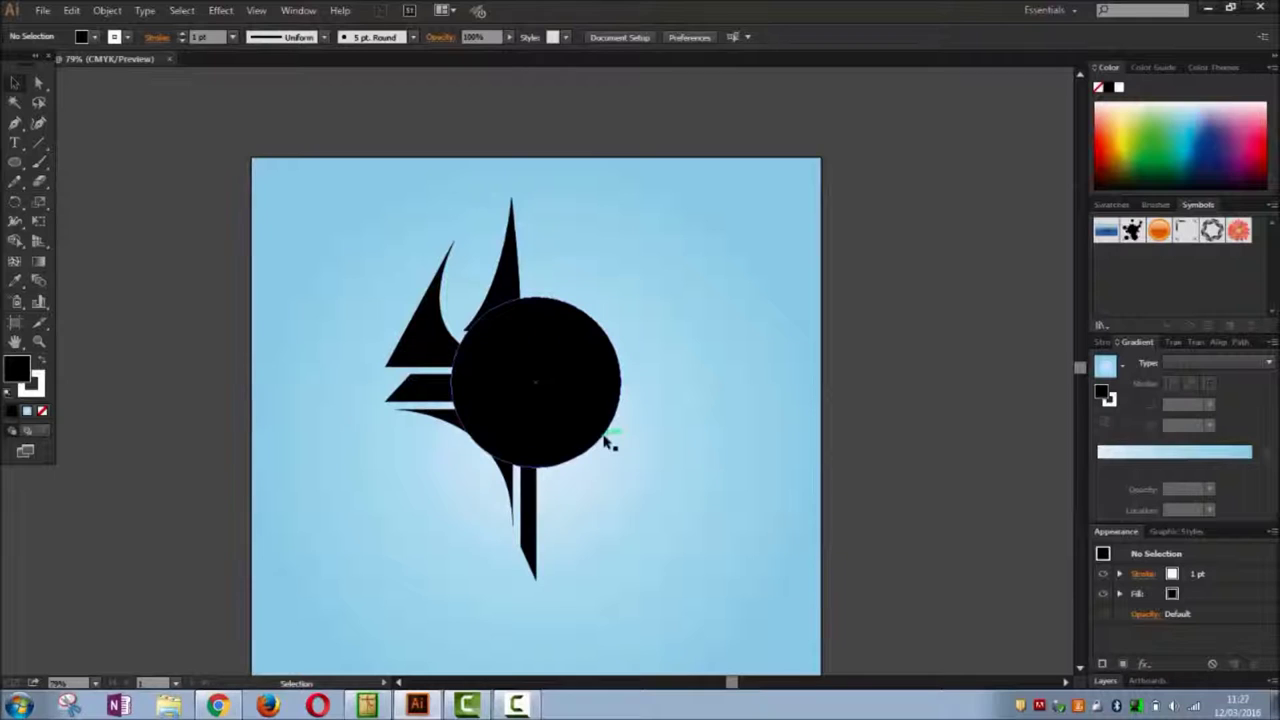
left_click(606, 442)
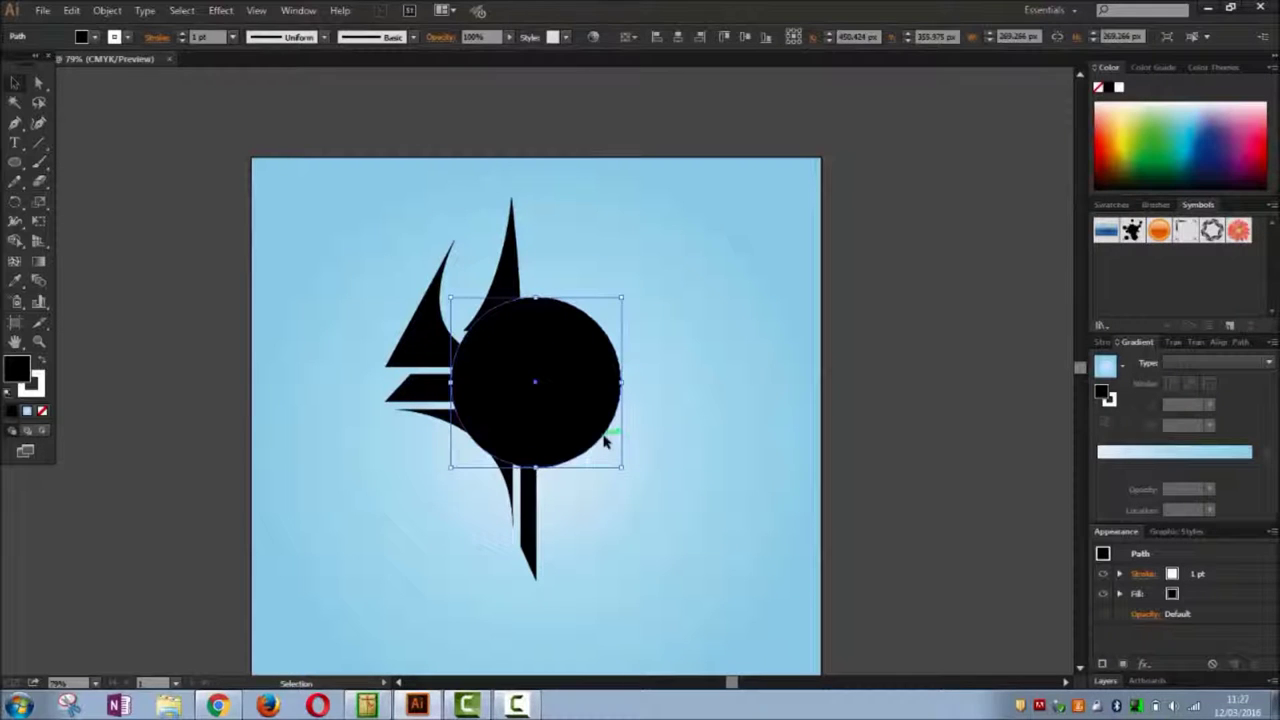
right_click(606, 442)
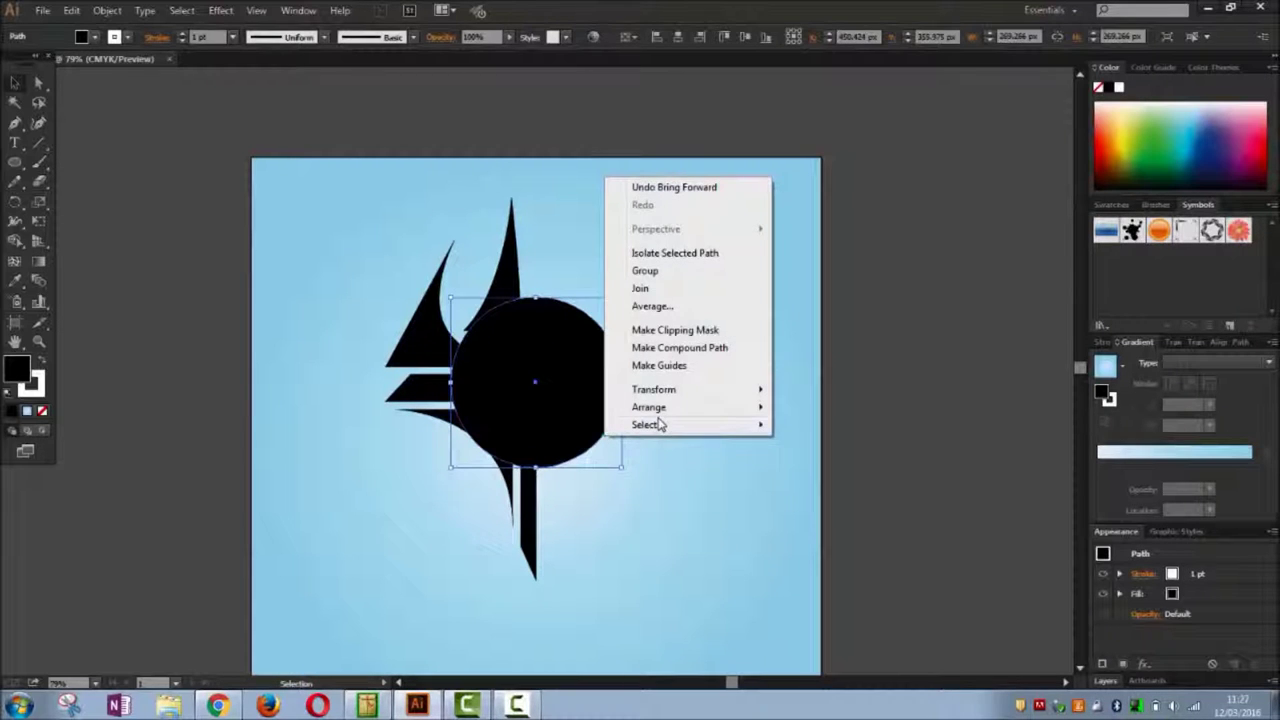
mouse_move(660, 408)
left_click(183, 238)
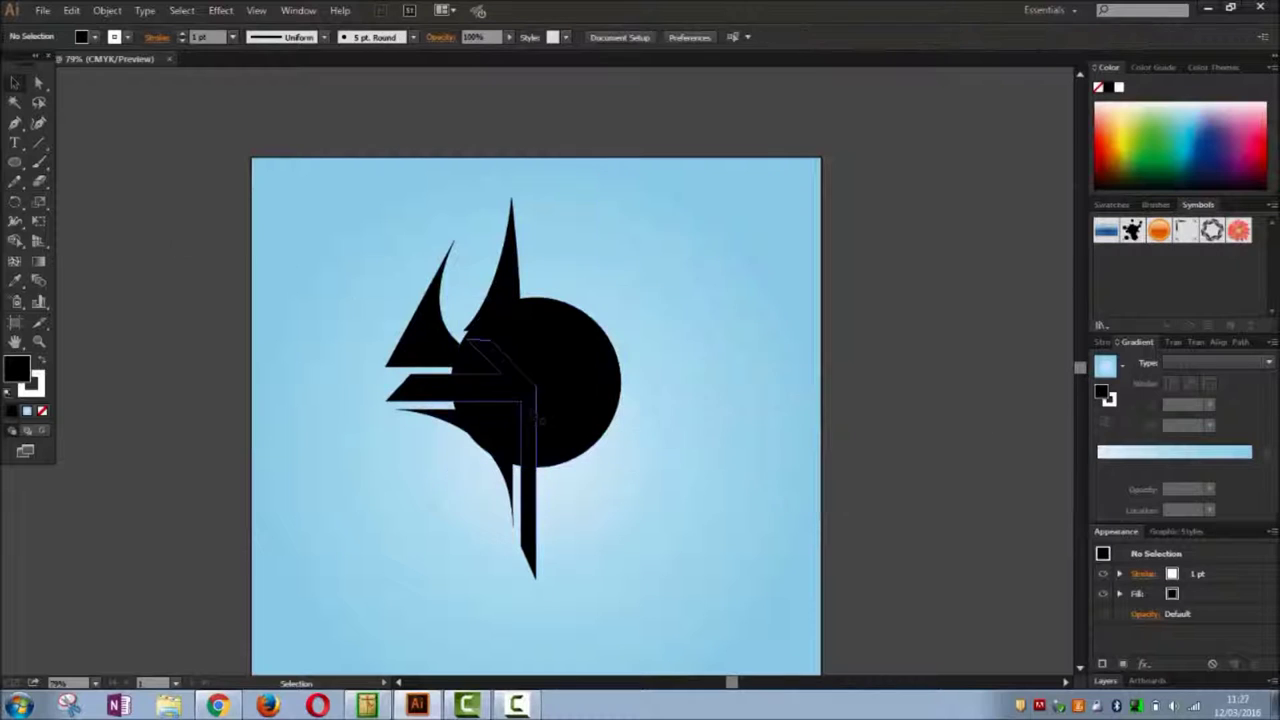
Set the circle's stroke weight to 6 pt and deselect it.
left_click(590, 437)
left_click(232, 37)
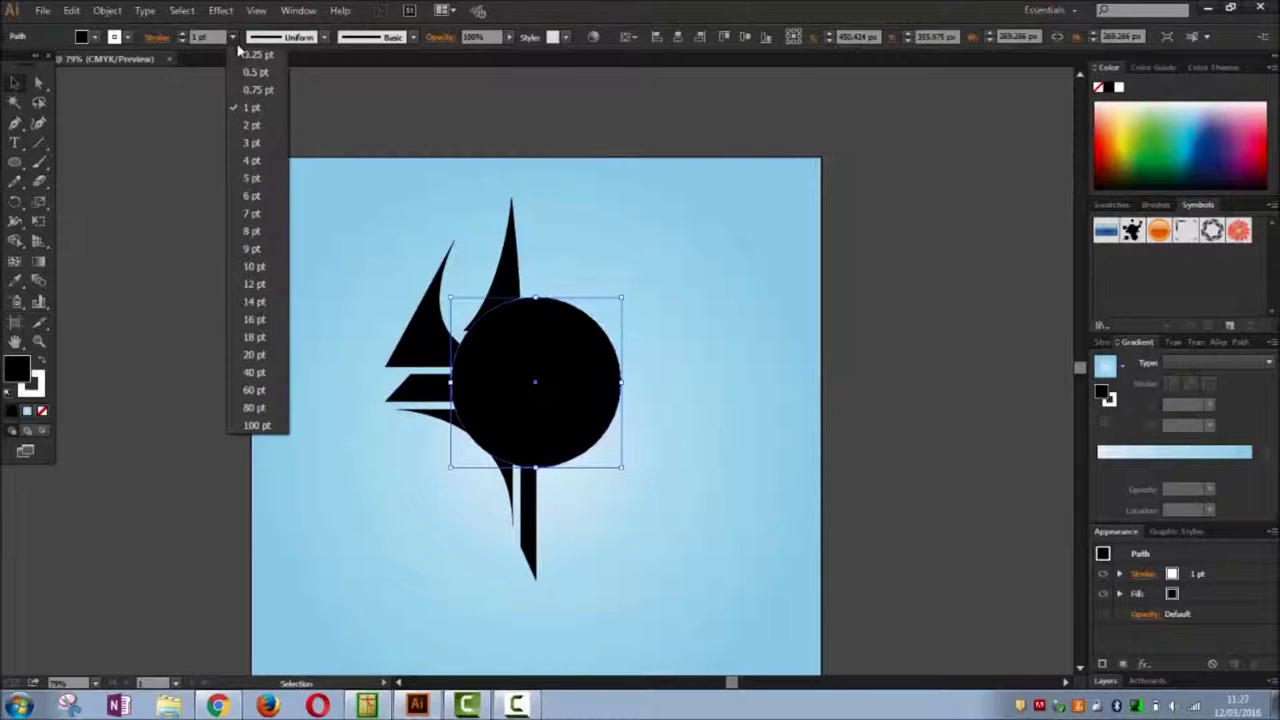
left_click(252, 193)
left_click(165, 261)
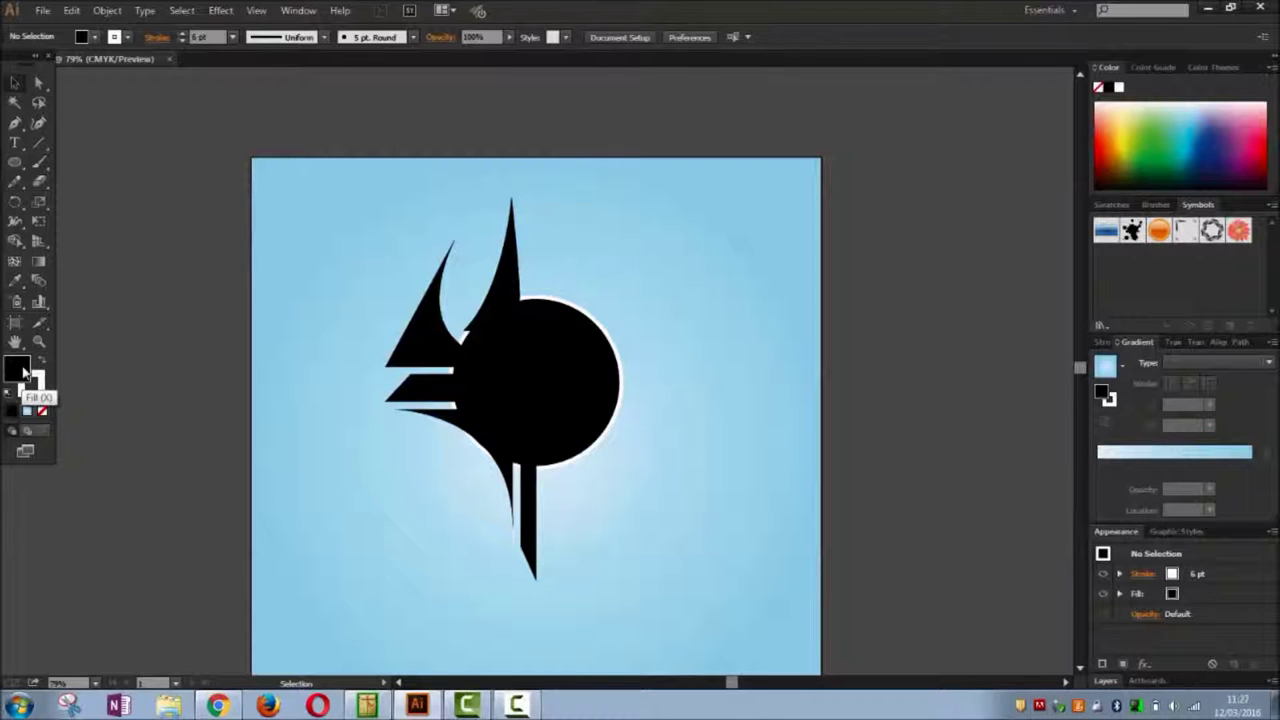
Change the circle's stroke colour to red.
left_click(127, 38)
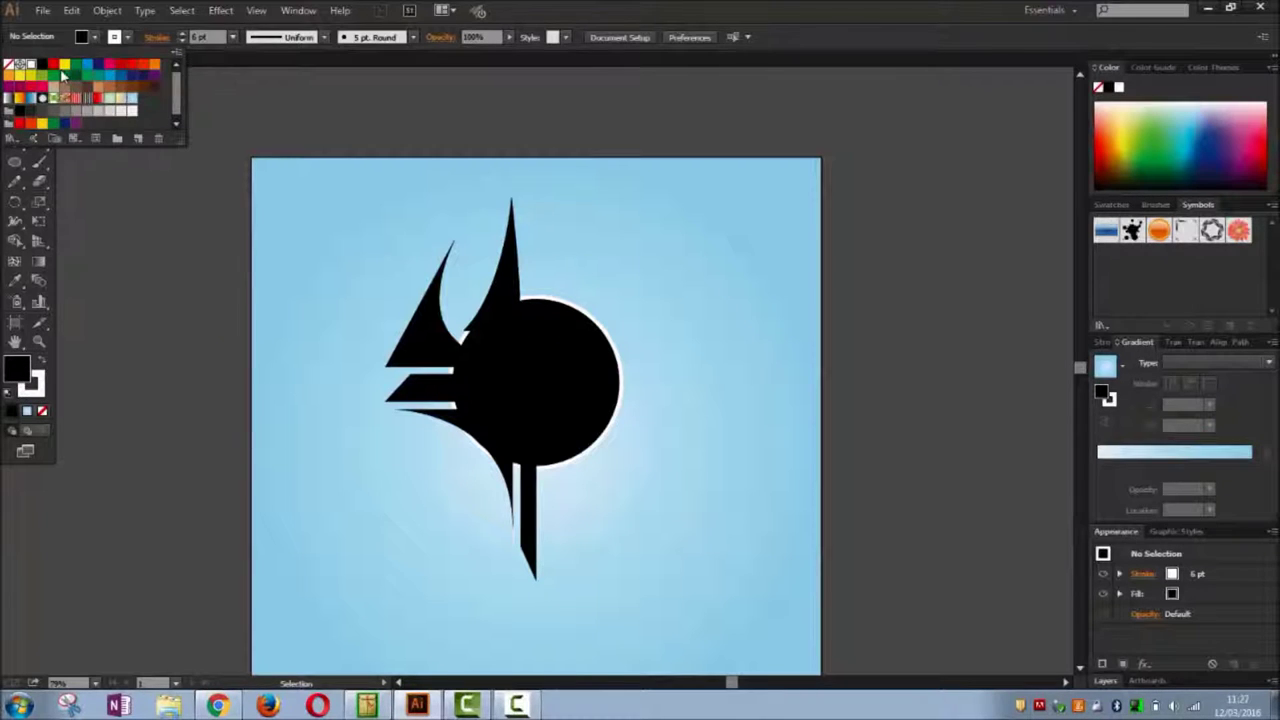
left_click(131, 64)
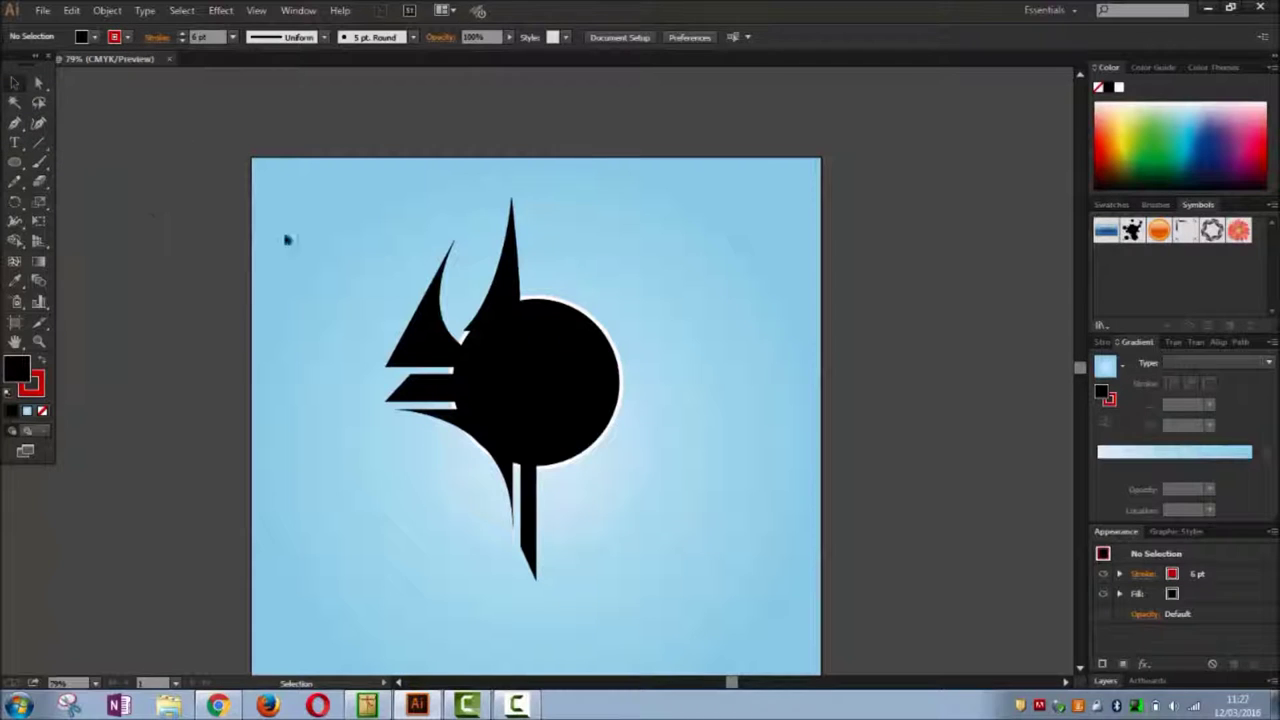
left_click(614, 410)
left_click(129, 38)
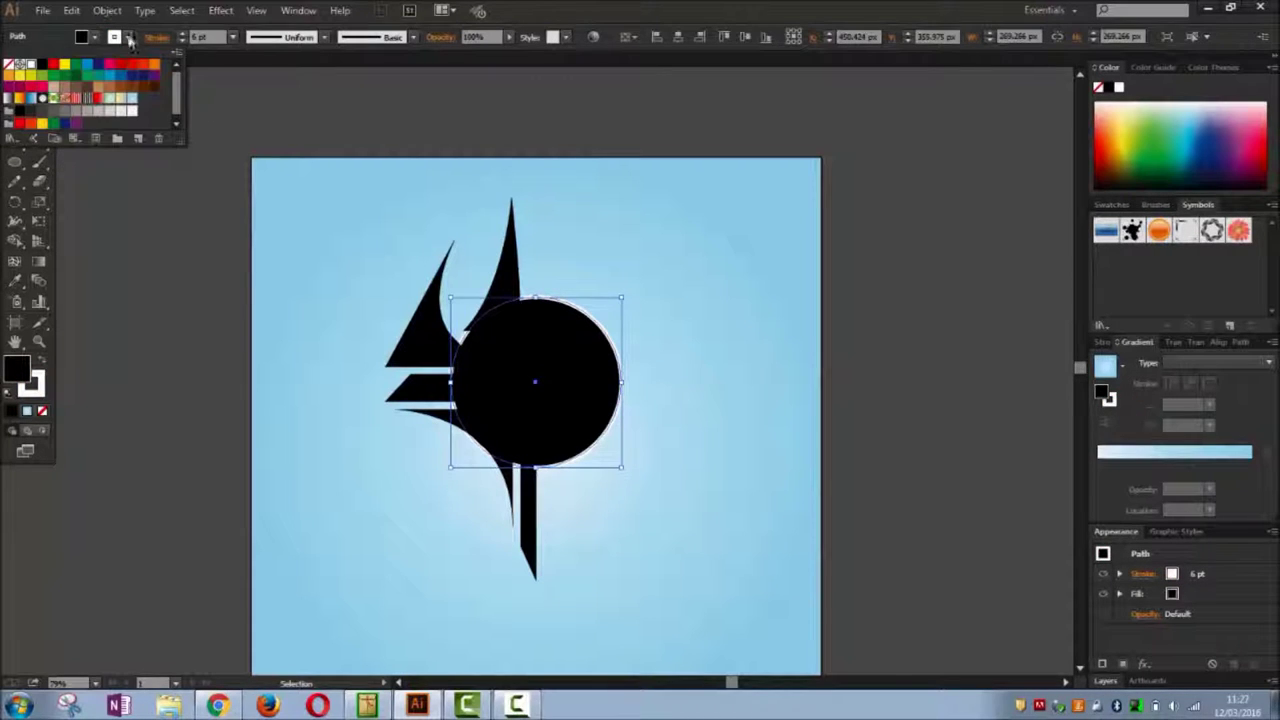
left_click(122, 66)
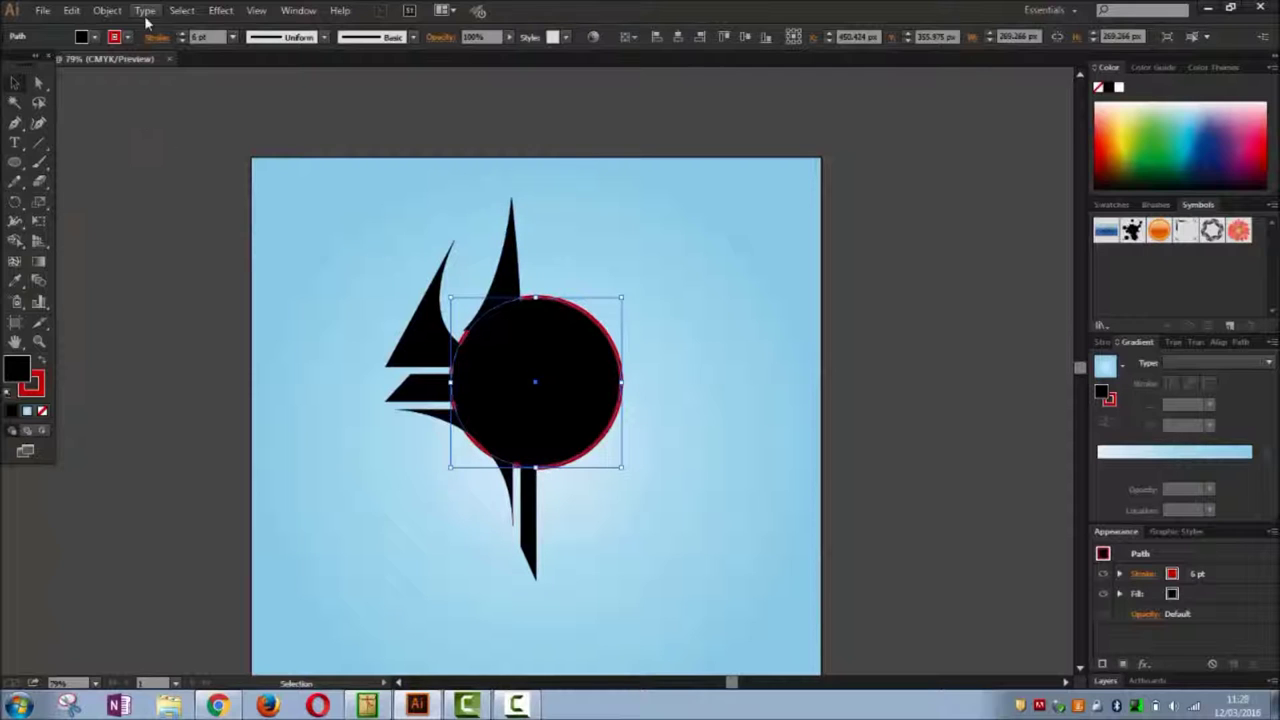
Reduce the circle's stroke weight to 1 pt and deselect it.
left_click(181, 42)
left_click(181, 42)
left_click(181, 42)
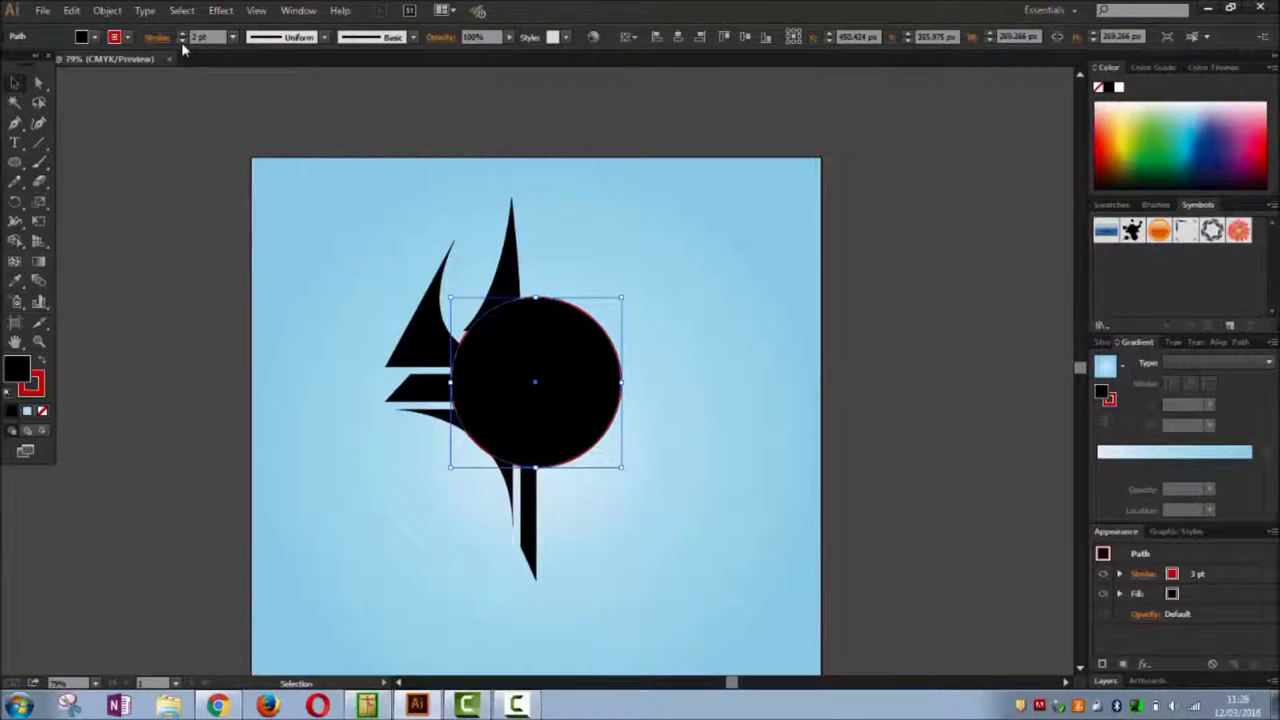
left_click(176, 292)
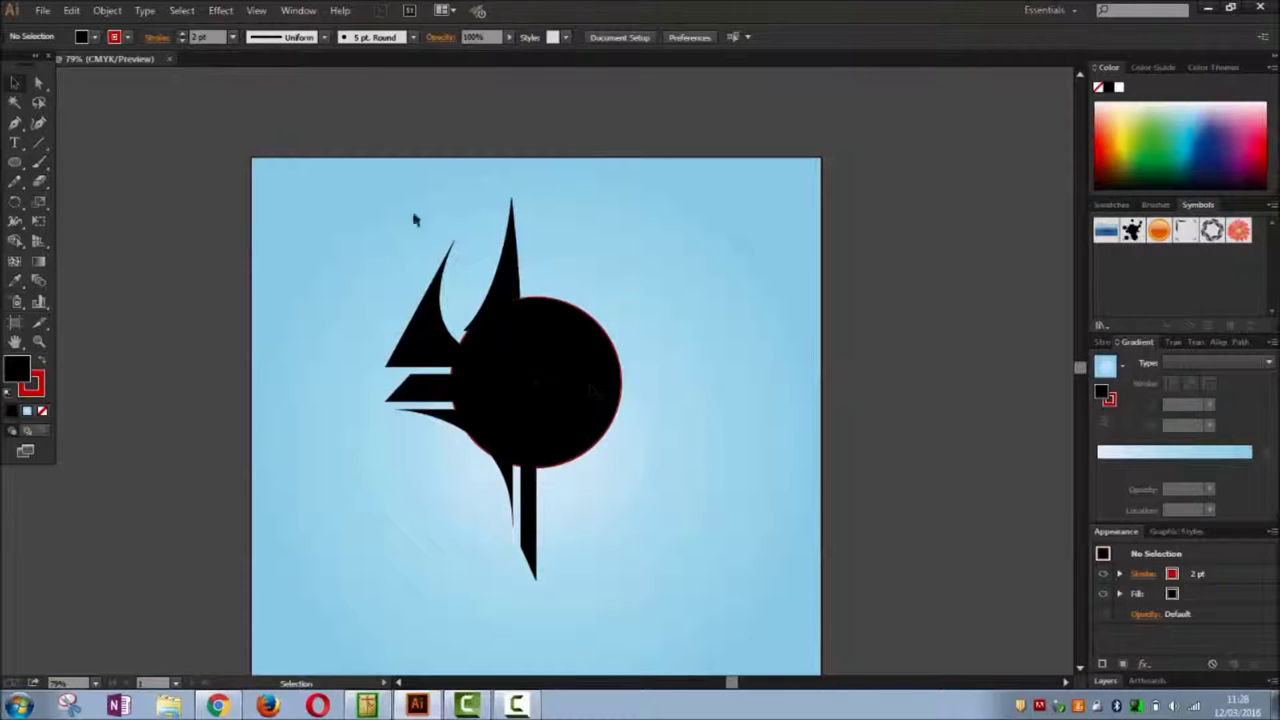
left_click(600, 415)
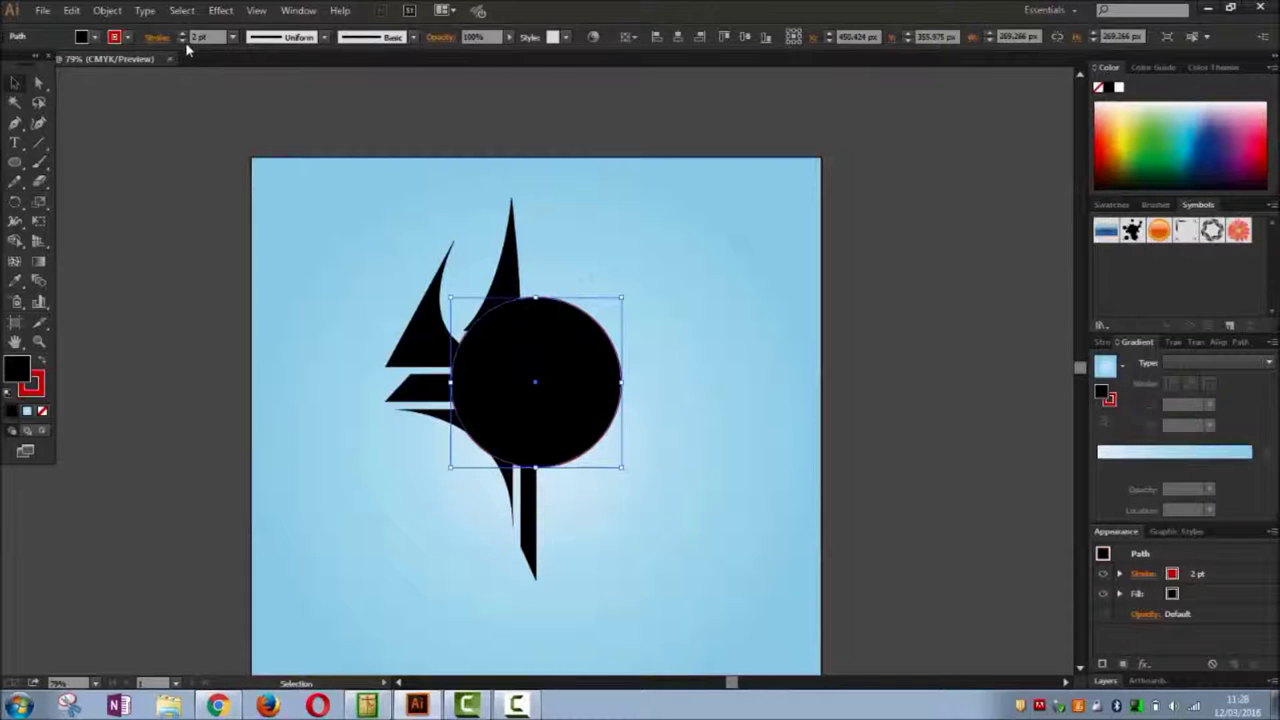
left_click(215, 330)
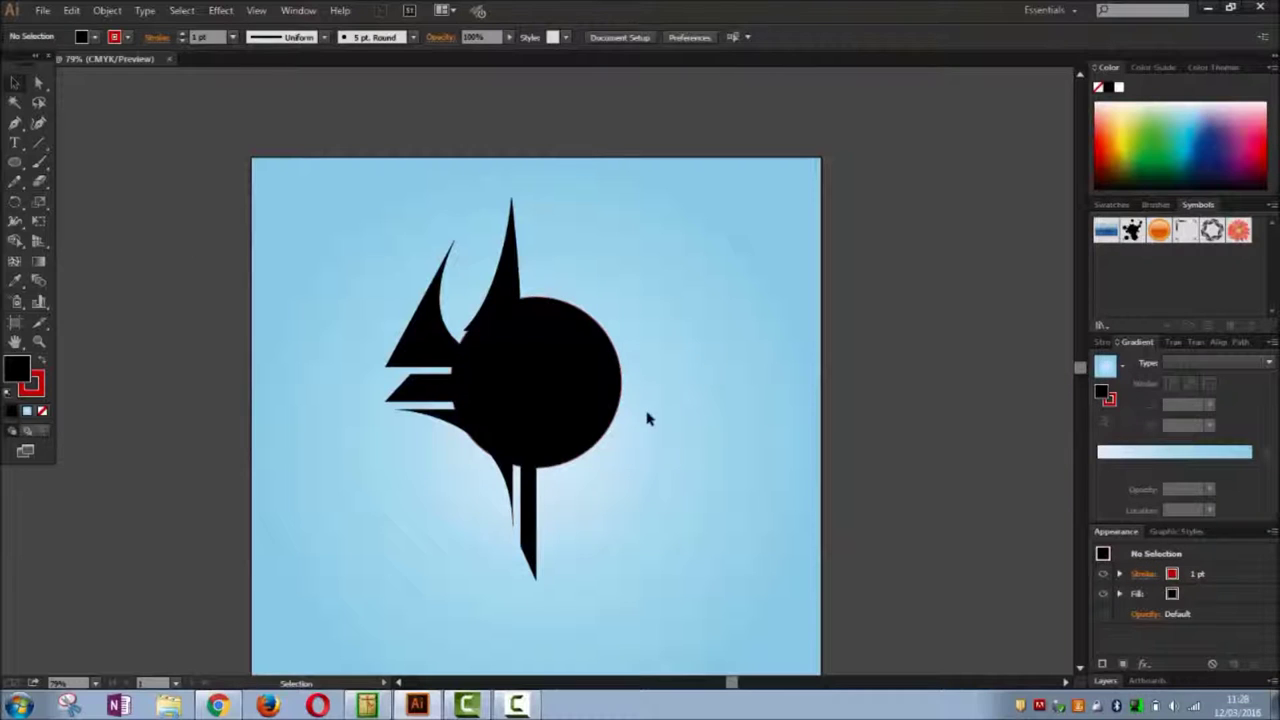
Move the circle slightly left across the black Pen shapes and deselect it.
left_click(594, 447)
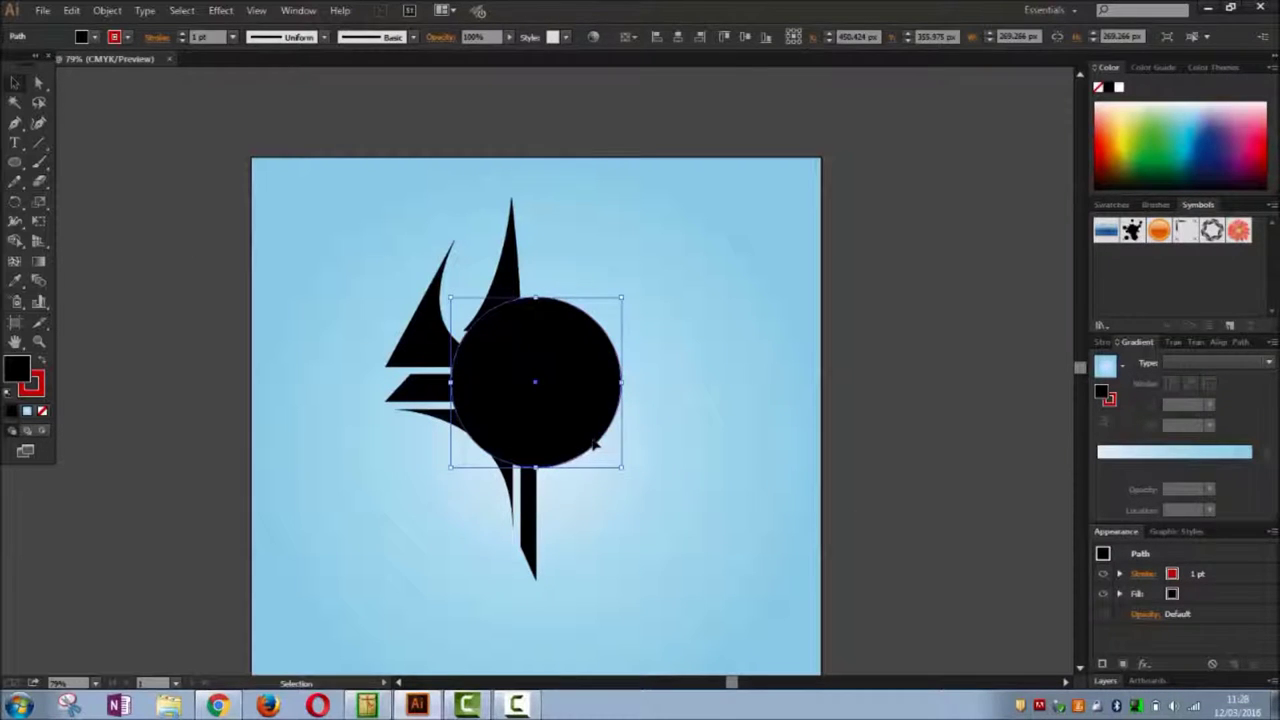
left_click_drag(587, 443, 565, 436)
left_click(893, 480)
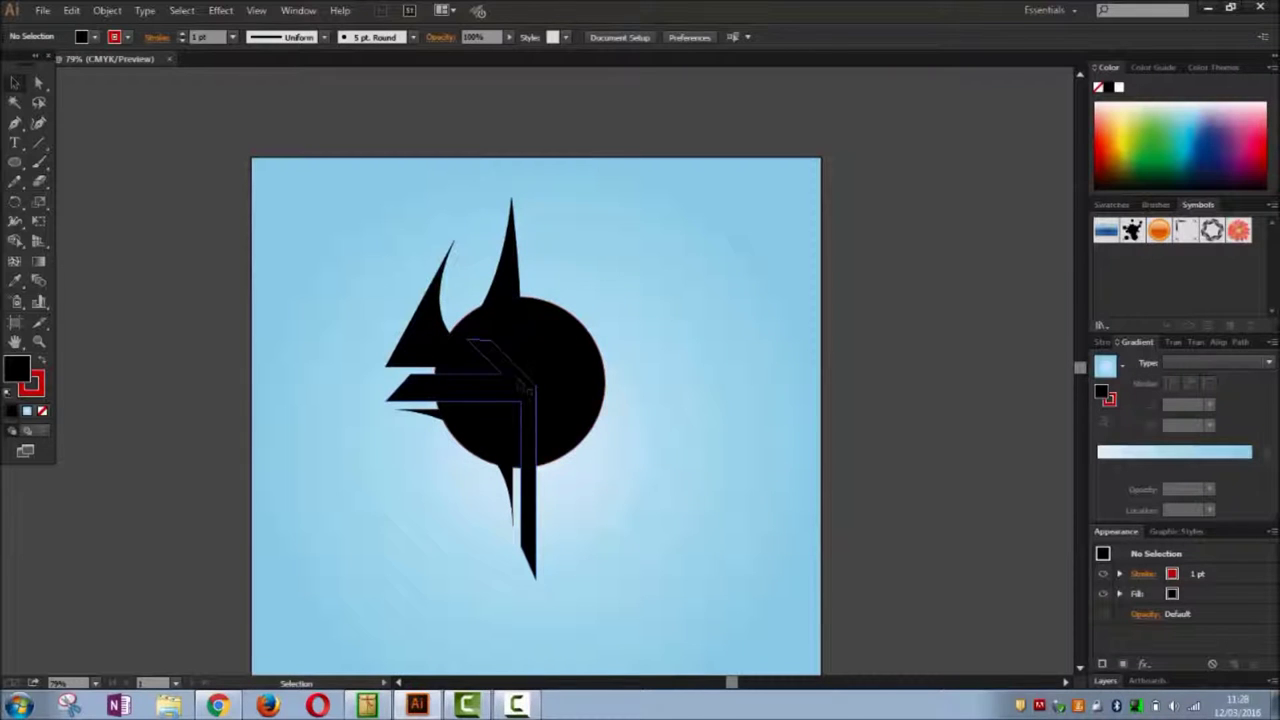
Try the Pathfinder Intersect and Outline operations on the circle together with all the Pen shapes, undoing the outline.
left_click_drag(314, 249, 648, 516)
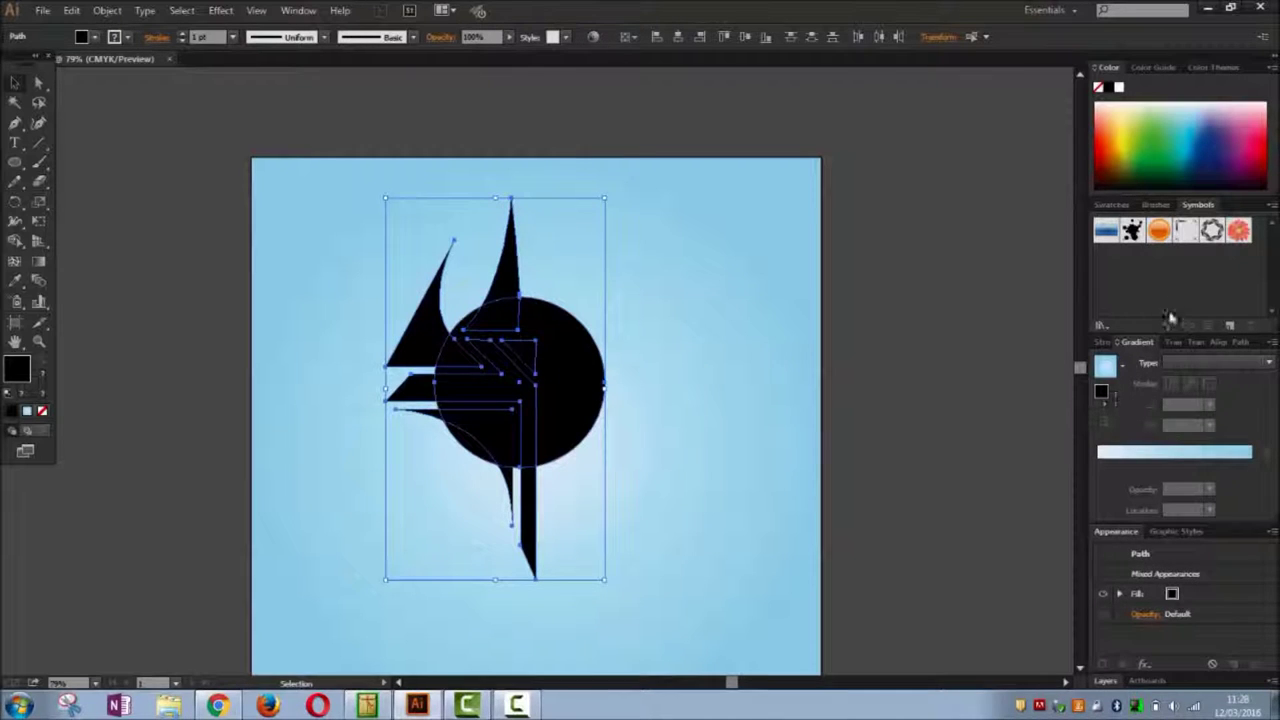
left_click(1236, 343)
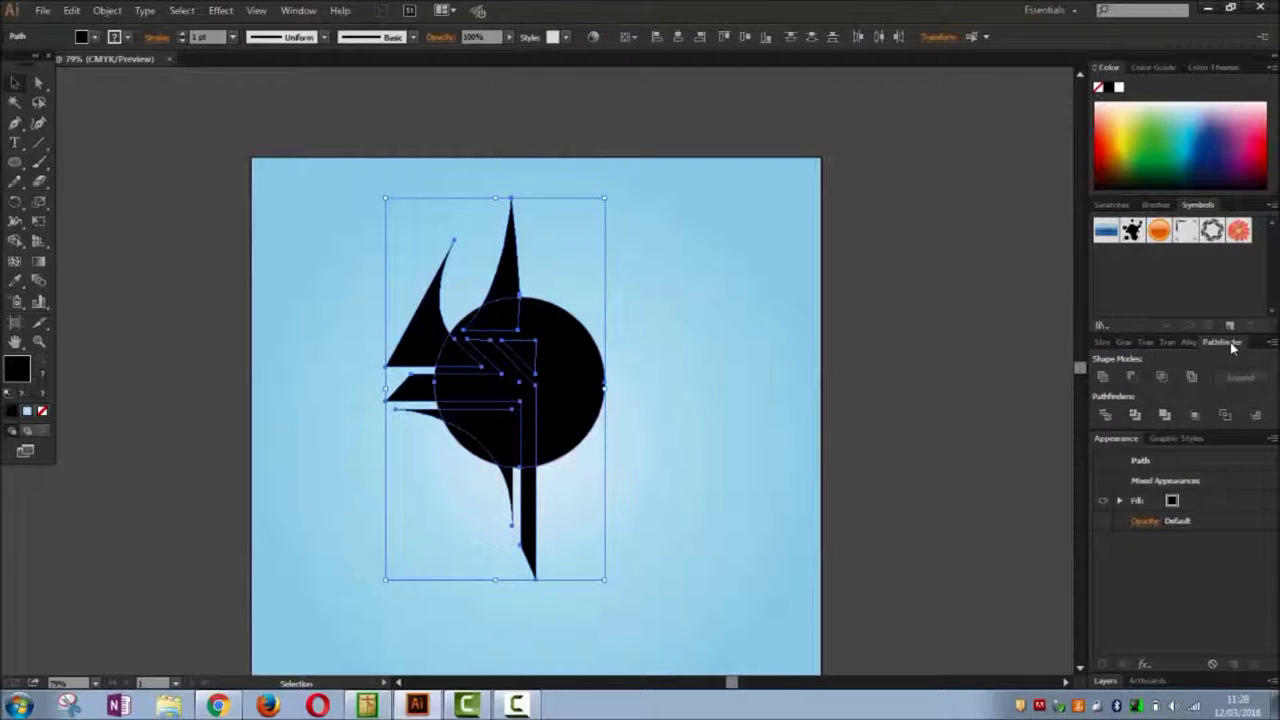
left_click(1163, 384)
left_click(796, 376)
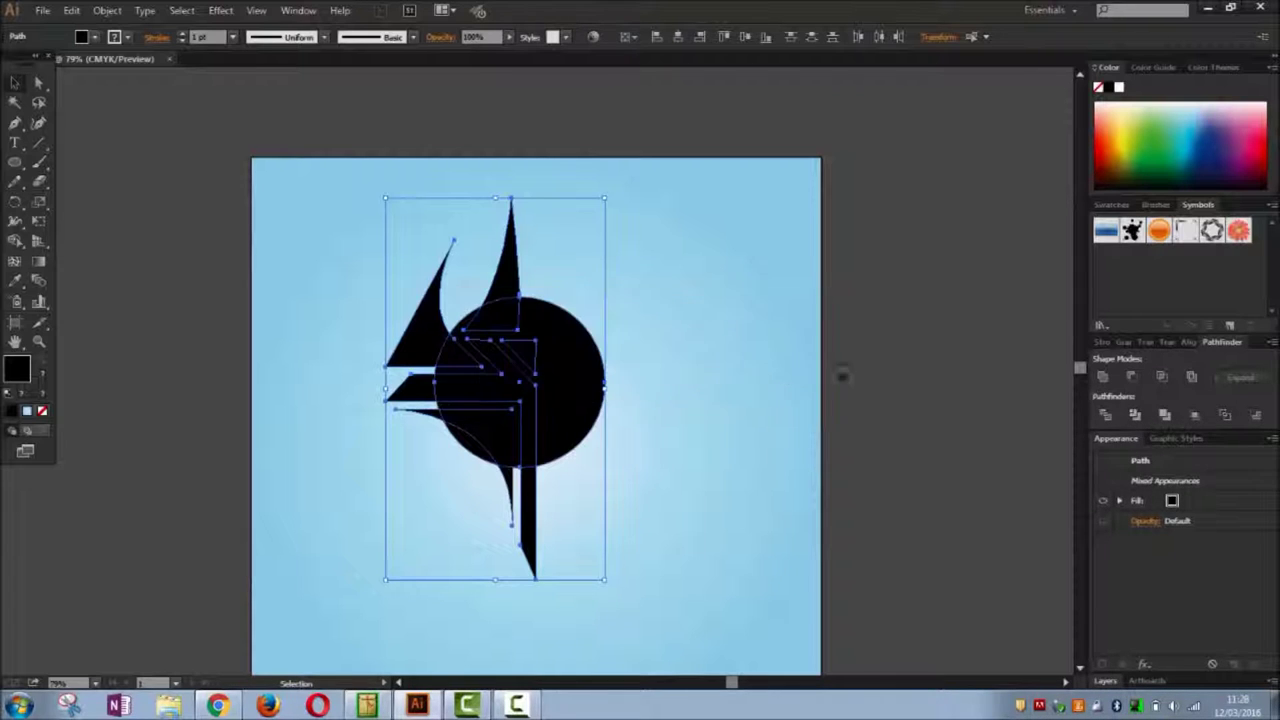
left_click(1226, 415)
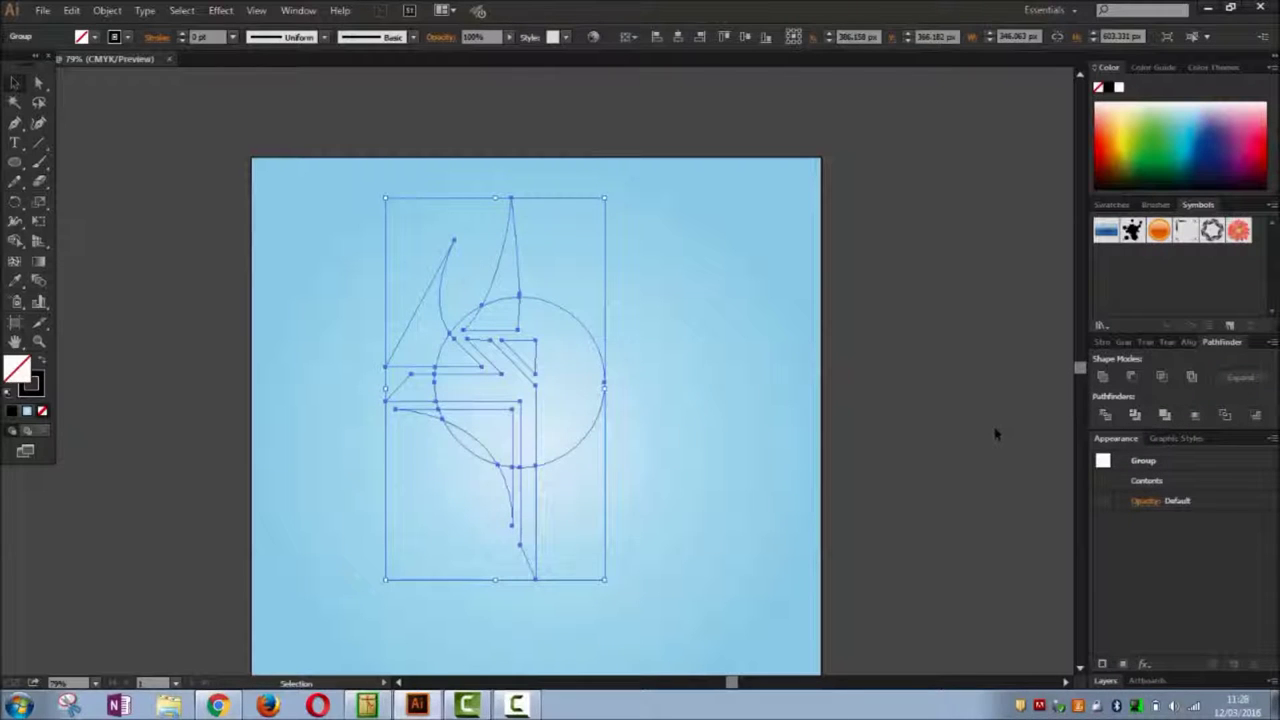
key("ctrl+z")
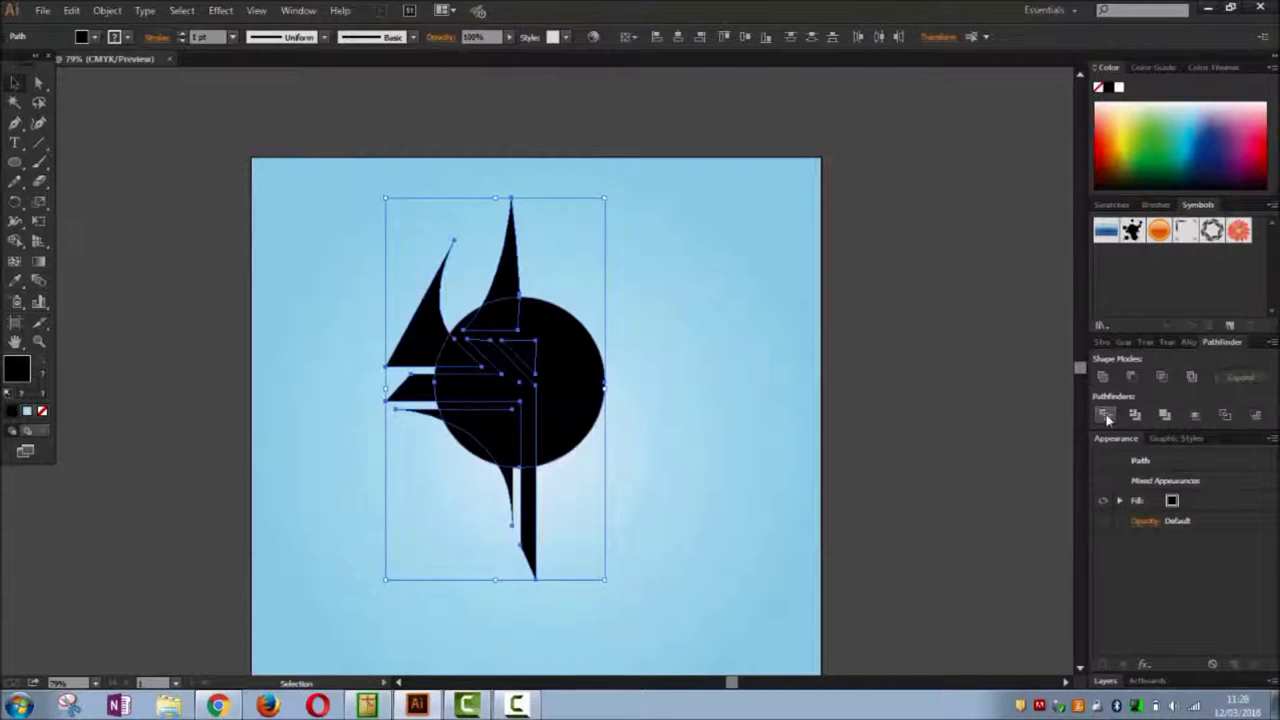
Try the Exclude shape mode on the overlapping circle and Pen shapes, inspect the resulting group and undo it.
left_click(1193, 379)
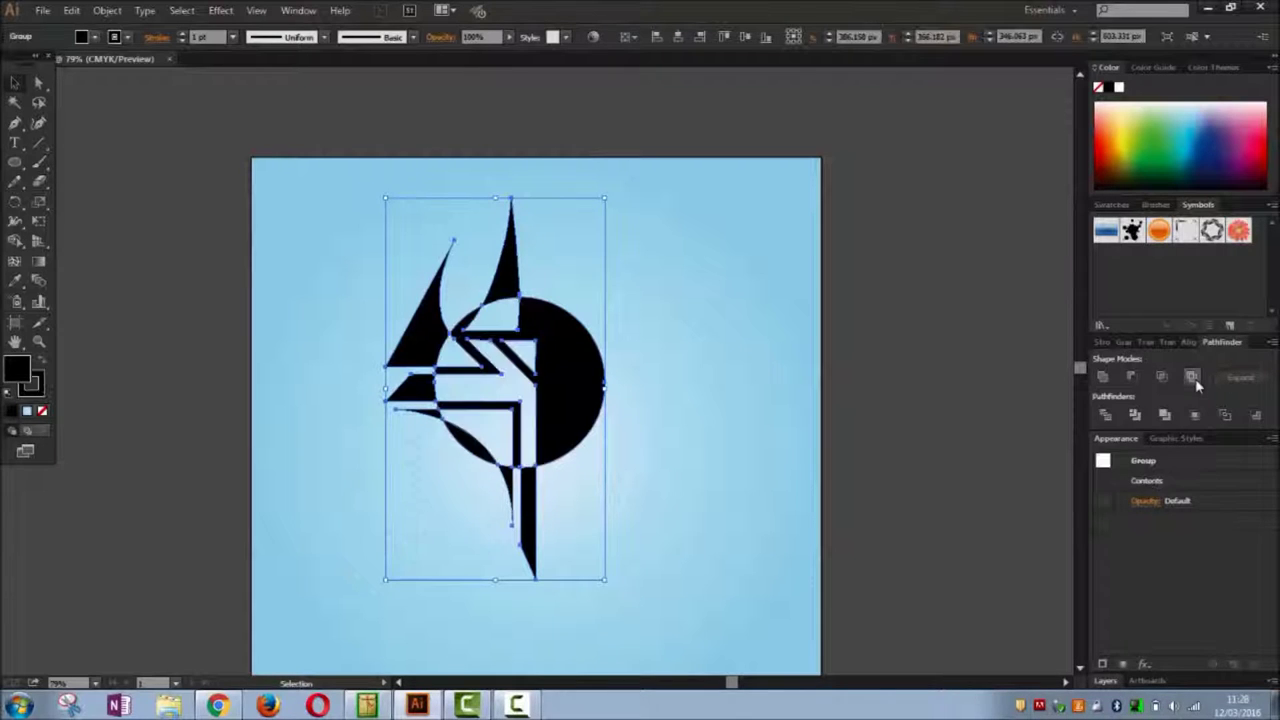
left_click(943, 497)
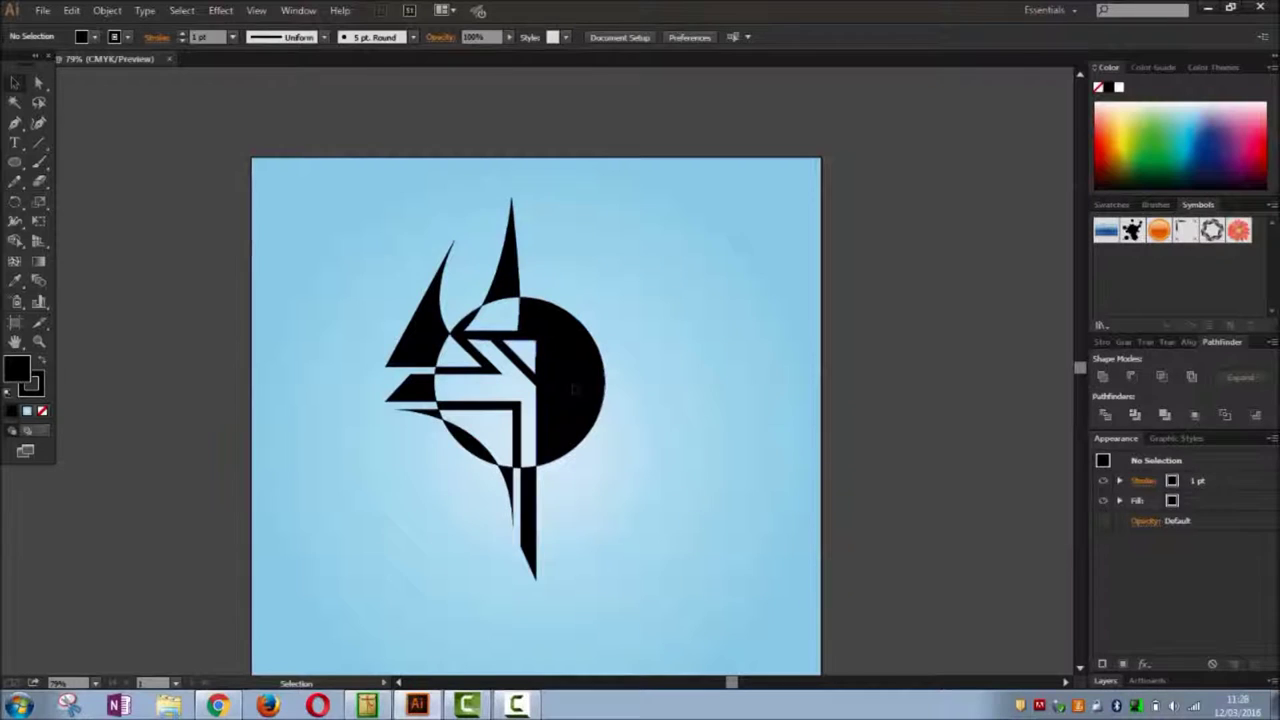
left_click(575, 390)
right_click(575, 390)
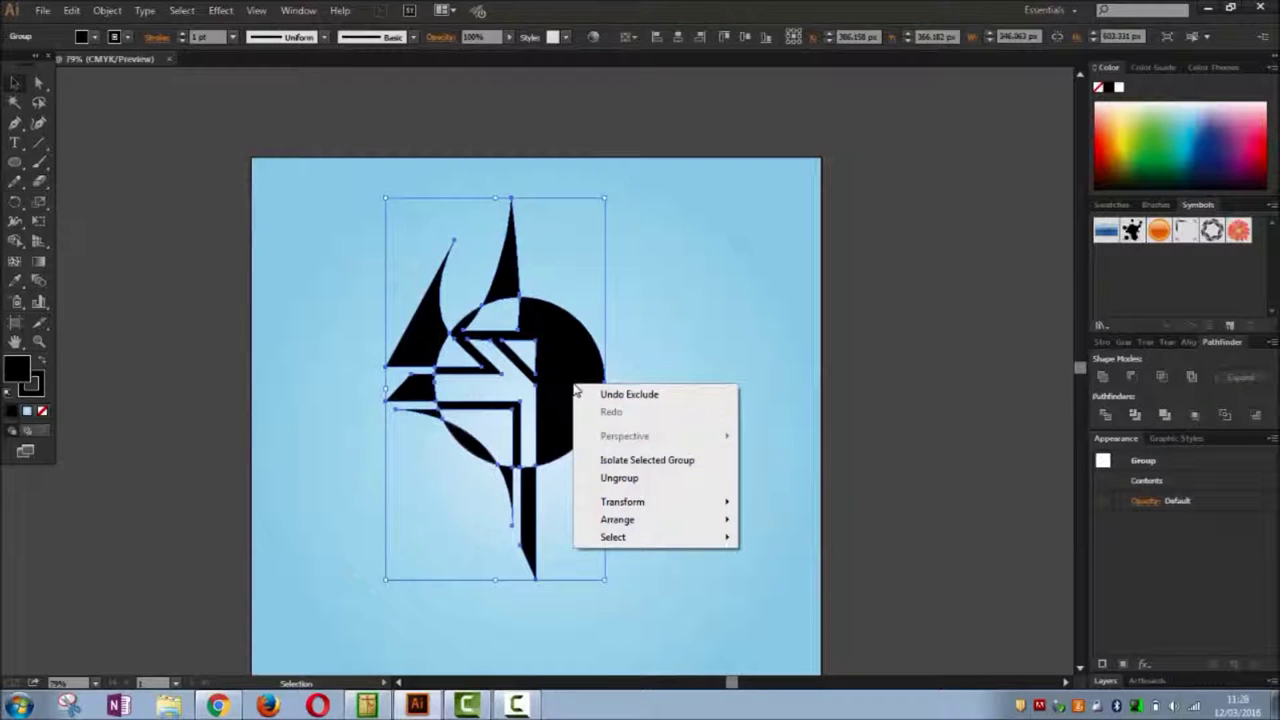
left_click(871, 426)
left_click(871, 426)
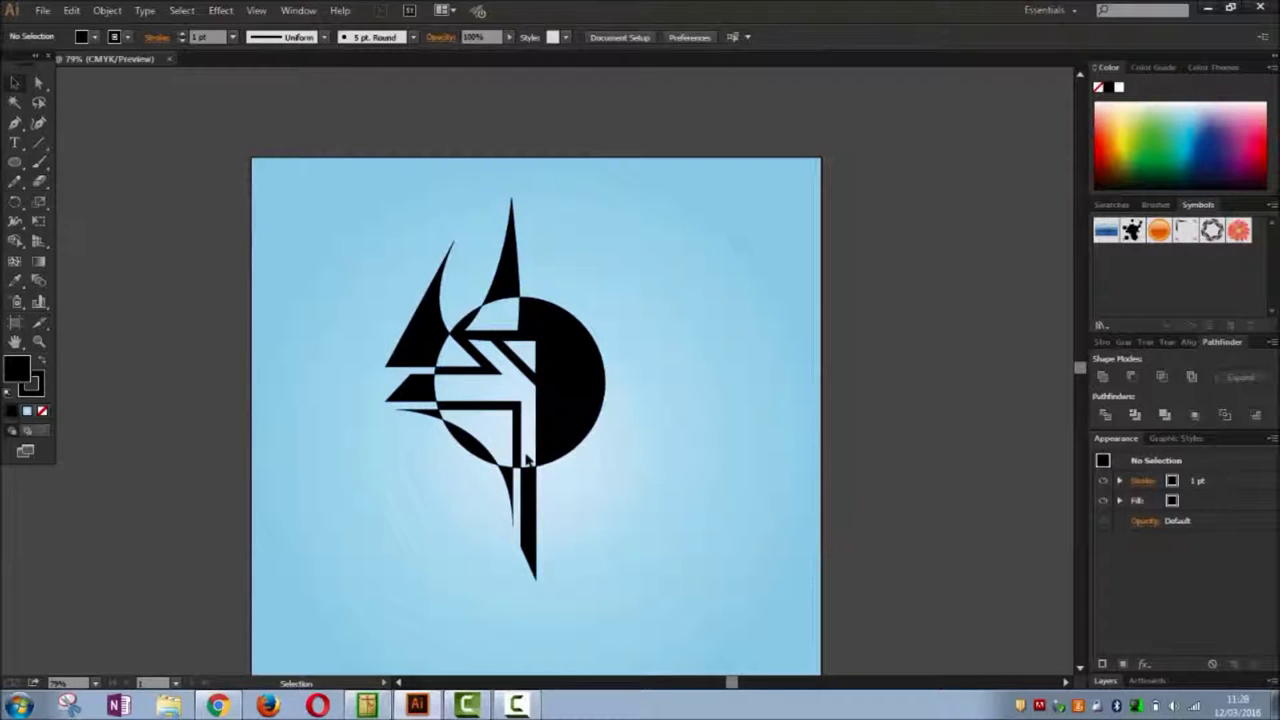
left_click(527, 460)
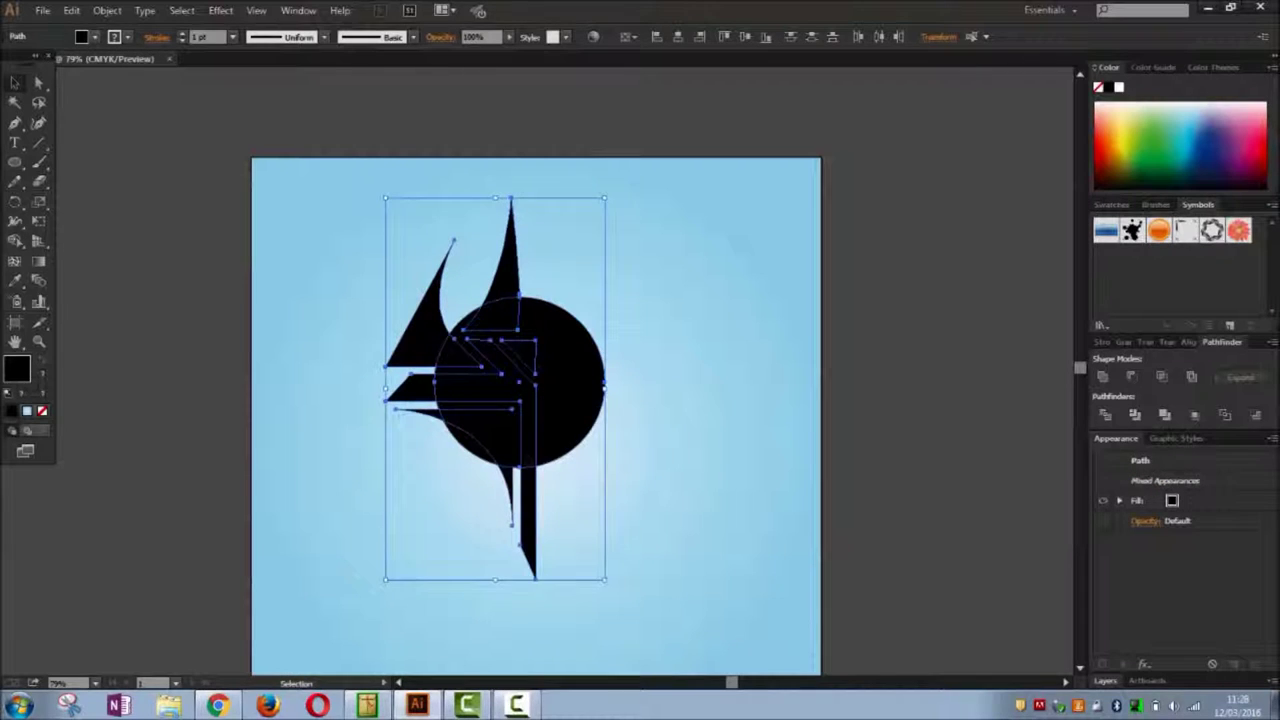
Try excluding the overlaps between the circle and Pen shapes as a compound shape and undo it.
left_click(1192, 377)
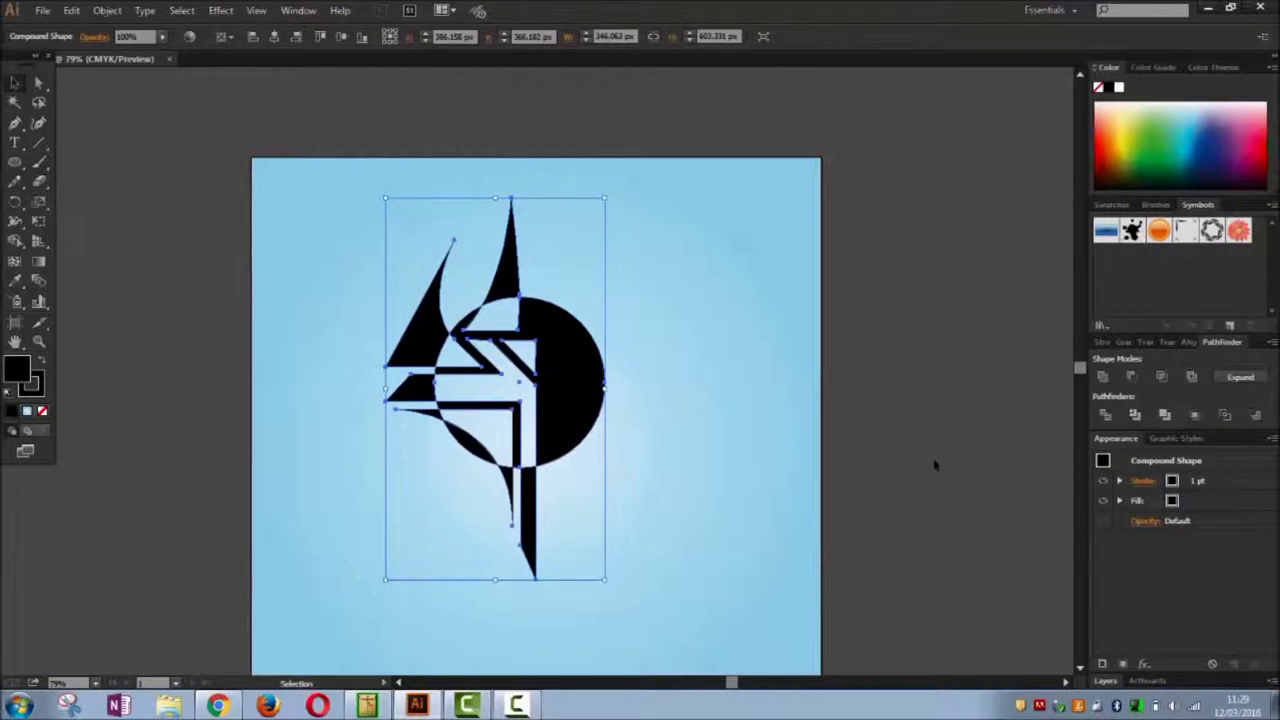
key("ctrl+z")
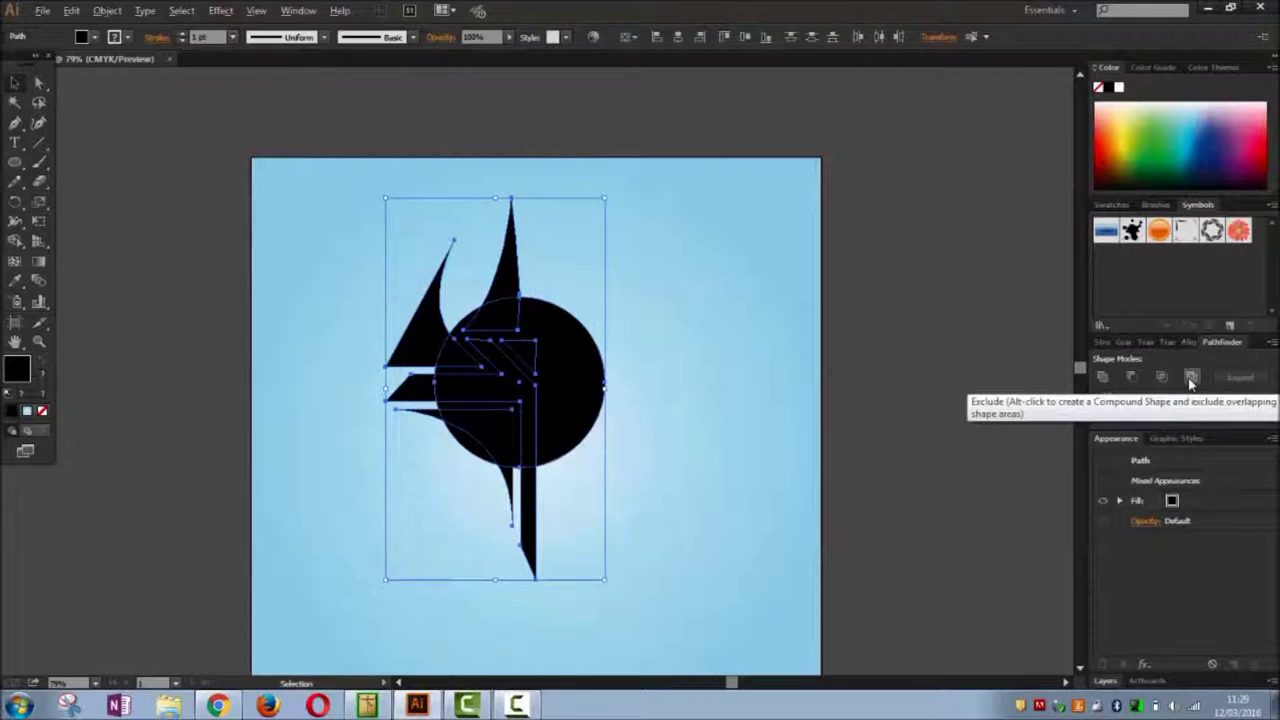
key("alt")
key("alt")
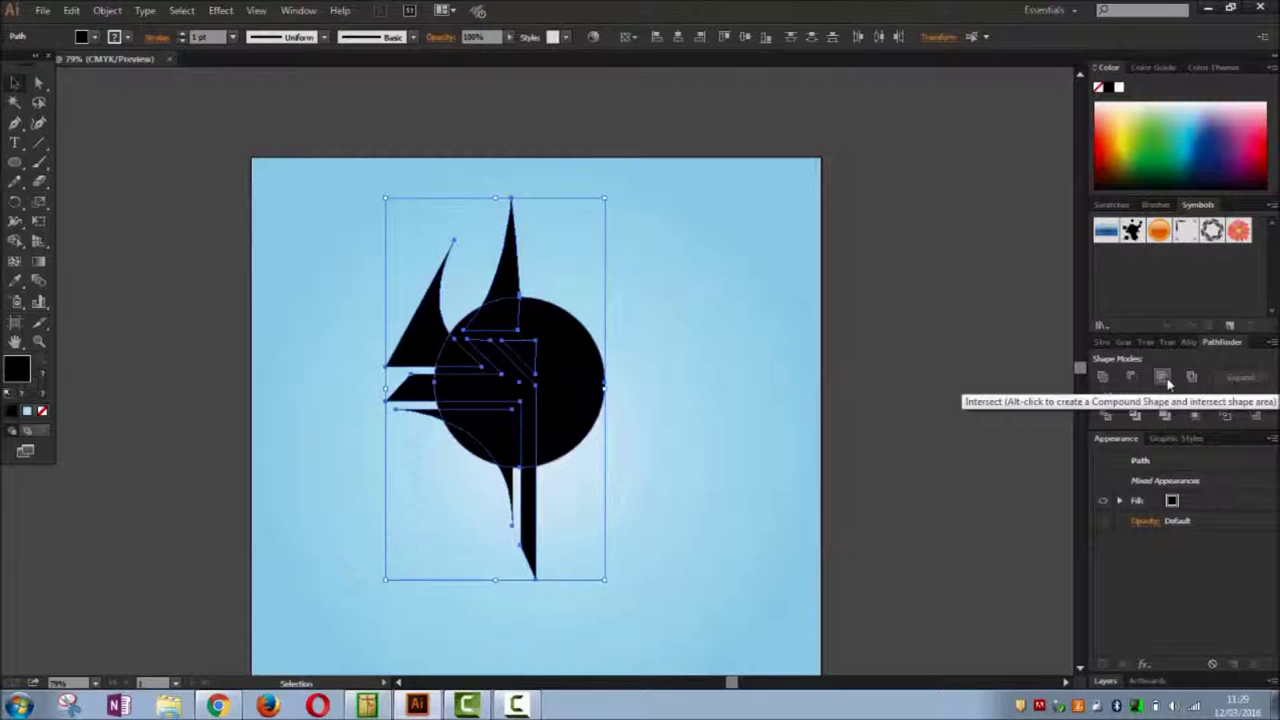
Try intersecting the circle and Pen shapes, directly and as a compound shape, and undo the attempt.
left_click(1168, 384)
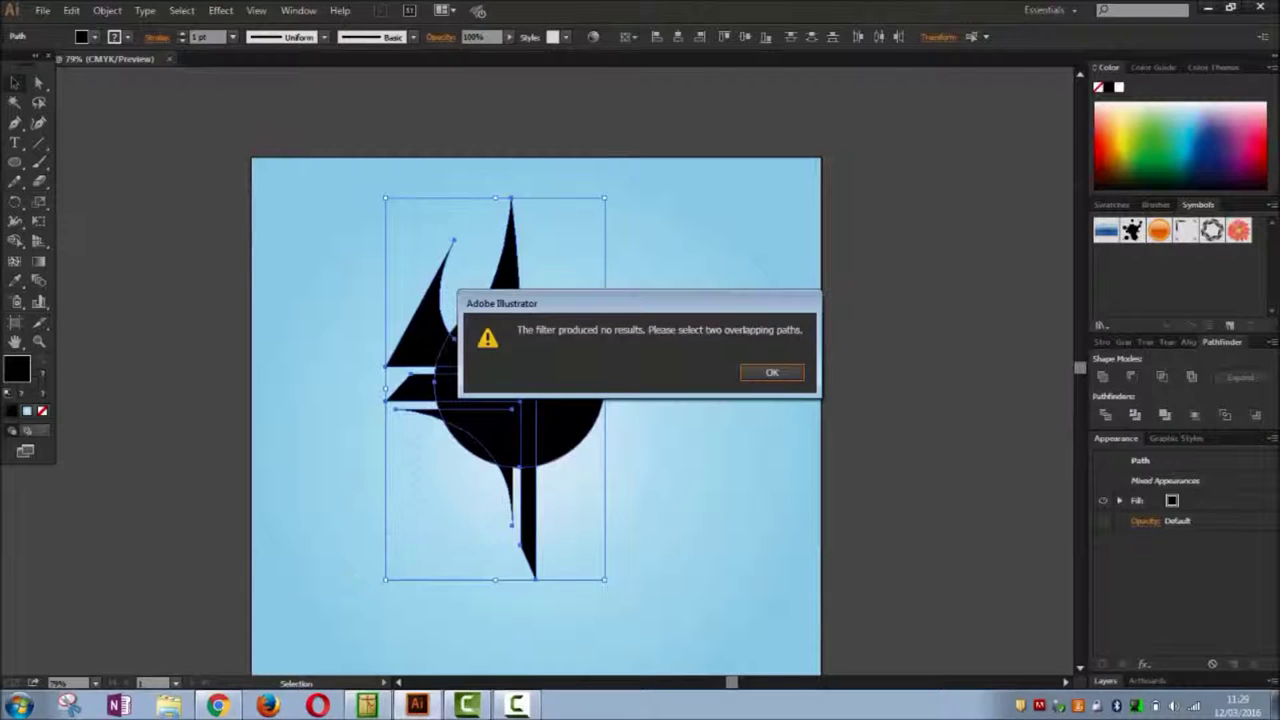
left_click(790, 372)
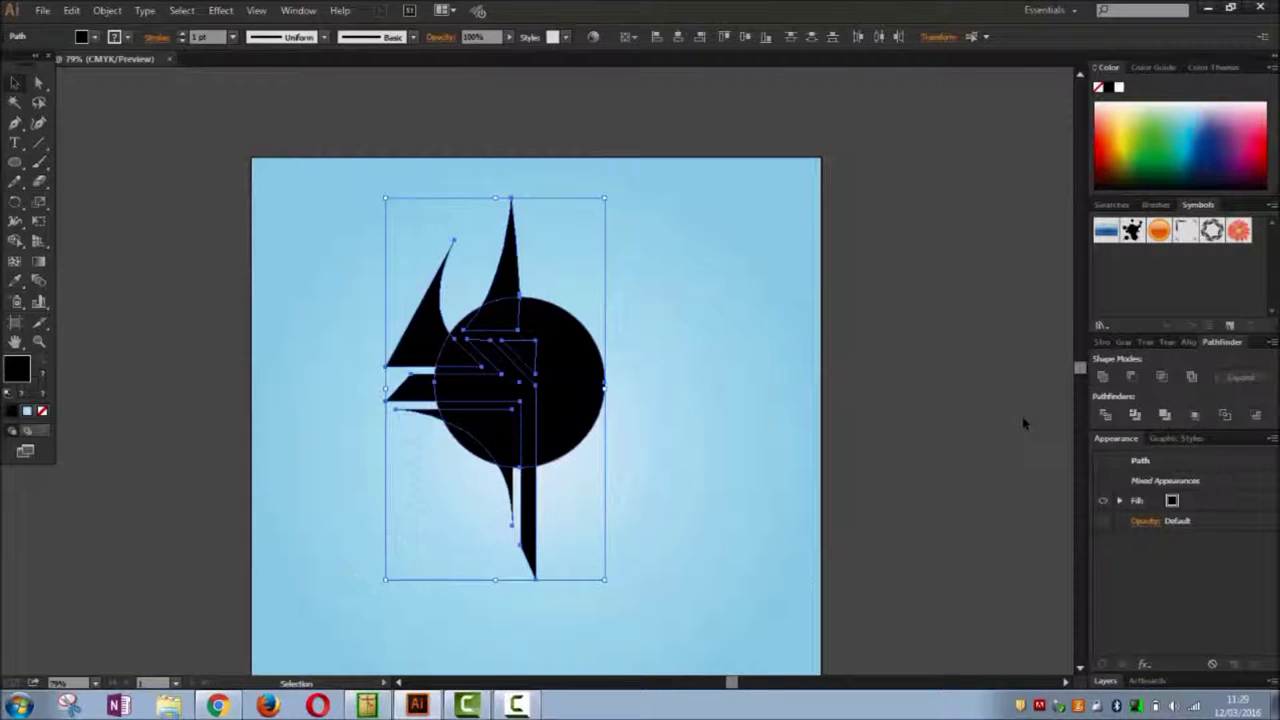
left_click(1162, 376, "alt")
key("ctrl+z")
left_click(15, 241)
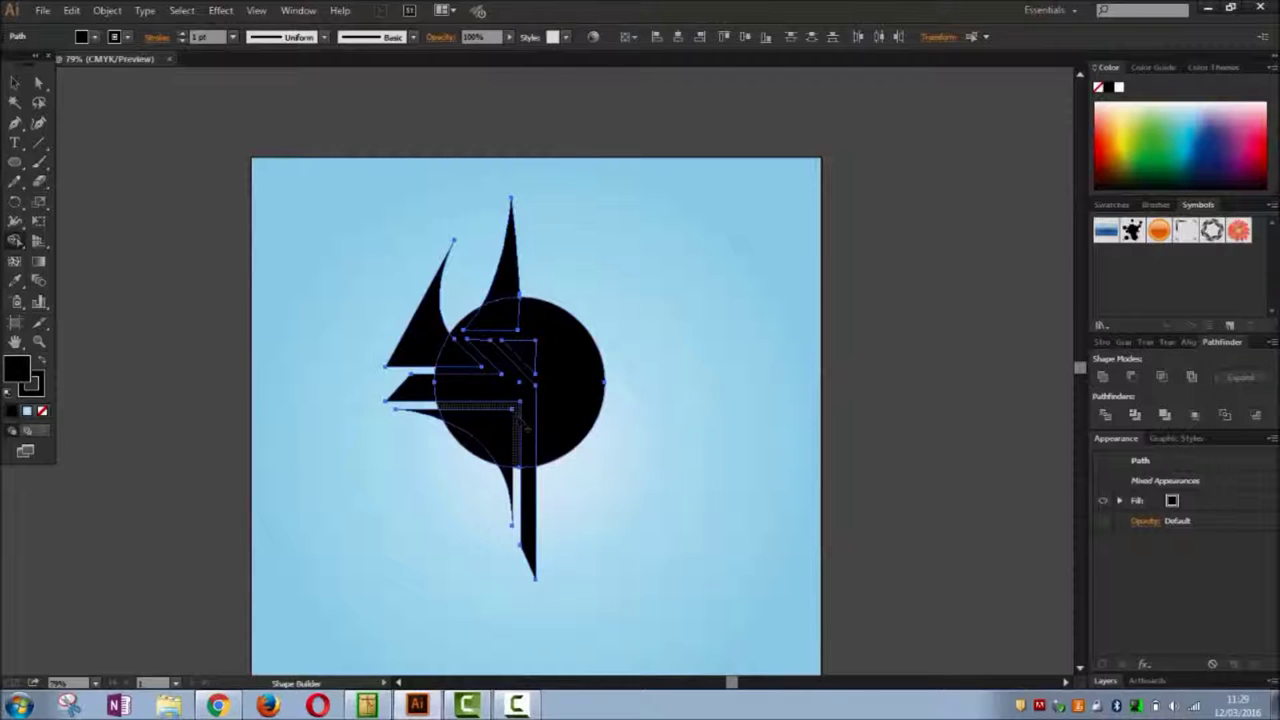
left_click(18, 88)
Pull the circle alone out to the lower right of the design and try deleting it.
left_click(173, 315)
left_click_drag(577, 441, 694, 562)
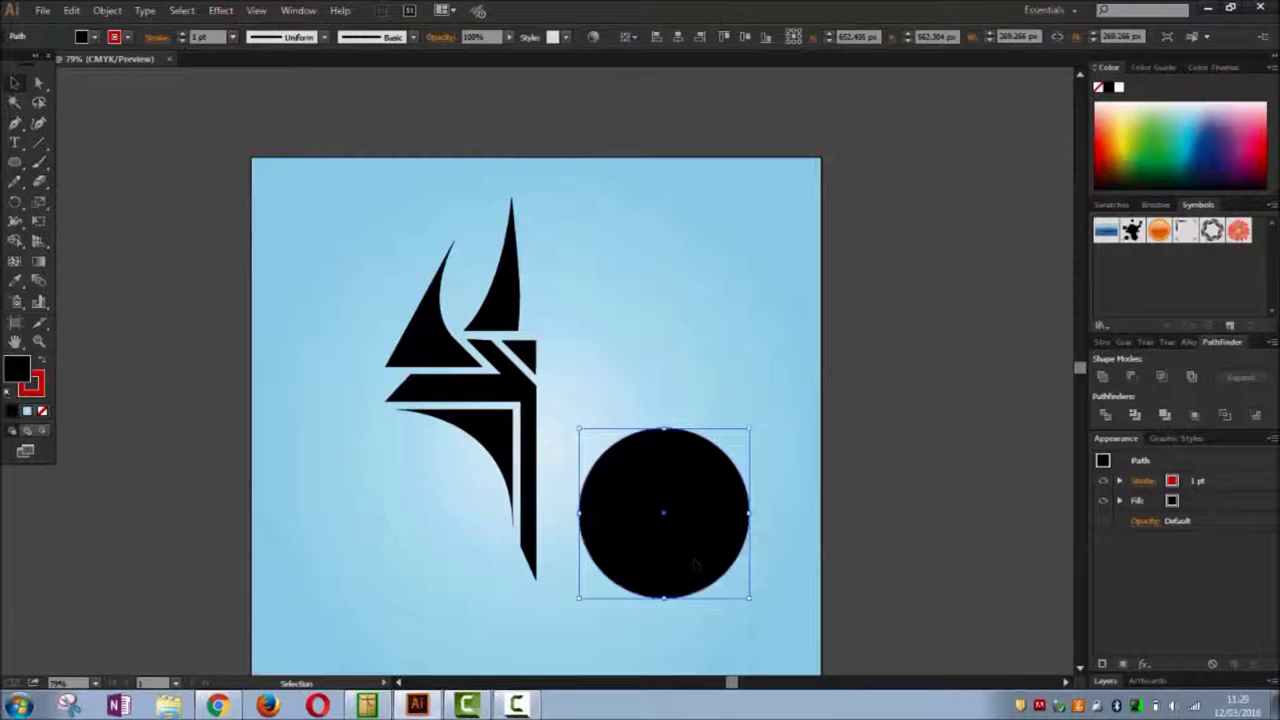
key("Delete")
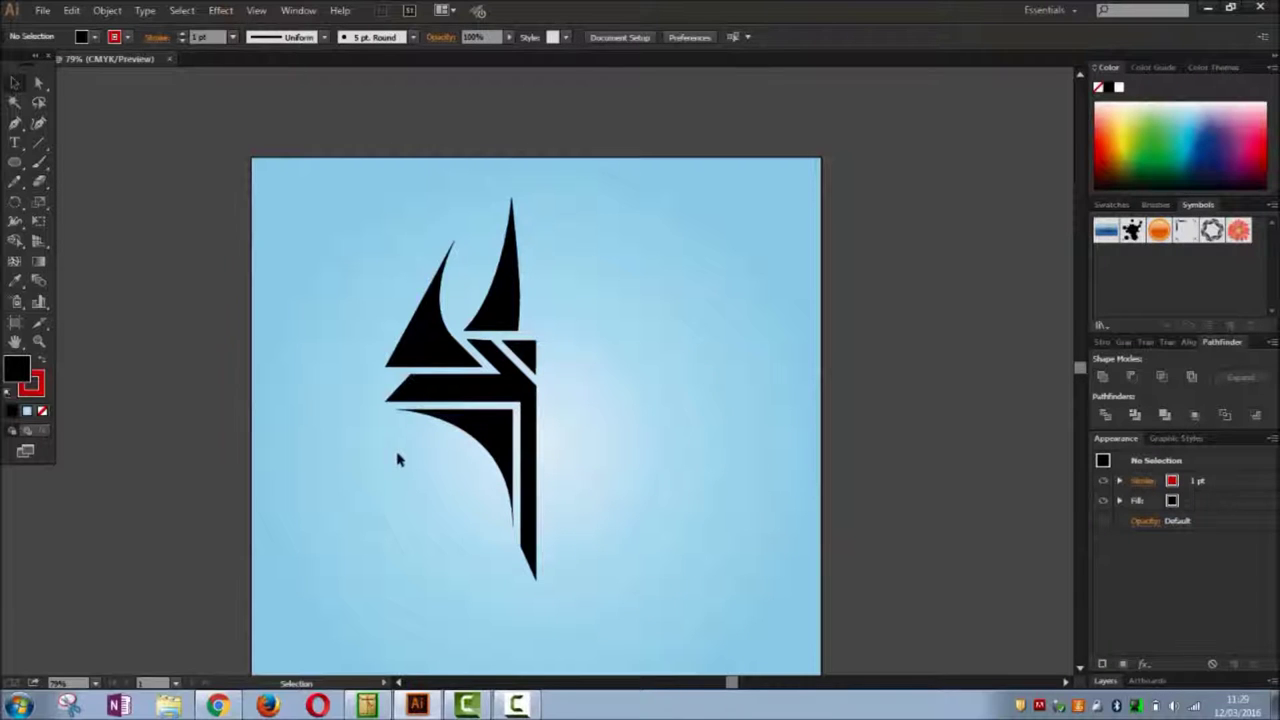
key("ctrl+z")
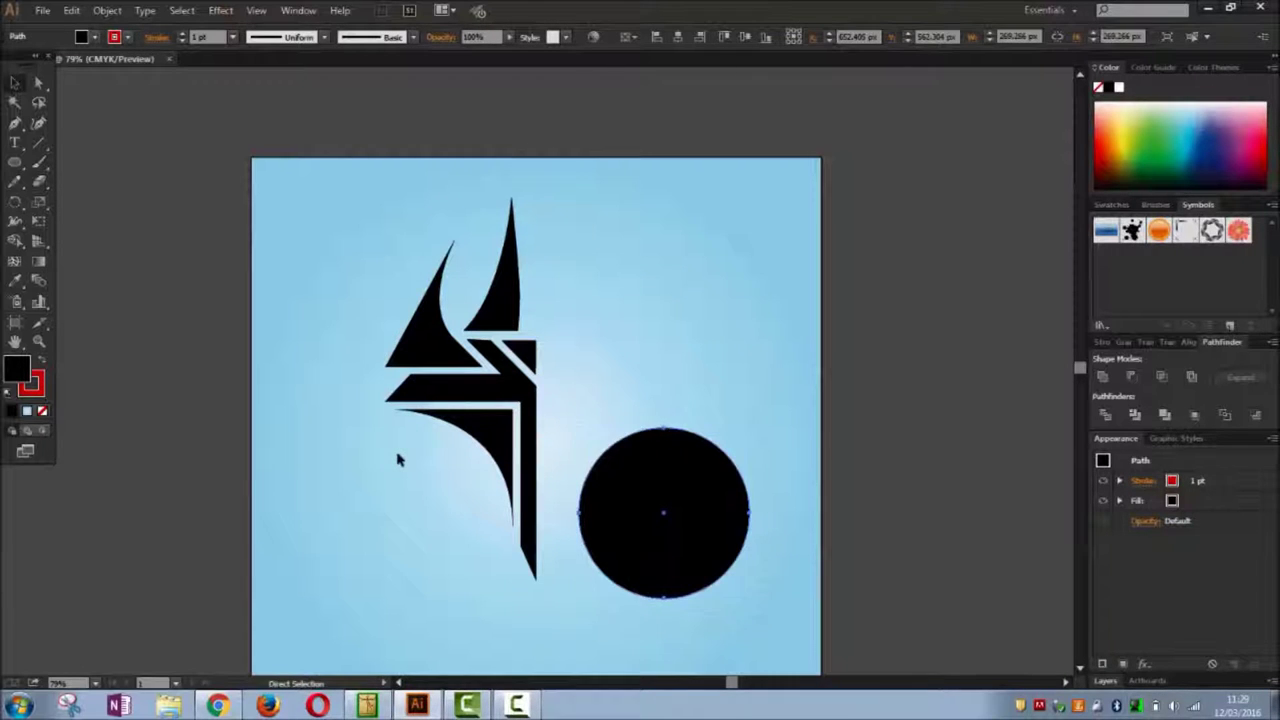
Move the circle about 390 px left and 11 px up, against the curved lower-left Pen shape, and deselect it.
left_click_drag(652, 494, 406, 490)
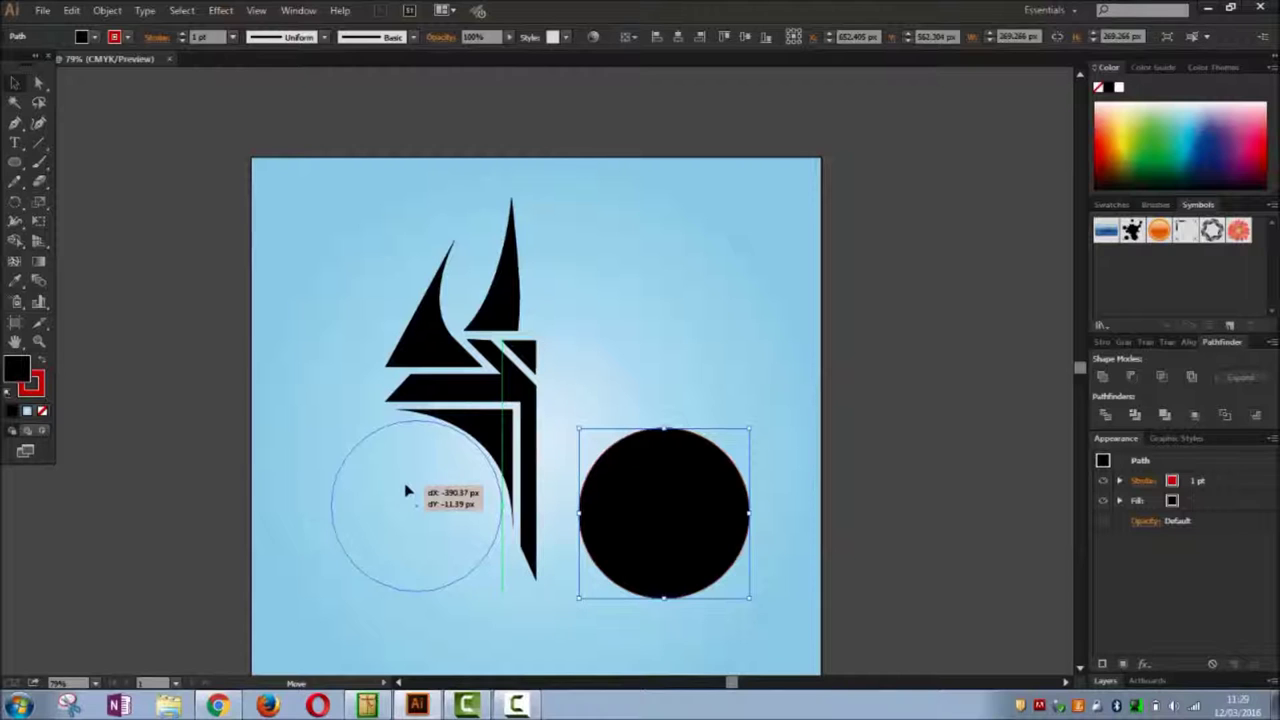
left_click_drag(406, 490, 406, 490)
left_click(240, 503)
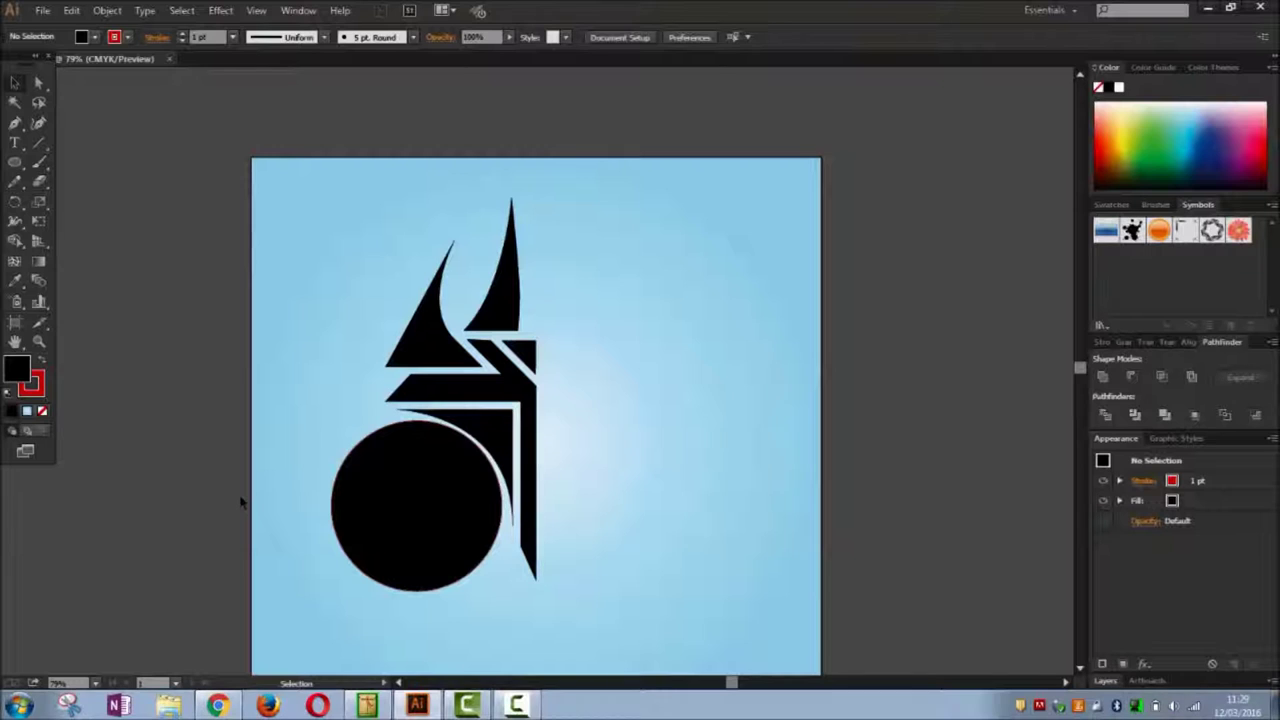
Delete the black circle beside the curved lower-left Pen shape.
left_click(390, 489)
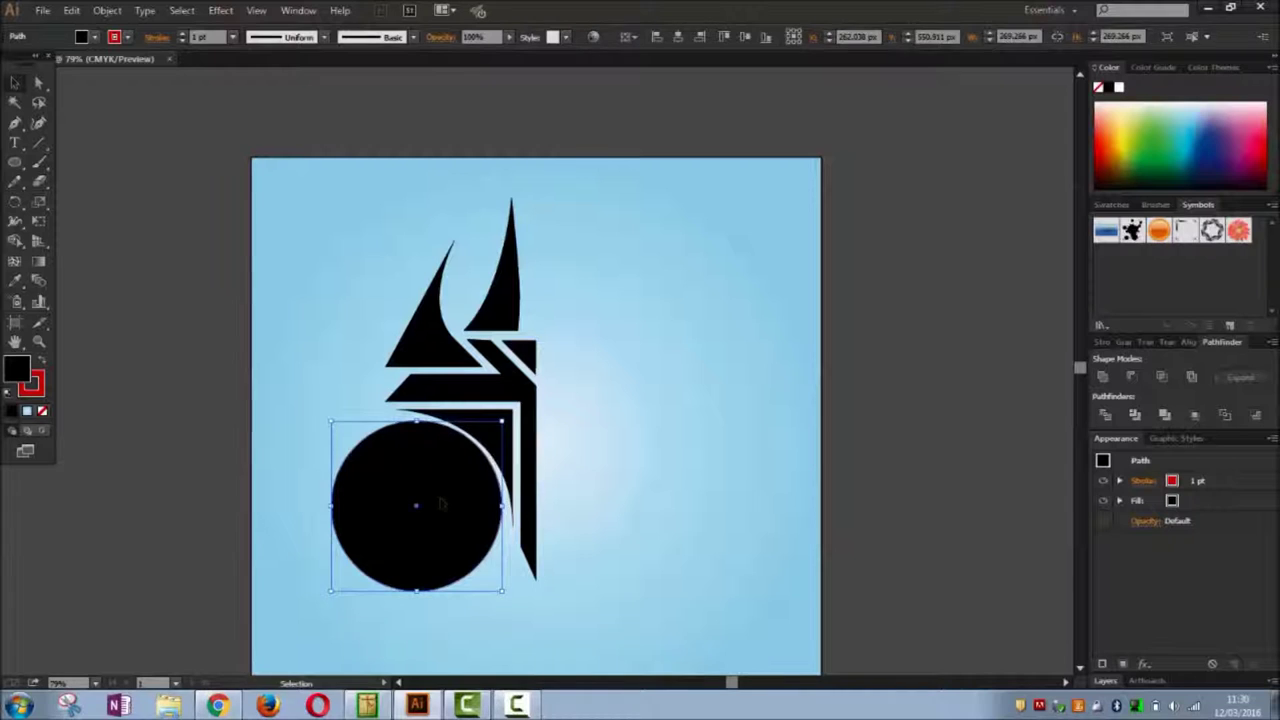
key("Delete")
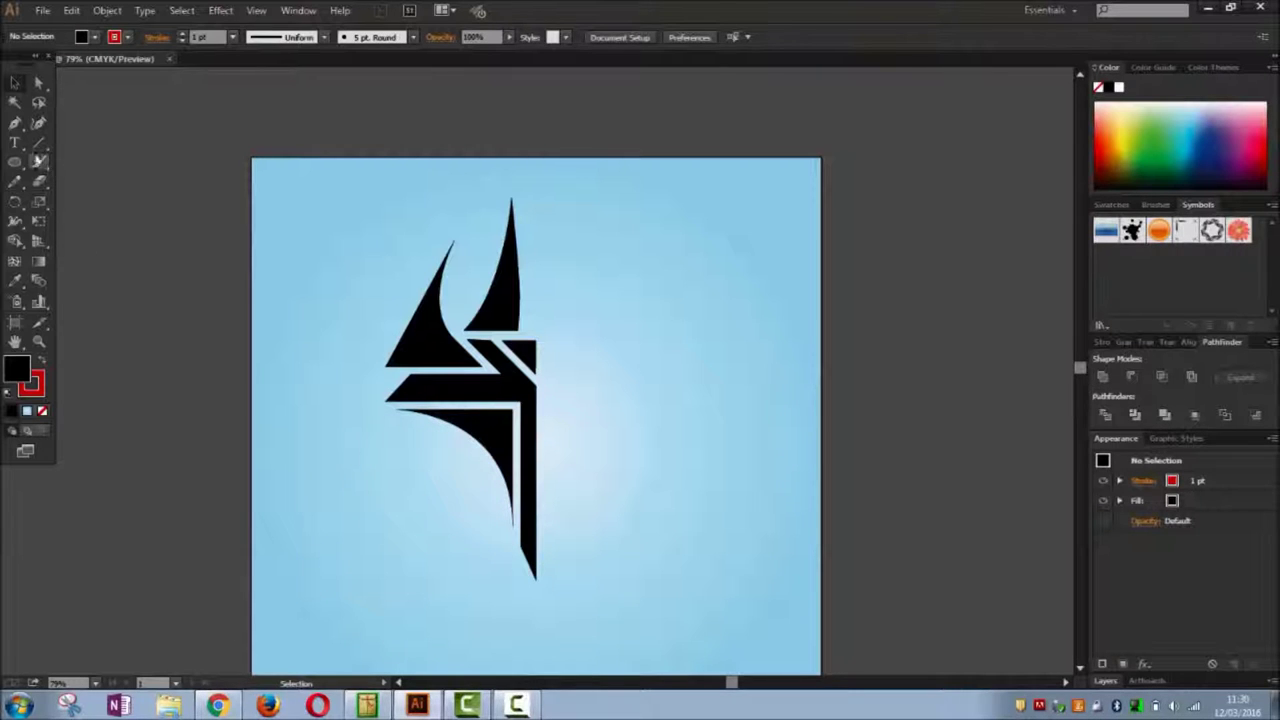
left_click(15, 122)
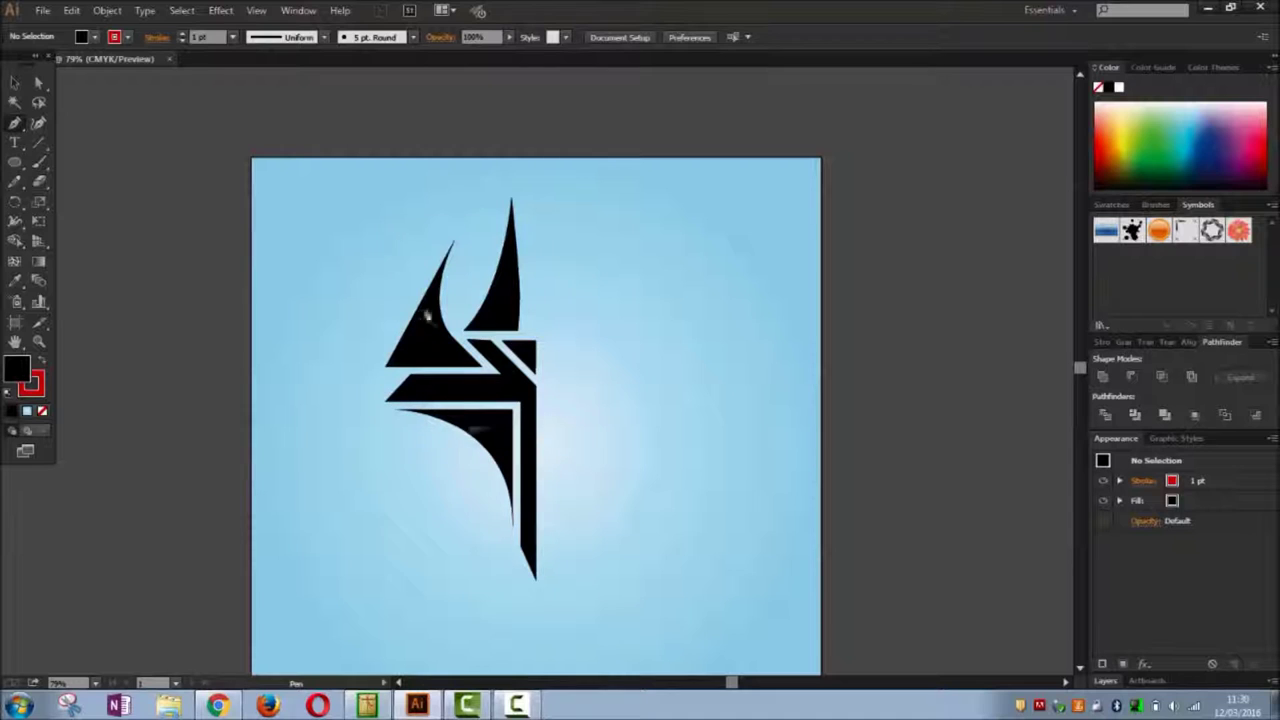
left_click(14, 82)
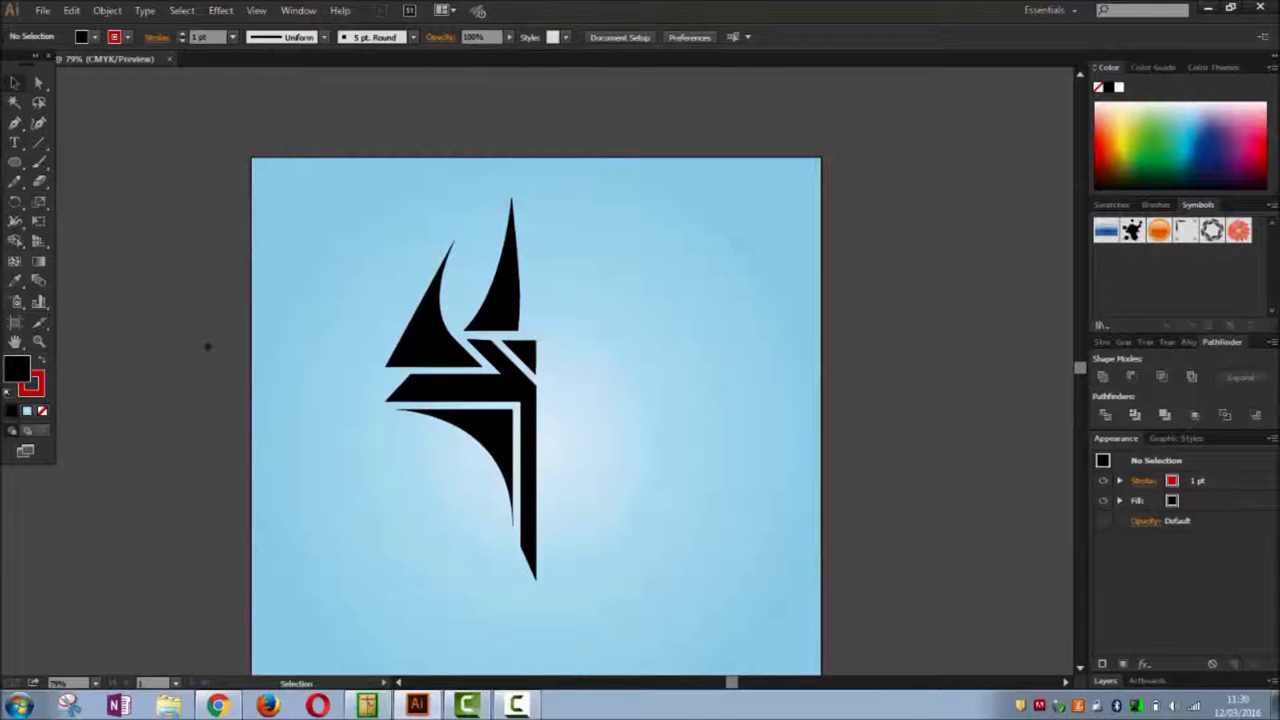
Extend the pointed arm tip of the black bar shape 40 px to the left by moving its two end anchors, and deselect it.
left_click(412, 381)
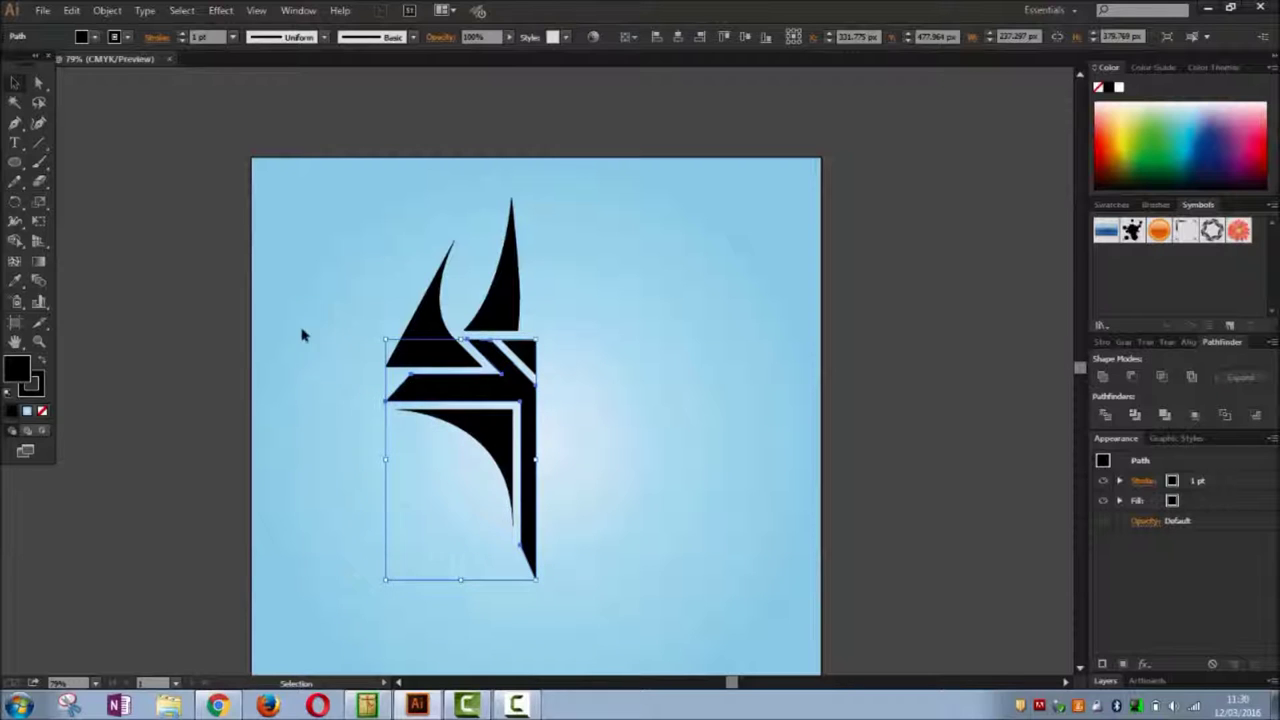
left_click(38, 82)
left_click(413, 383)
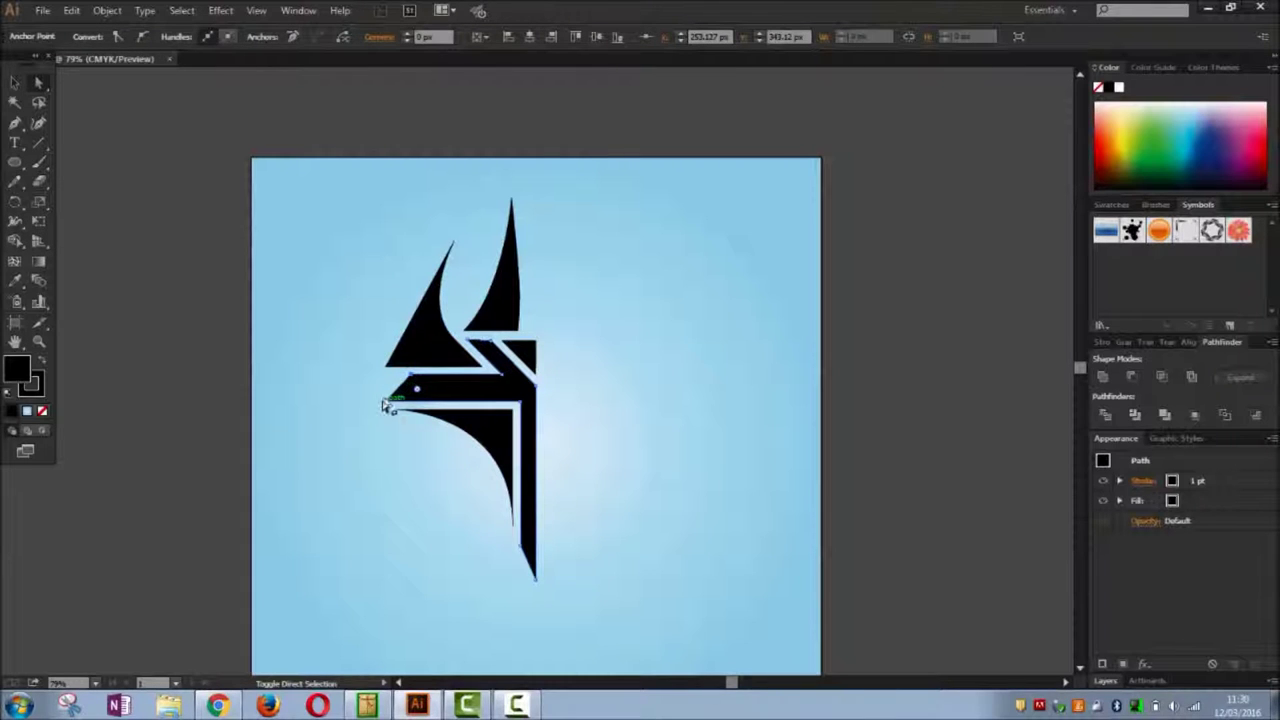
left_click(387, 402, "shift")
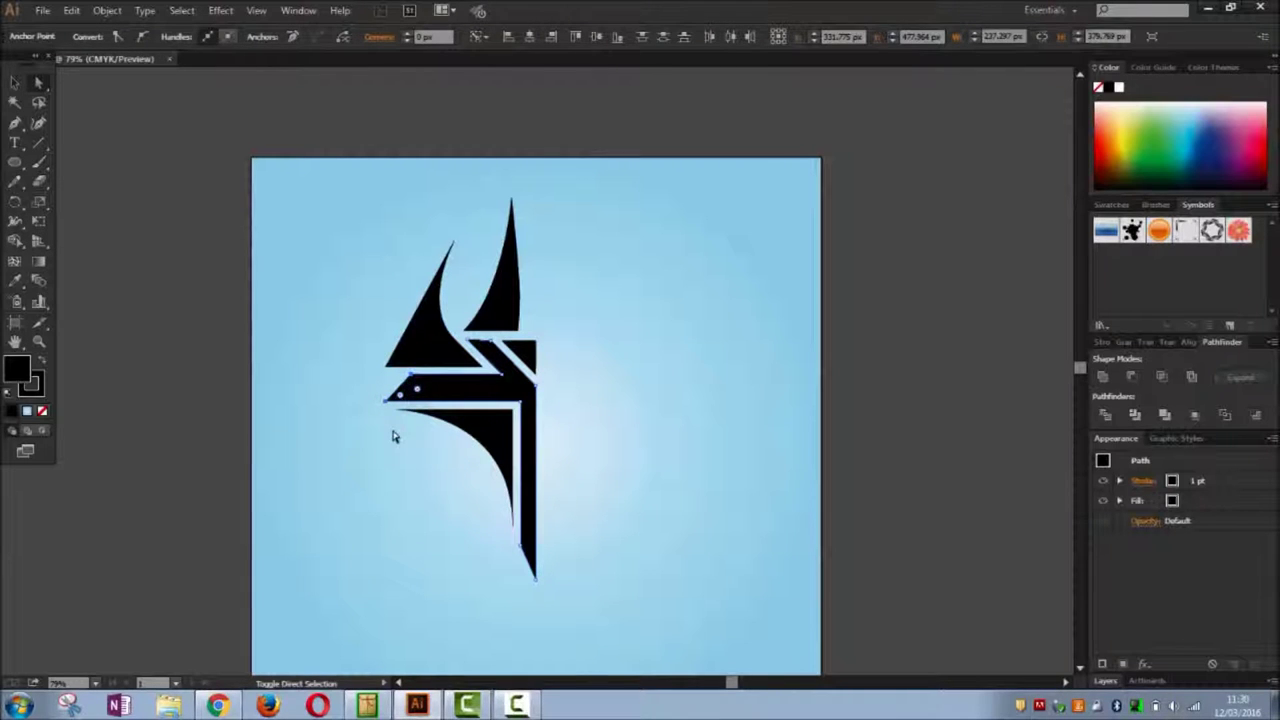
key("shift+Left")
key("shift+Left")
key("shift+Left")
key("shift+Left")
key("shift+Left")
key("shift+Left")
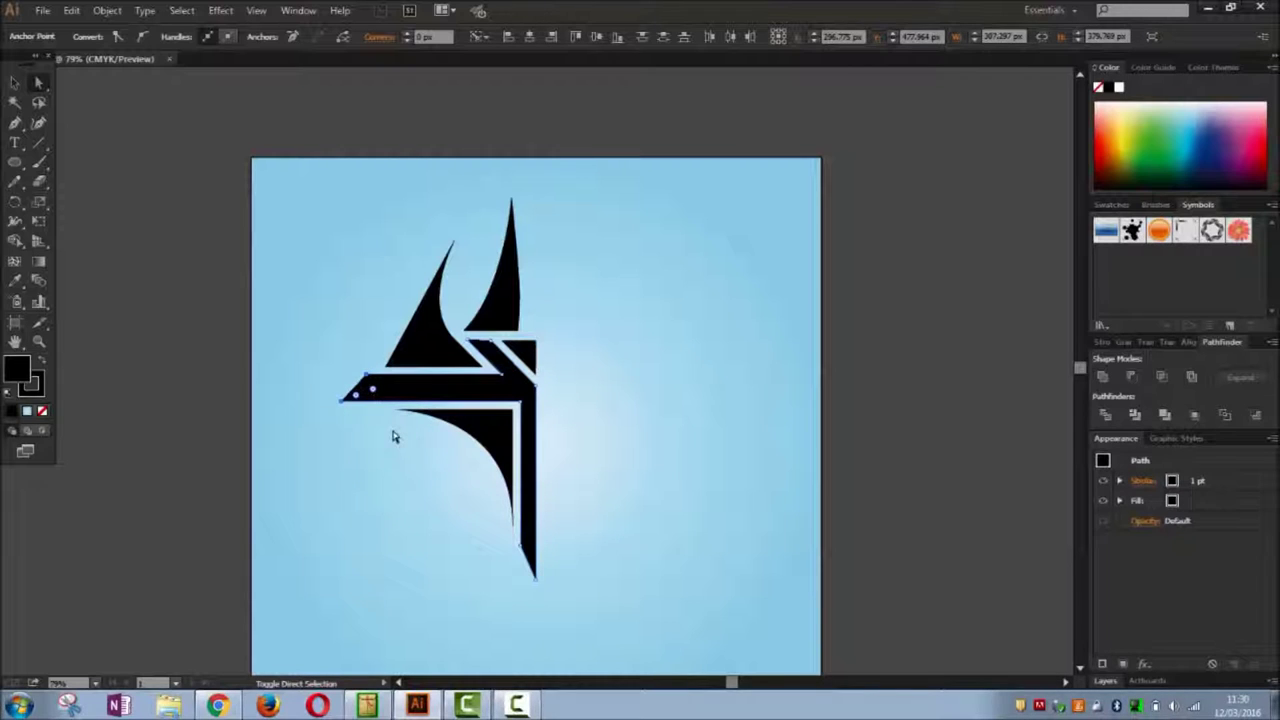
key("shift+Right")
key("shift+Right")
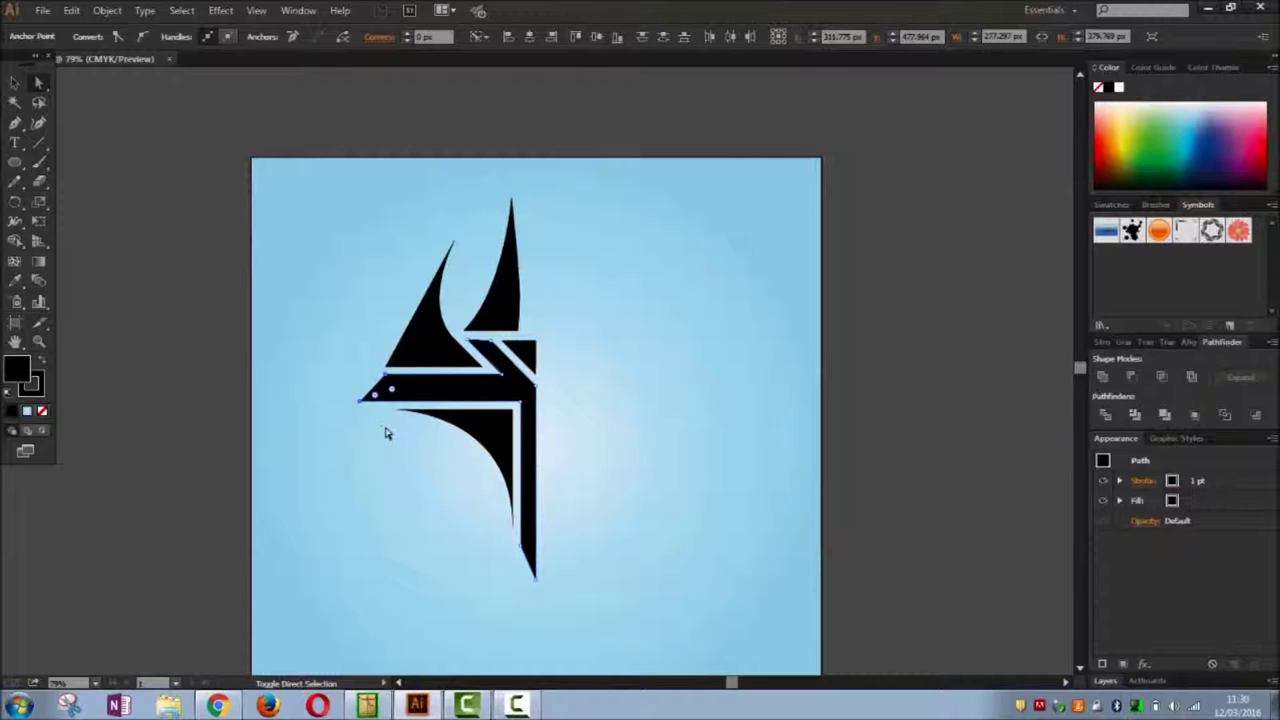
left_click(163, 223)
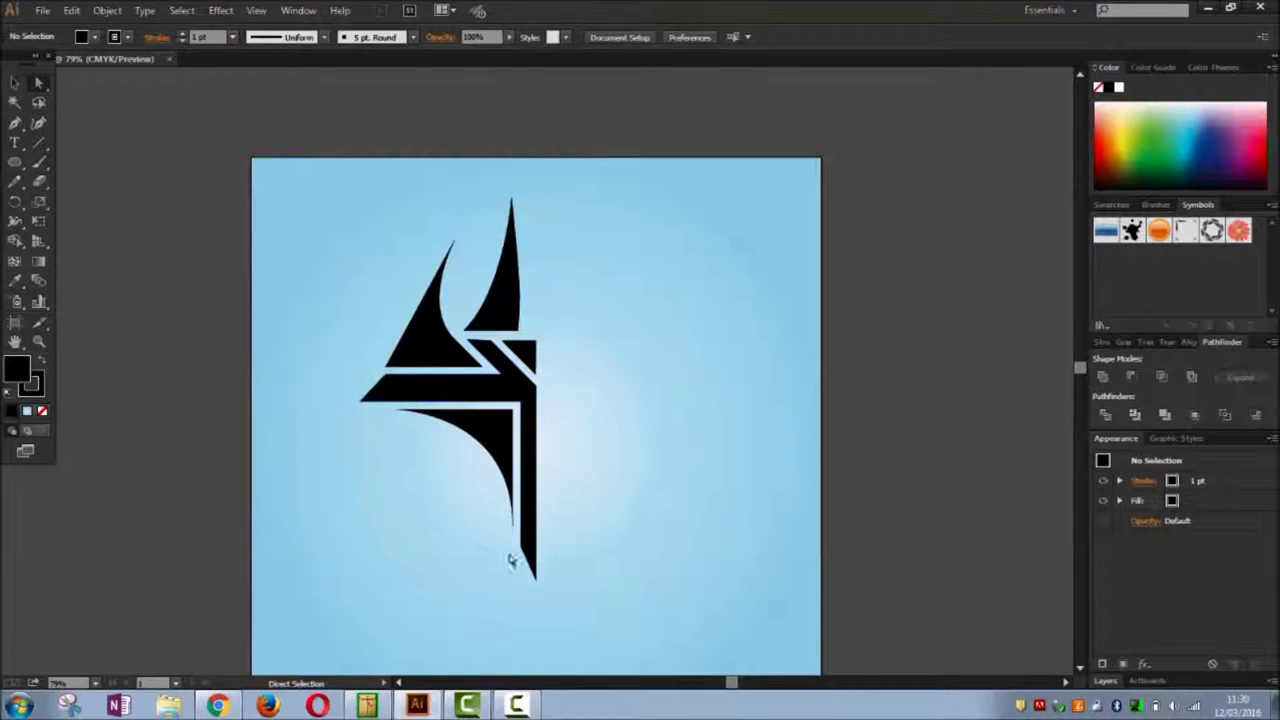
Shorten the vertical bar slightly by nudging the two anchors of its pointed lower end upward, and deselect it.
left_click(15, 82)
left_click_drag(512, 534, 575, 615)
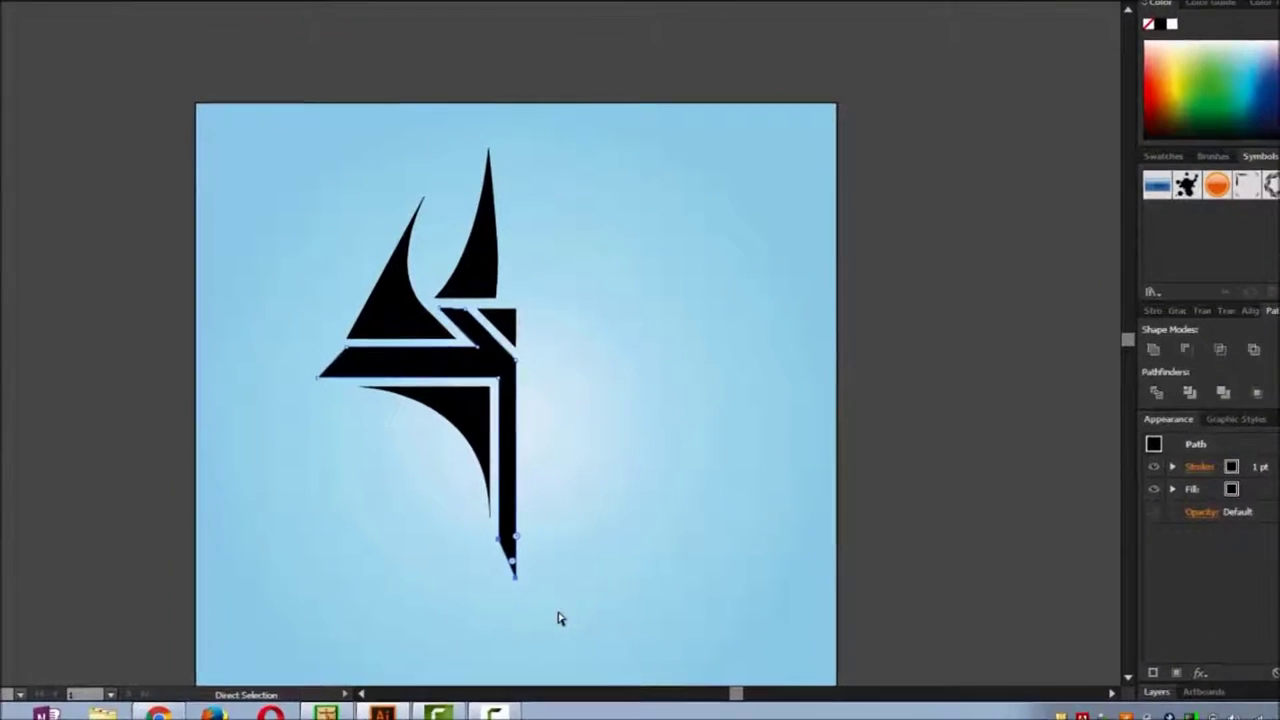
key("ctrl")
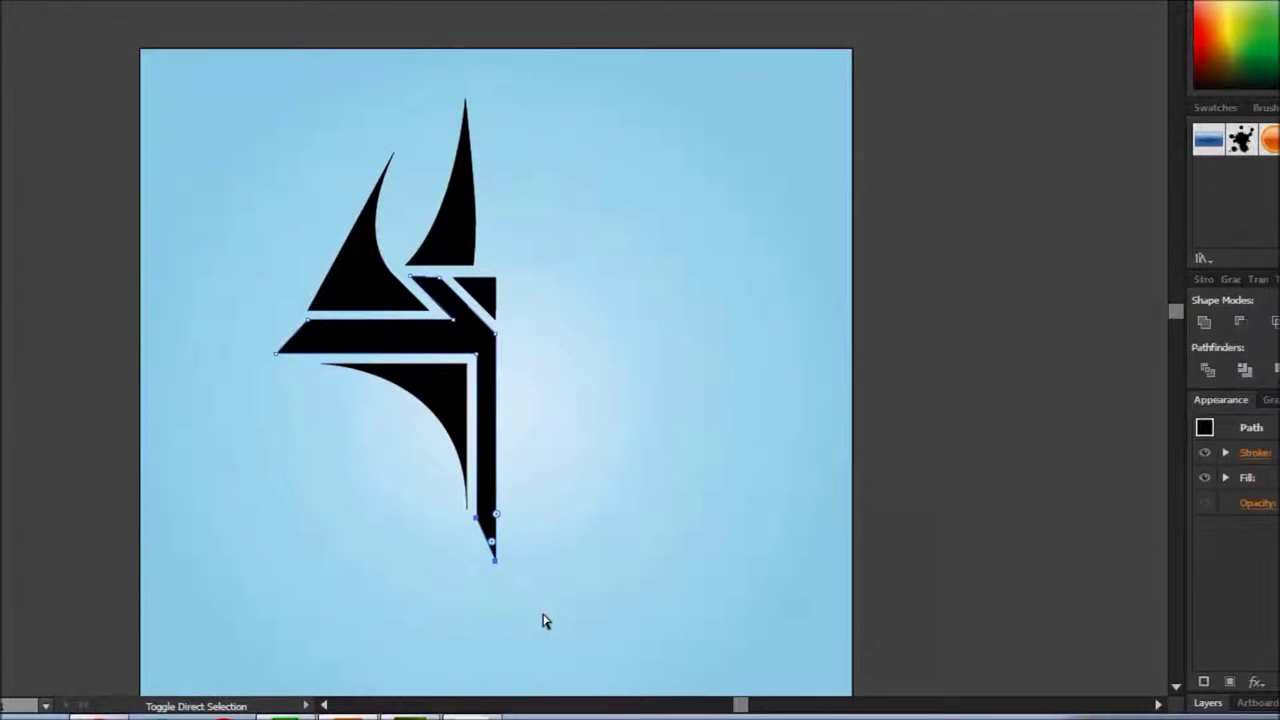
key("Down")
left_click(64, 491)
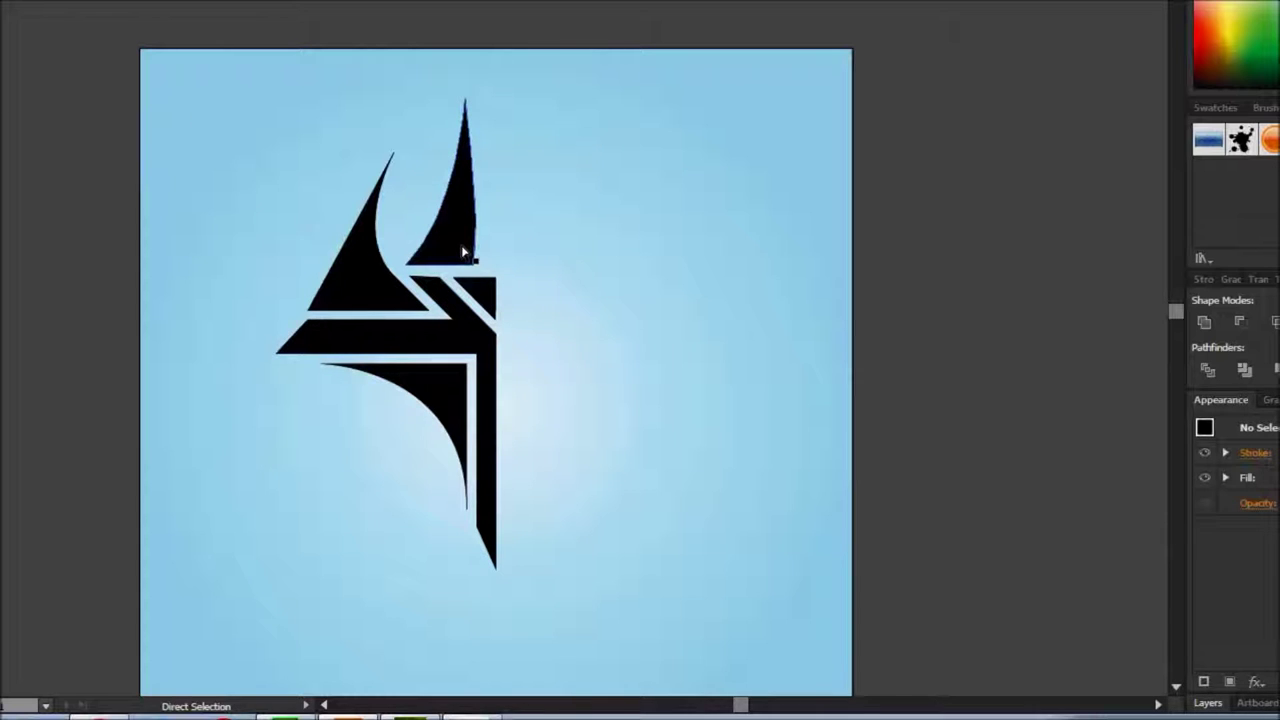
Try to create a reflected copy of all the black shapes across the vertical axis at 90°.
left_click_drag(261, 112, 568, 602)
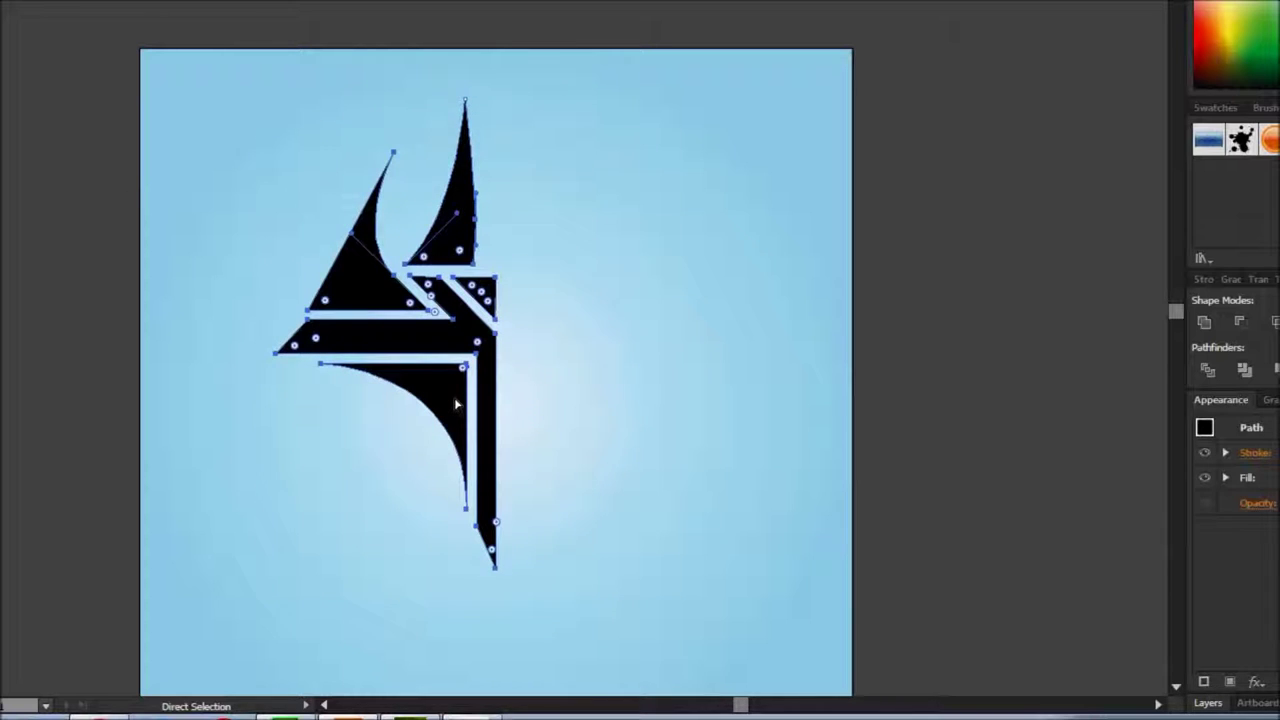
right_click(455, 403)
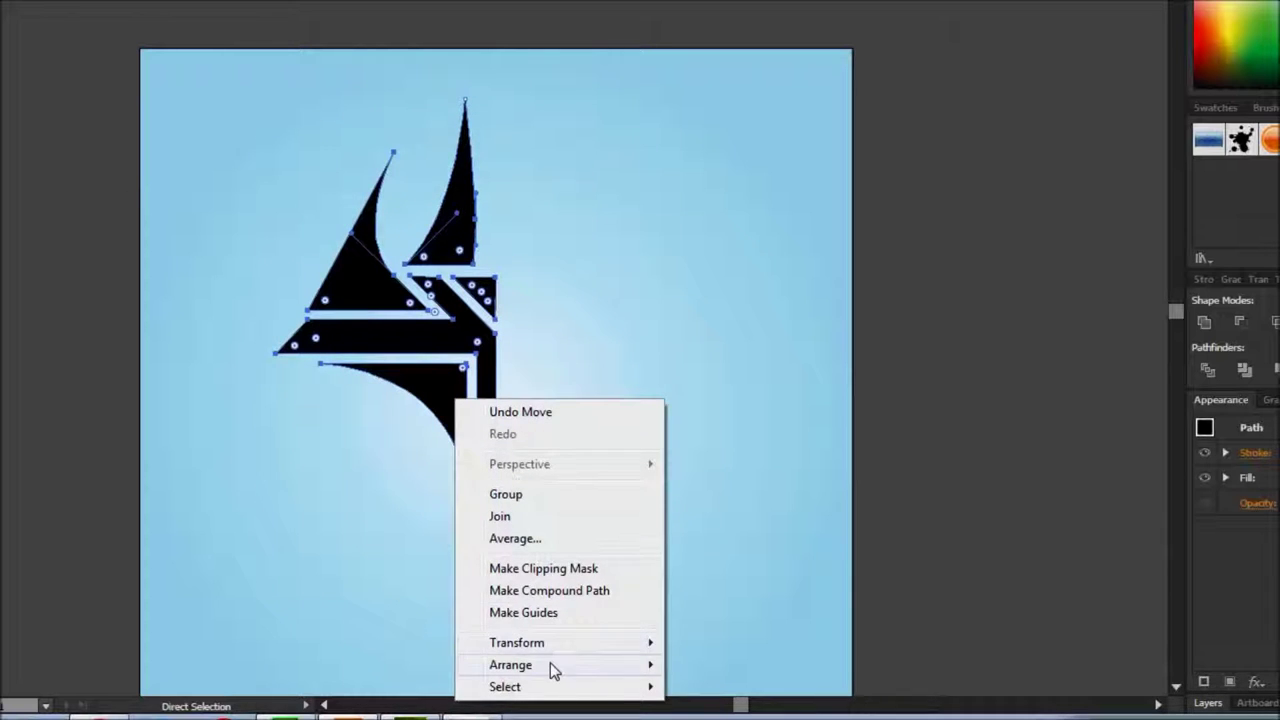
mouse_move(550, 662)
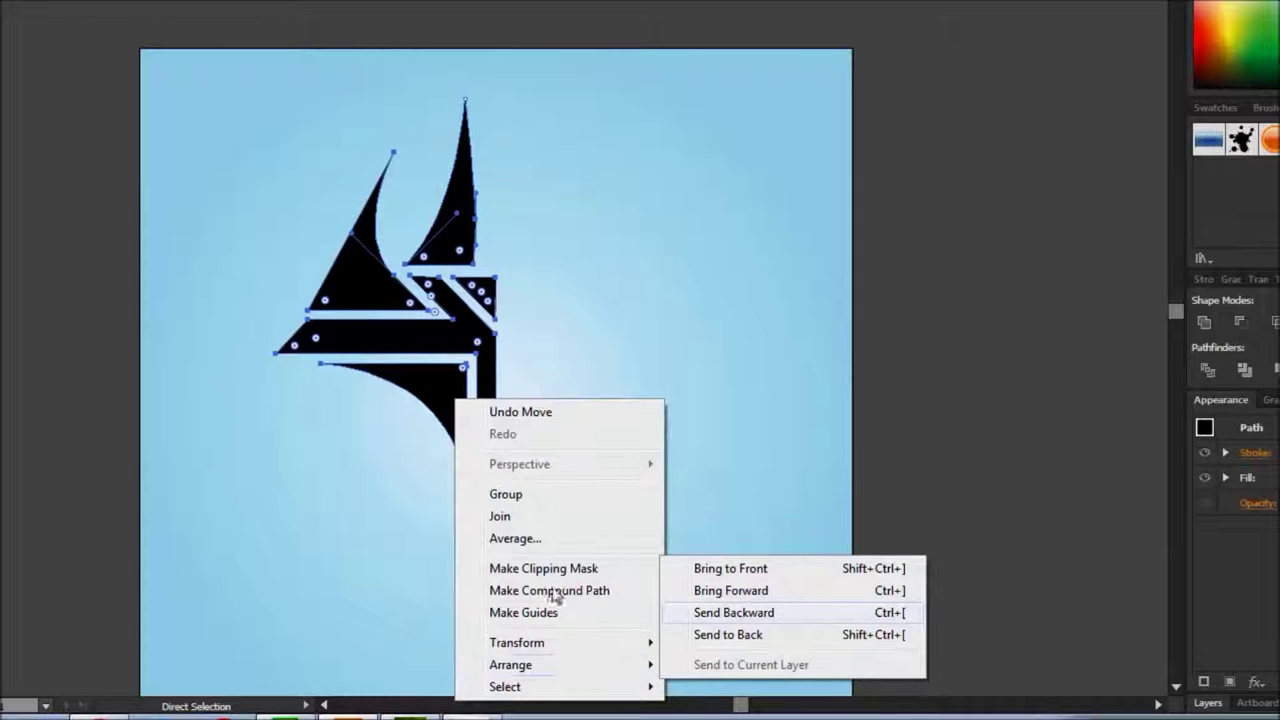
mouse_move(533, 642)
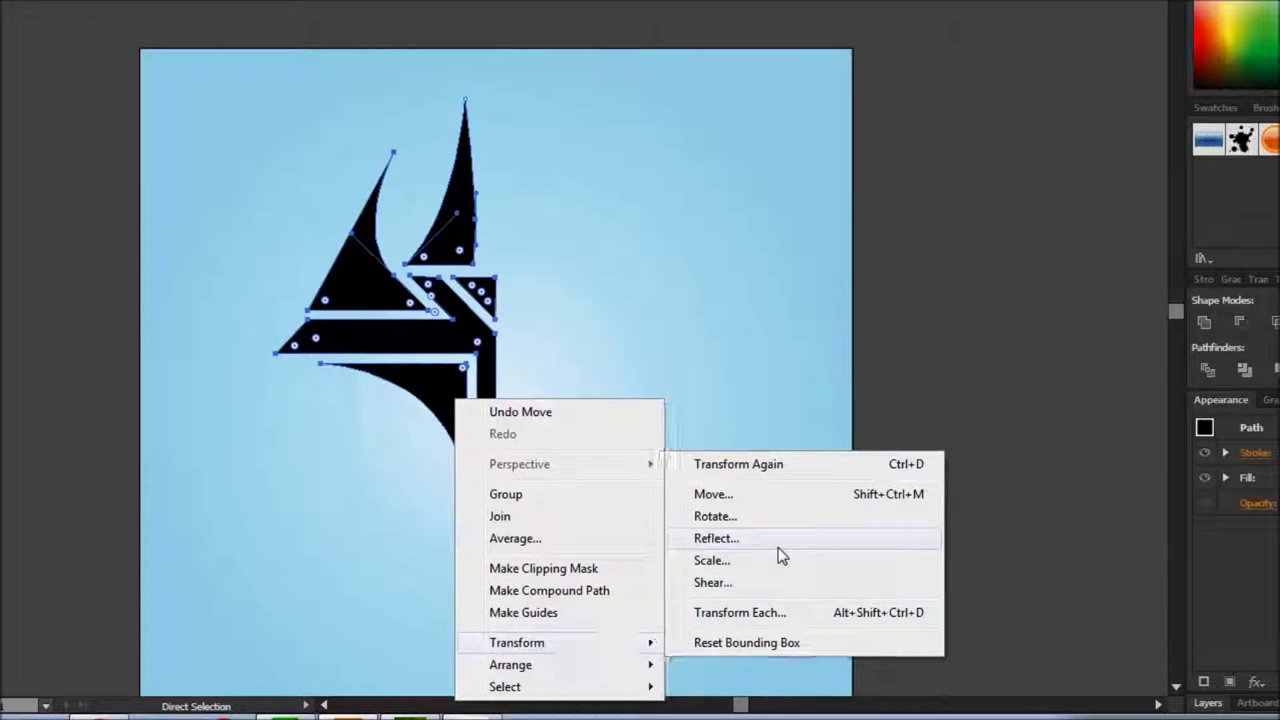
left_click(778, 547)
left_click(797, 349)
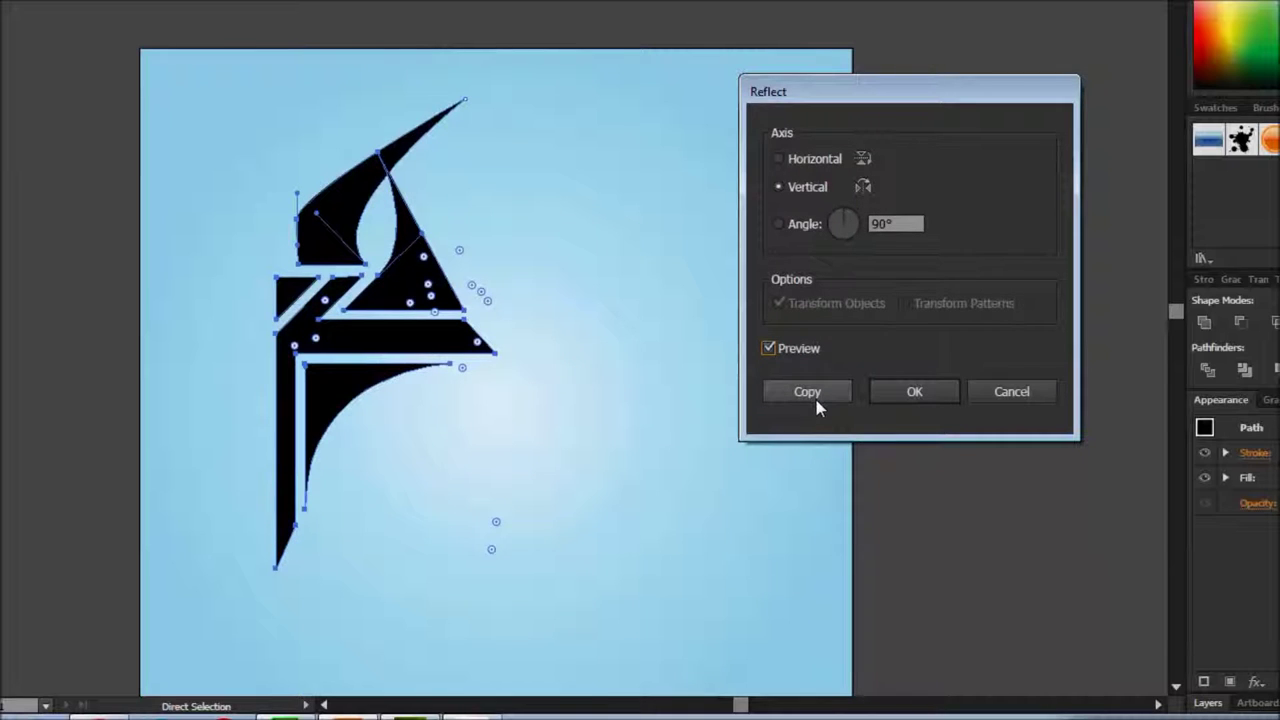
left_click(808, 392)
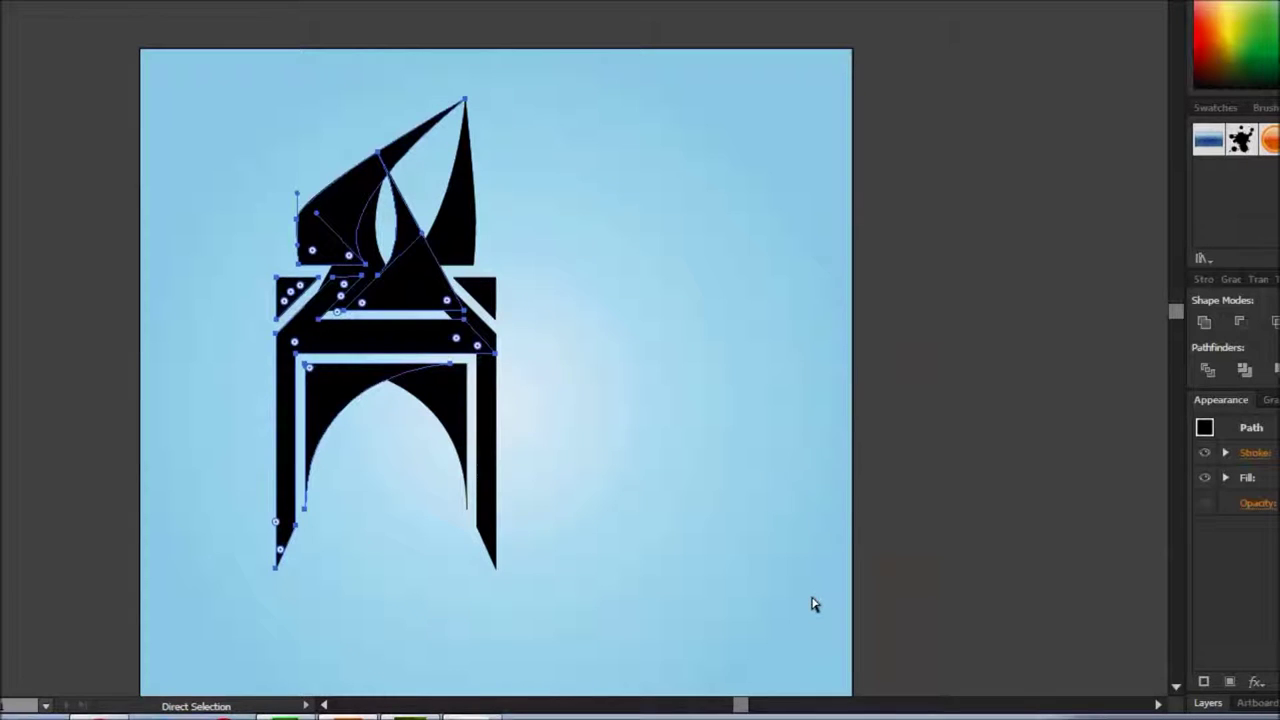
Move the reflected copy horizontally left to the artboard's left edge.
key("Left")
key("Left")
key("Left")
key("Left")
key("Left")
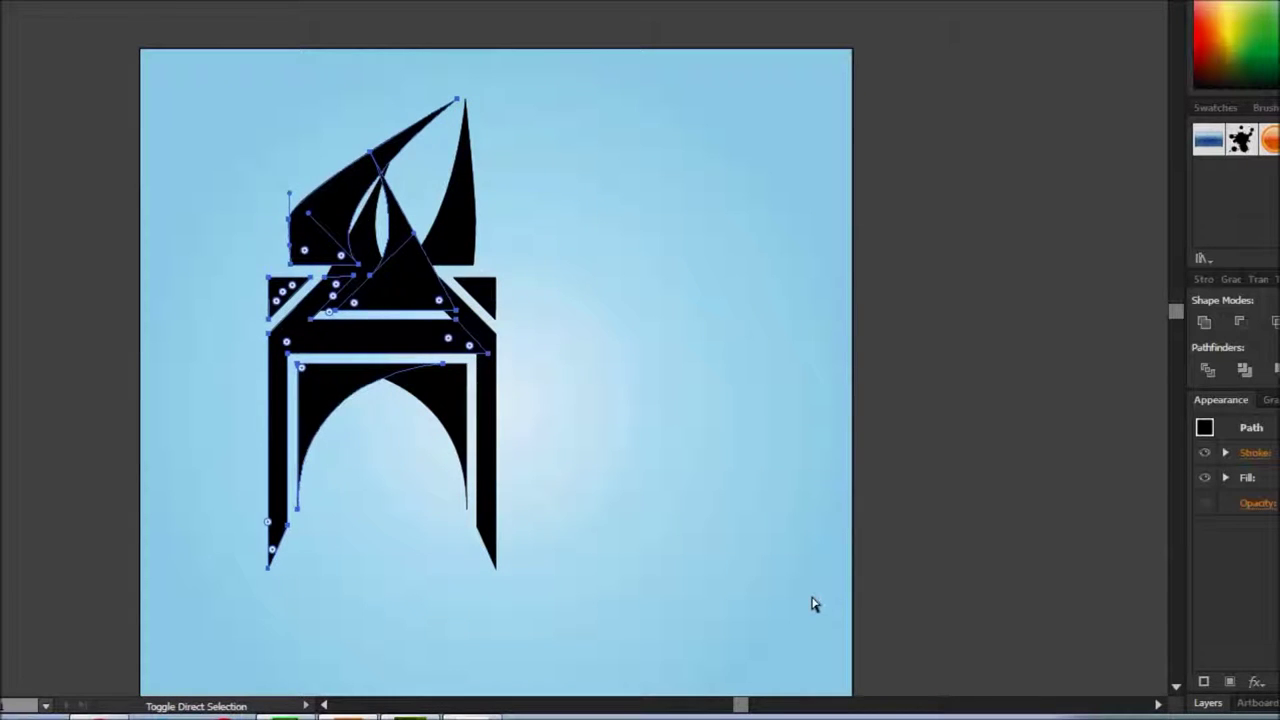
key("Left")
key("Left")
key("Left")
key("Left")
key("Left")
key("Left")
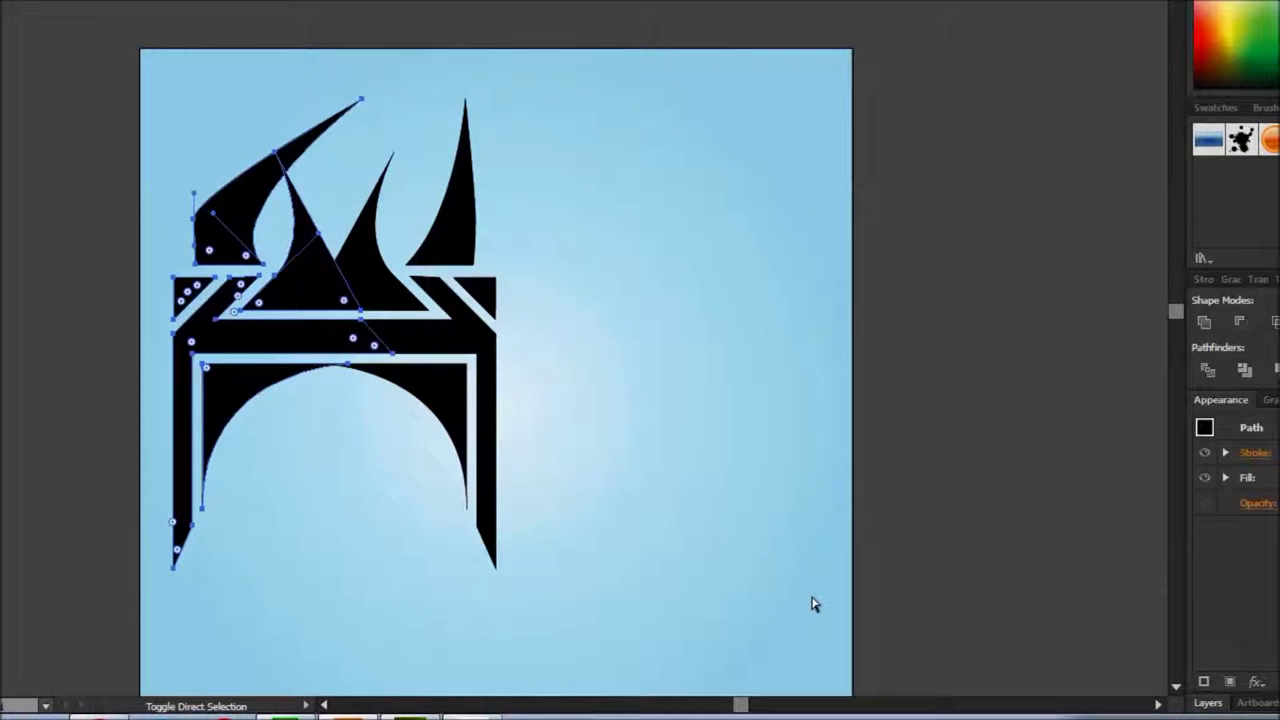
key("Left")
key("Left")
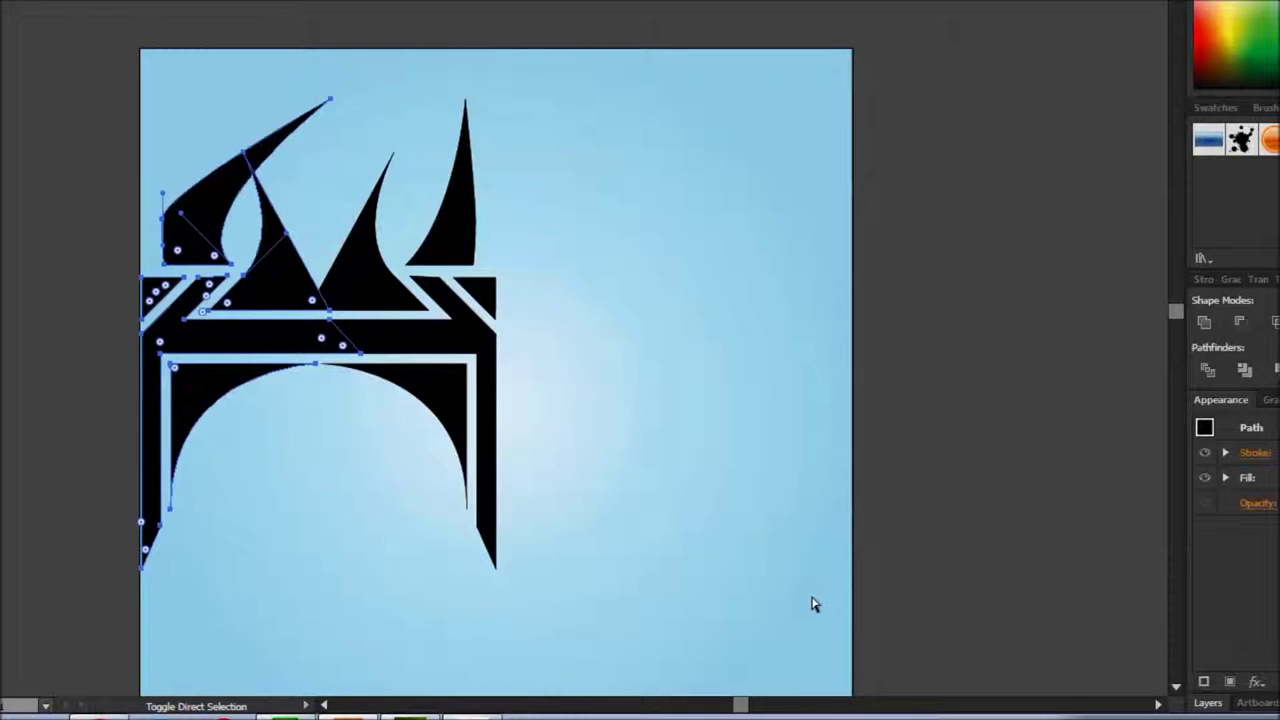
Move the reflected copy right past the original half, leaving a gap between the two vertical bars.
key("Right")
key("Right")
key("Right")
key("Right")
key("Right")
key("Right")
key("Right")
key("Right")
key("Right")
key("Right")
key("Right")
key("Right")
key("Right")
key("Right")
key("Right")
key("Right")
key("Right")
key("Right")
key("Right")
key("Right")
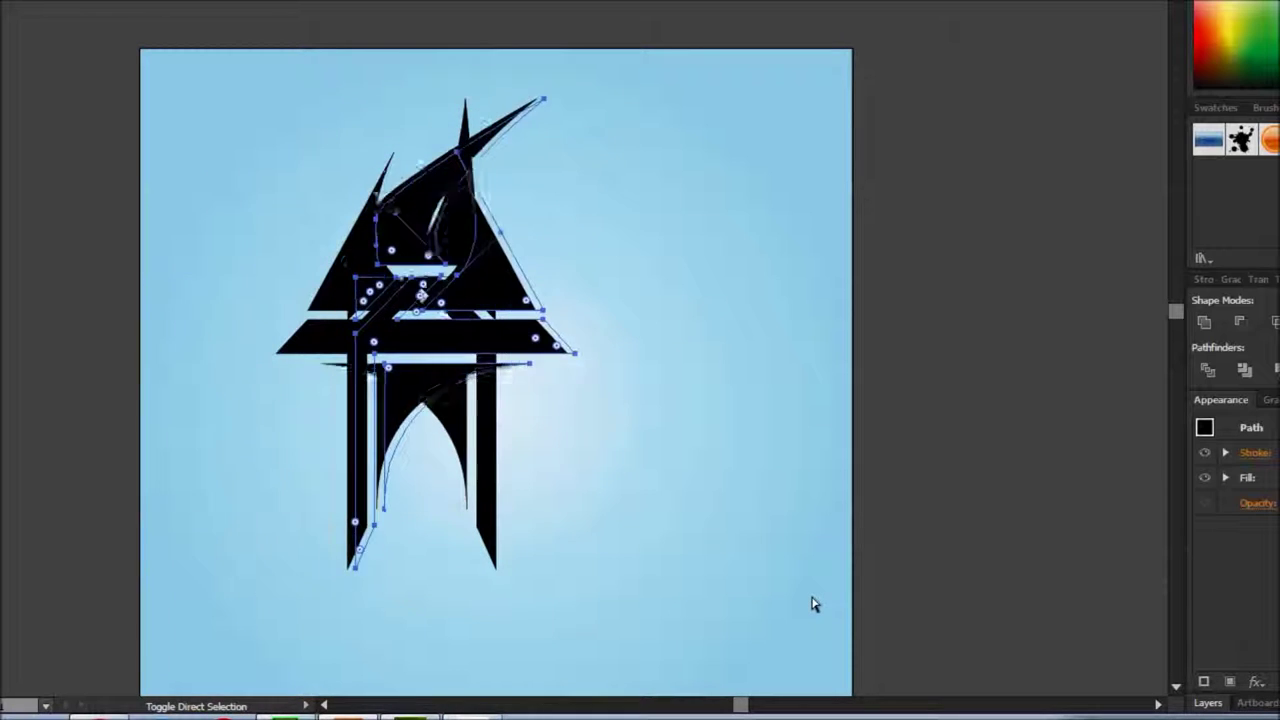
key("Right")
key("Right")
key("Right")
key("Right")
key("Right")
key("Right")
key("Right")
key("Right")
key("v")
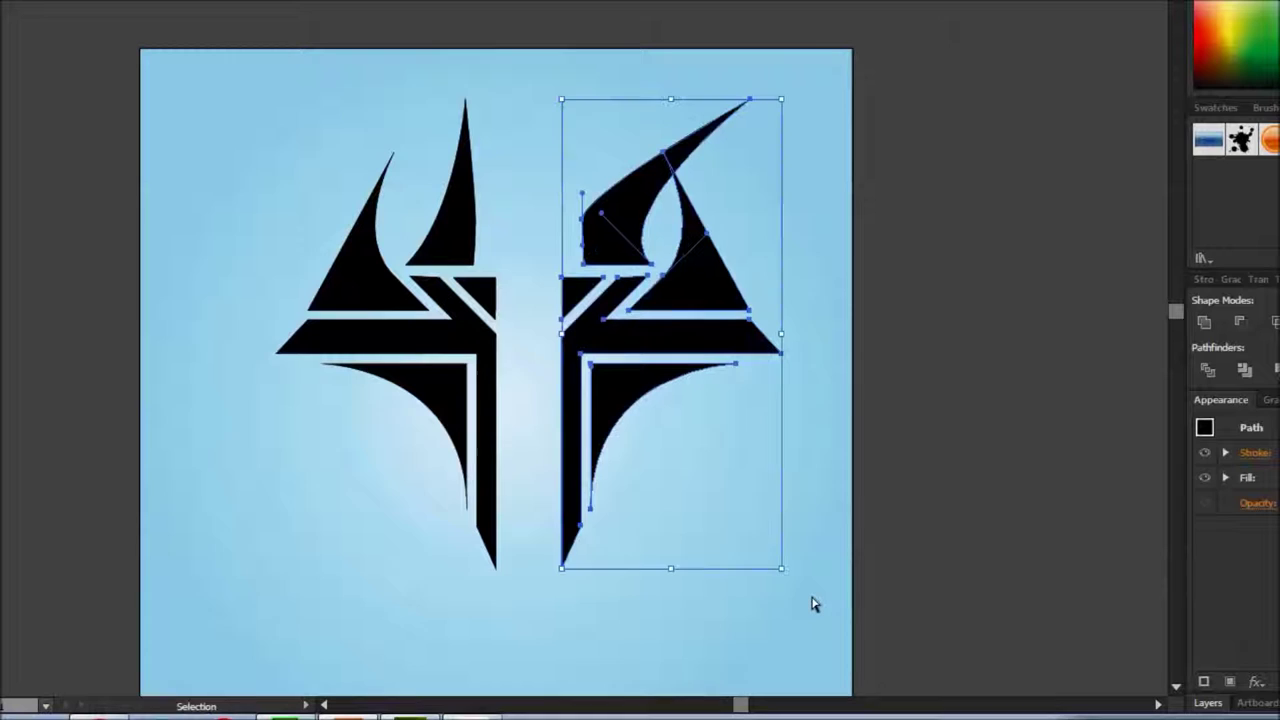
Undo all the moves of the reflected copy and the reflection itself.
key("Left")
key("Left")
key("Left")
key("Left")
key("Left")
key("Left")
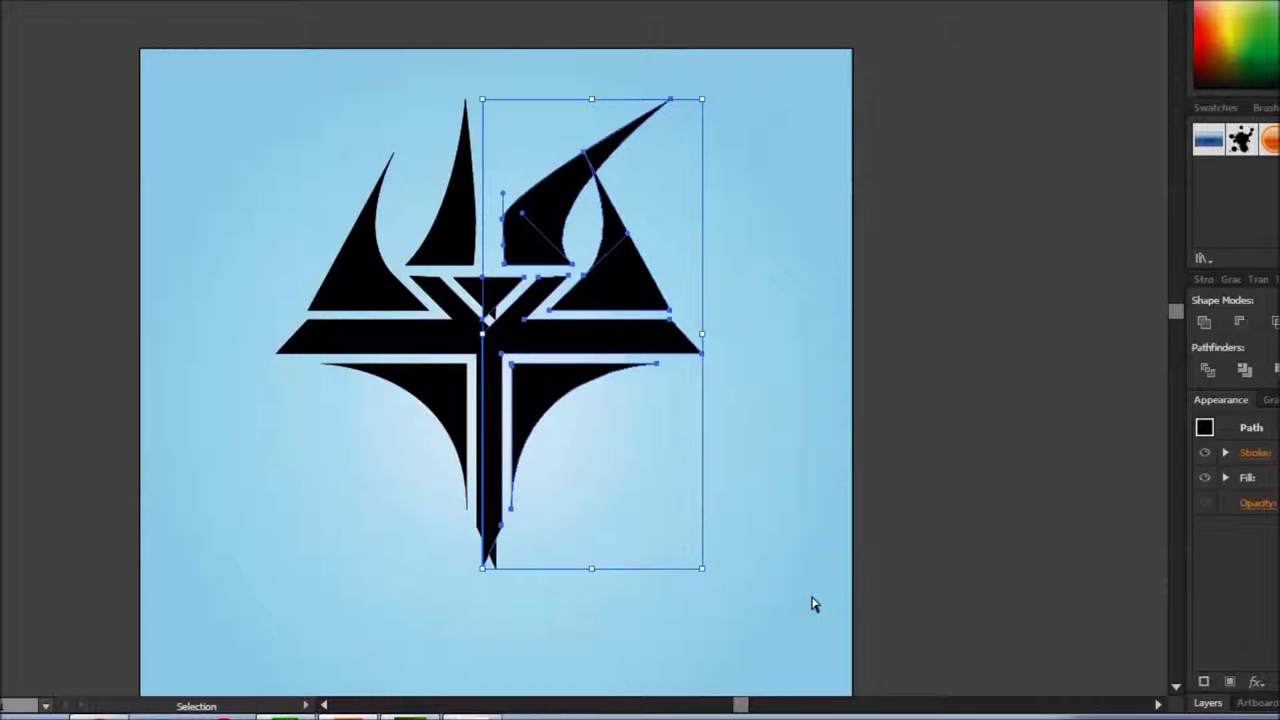
key("Left")
key("Left")
key("Left")
key("Left")
key("Left")
key("Left")
key("Left")
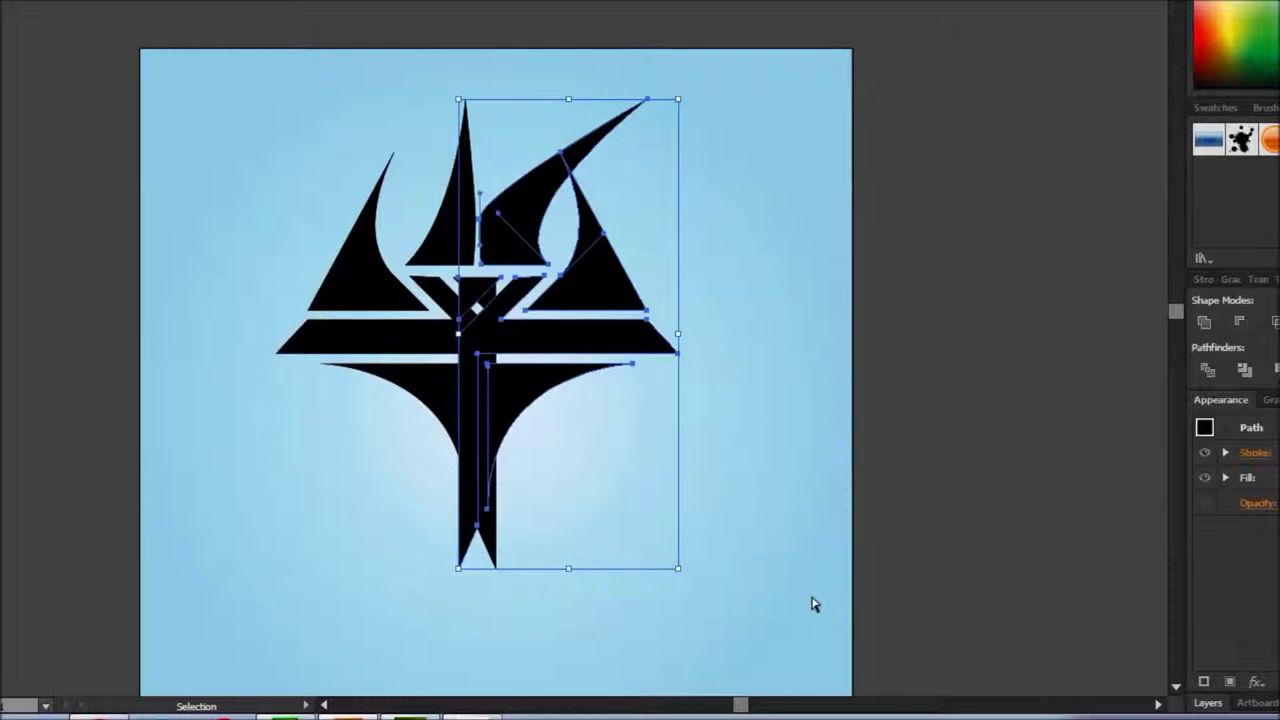
key("shift+Left")
key("shift+Left")
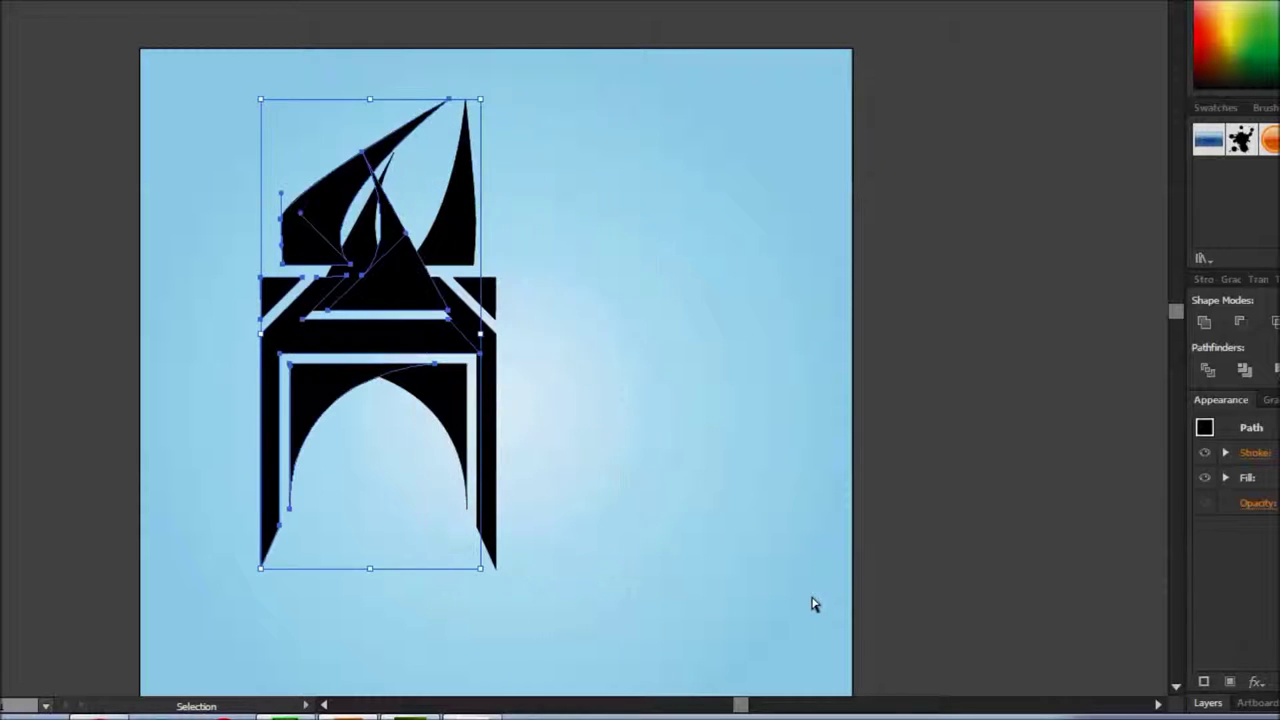
key("Left")
key("Left")
key("Left")
key("Left")
key("Left")
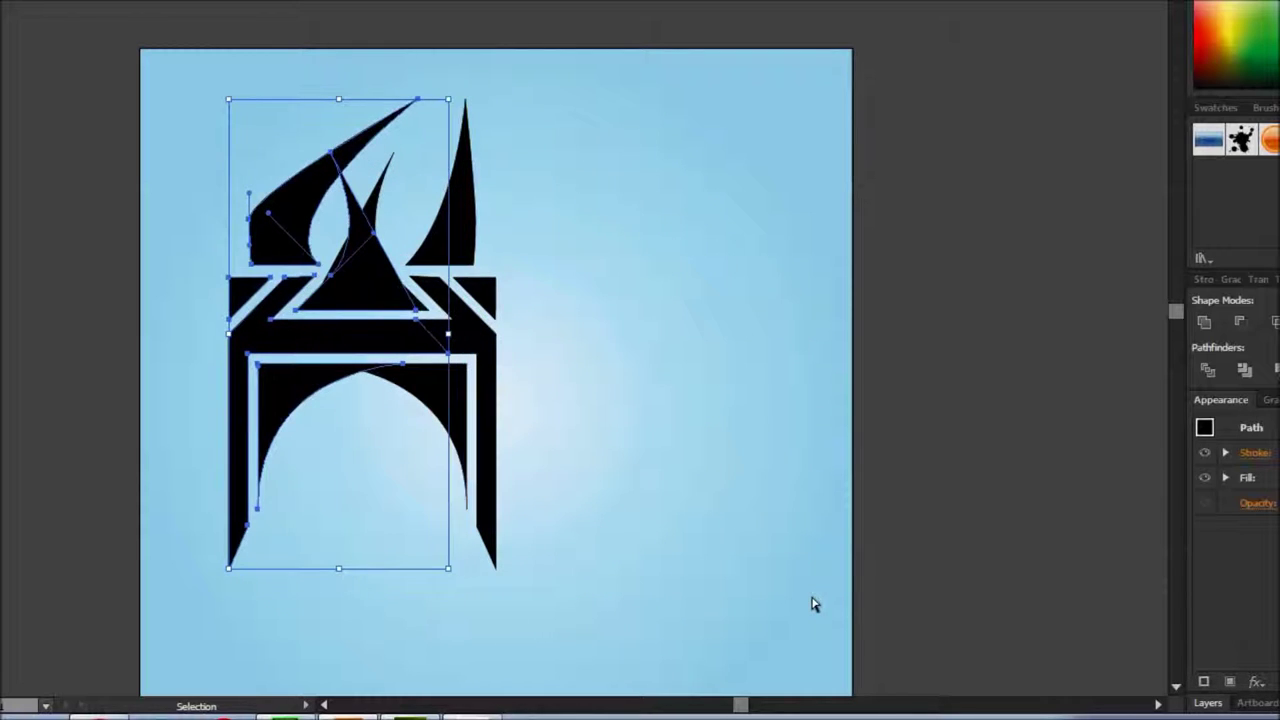
key("Left")
key("Left")
key("Left")
key("Left")
key("Left")
key("Left")
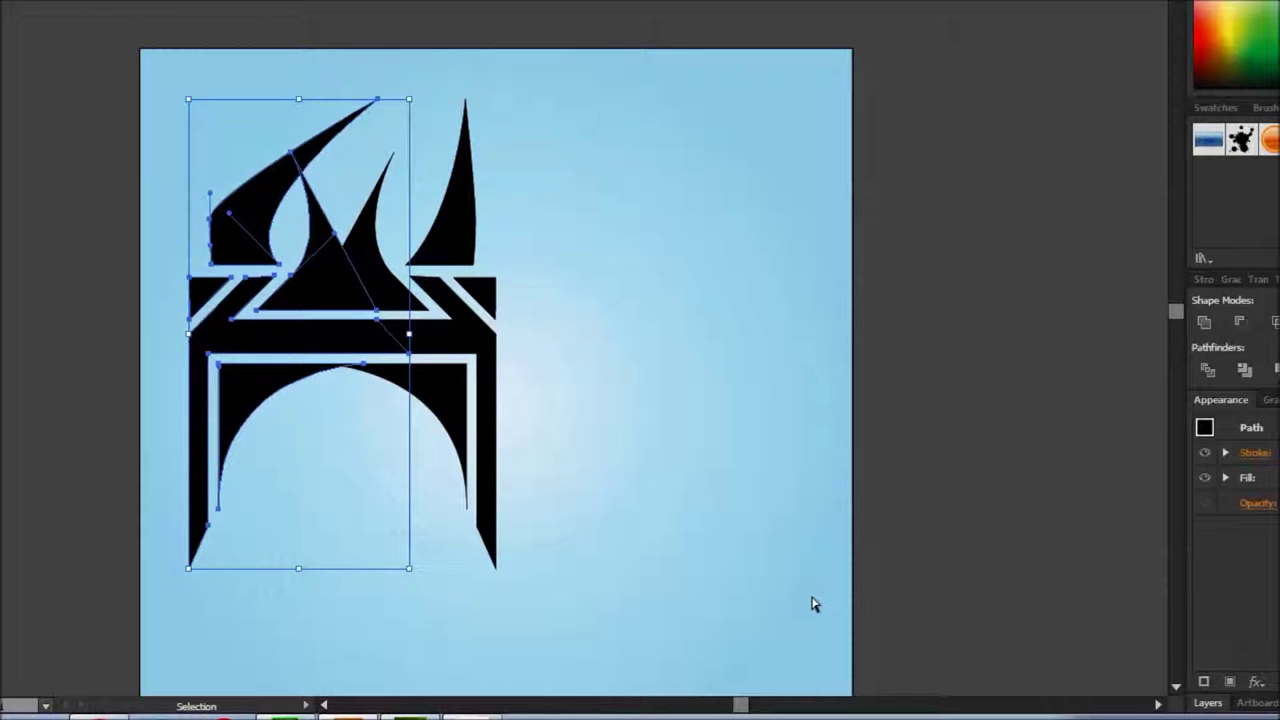
key("Left")
key("Left")
key("Left")
key("Right")
key("Right")
key("Right")
key("Right")
key("Right")
key("Right")
key("Right")
key("Right")
key("Right")
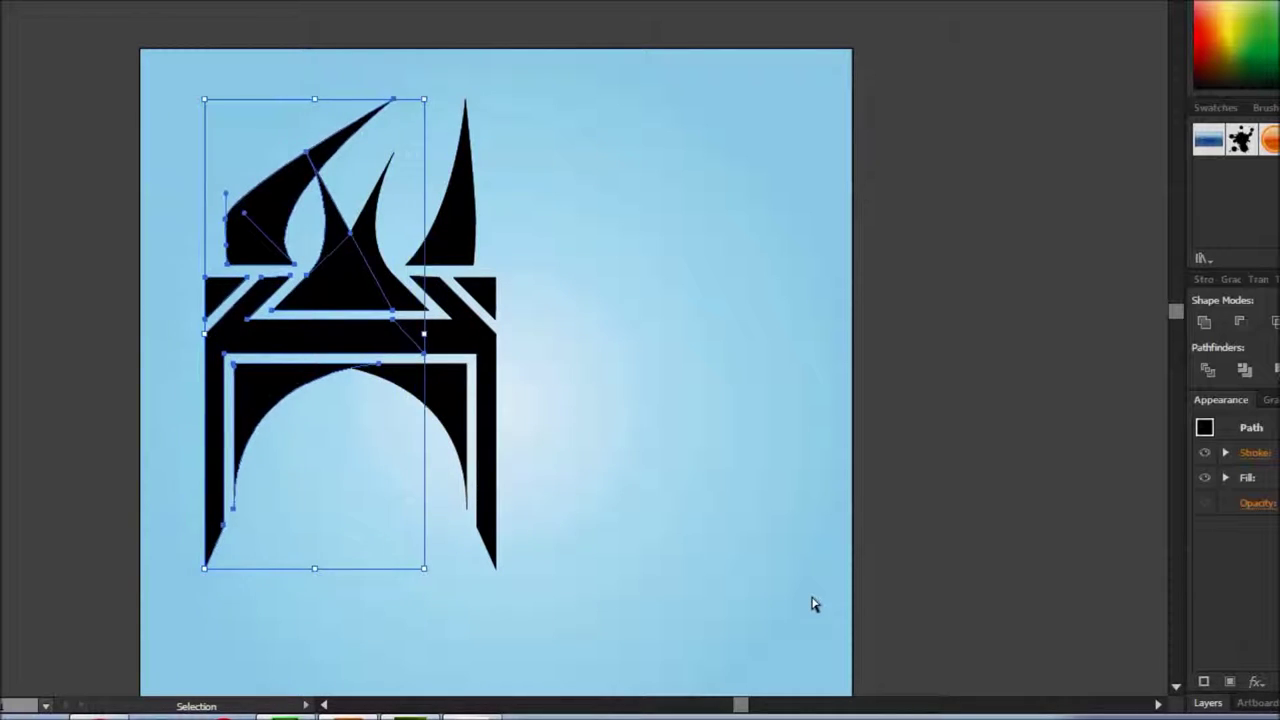
key("Right")
key("Right")
key("Right")
key("Right")
key("Right")
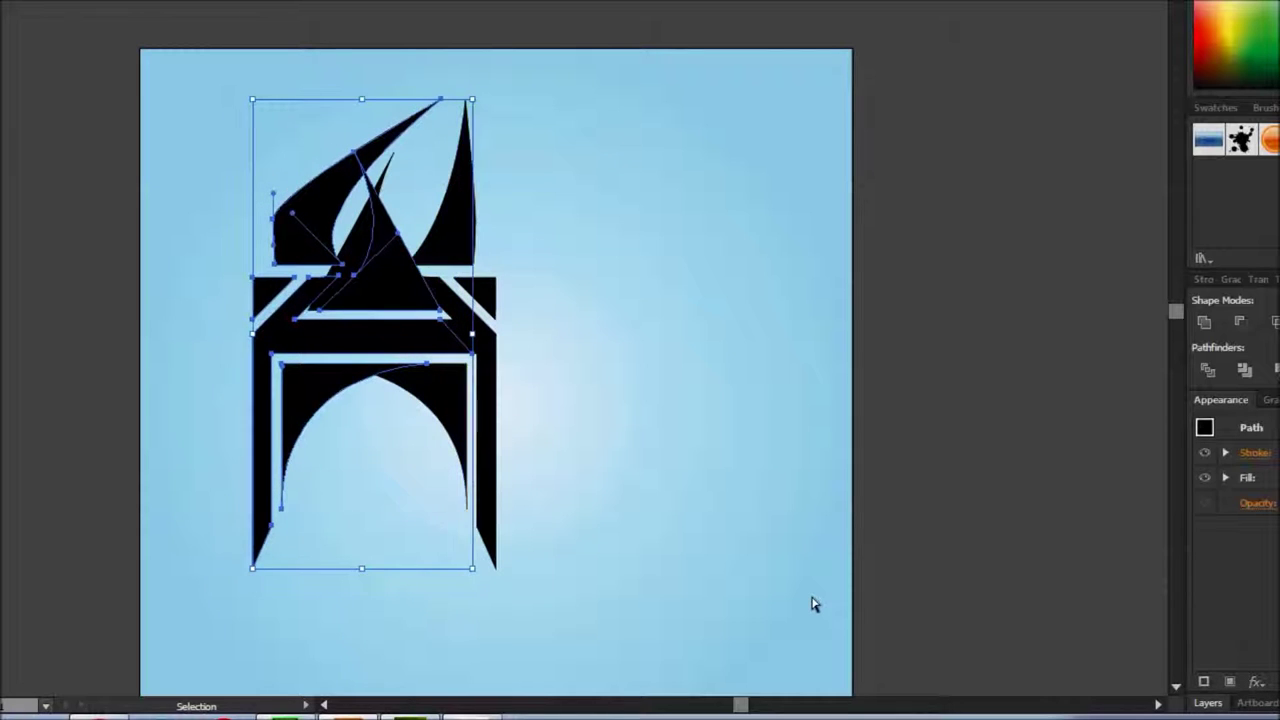
key("Right")
key("Right")
key("Right")
key("Left")
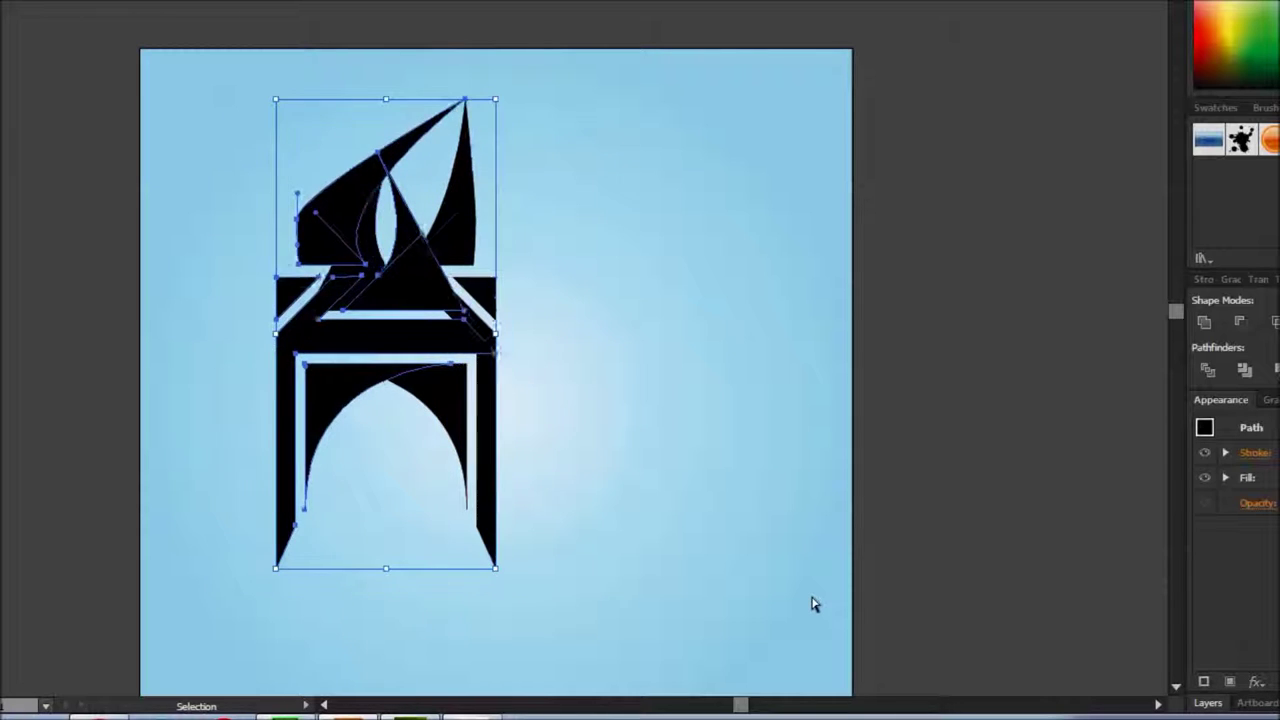
key("a")
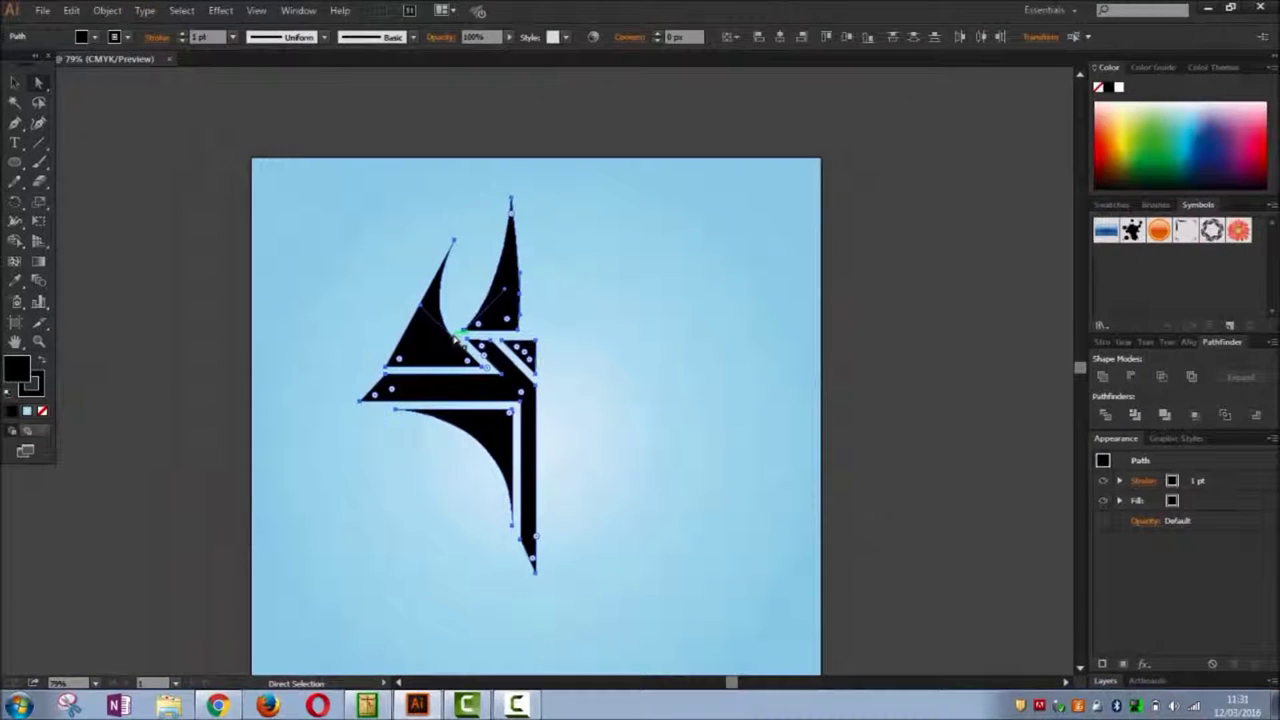
Create a reflected copy of the complete black half-design across the vertical axis at 90°.
key("v")
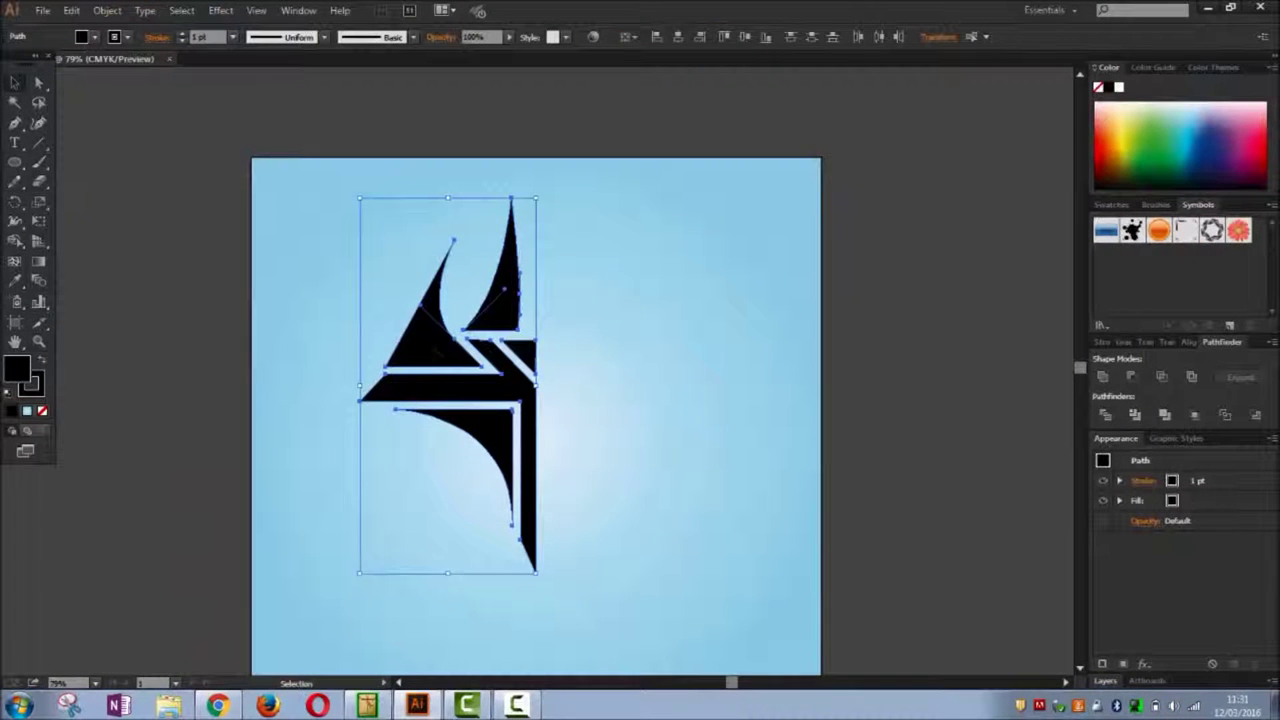
right_click(436, 358)
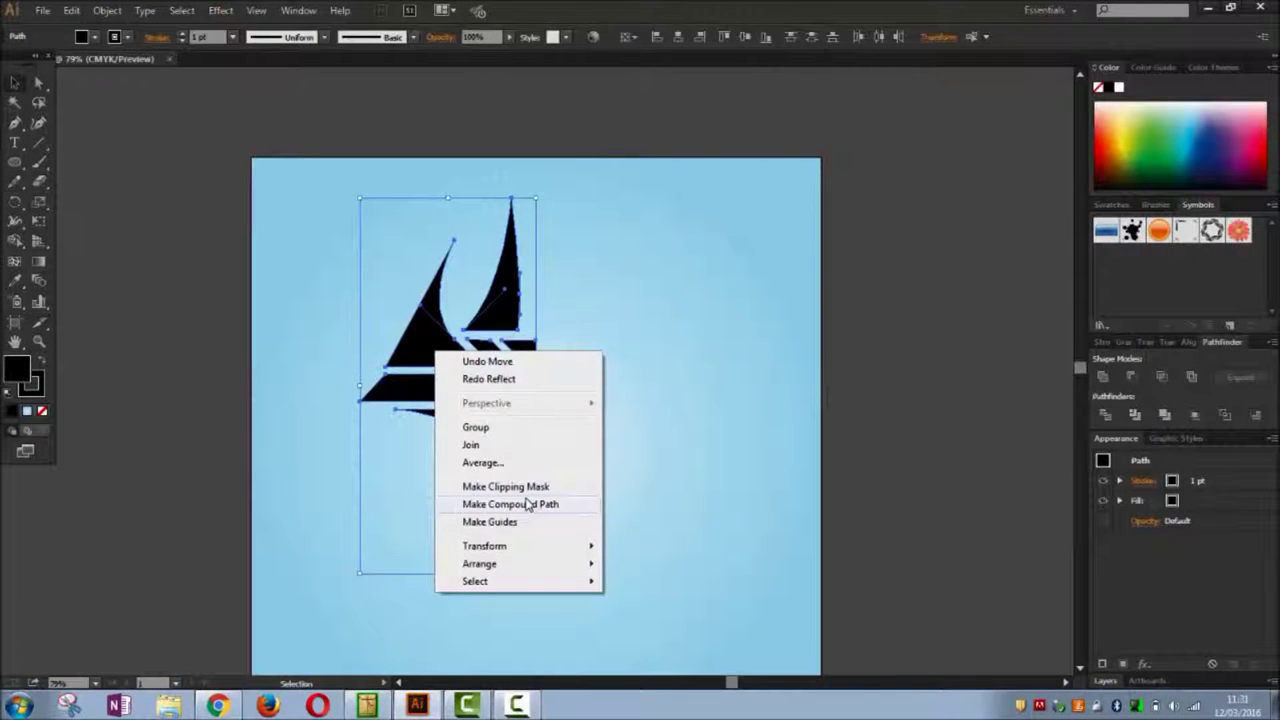
mouse_move(529, 557)
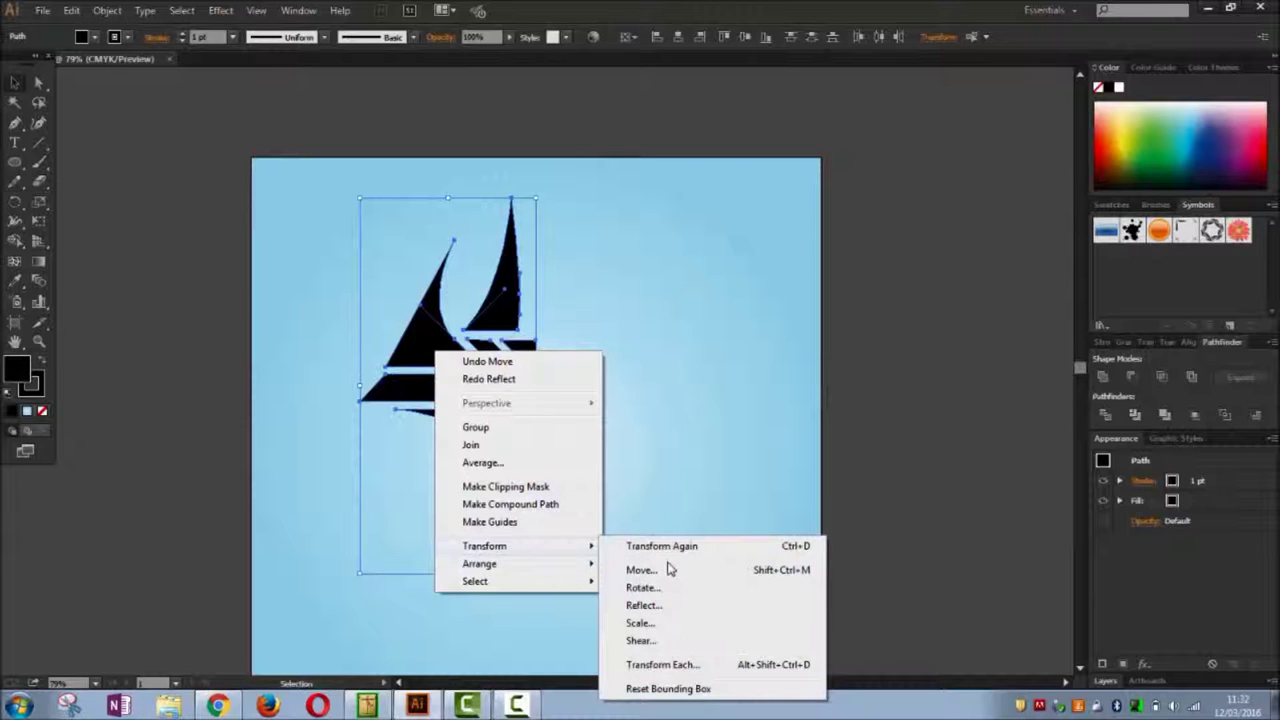
left_click(666, 606)
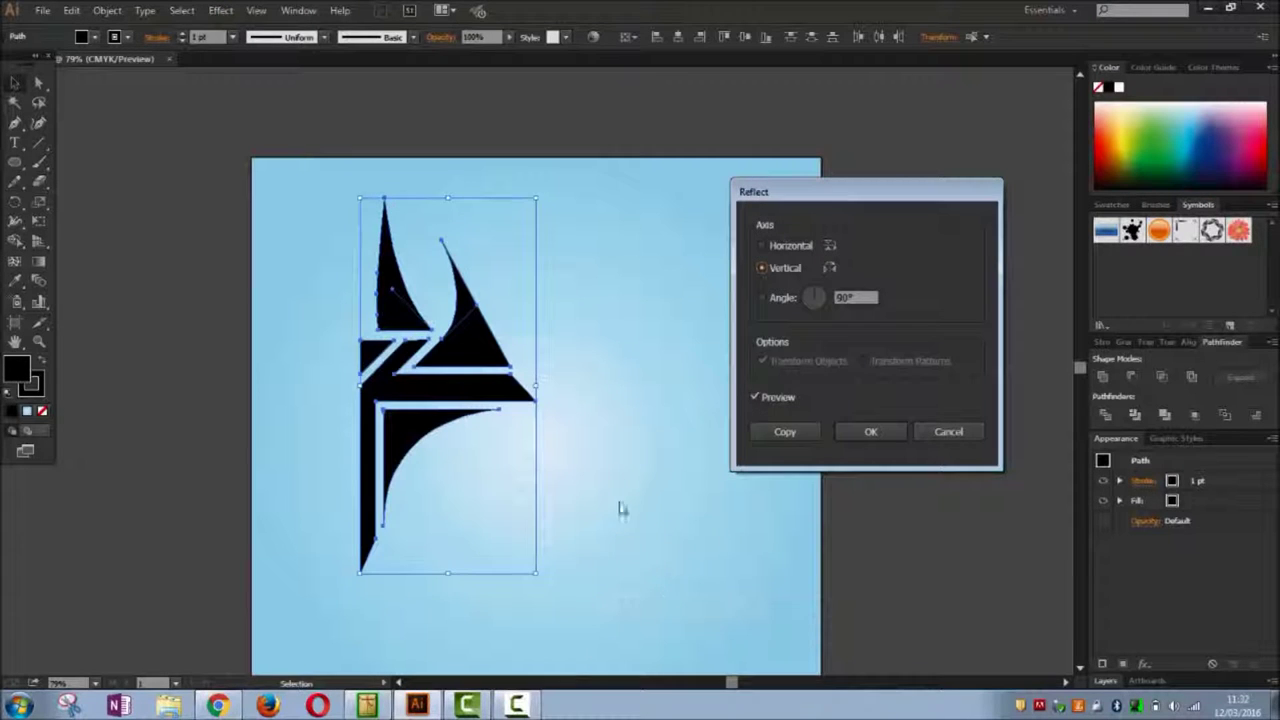
left_click(785, 432)
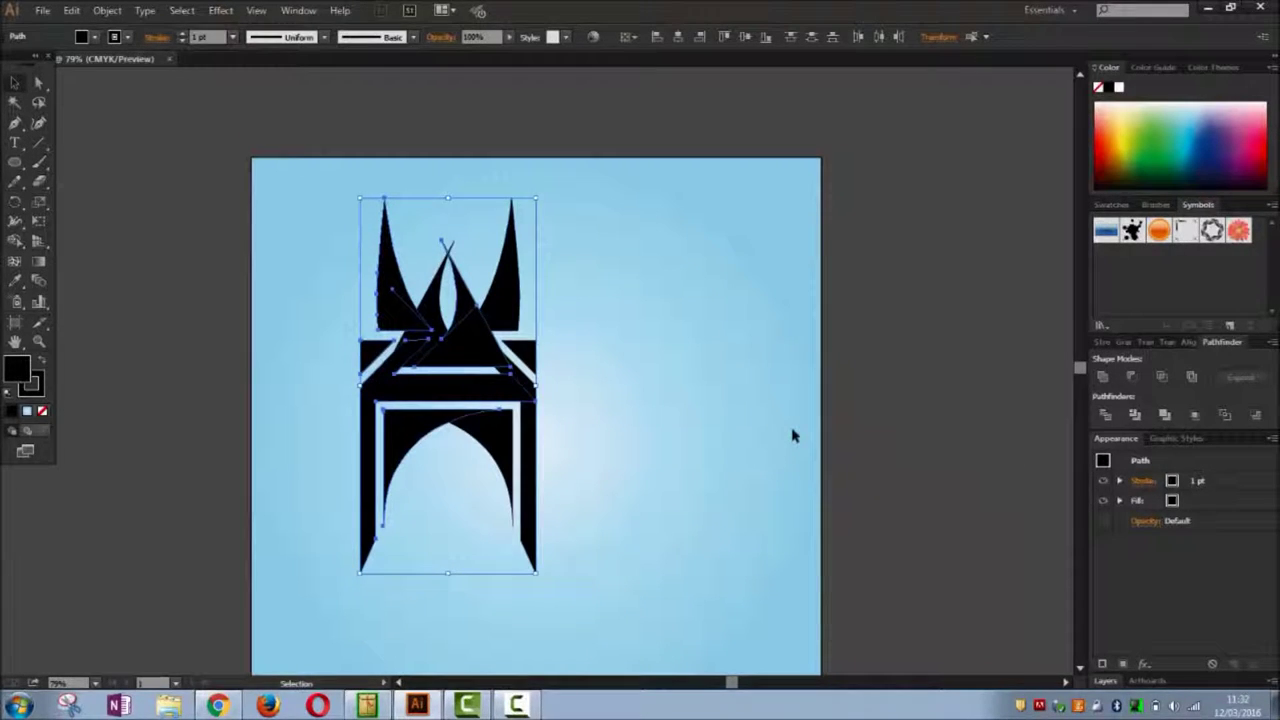
Move the reflected copy horizontally right until its inner edge meets the original half along the central axis.
key("shift+Right")
key("shift+Right")
key("shift+Right")
key("shift+Right")
key("shift+Right")
key("shift+Right")
key("shift+Right")
key("shift+Right")
key("shift+Right")
key("shift+Right")
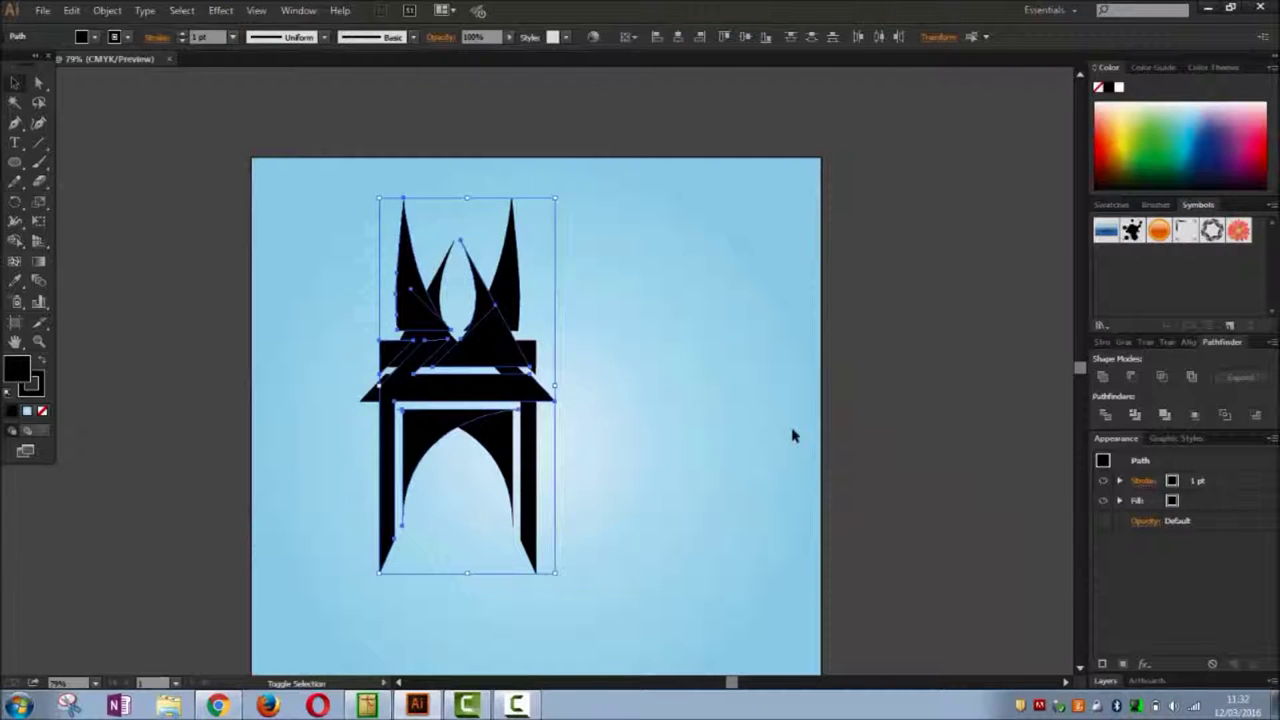
key("shift+Right")
key("shift+Right")
key("shift+Right")
key("shift+Right")
key("shift+Right")
key("shift+Right")
key("shift+Right")
key("shift+Right")
key("shift+Right")
key("shift+Right")
key("shift+Right")
key("shift+Right")
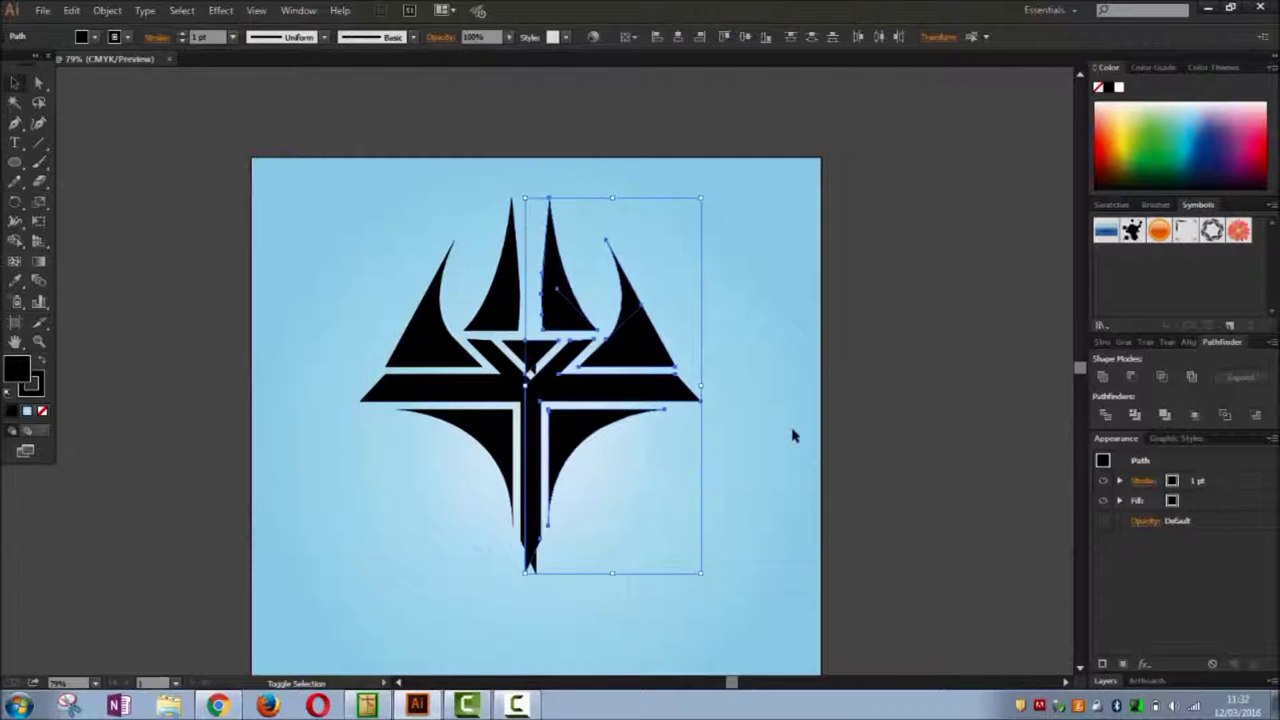
key("Left")
key("shift+Right")
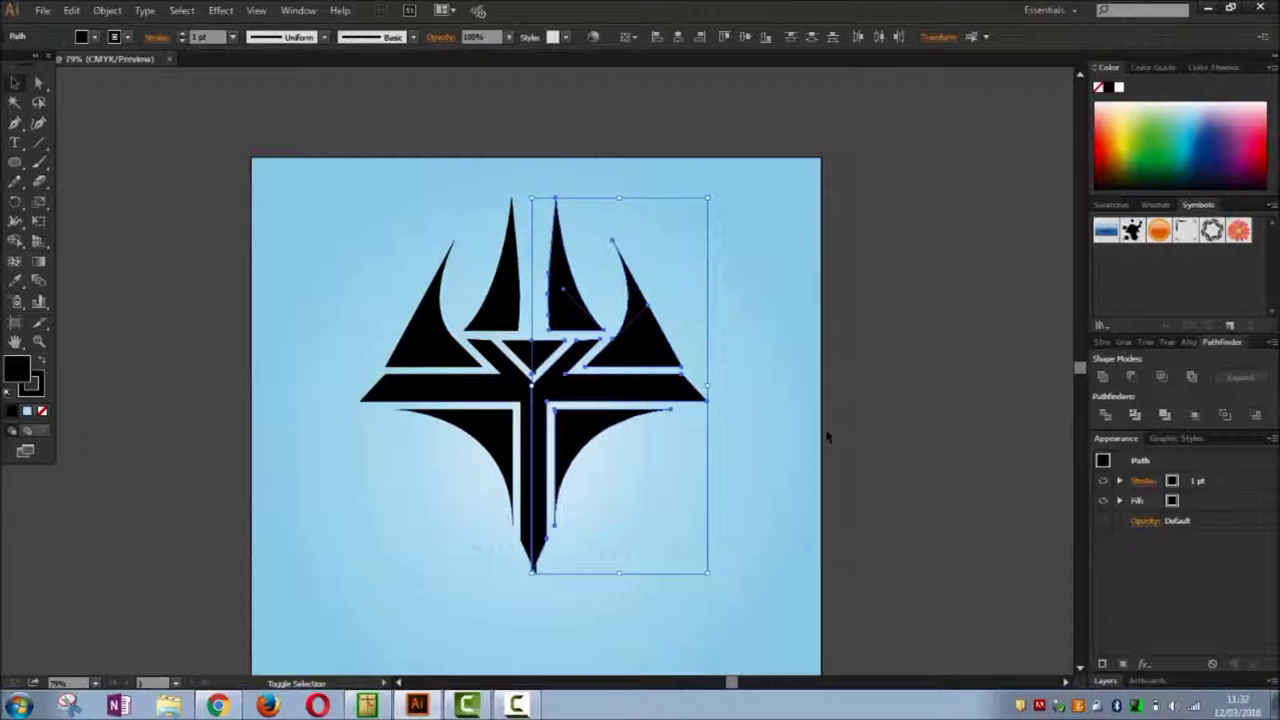
key("shift+Right")
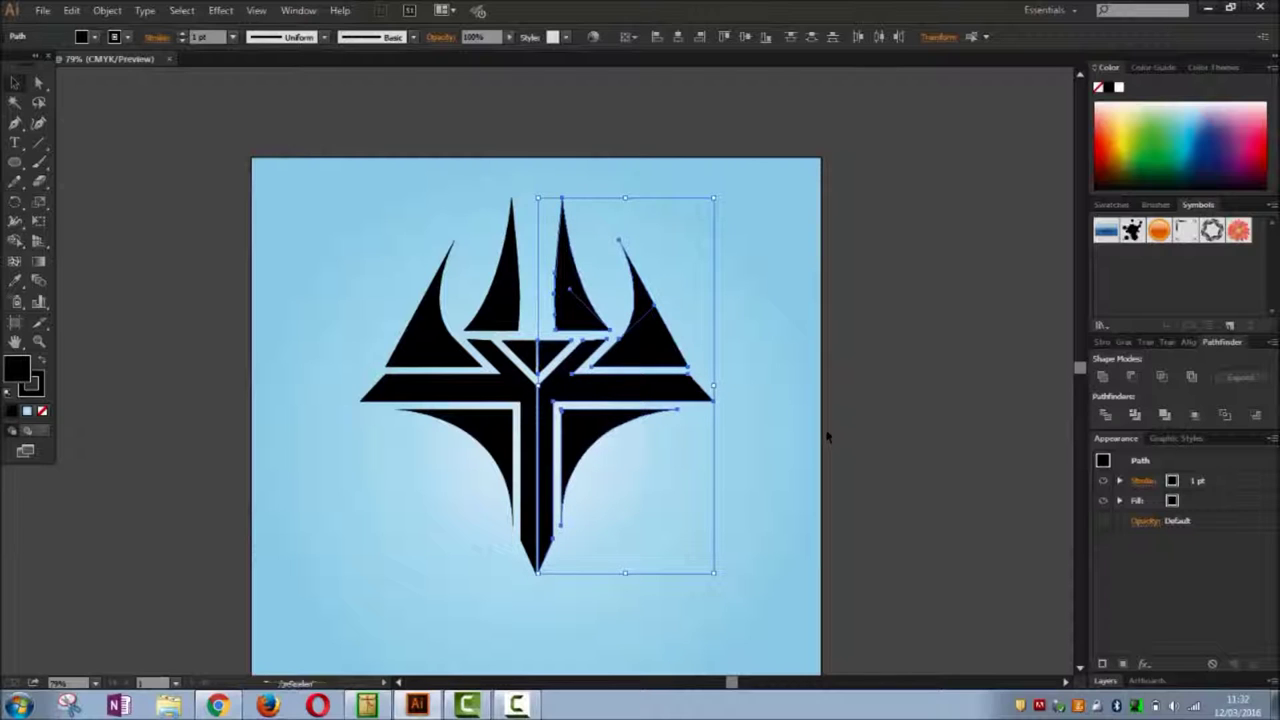
left_click(827, 437)
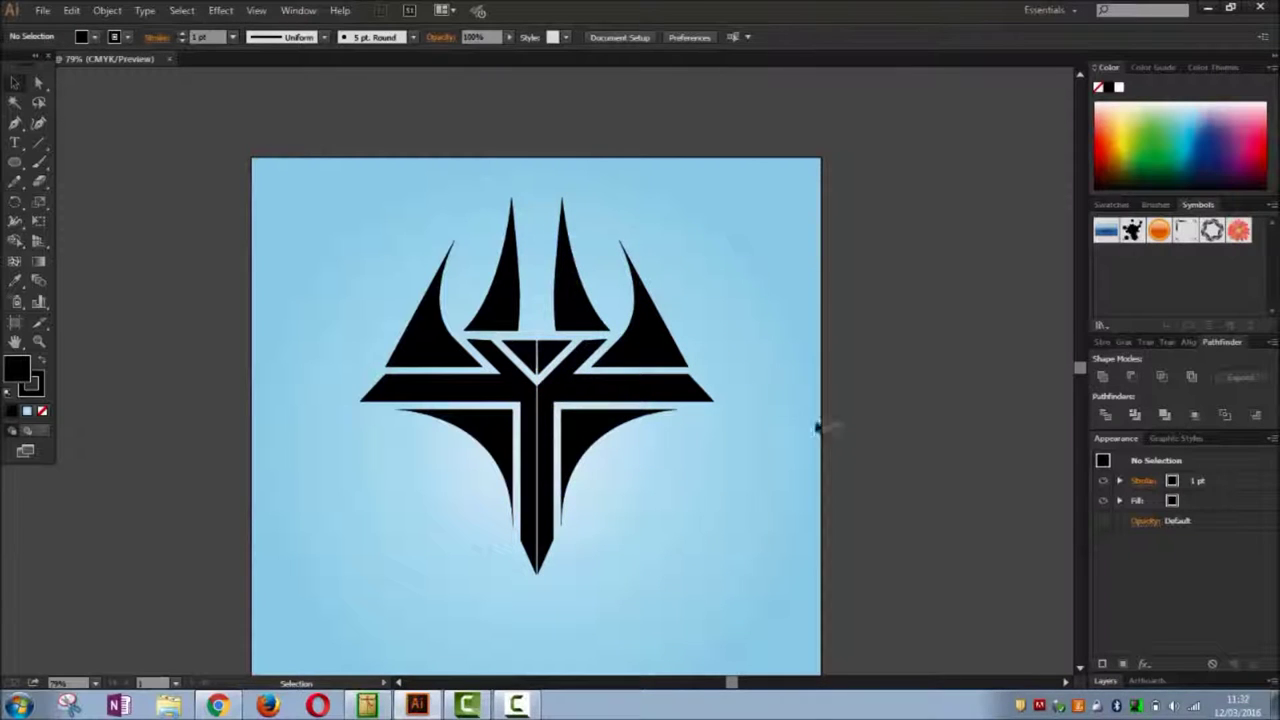
Group both halves of the black design and center the group horizontally and vertically on the artboard.
left_click_drag(345, 257, 686, 545)
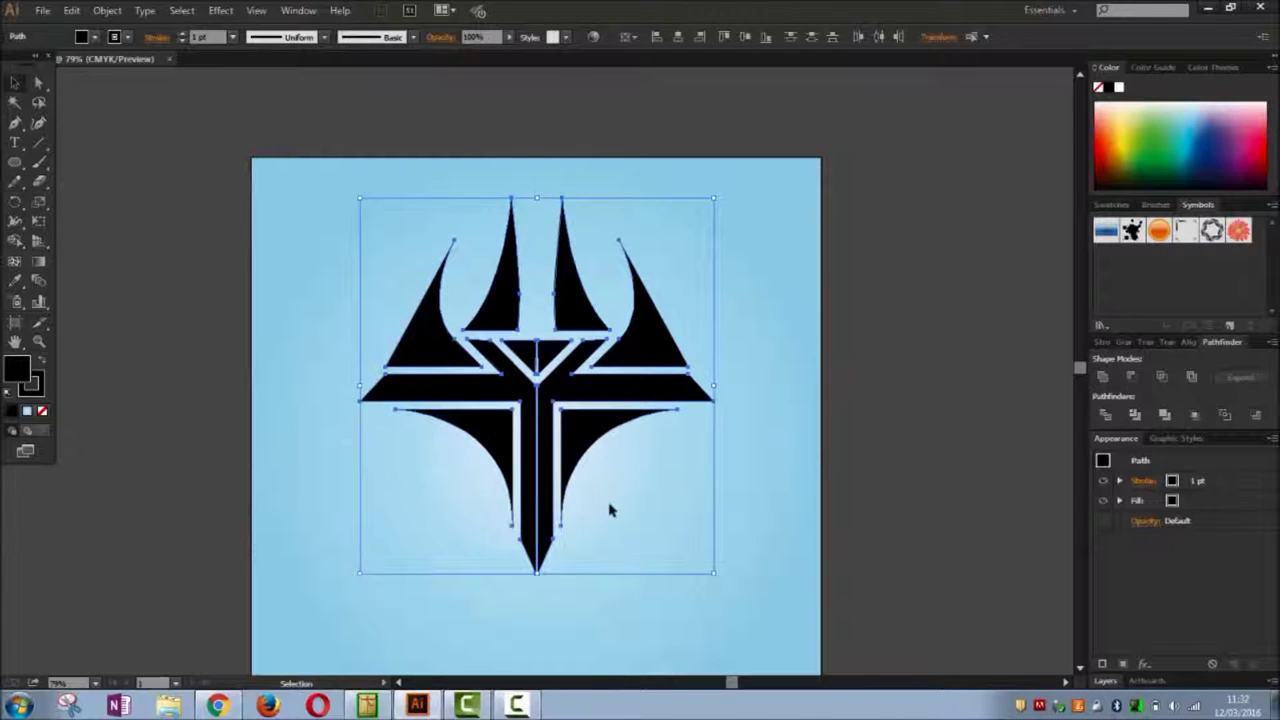
key("ctrl+g")
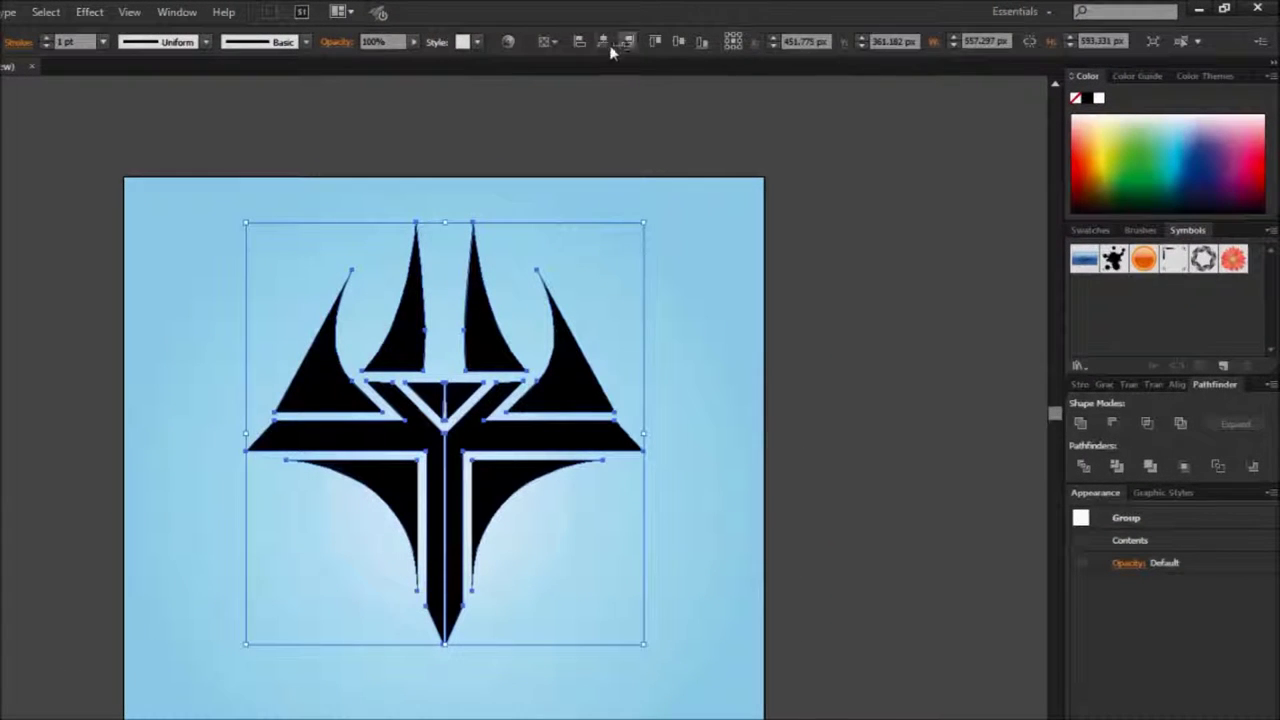
left_click(606, 43)
left_click(680, 41)
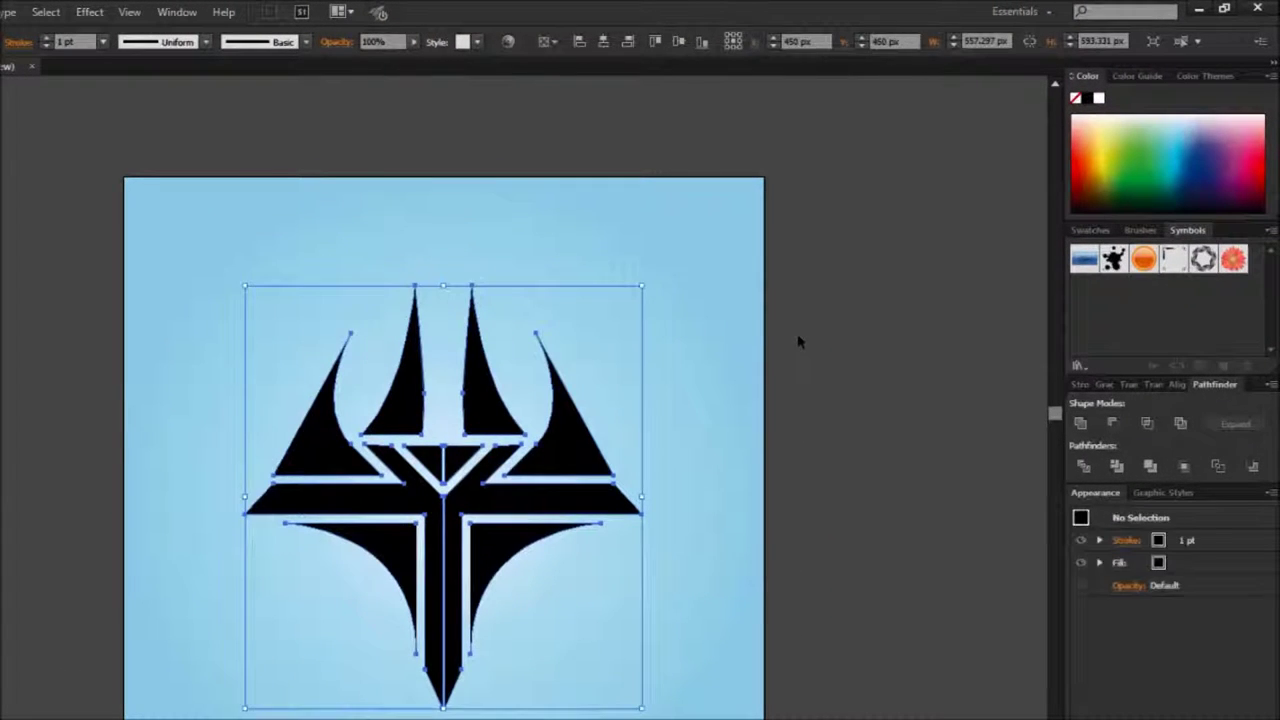
left_click(931, 474)
scroll(933, 473, "down", 2)
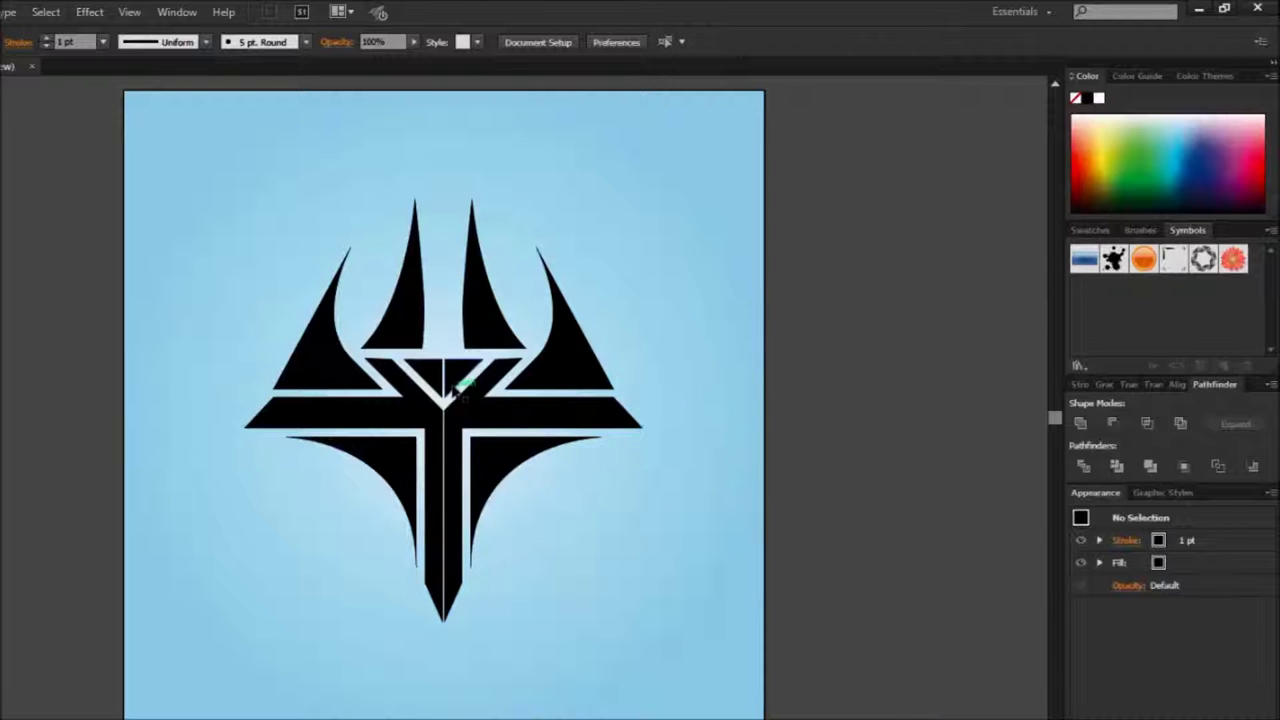
double_click(455, 389)
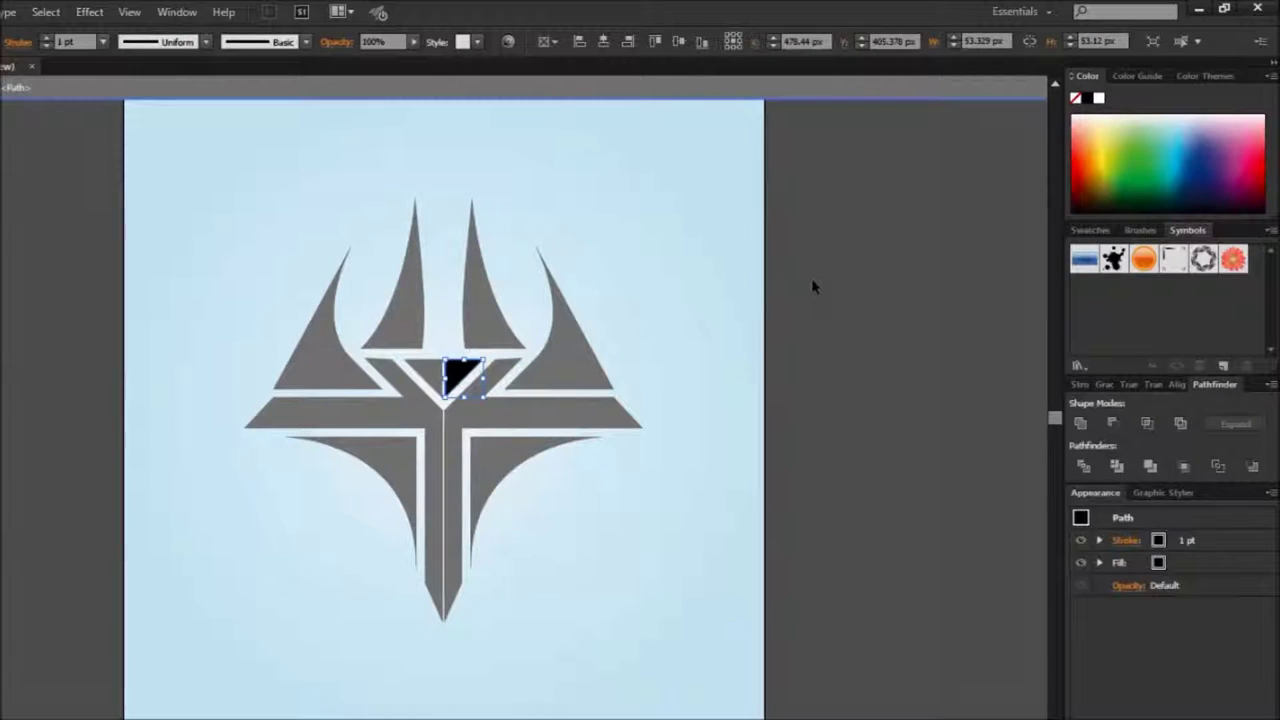
left_click(646, 230)
double_click(625, 557)
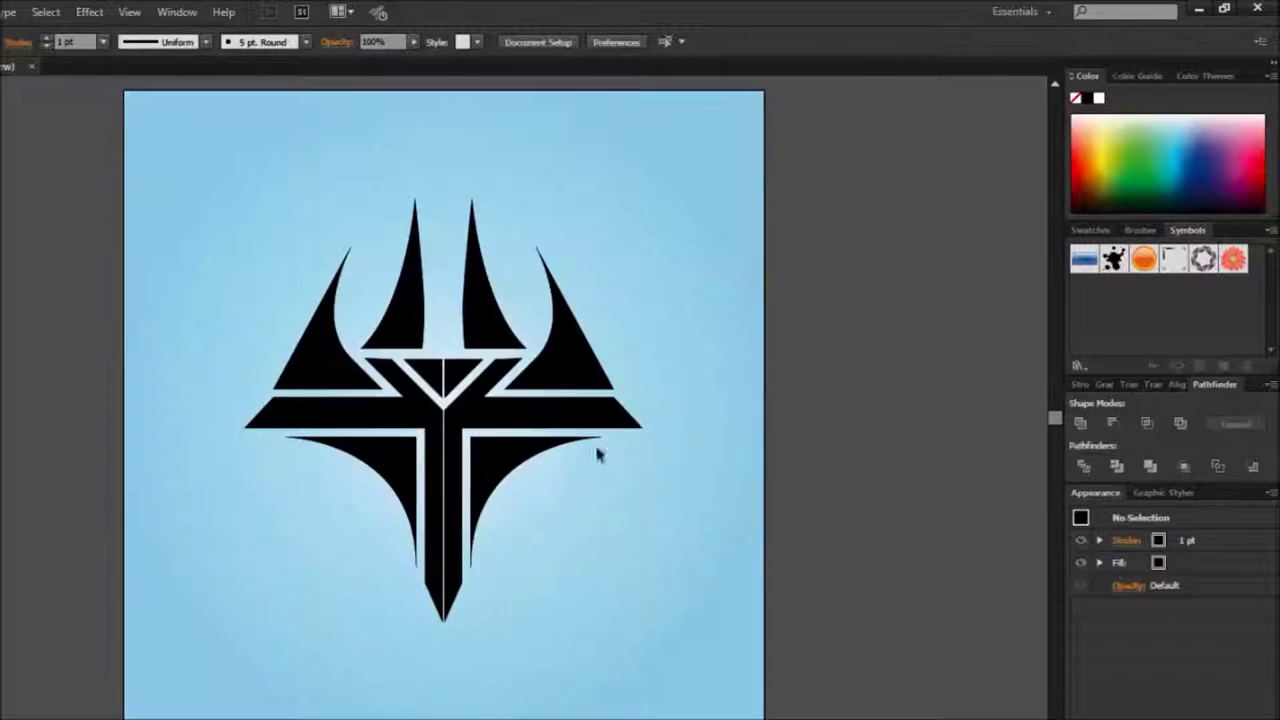
Isolate the design group and shift all right-half shapes slightly right to open a narrow gap along the central axis.
double_click(480, 350)
left_click_drag(628, 200, 449, 612)
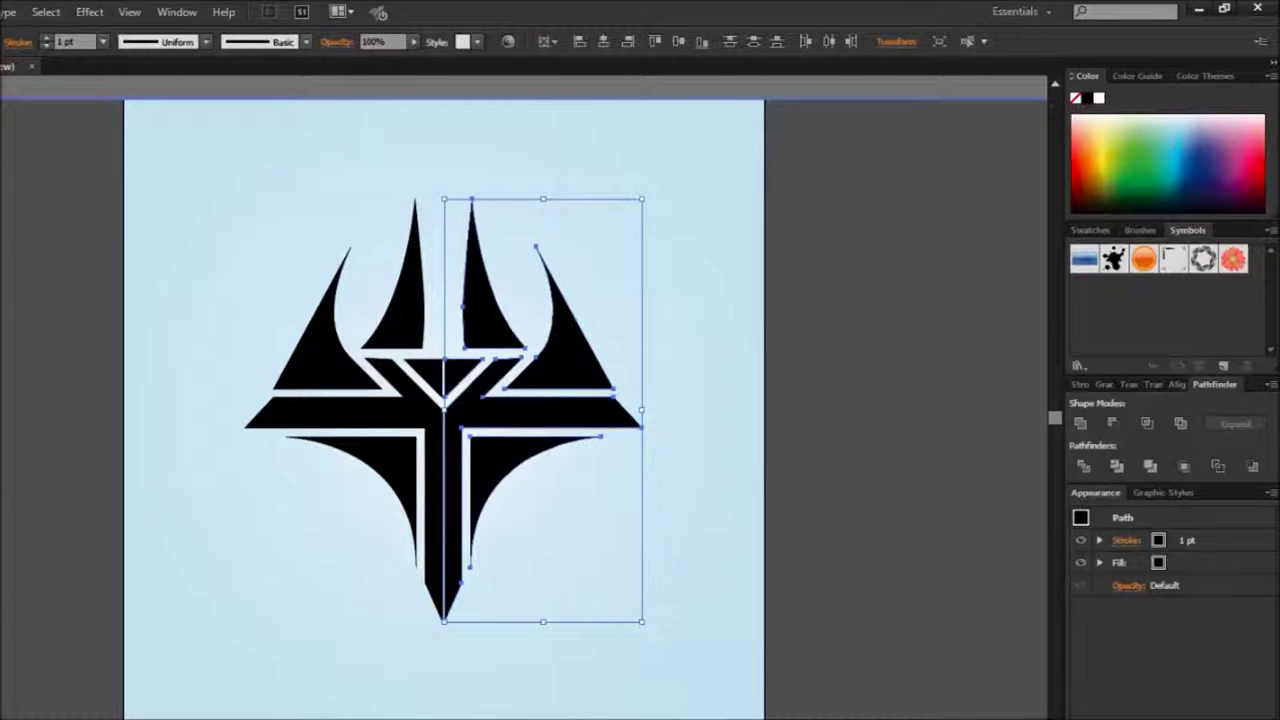
key("shift+Right")
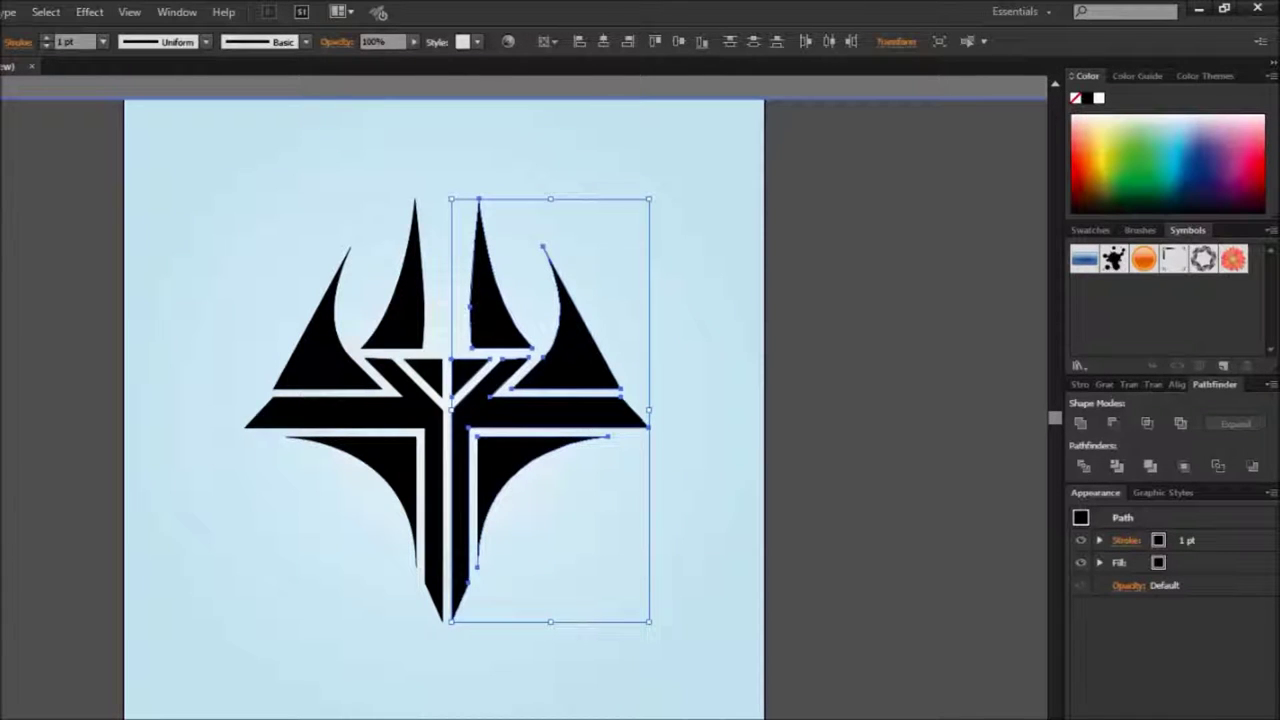
left_click(736, 678)
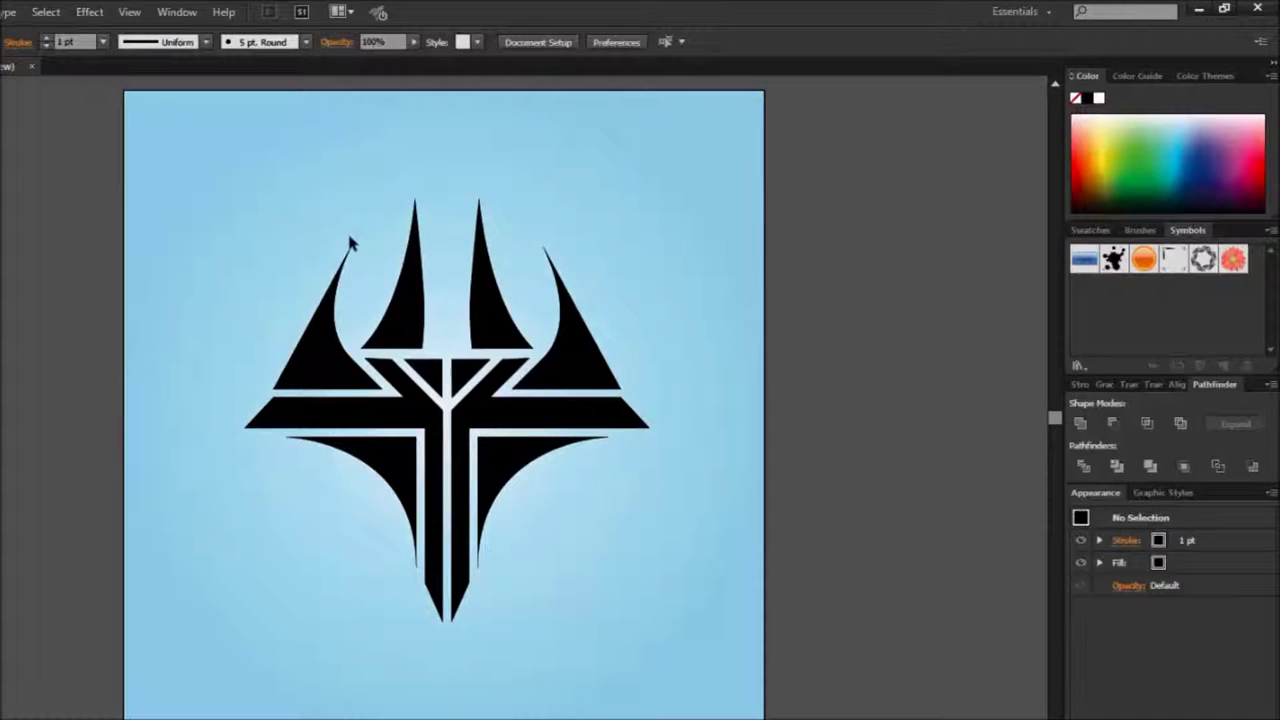
Center the whole design group horizontally on the artboard again.
left_click_drag(208, 200, 652, 585)
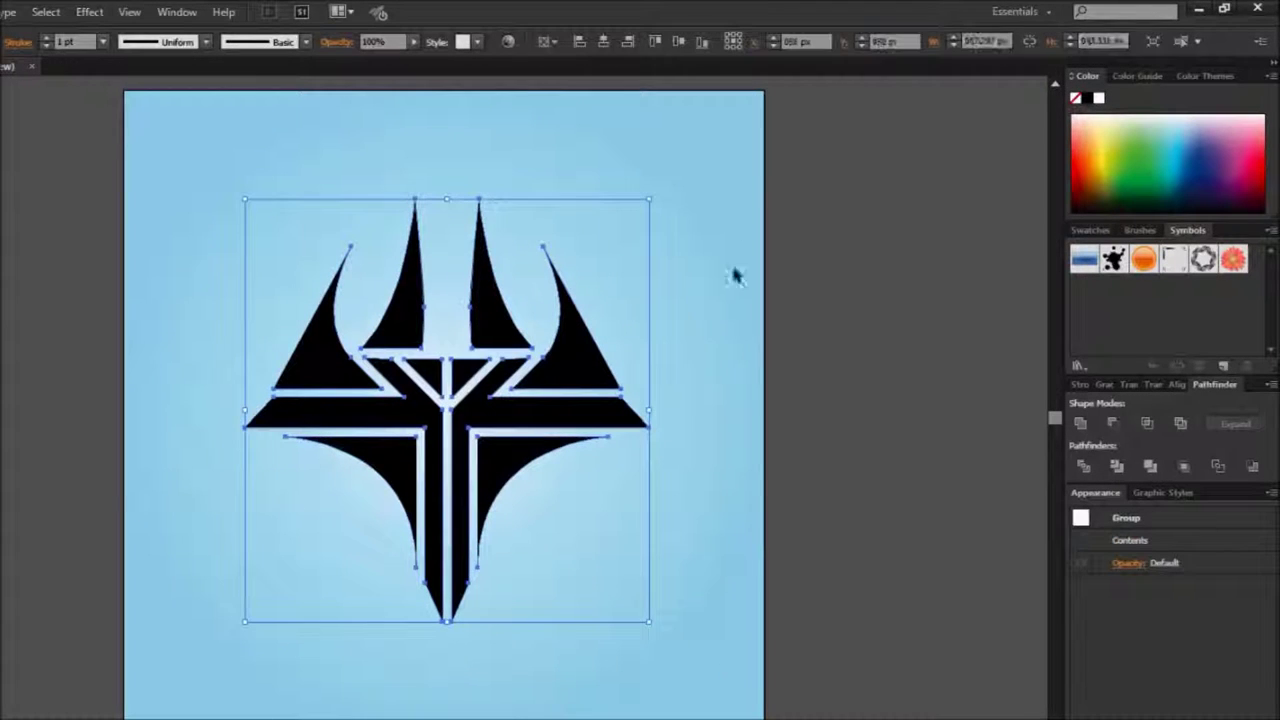
left_click(605, 42)
left_click(738, 381)
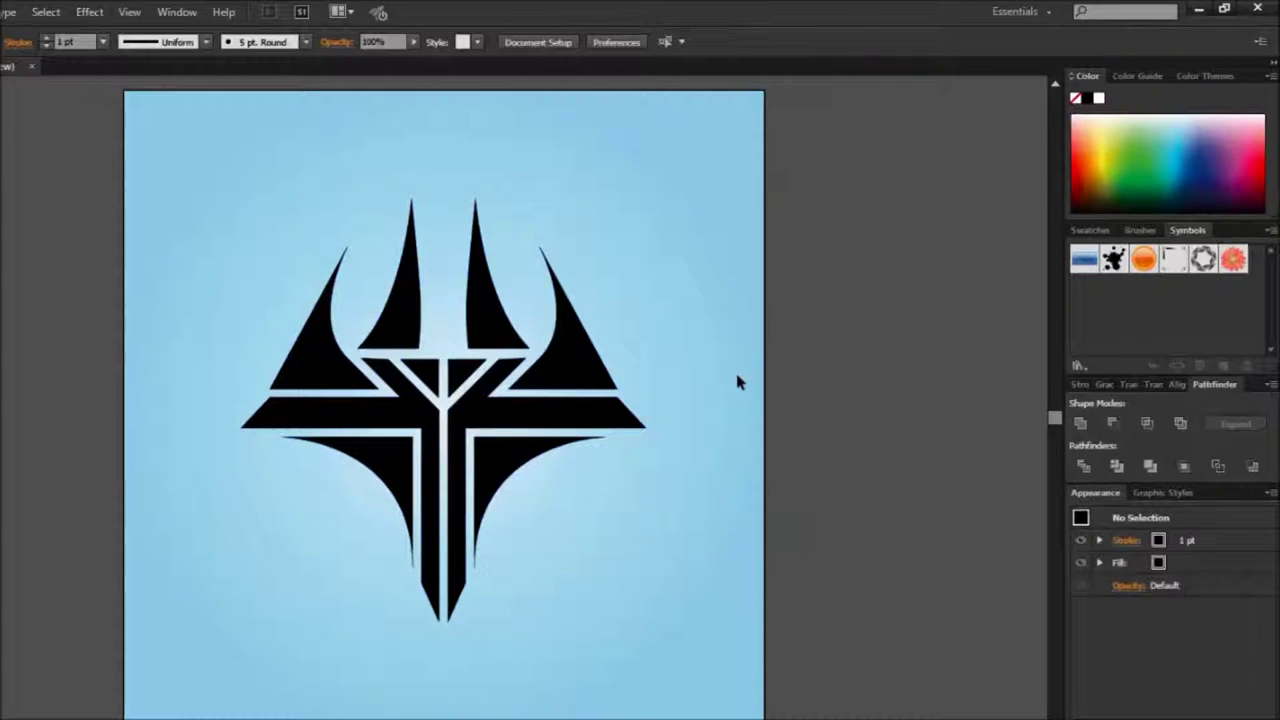
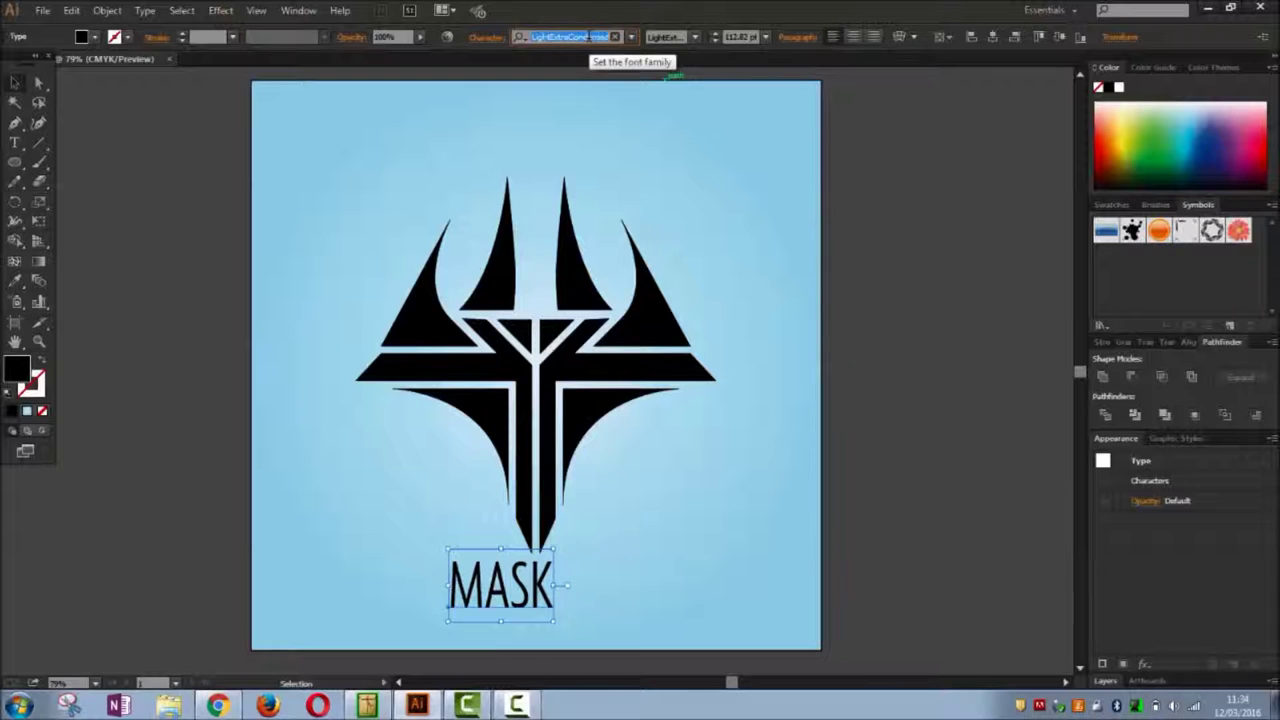
Set the font of the MASK text below the emblem to Advent Pro Regular.
type("Algerian")
key("Up")
key("Up")
key("Up")
key("Down")
key("Down")
key("Down")
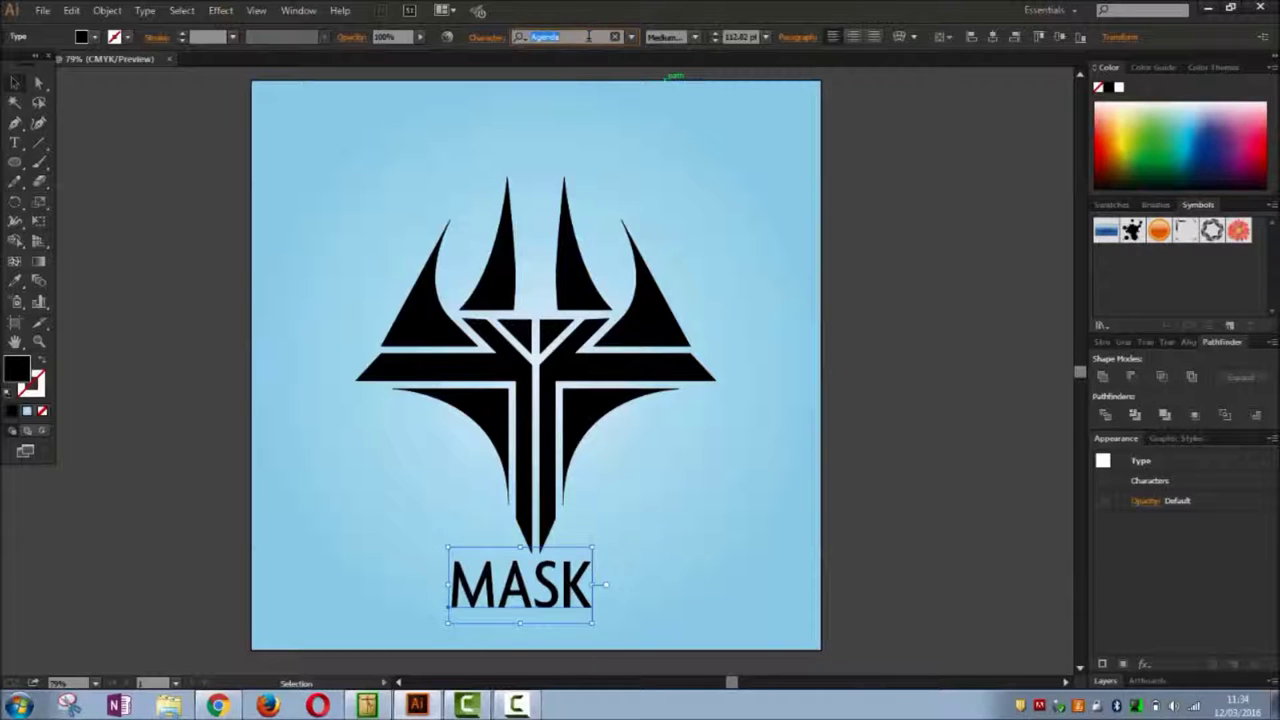
key("Up")
key("Up")
key("Up")
key("Up")
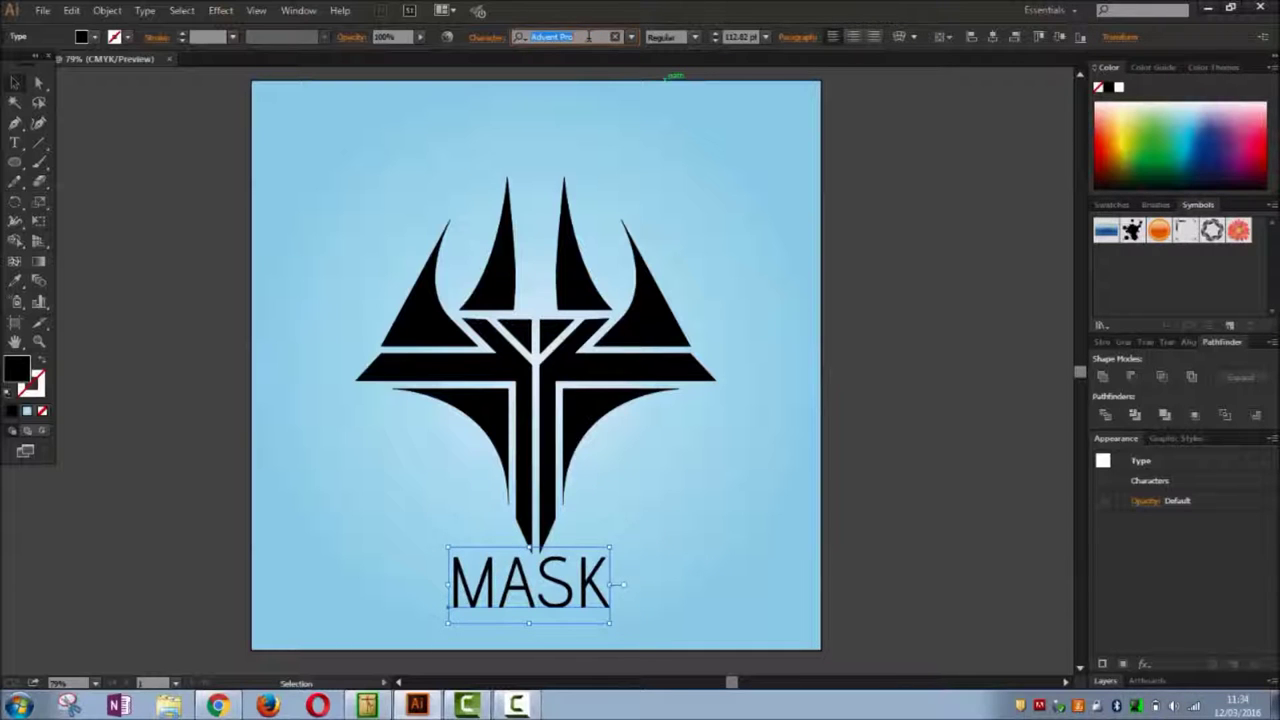
left_click(215, 185)
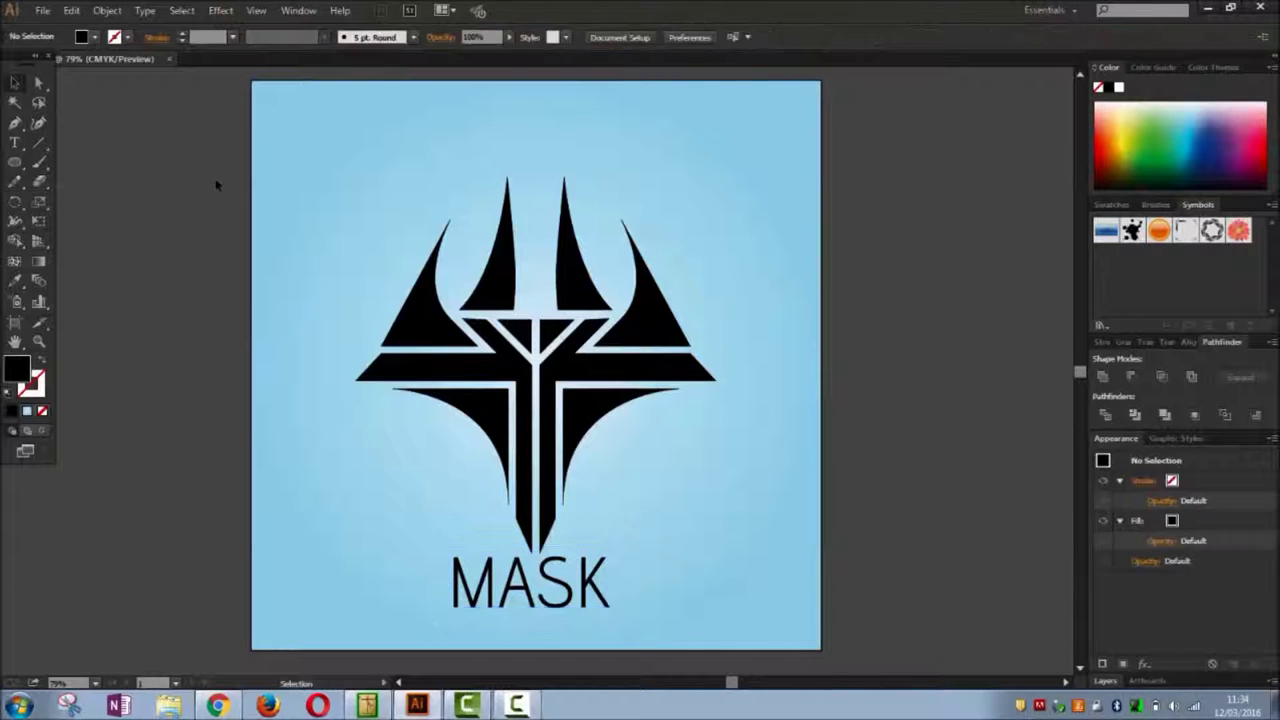
Reduce the MASK text to 66 pt and center it horizontally on the artboard.
left_click(540, 592)
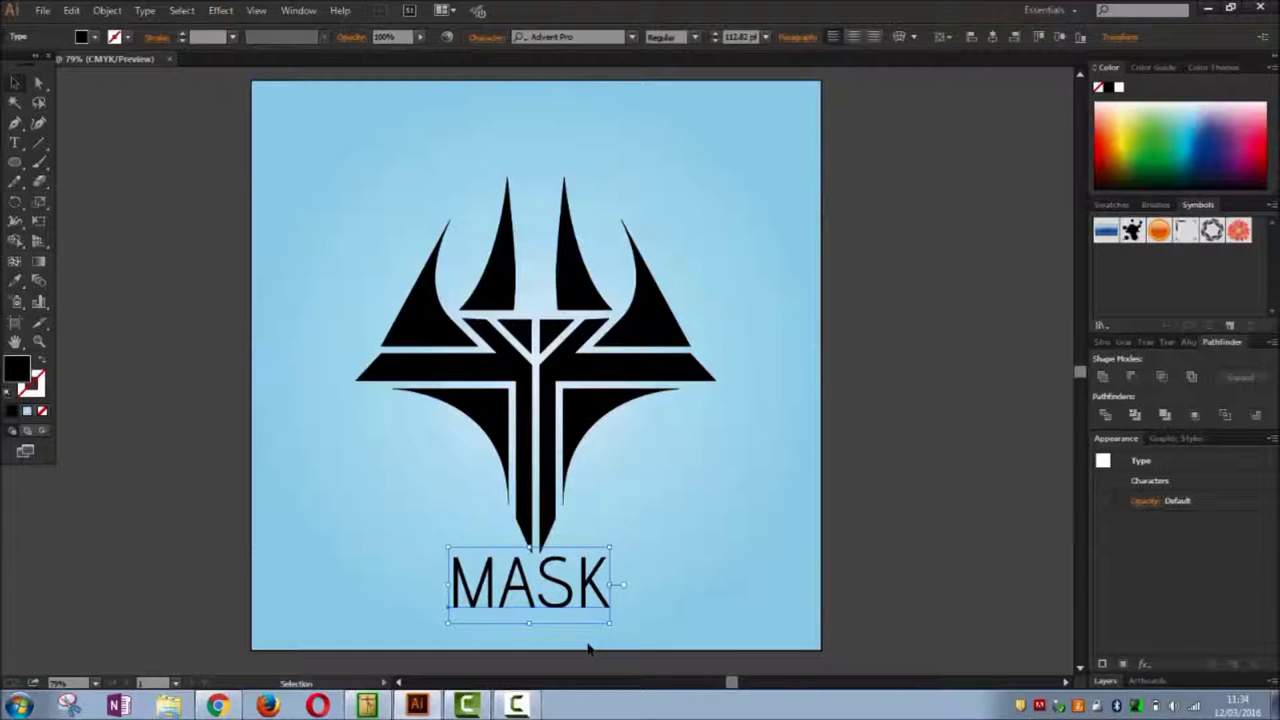
left_click(991, 40)
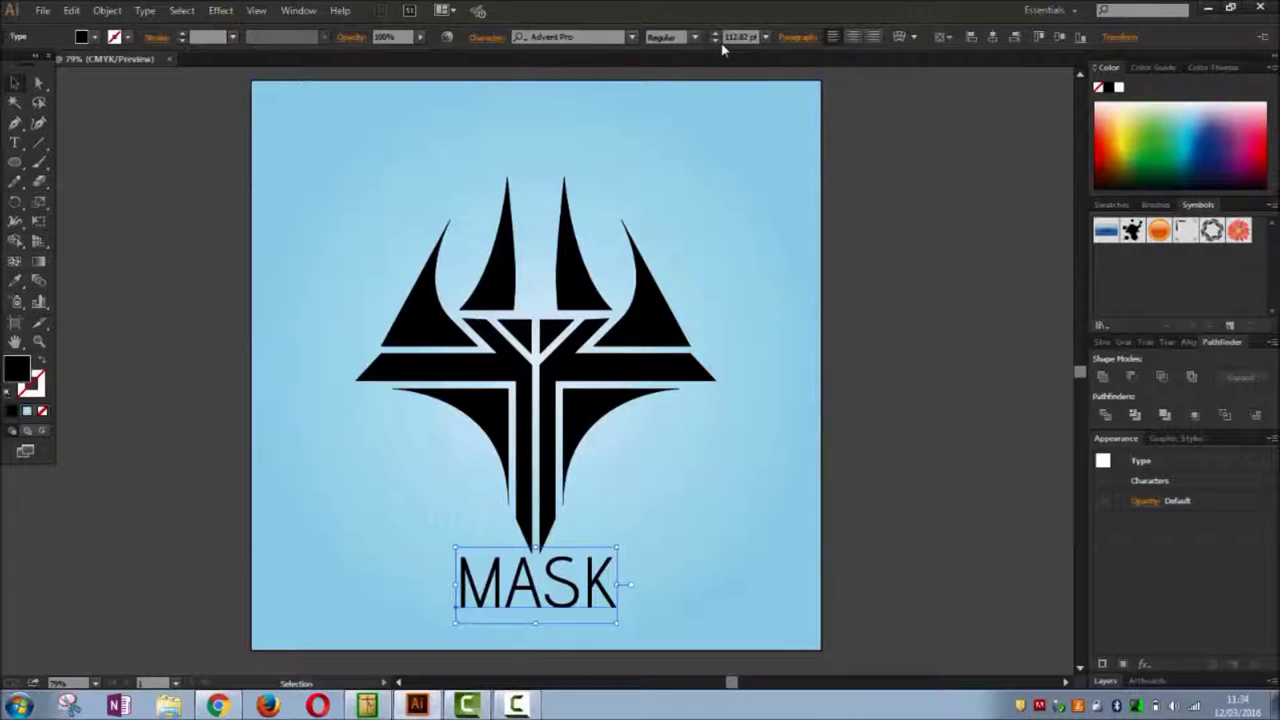
left_click_drag(716, 40, 716, 40)
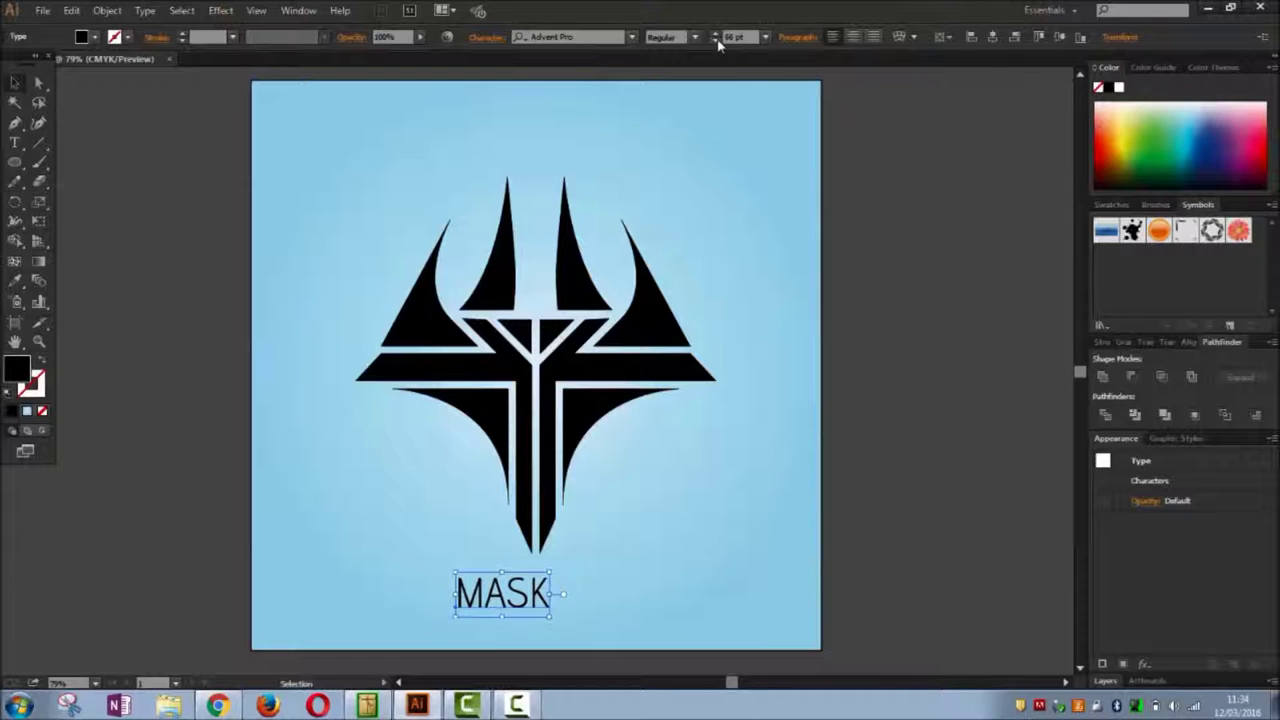
left_click(997, 40)
left_click(944, 420)
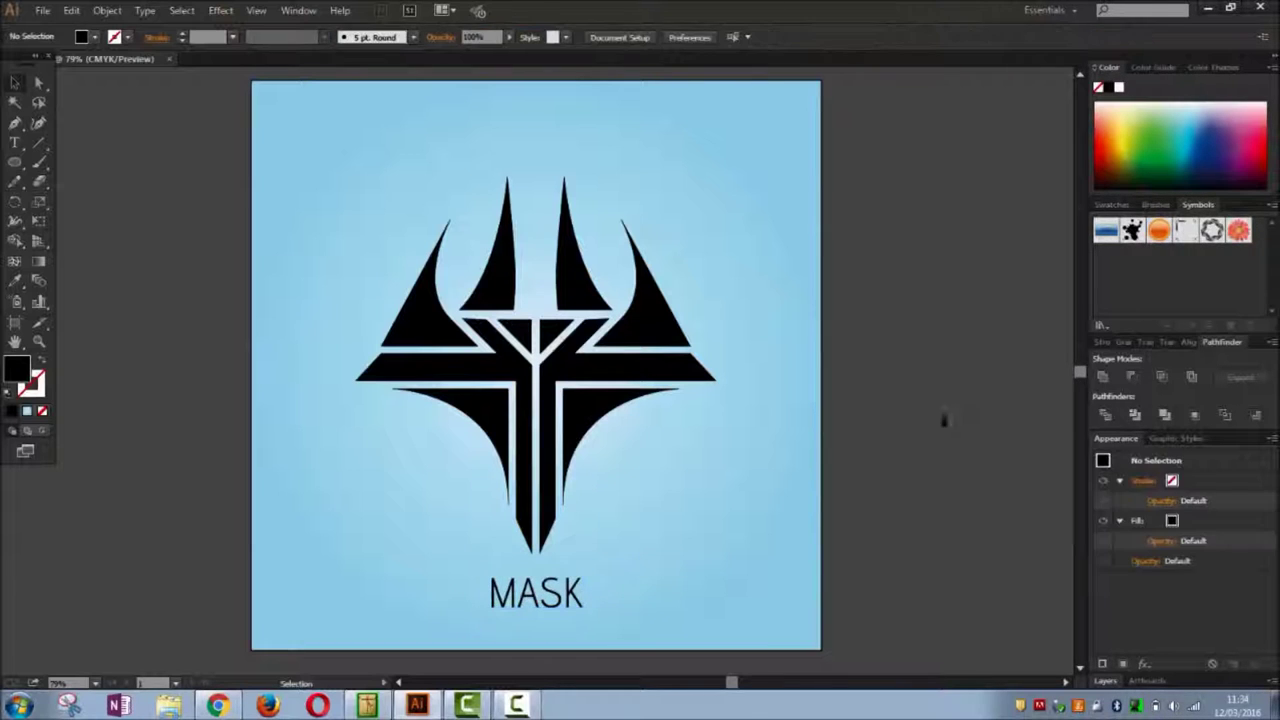
Align the MASK text to the artboard's left and top edges.
left_click(582, 592)
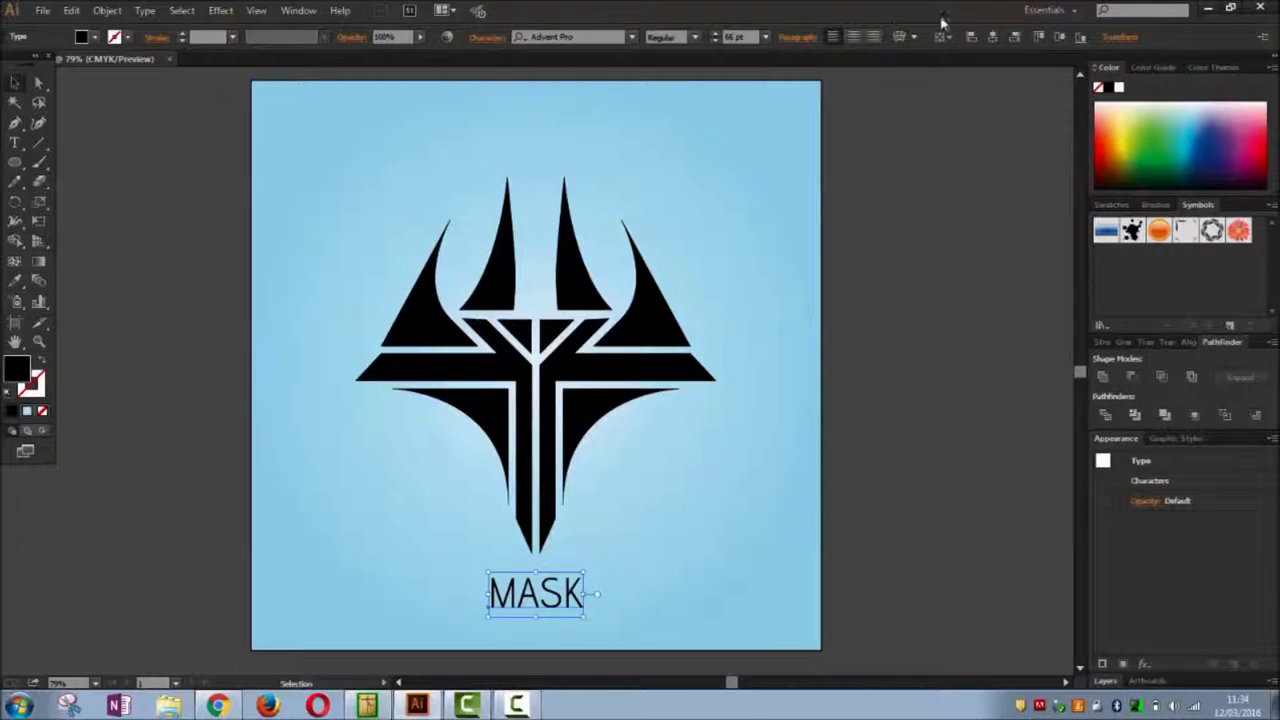
left_click(979, 38)
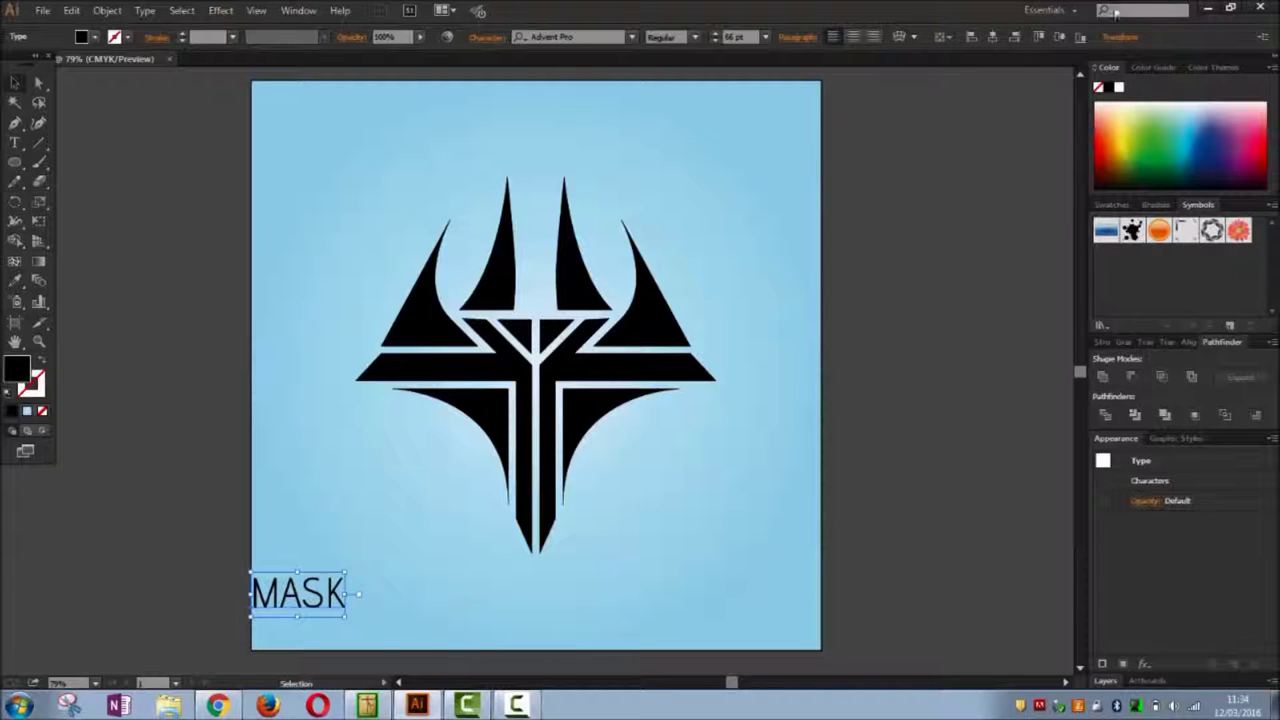
left_click(1037, 40)
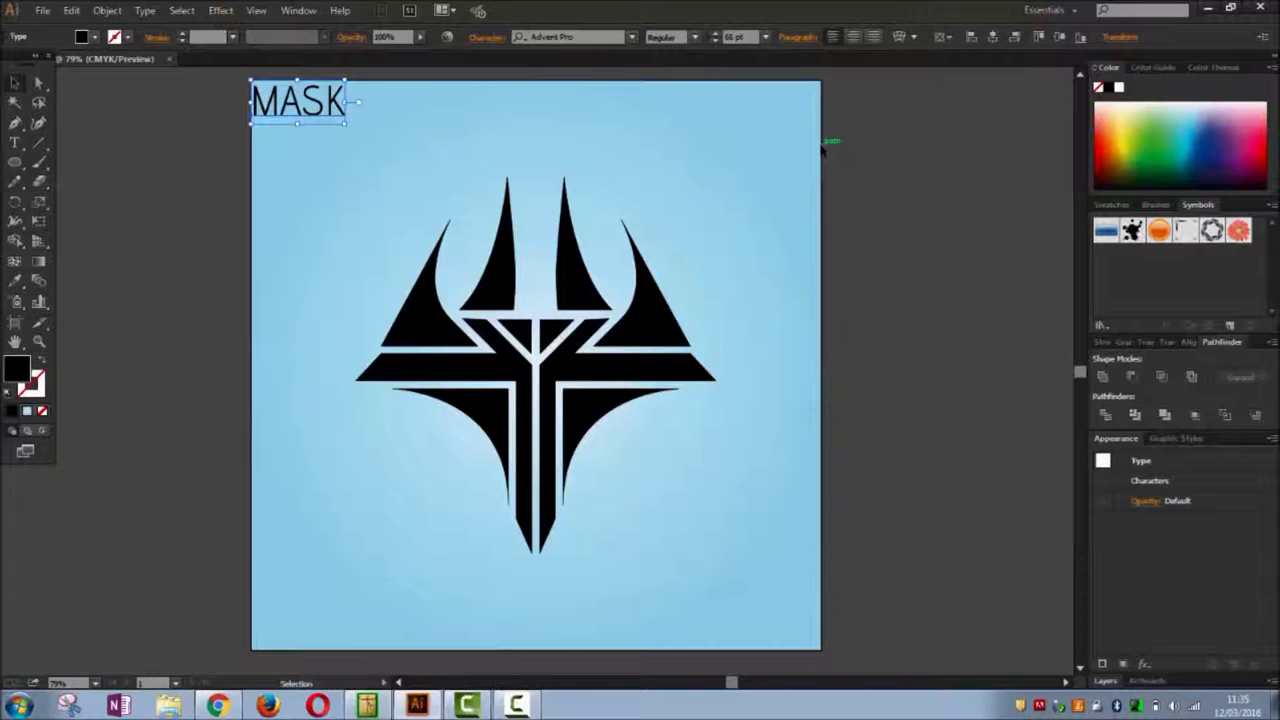
Move the MASK text down and right, leaving a small margin from the artboard's top-left corner.
key("shift+Down")
key("shift+Down")
key("shift+Down")
key("shift+Down")
key("shift+Down")
key("shift+Right")
key("shift+Right")
key("shift+Right")
key("shift+Right")
key("shift+Right")
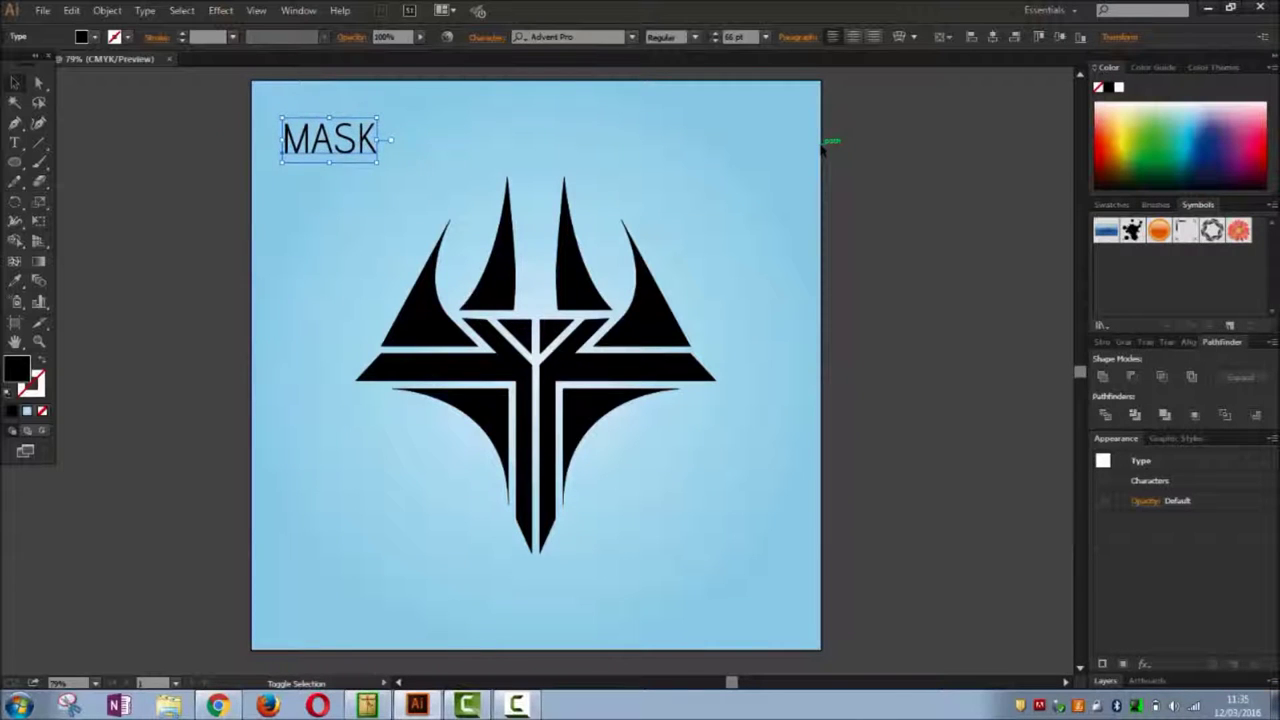
left_click(822, 147)
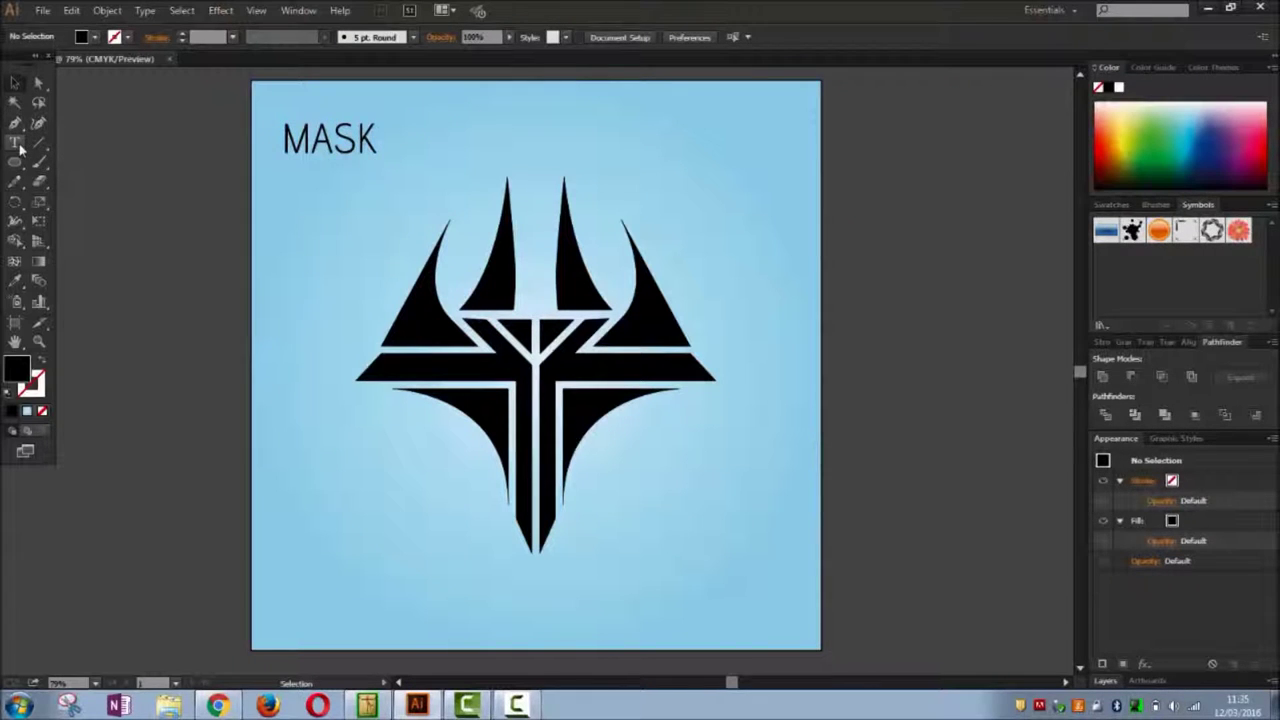
Draw a black rectangle about 250 by 96 px over the MASK text, starting at the artboard's left edge.
left_click(38, 261)
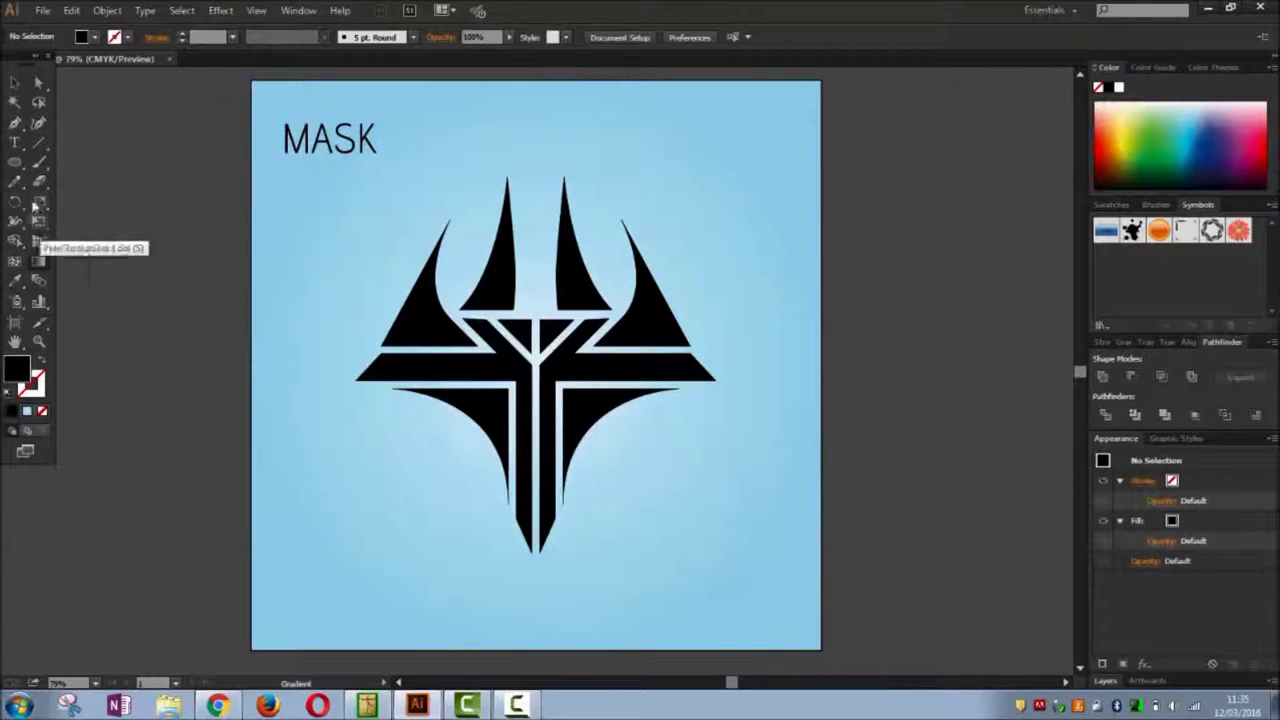
left_click_drag(14, 162, 90, 162)
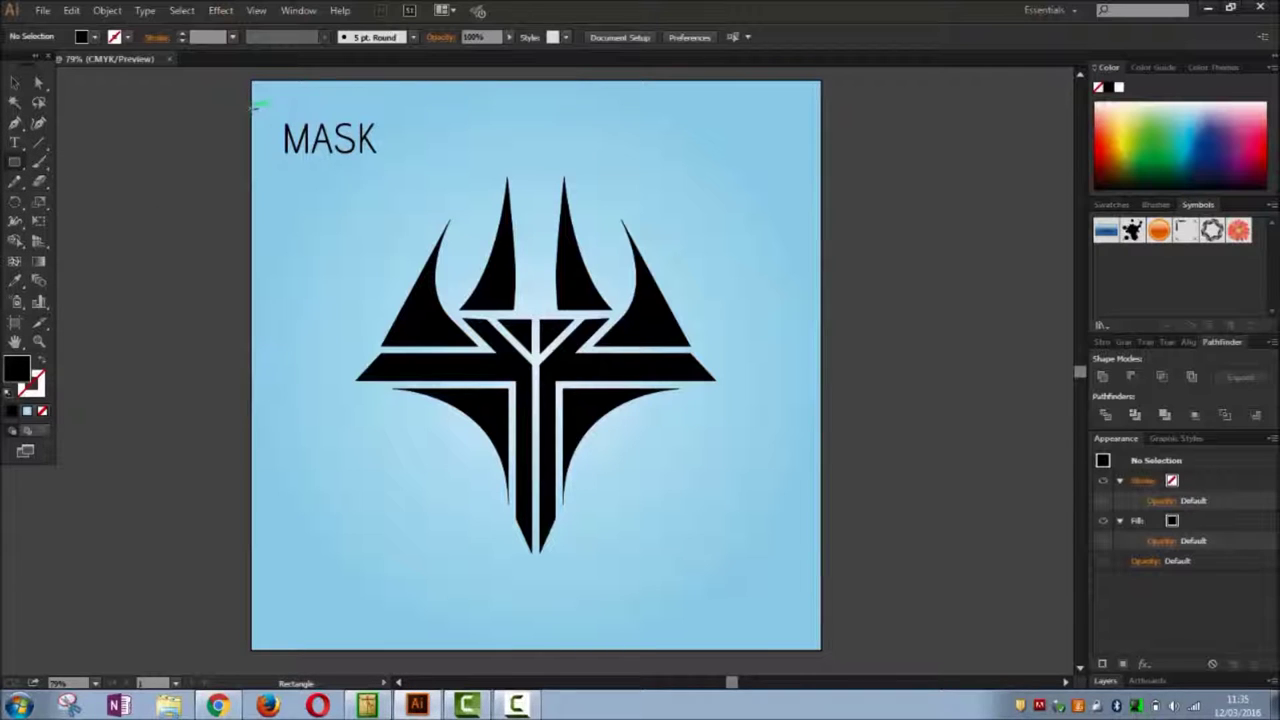
left_click_drag(254, 108, 408, 172)
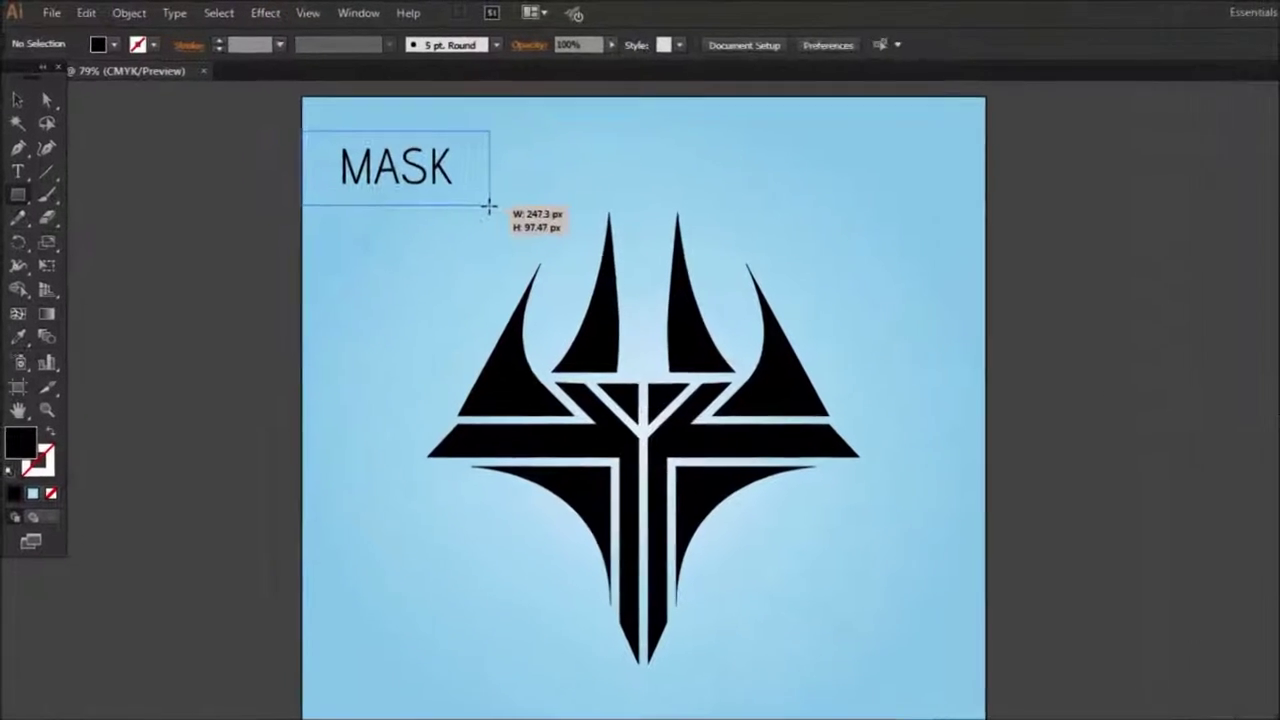
left_click_drag(489, 205, 511, 211)
key("v")
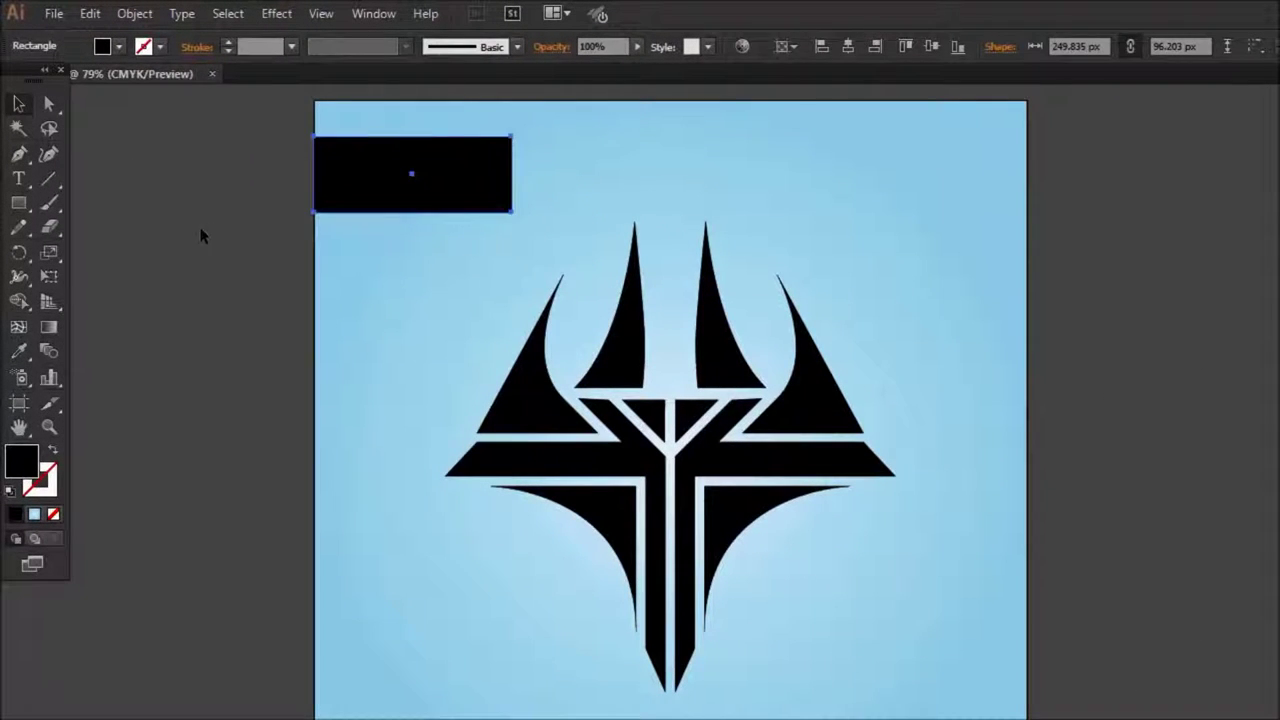
left_click(200, 235)
Send the black rectangle behind the MASK text.
right_click(408, 198)
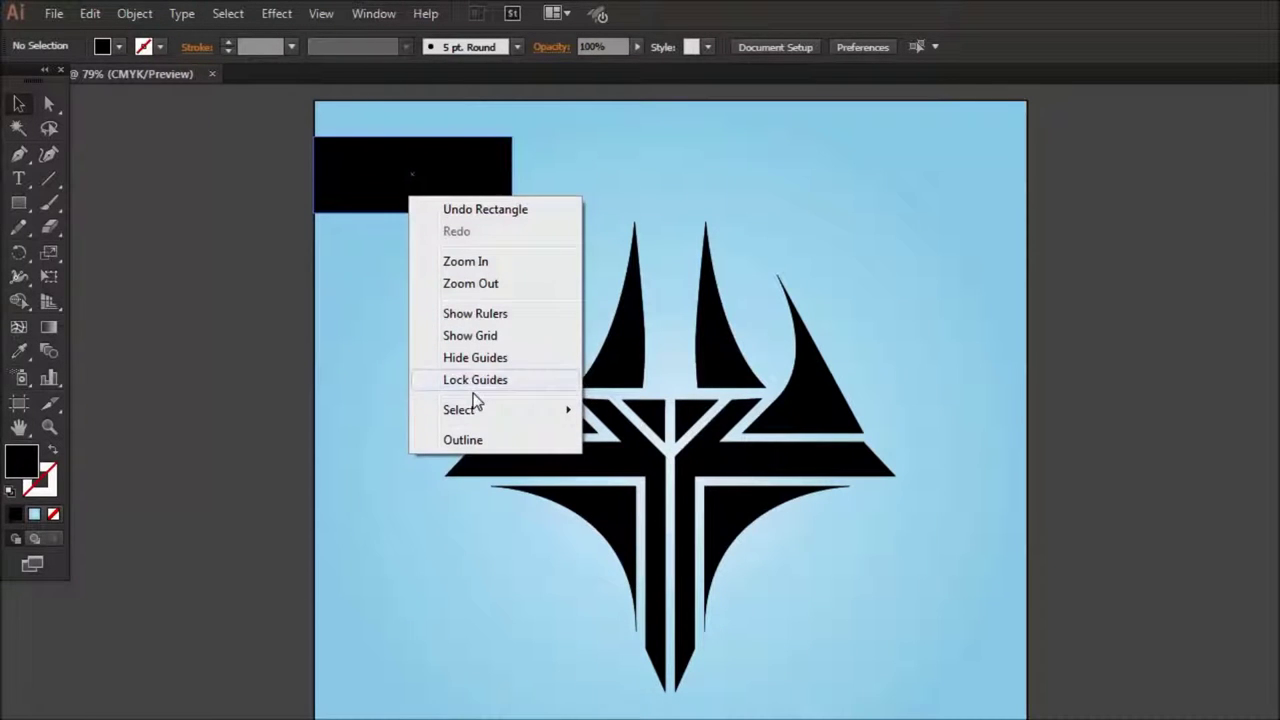
left_click(378, 184)
right_click(378, 183)
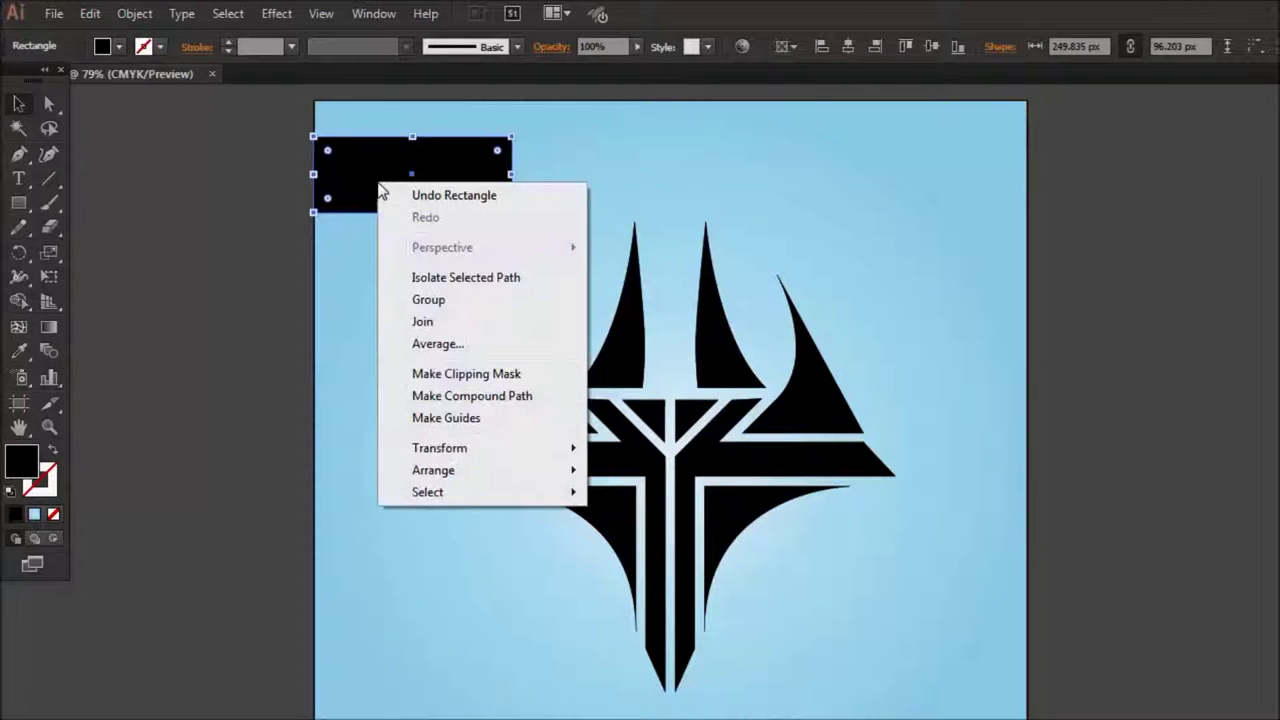
left_click(261, 475)
left_click(393, 185)
key("ctrl+shift+b")
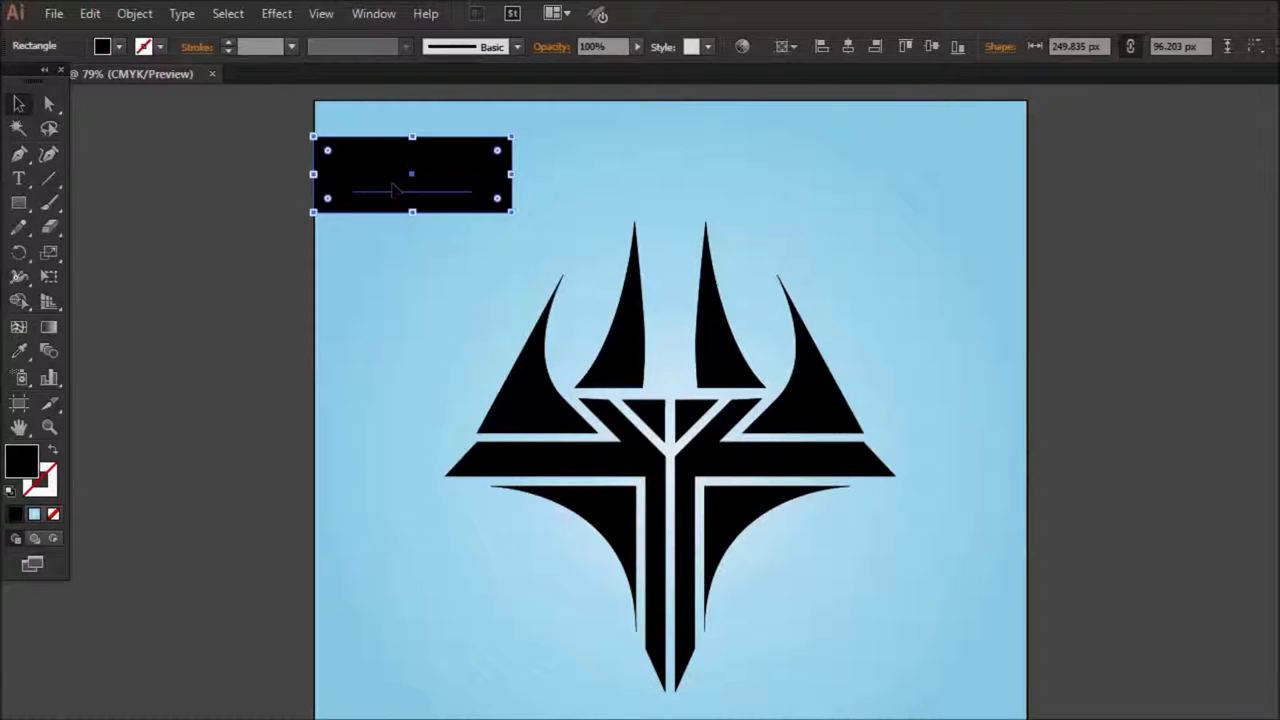
Set the fill of the MASK text to white.
left_click(393, 190)
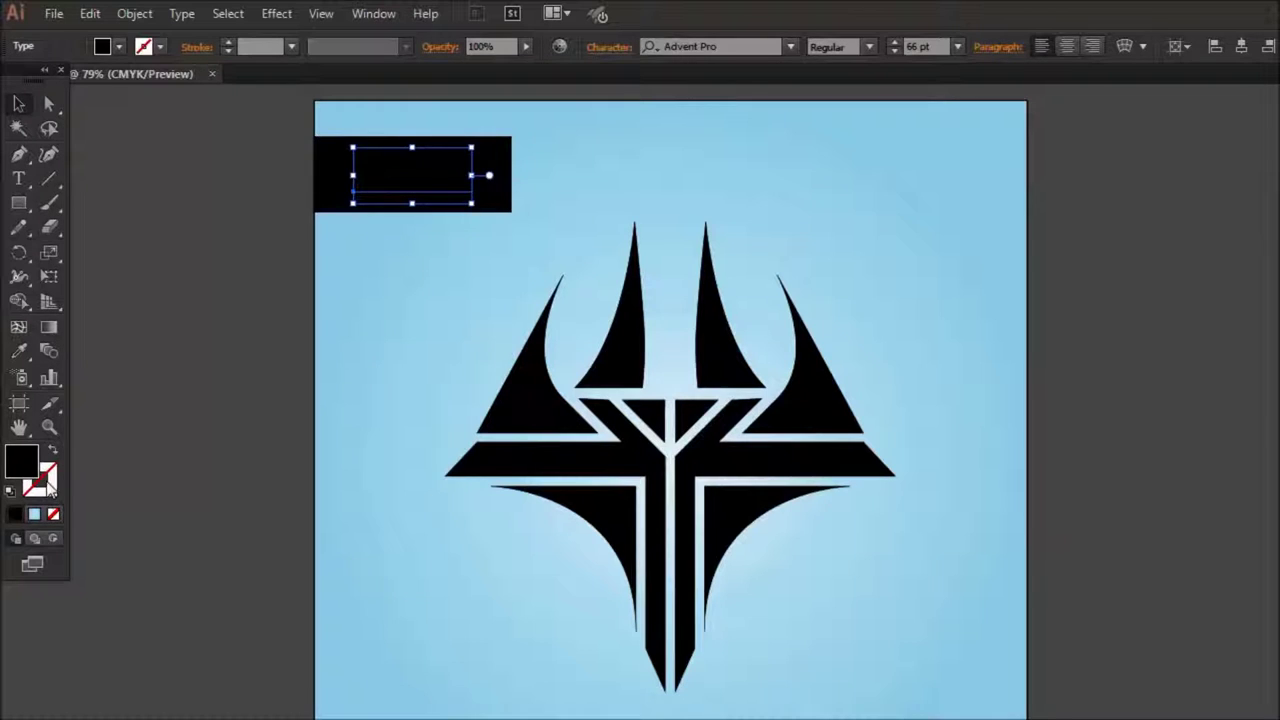
left_click(120, 46)
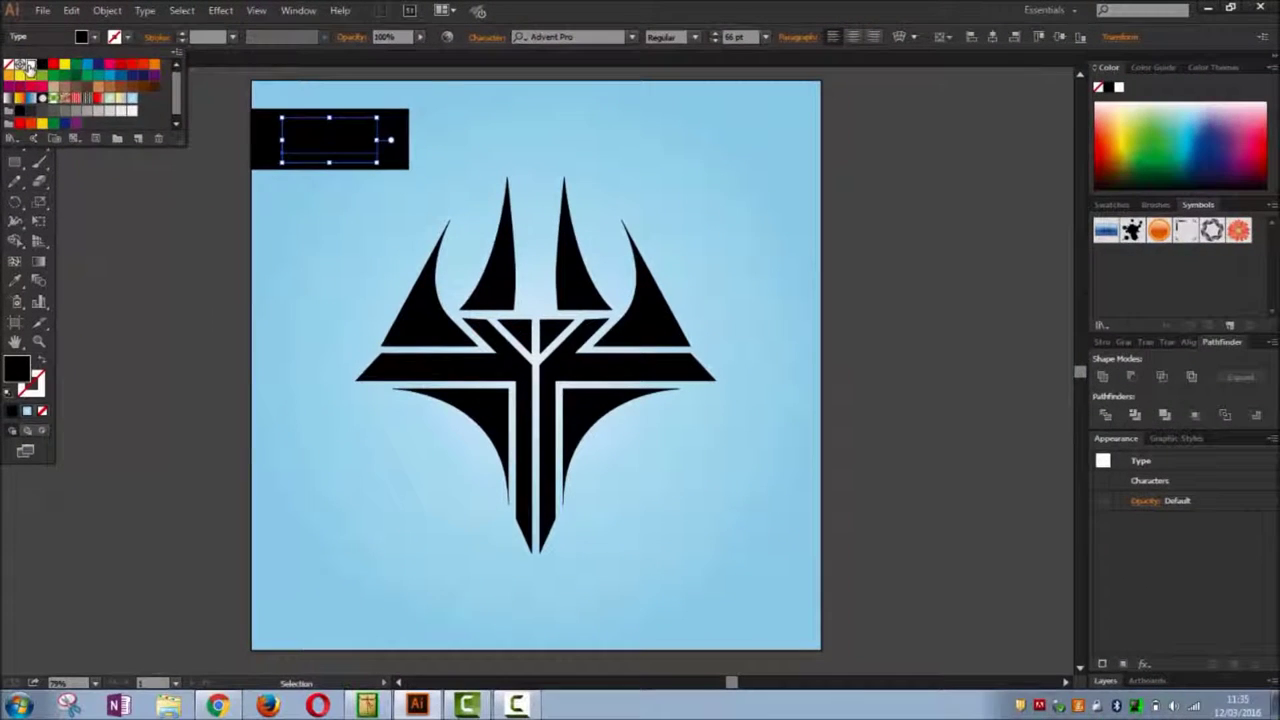
left_click(33, 68)
left_click(198, 328)
left_click(196, 323)
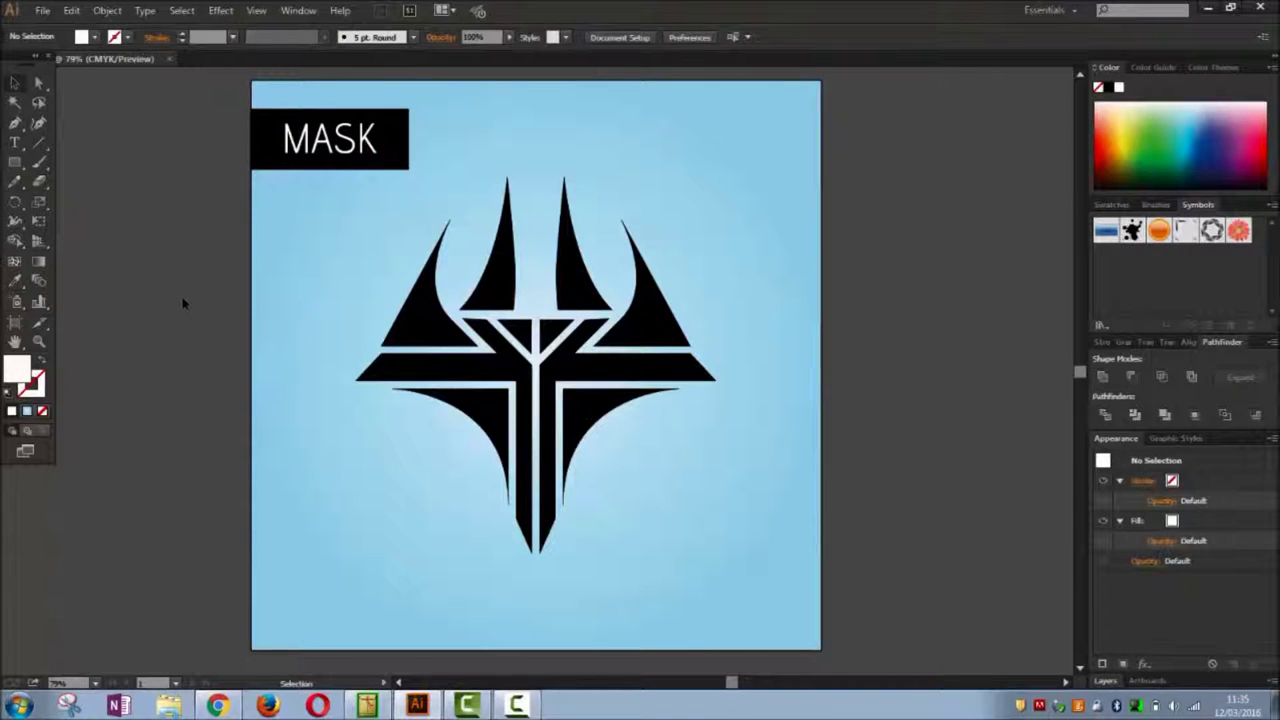
Select the MASK text together with its rectangle and set the alignment reference to the selection instead of the artboard.
left_click(362, 150)
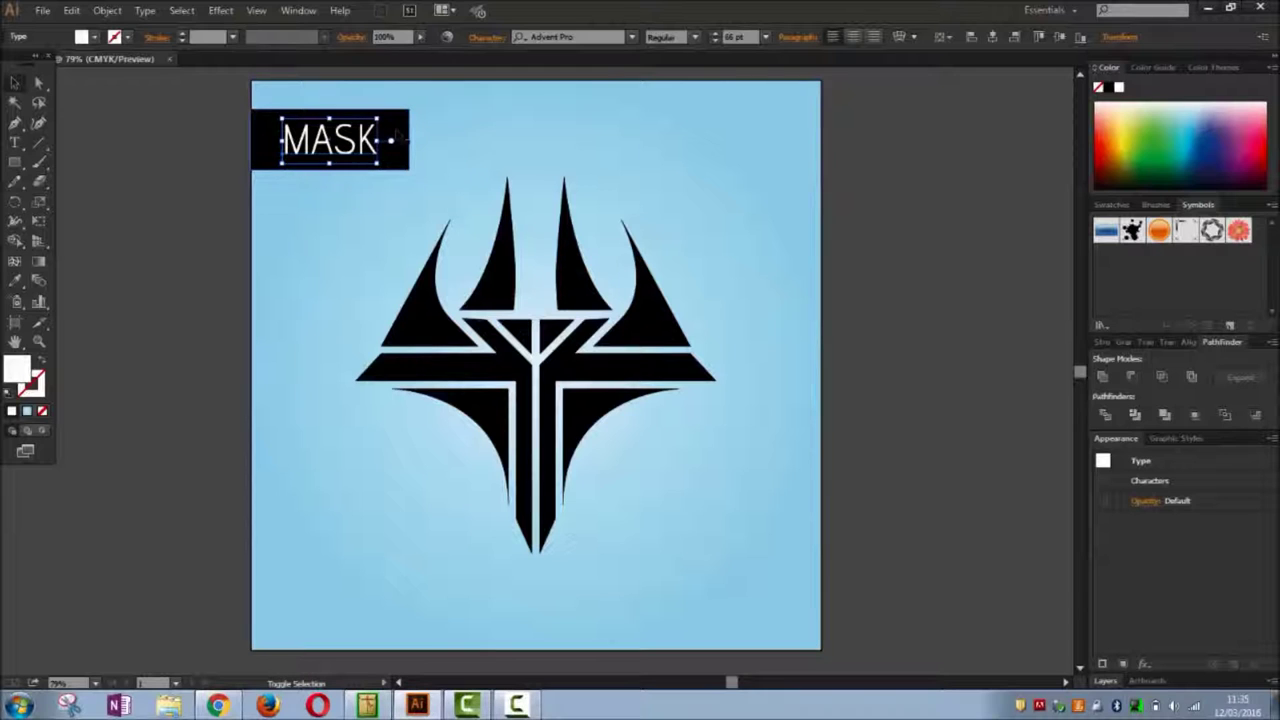
left_click(399, 123, "shift")
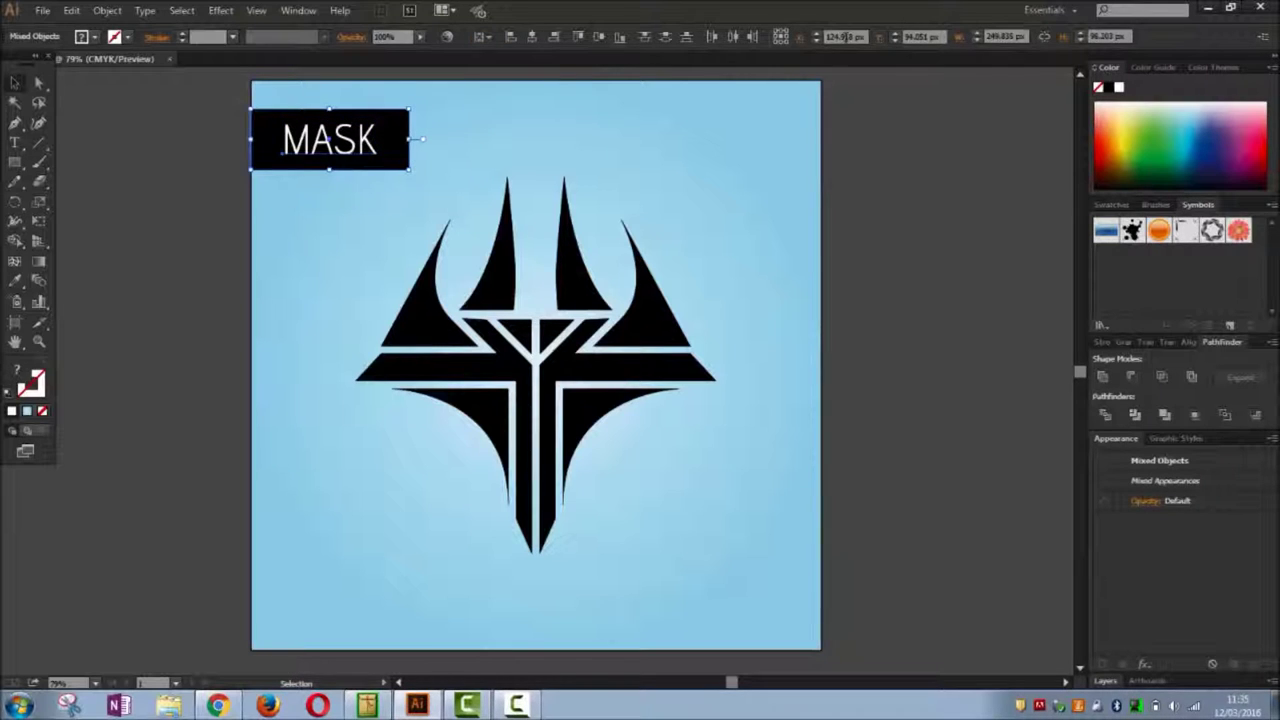
left_click(533, 38)
key("ctrl+z")
left_click(484, 40)
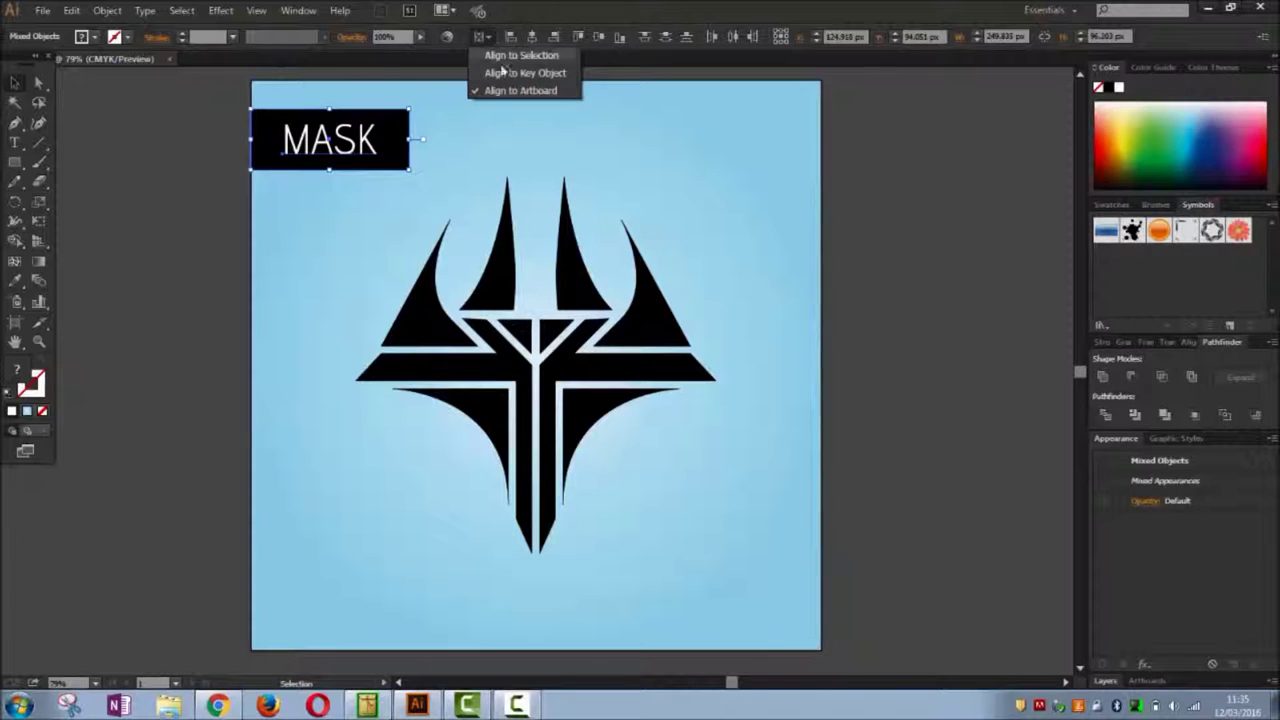
left_click(495, 55)
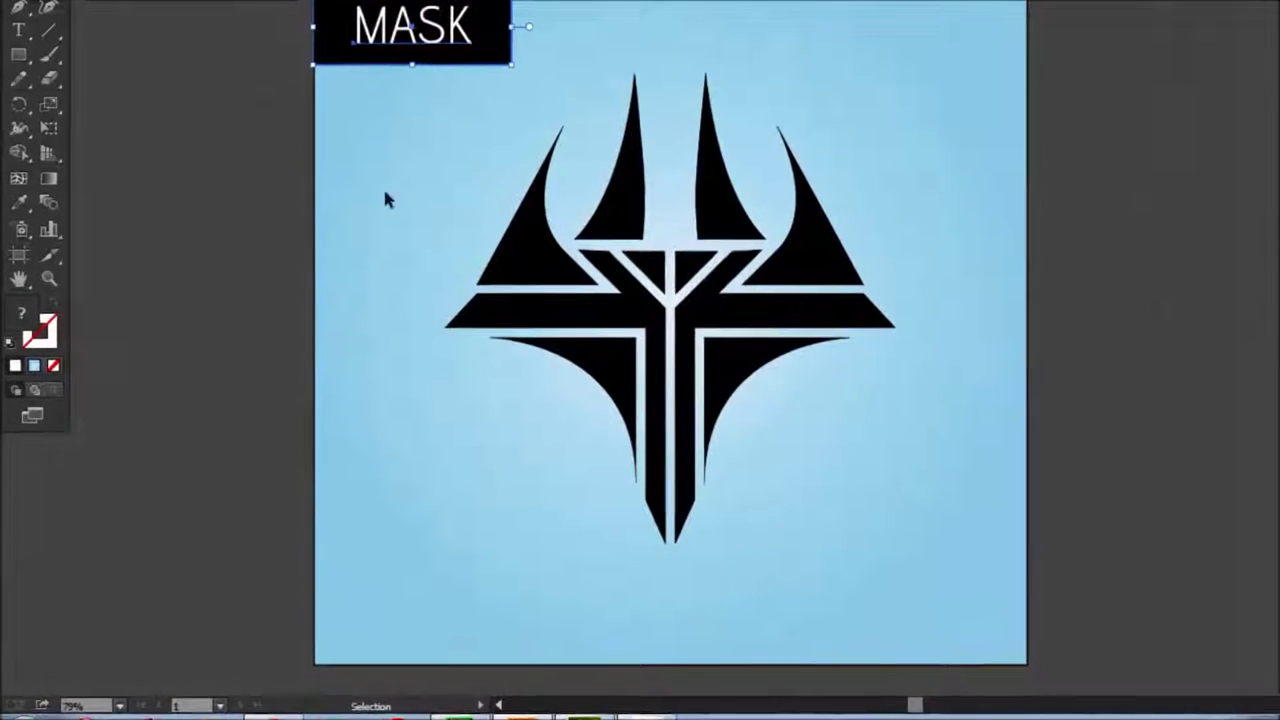
left_click(248, 270)
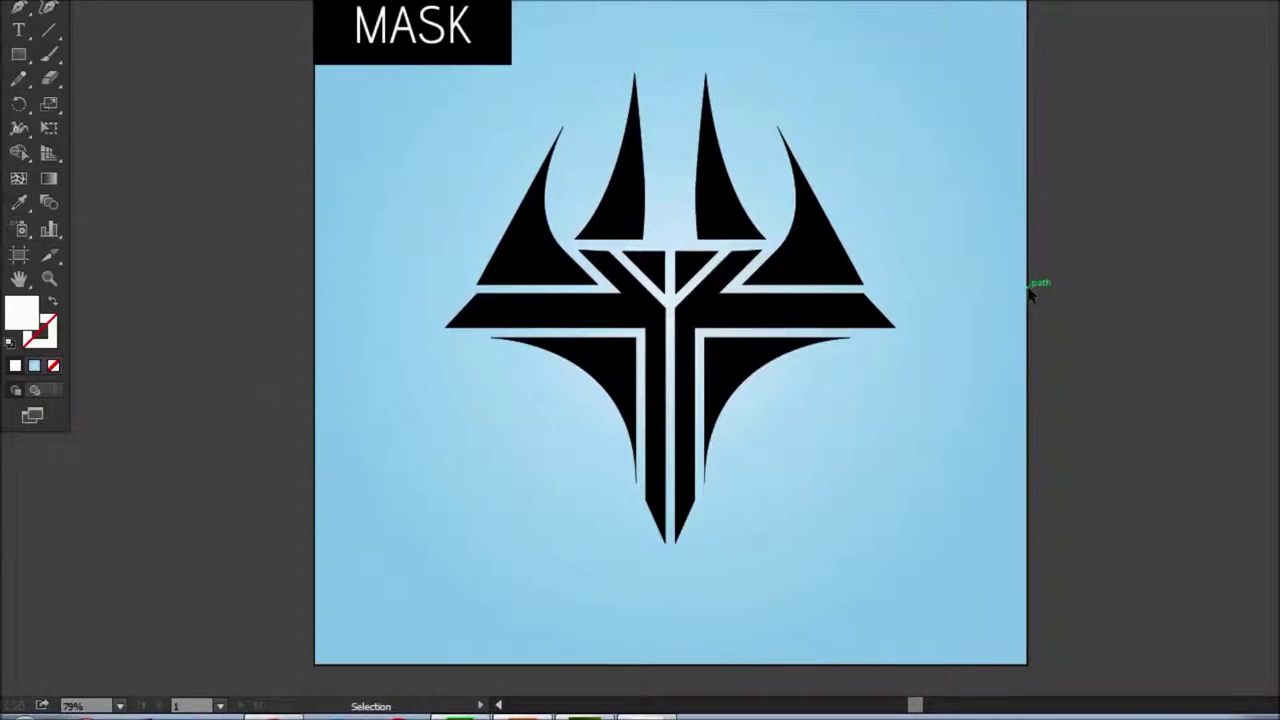
Isolate the mask emblem group and remove the stroke from its right and left halves.
left_click(710, 137)
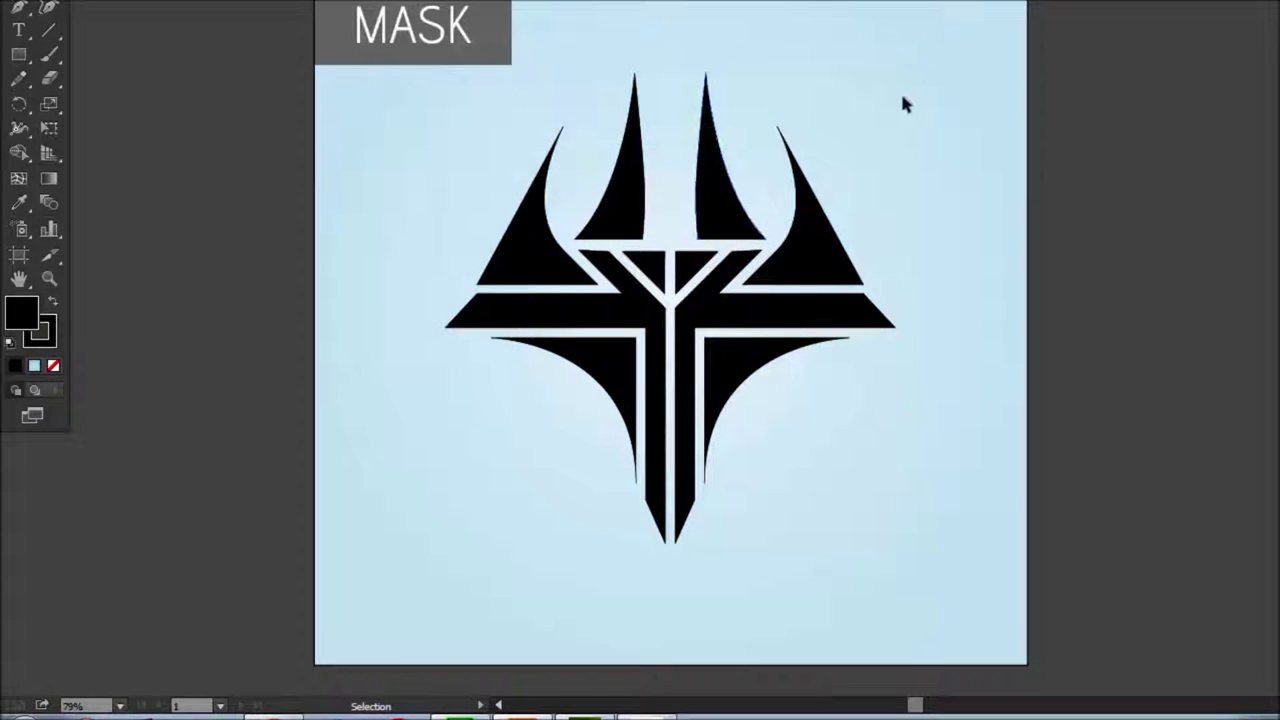
left_click_drag(903, 97, 684, 546)
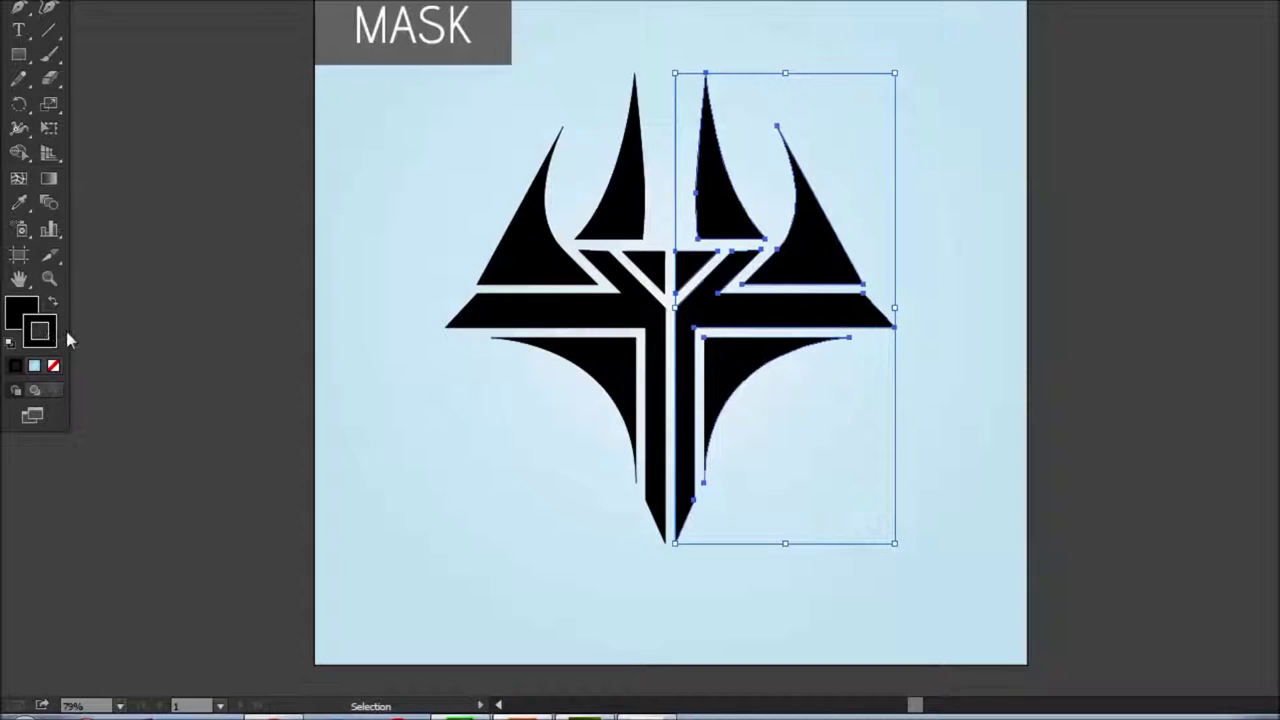
left_click(53, 365)
left_click_drag(443, 152, 665, 530)
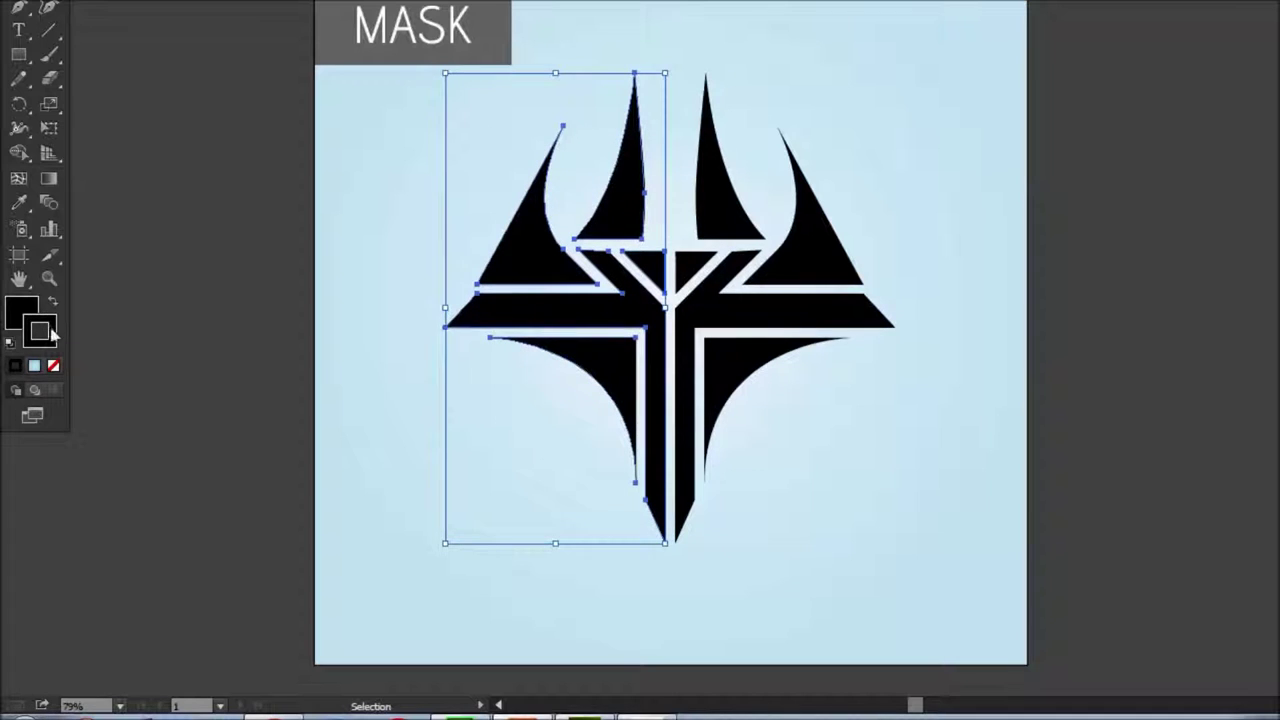
left_click(53, 366)
left_click(20, 316)
left_click(213, 241)
Fill the right half of the mask emblem with a darker red swatch and exit the group isolation.
left_click_drag(918, 79, 684, 542)
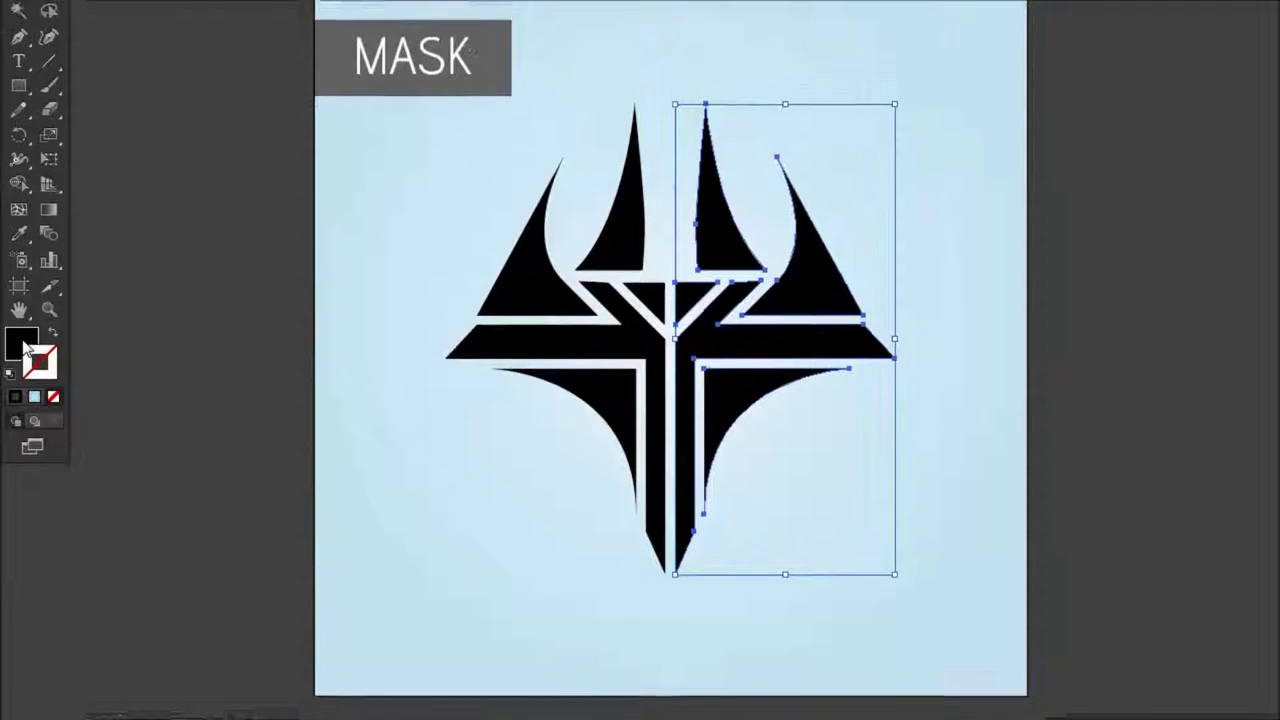
double_click(21, 314)
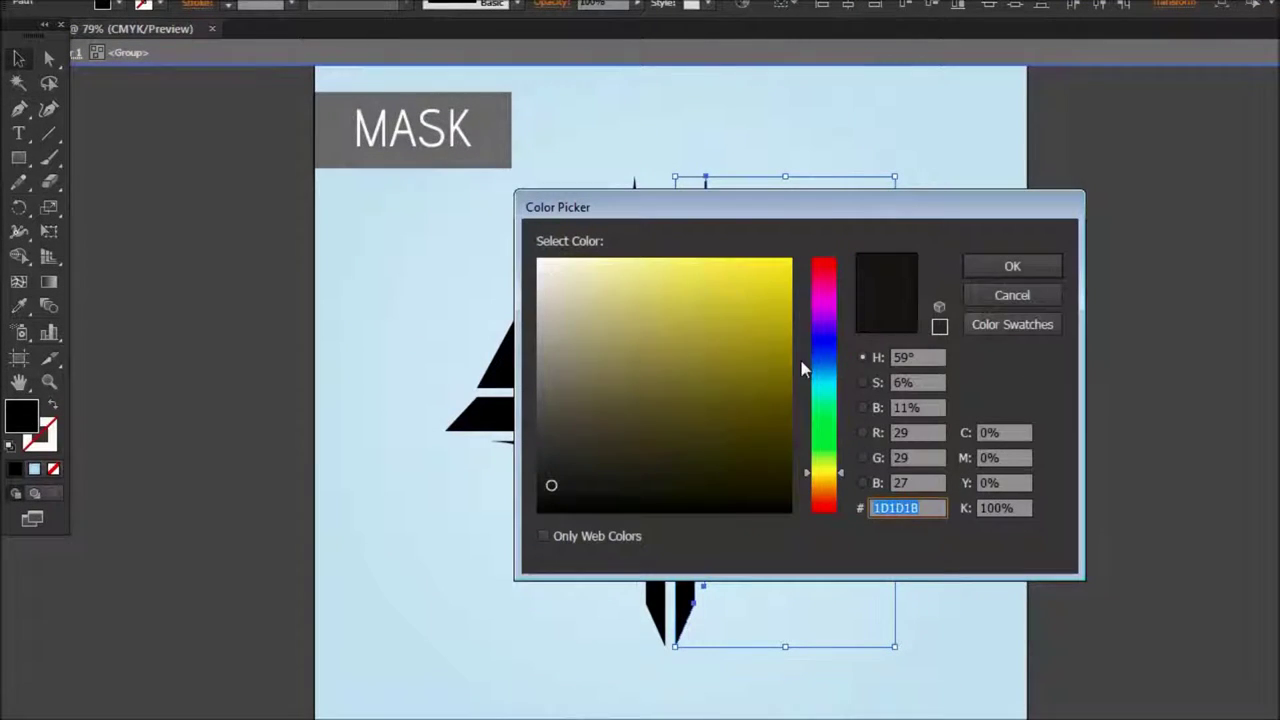
left_click(1011, 295)
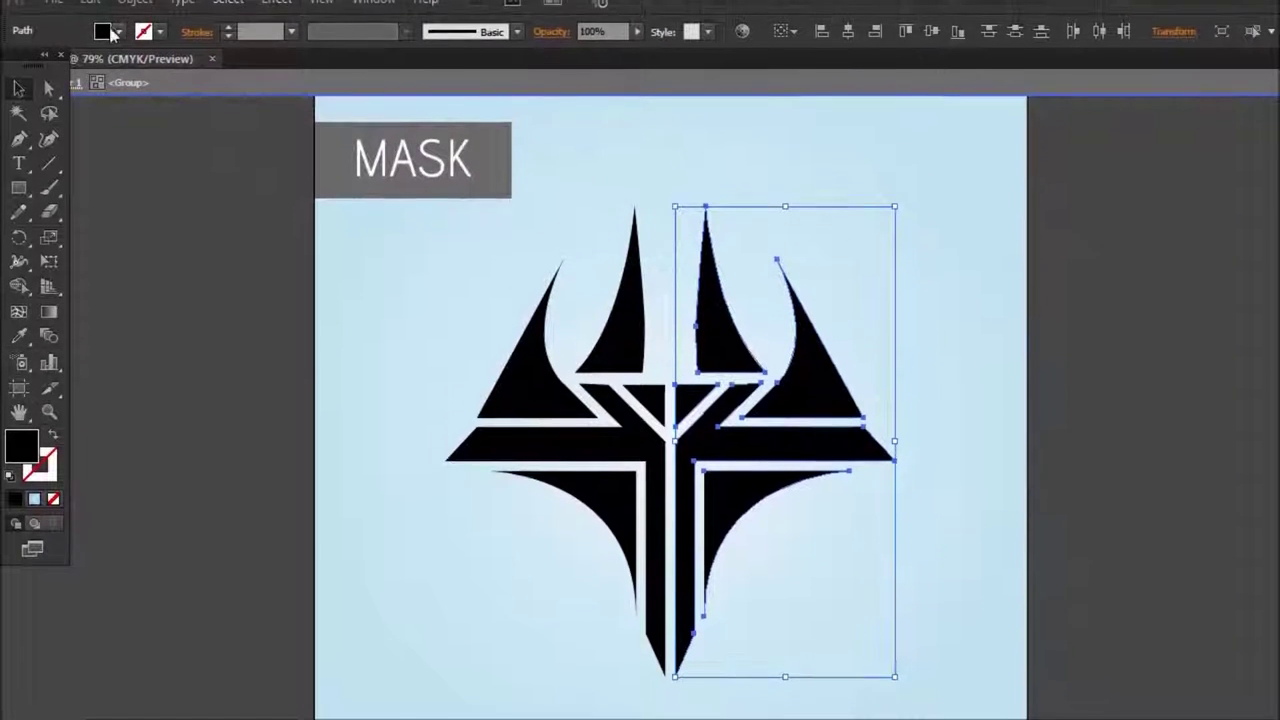
left_click(119, 9)
left_click(122, 125)
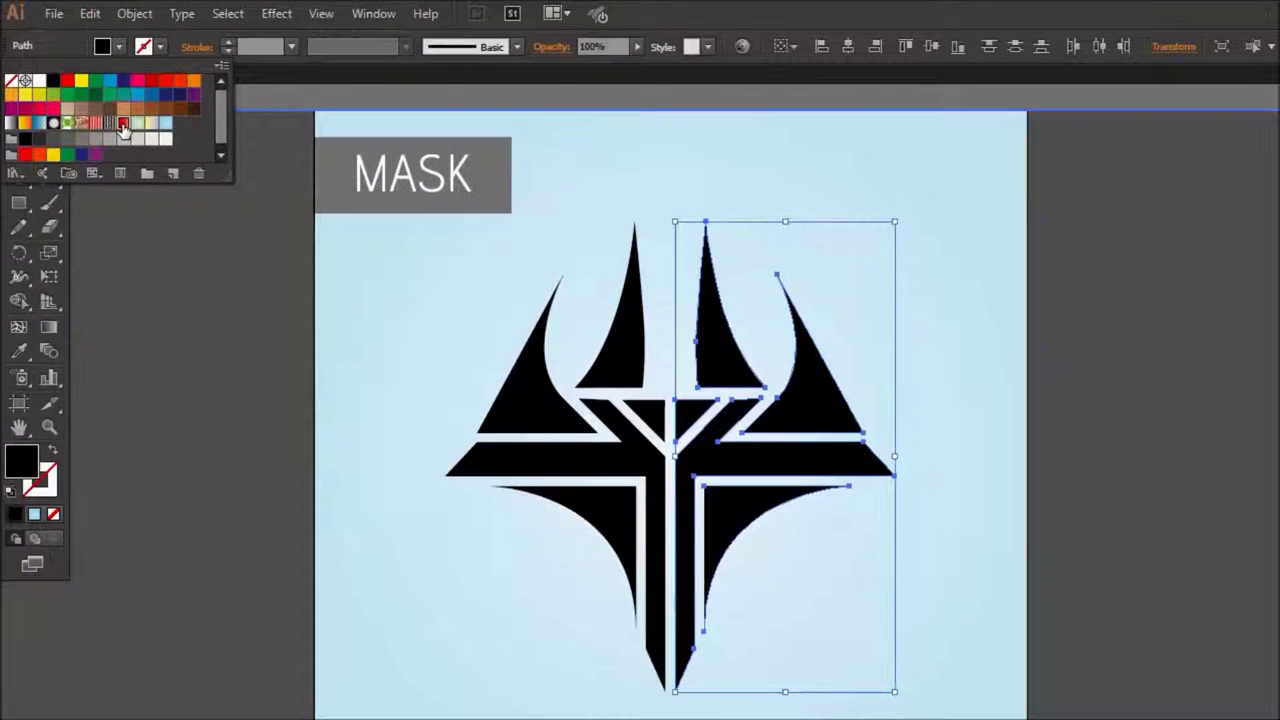
left_click(25, 155)
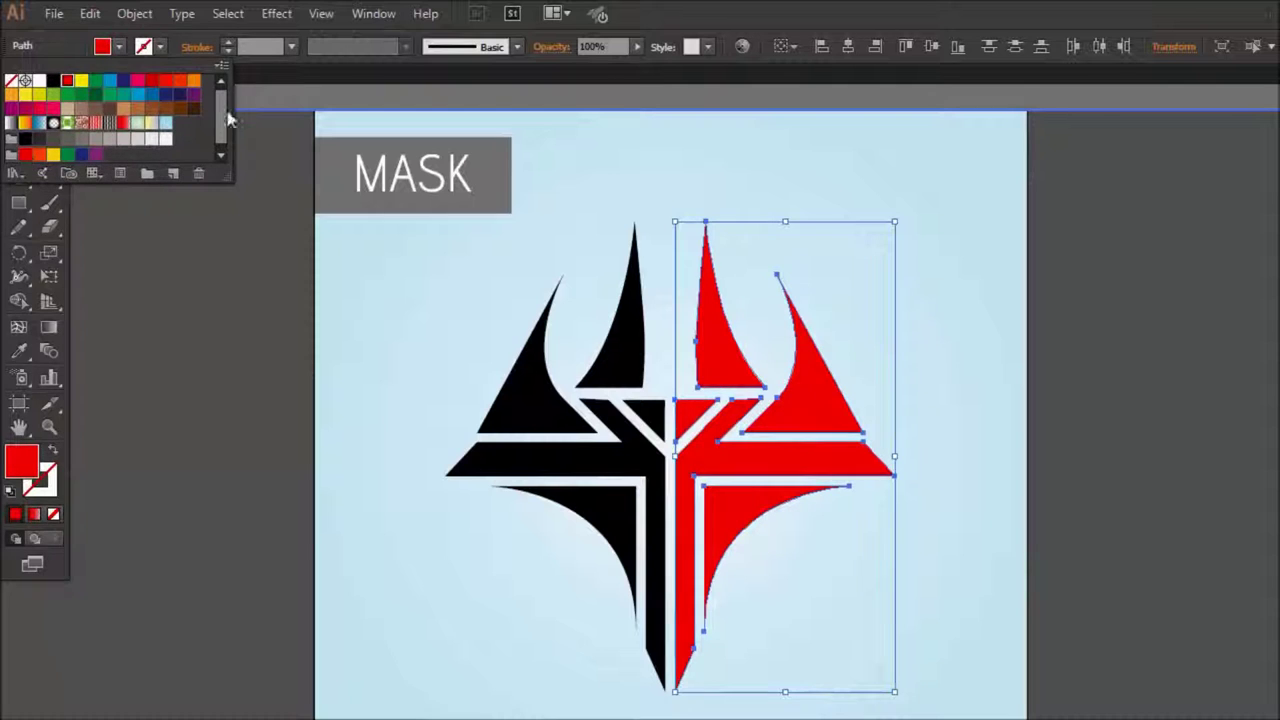
left_click(151, 83)
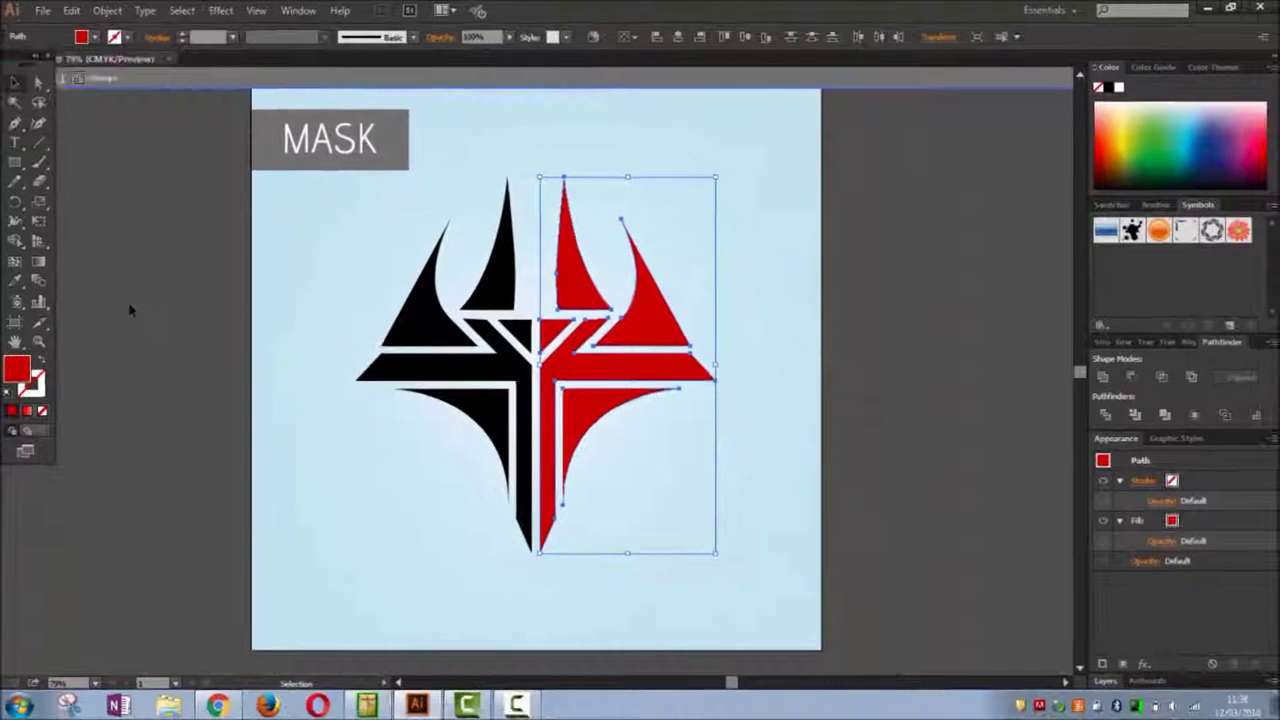
left_click(151, 359)
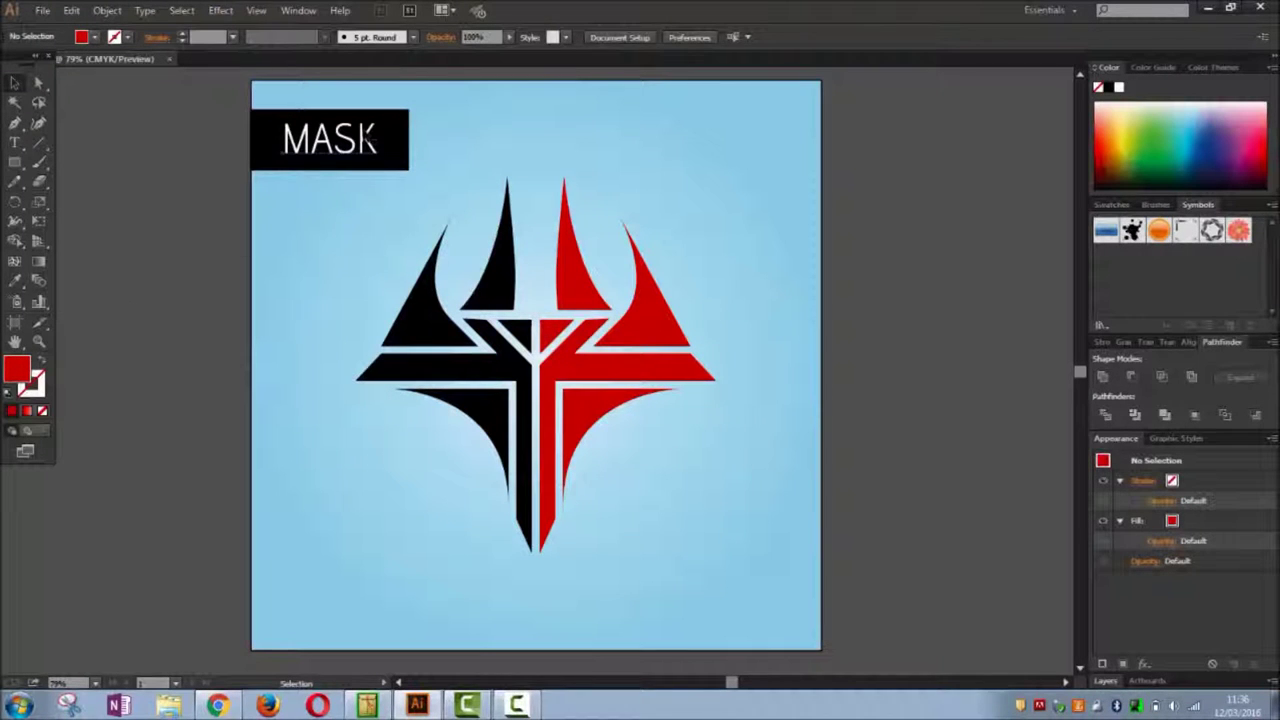
Change the title text from MASK to MASKS.
double_click(370, 137)
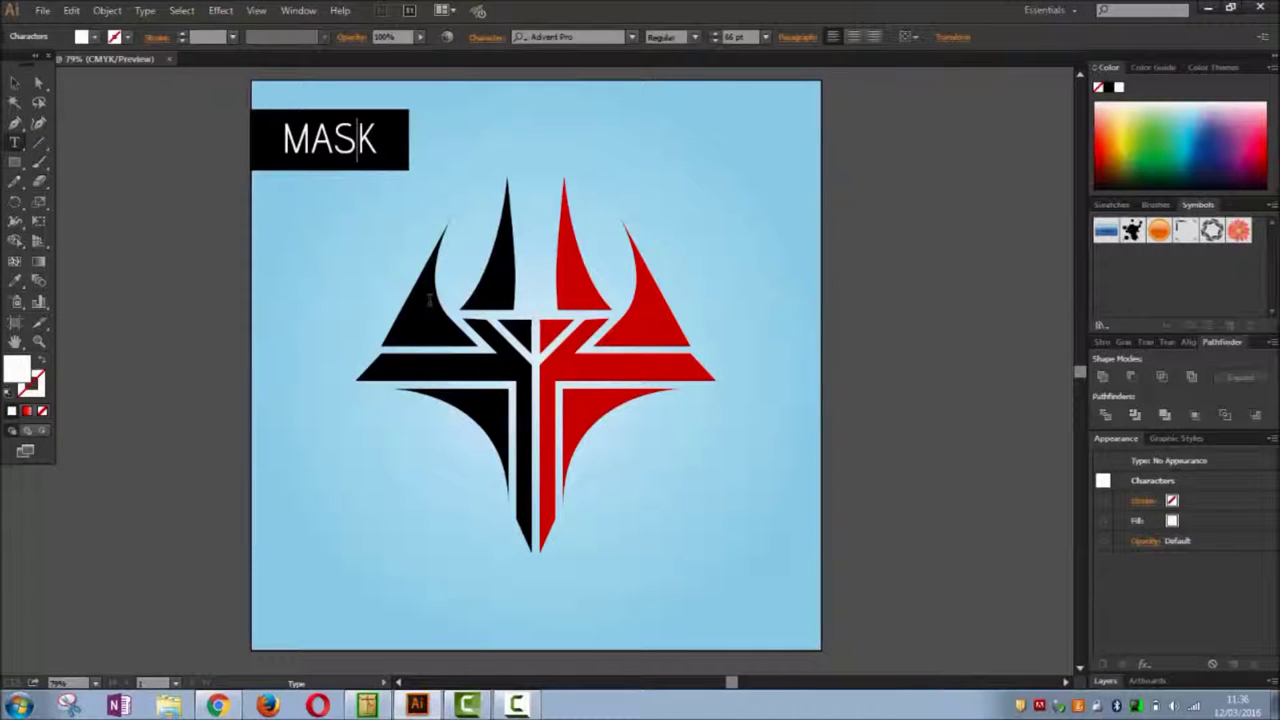
type("s")
key("BackSpace")
key("Caps_Lock")
type("S")
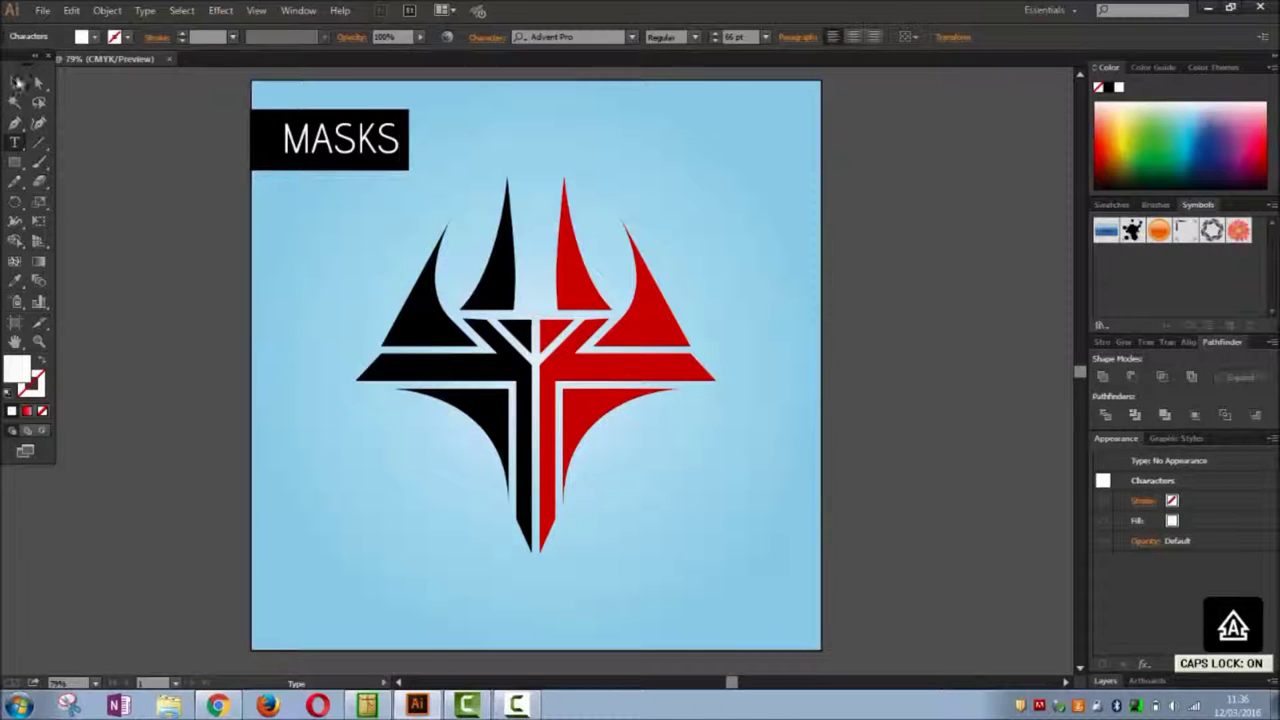
key("Escape")
left_click(229, 150)
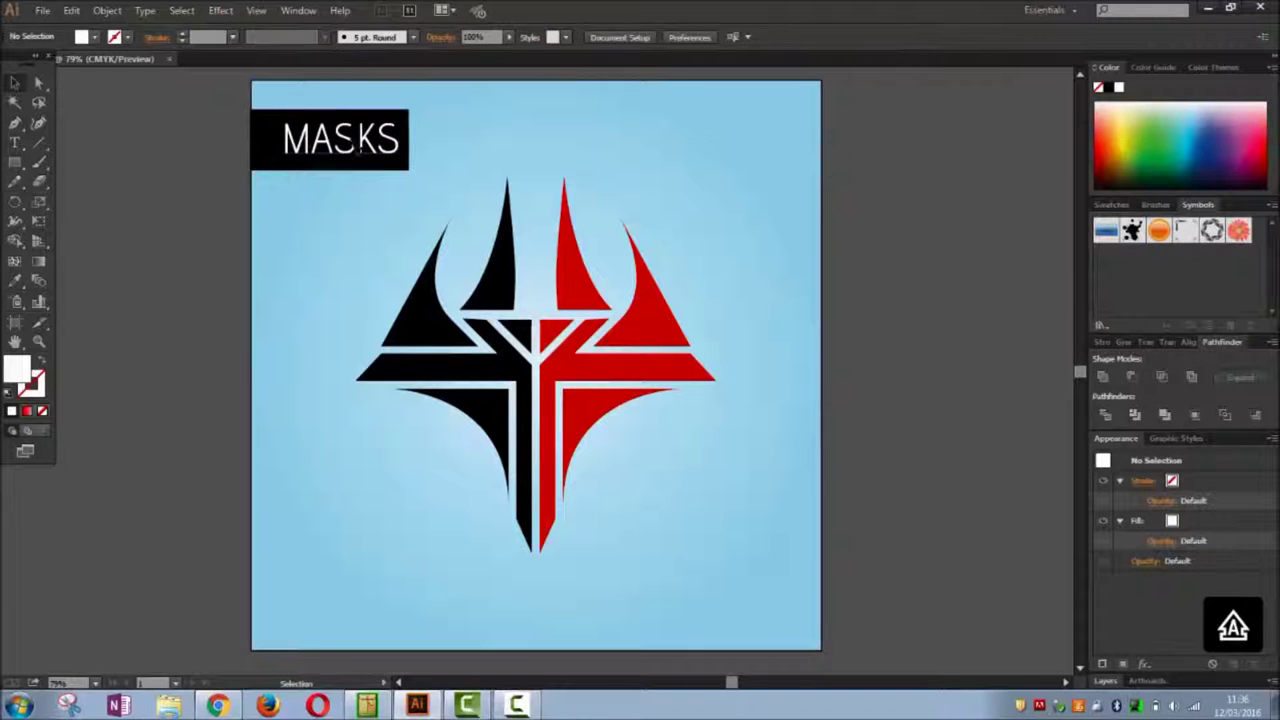
Center the MASKS text and its black rectangle on each other horizontally and vertically.
left_click(358, 138)
left_click(268, 150, "shift")
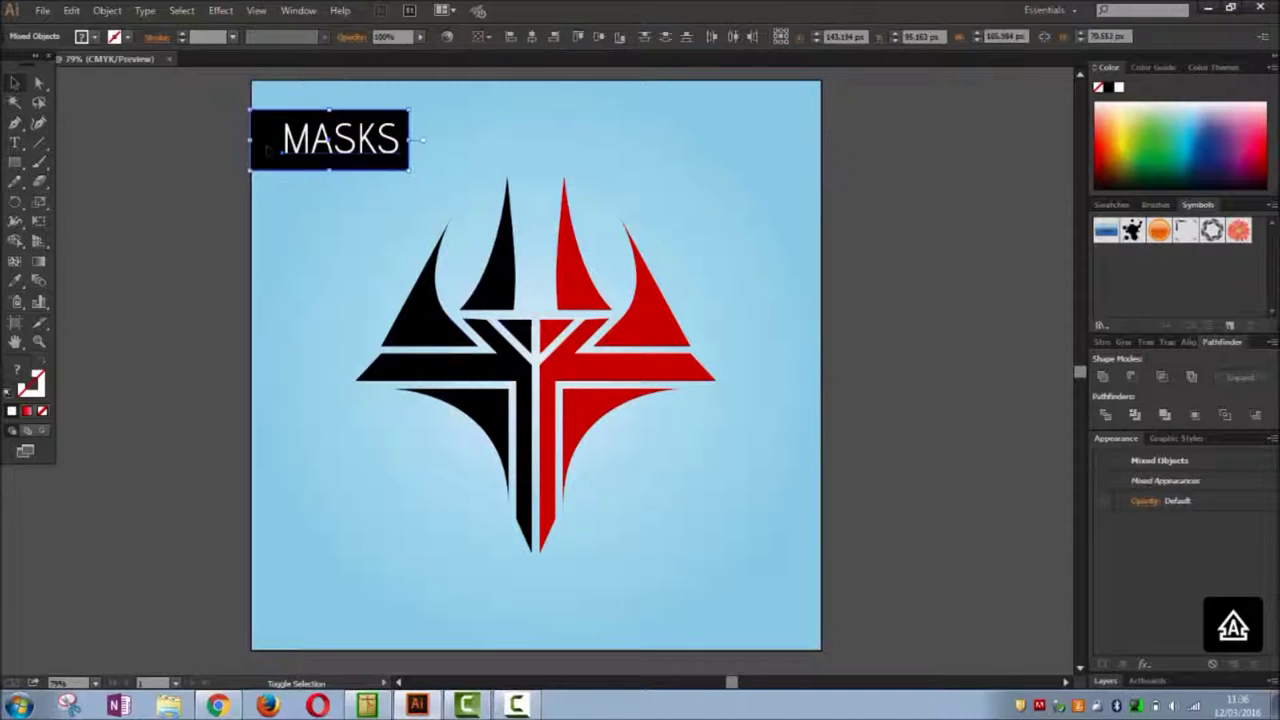
left_click(533, 37)
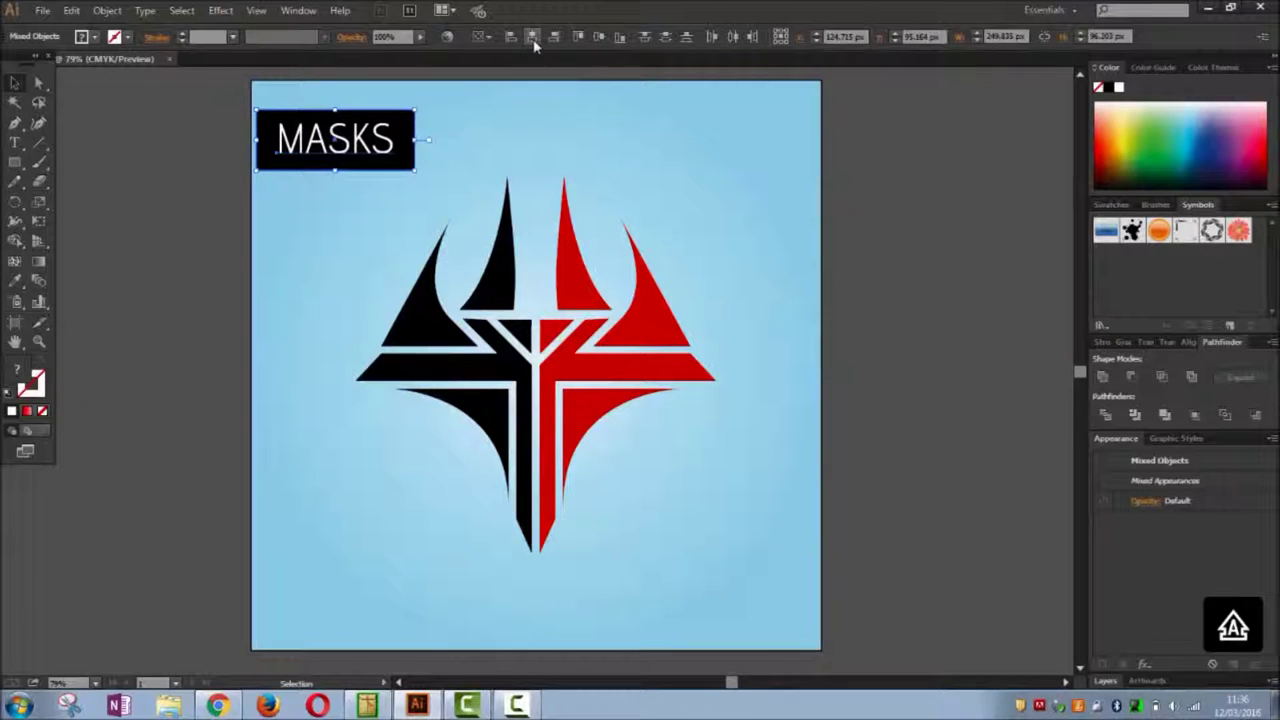
left_click(600, 37)
Nudge the MASKS text and rectangle left until the rectangle meets the artboard's left edge.
key("Left")
key("Left")
key("Left")
key("Left")
key("Left")
key("Left")
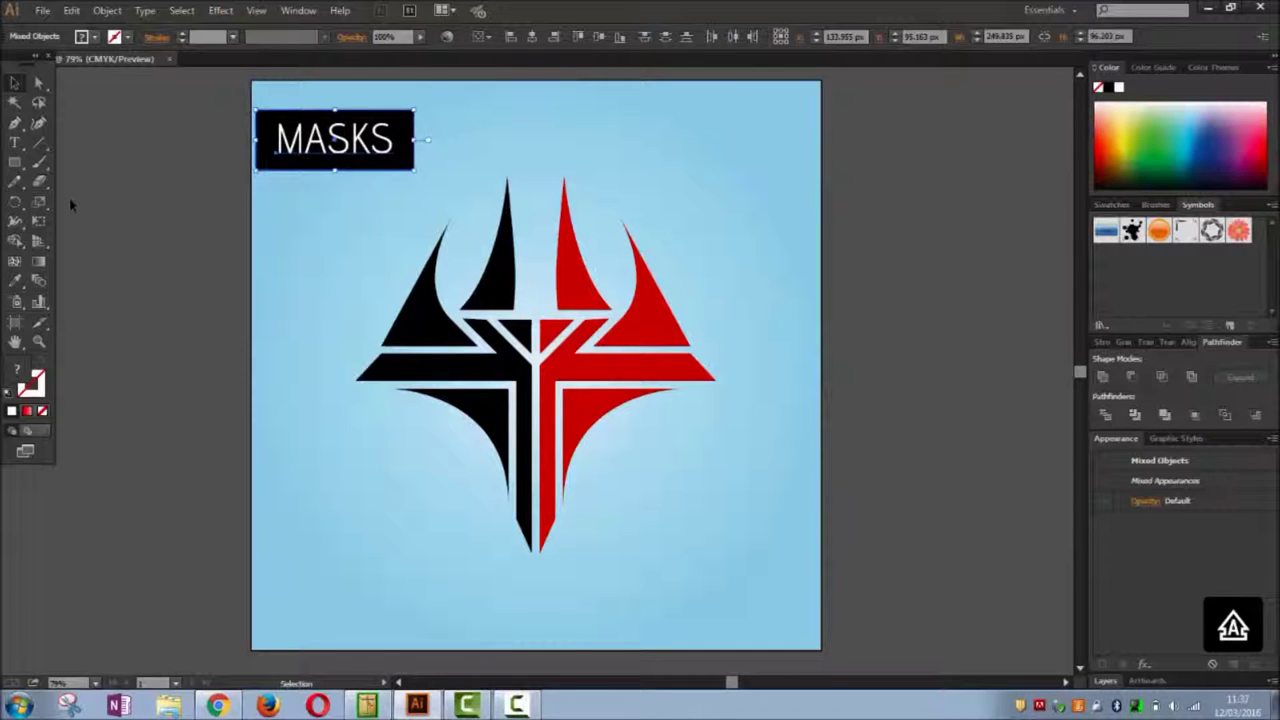
left_click(70, 204)
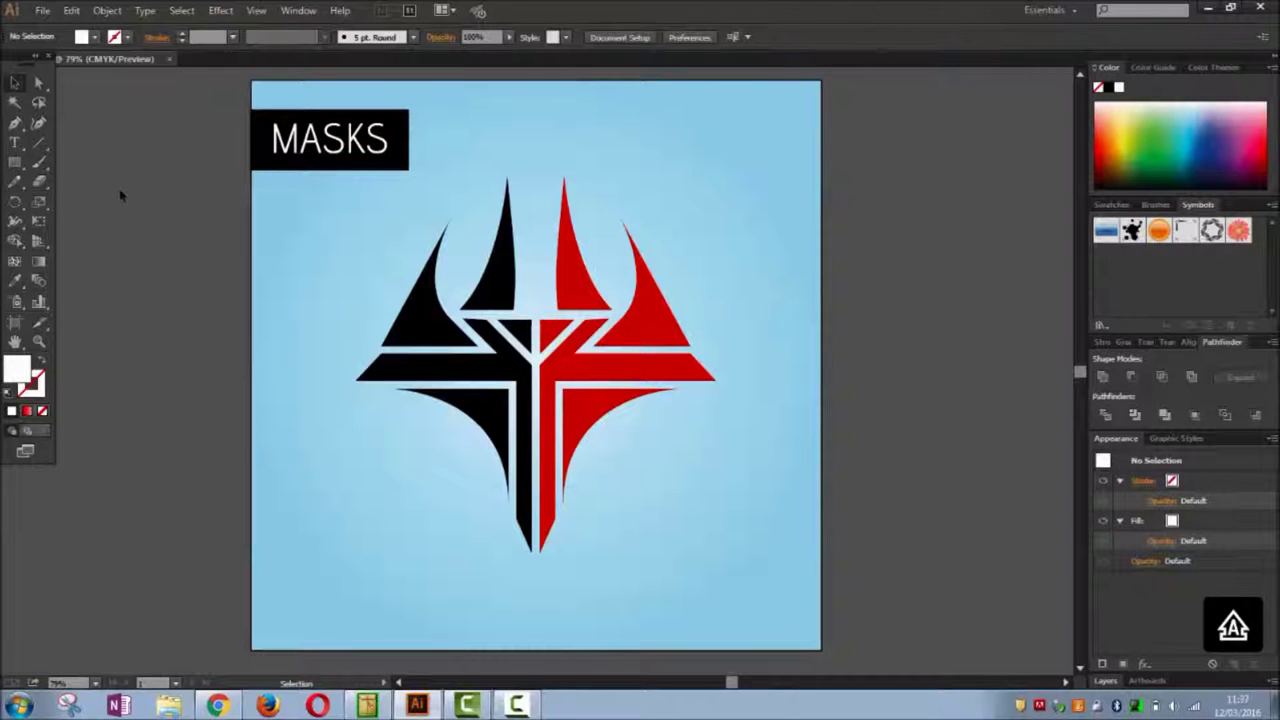
Save the artwork as an Adobe Illustrator file named masks in the Documents library, using the Illustrator CC version.
key("Caps_Lock")
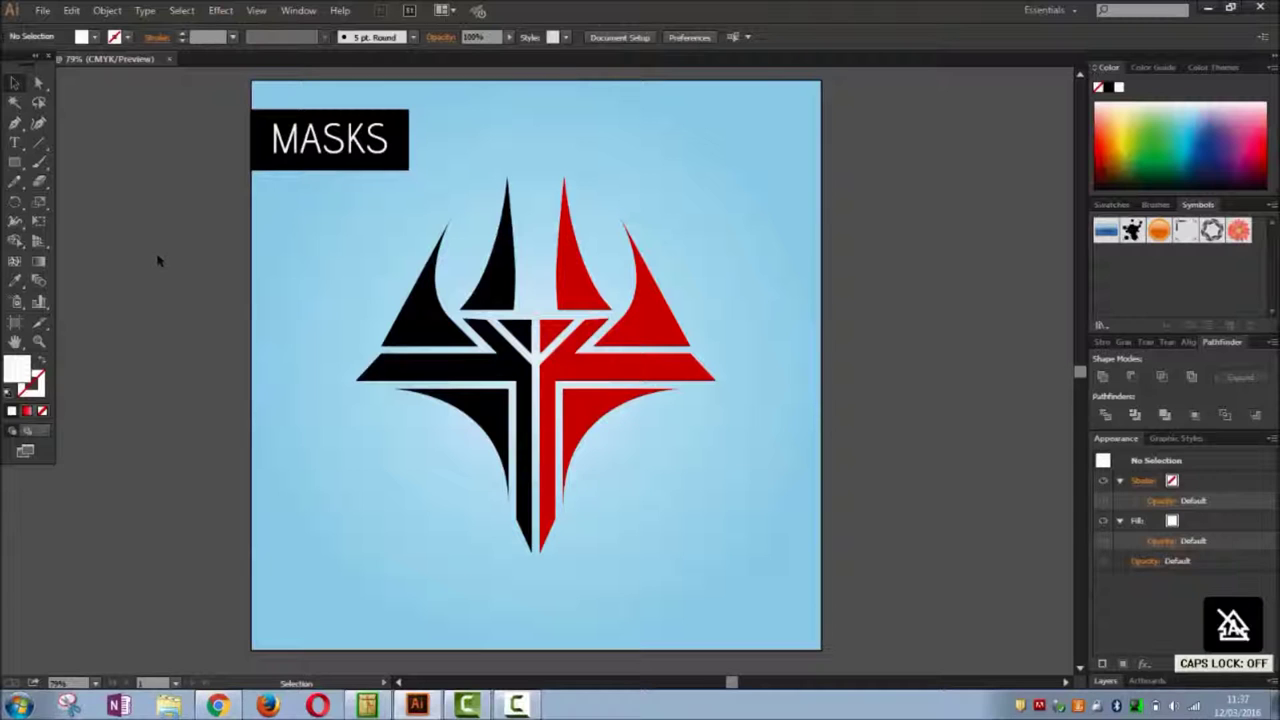
left_click(43, 12)
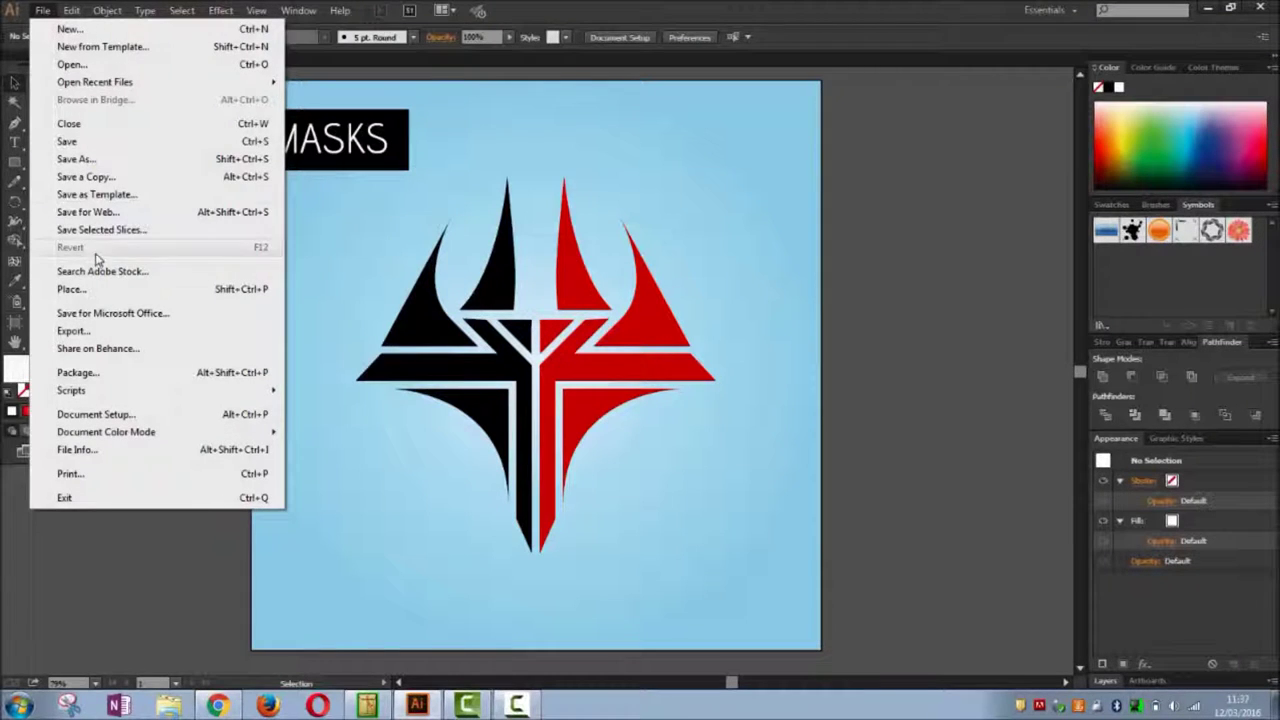
left_click(69, 150)
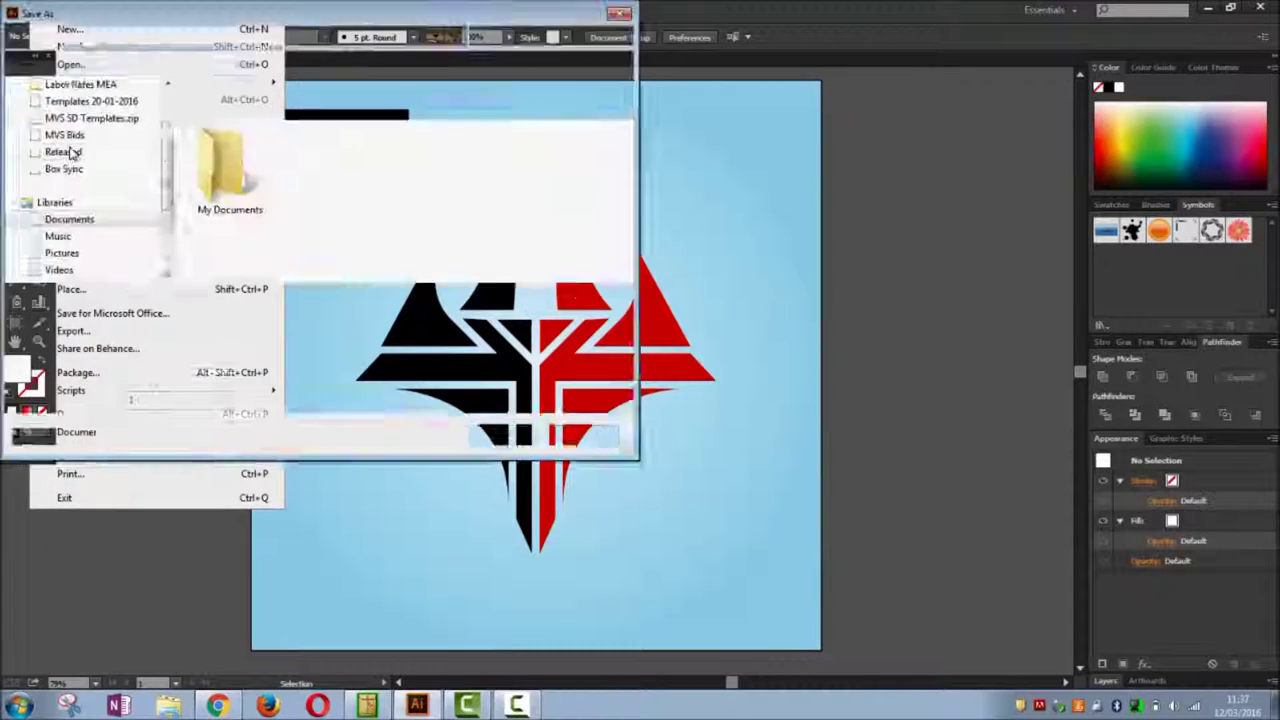
type("masks")
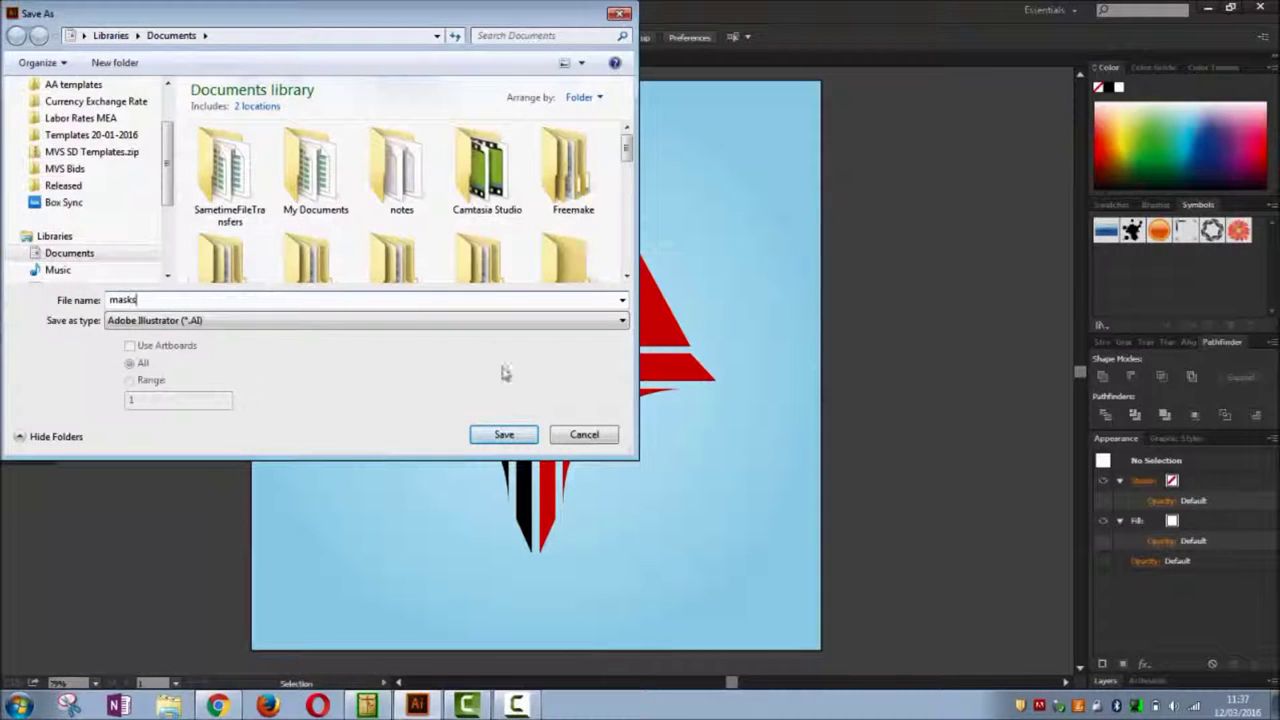
left_click(504, 435)
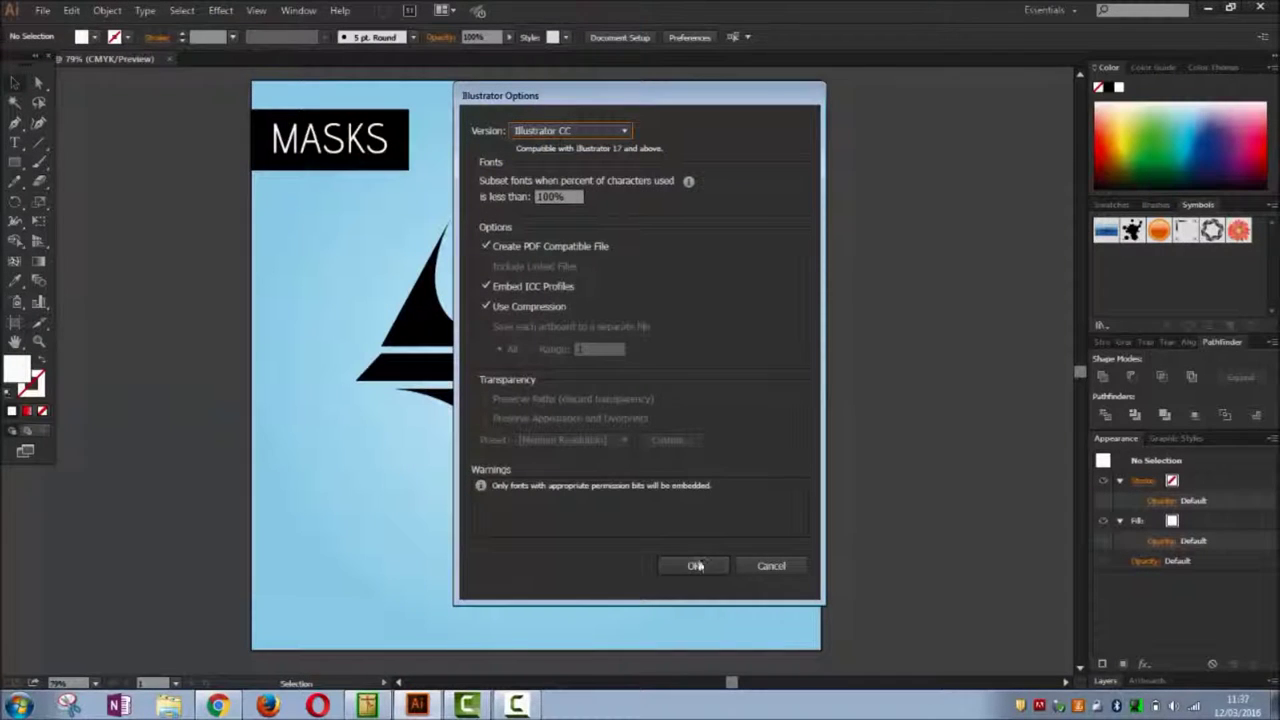
left_click(697, 568)
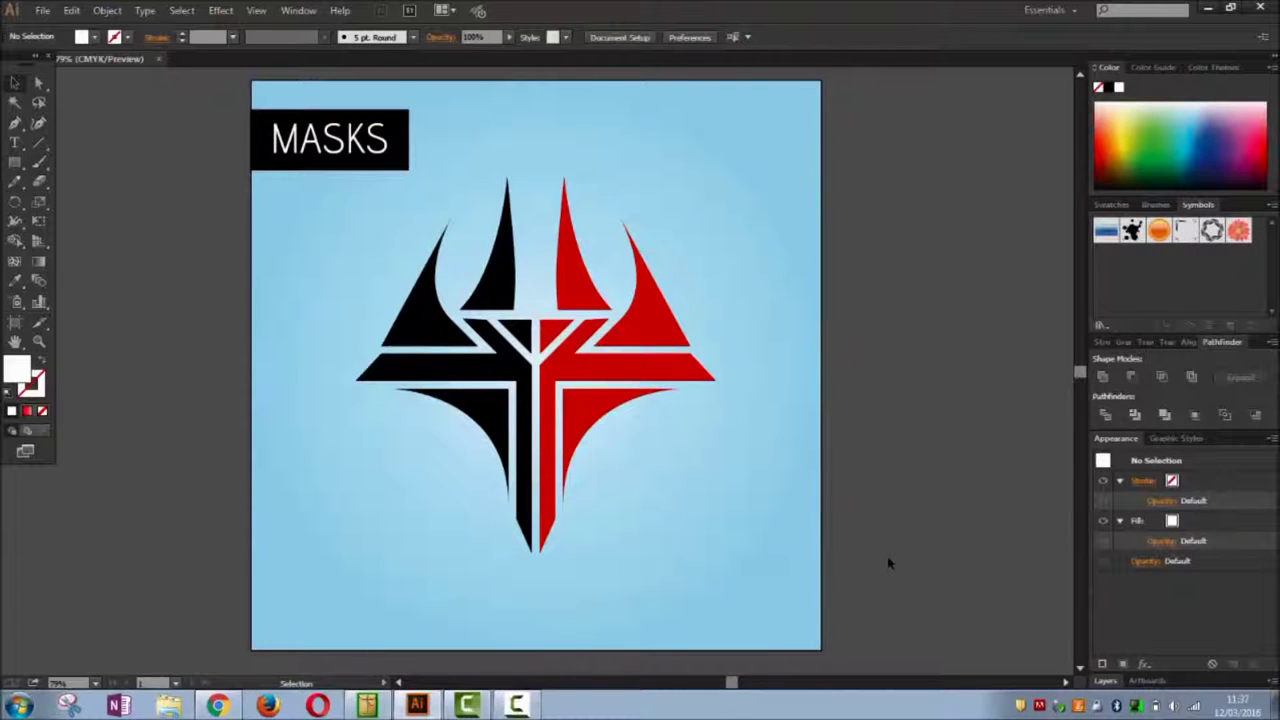
key("i")
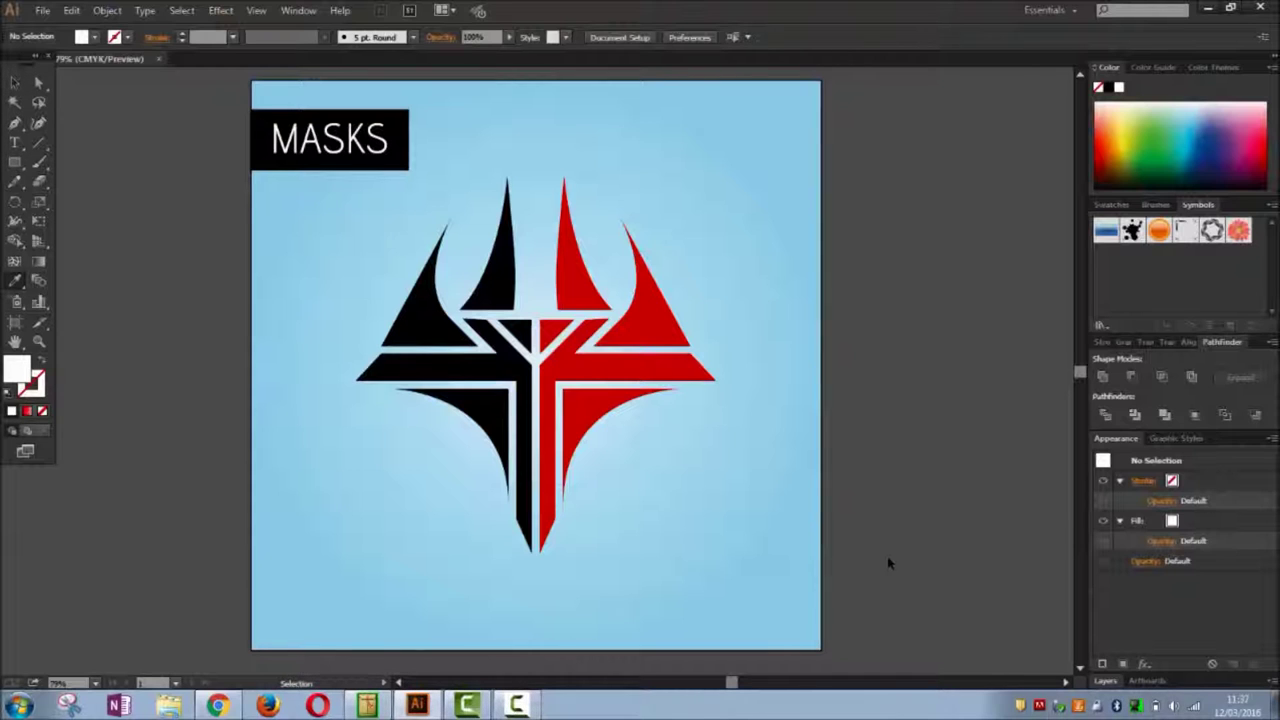
key("ctrl+i")
key("Escape")
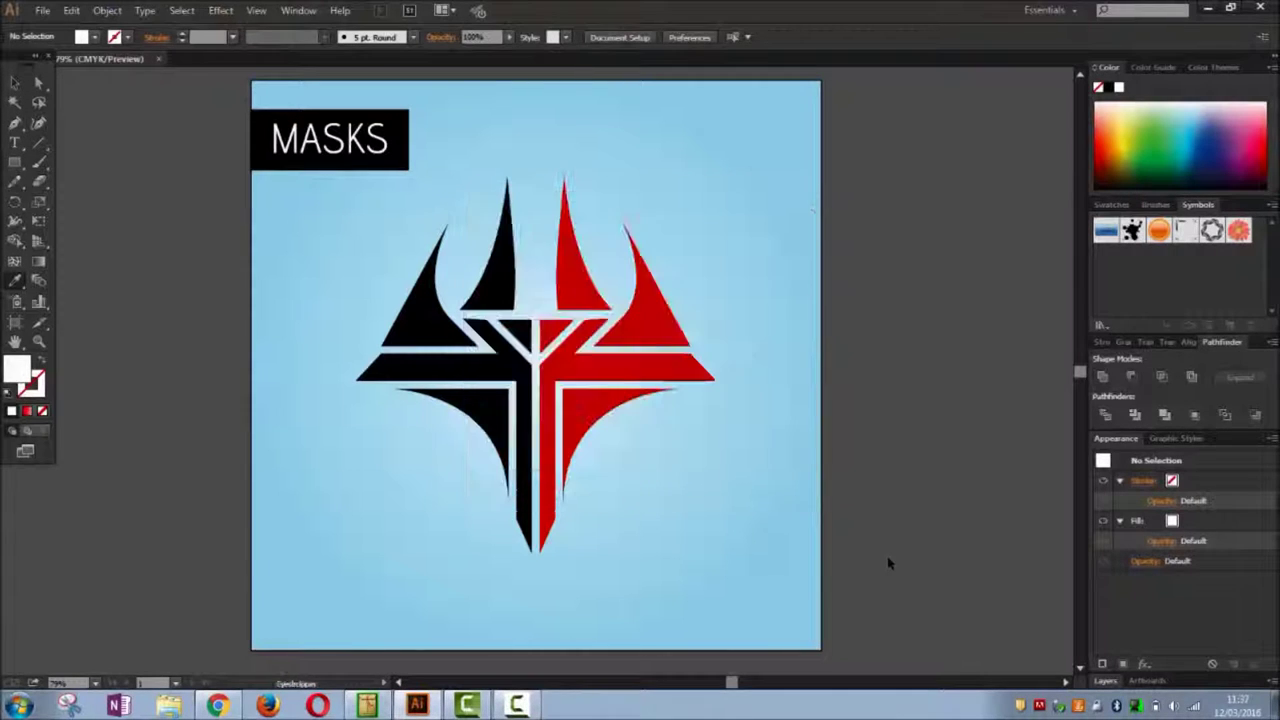
key("Tab")
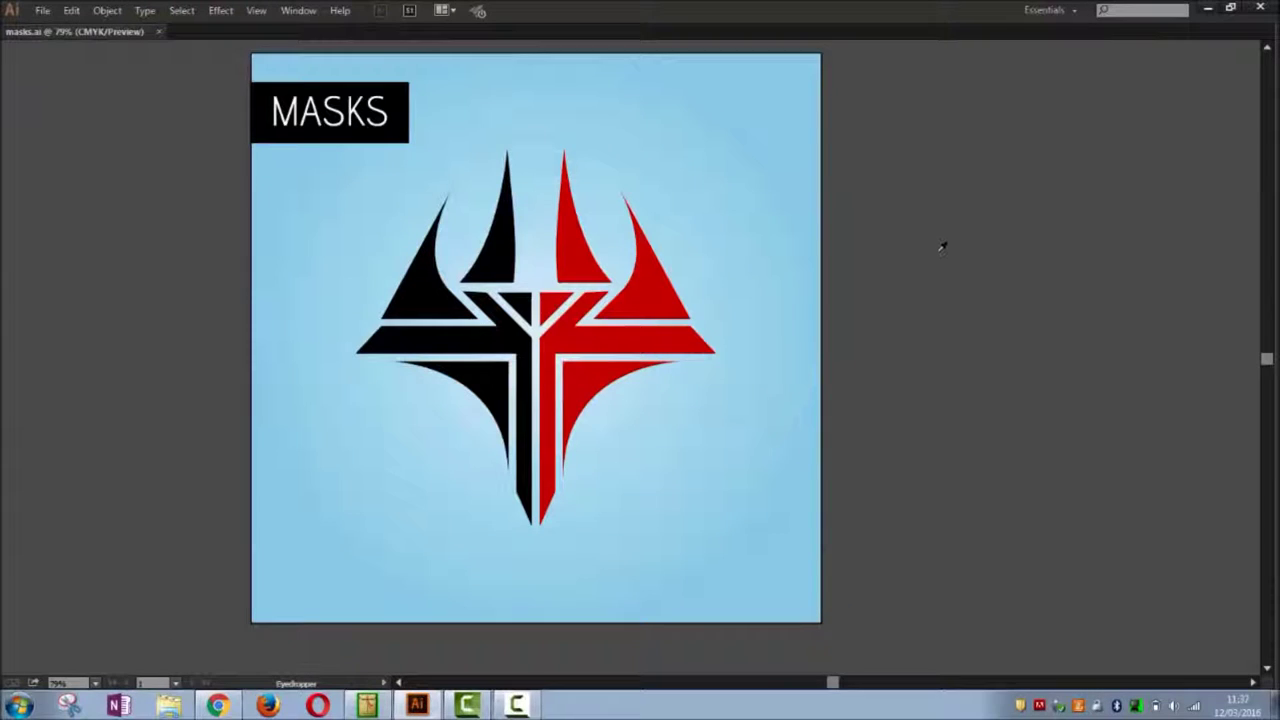
key("Tab")
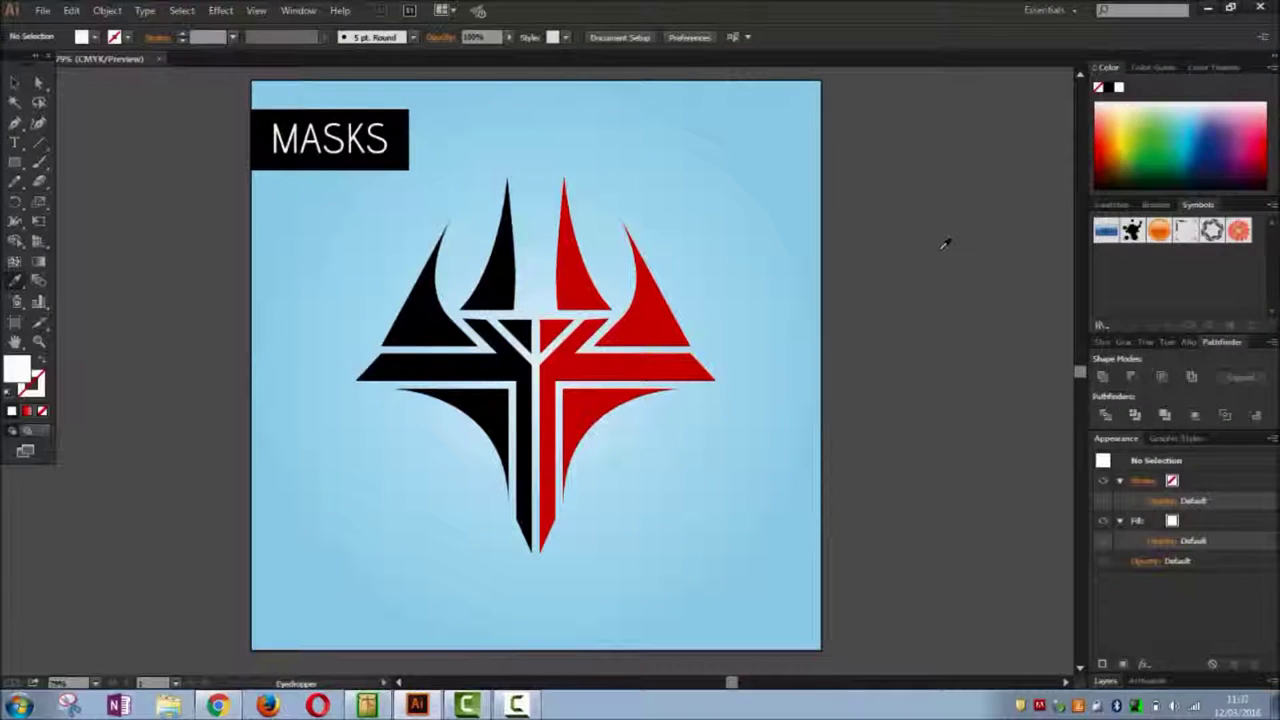
key("Tab")
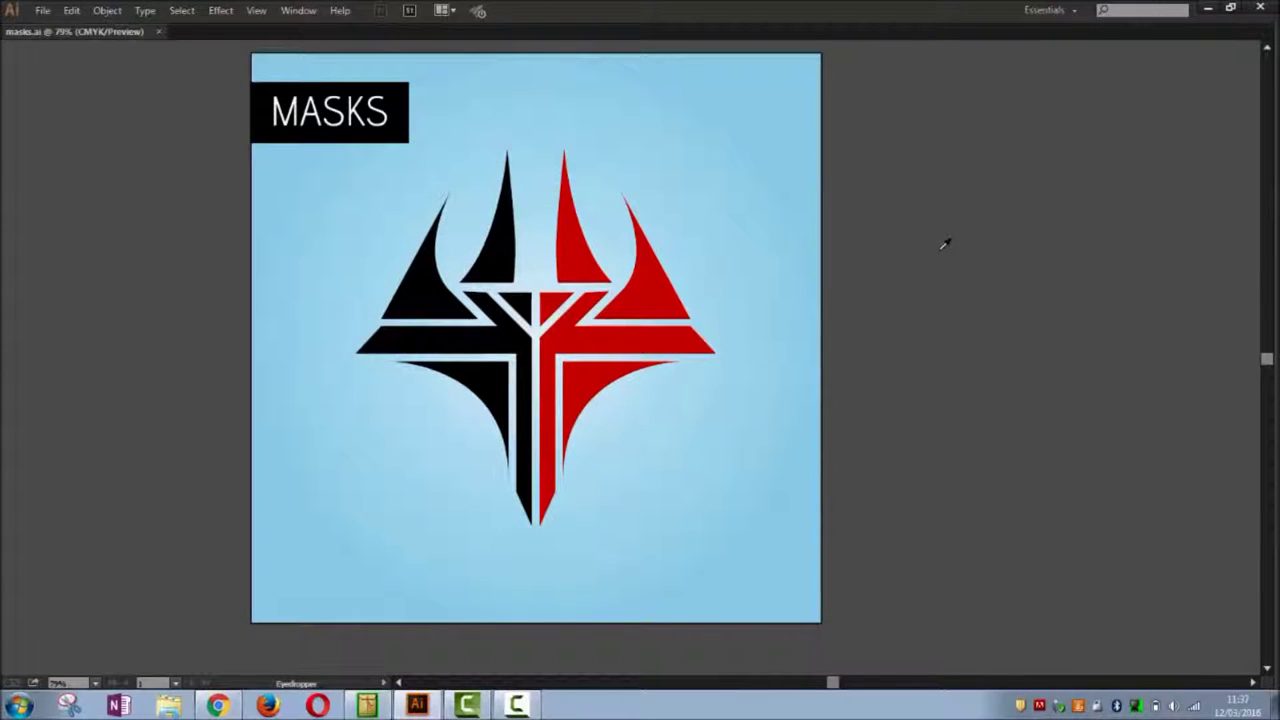
key("Tab")
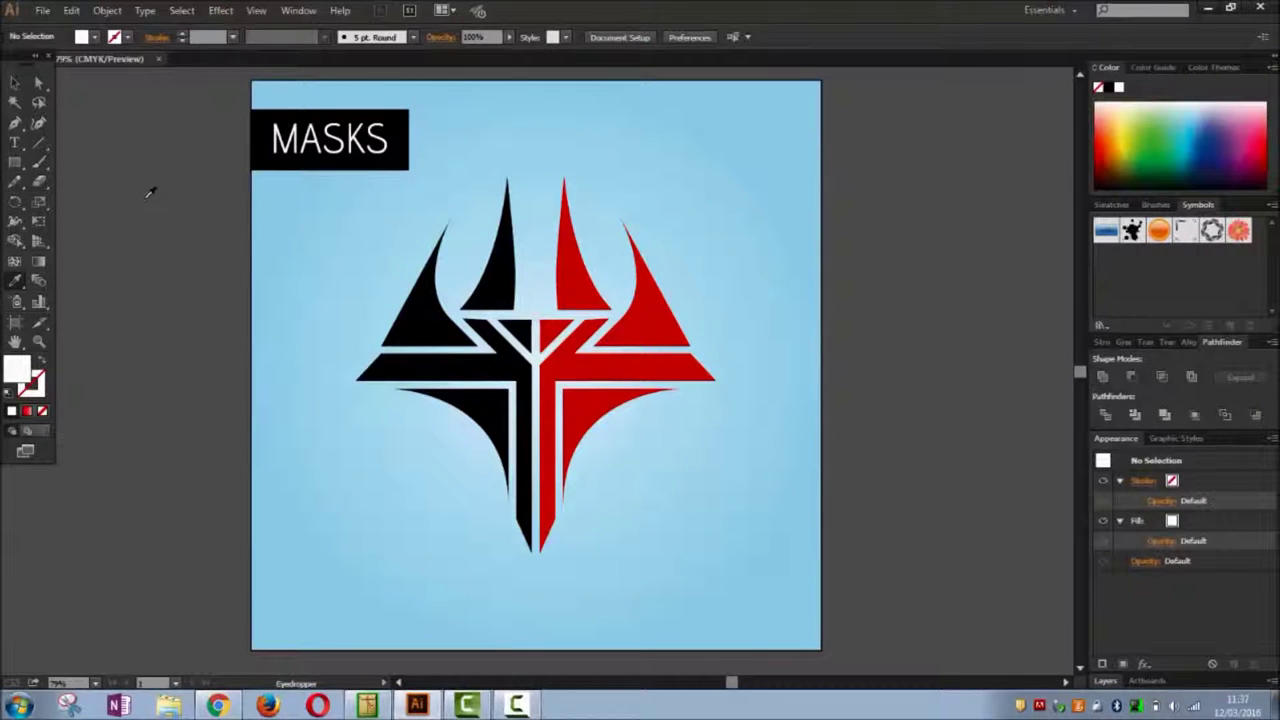
left_click(44, 14)
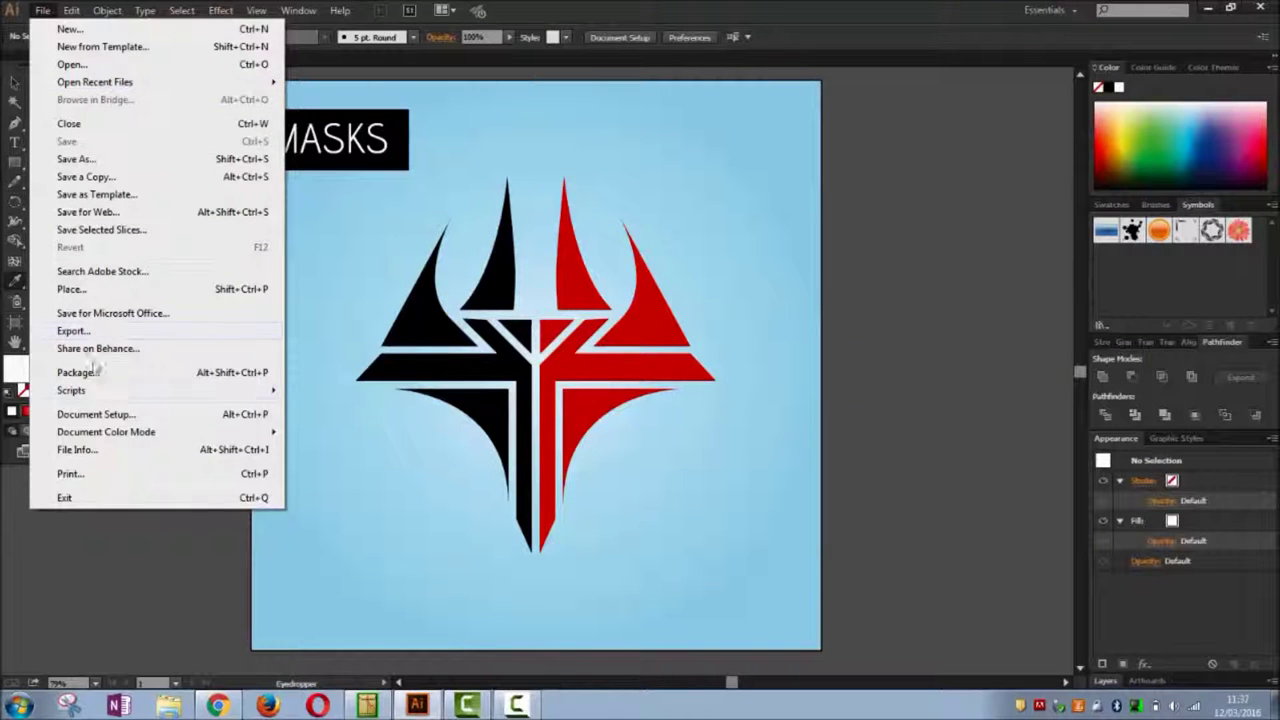
left_click(160, 658)
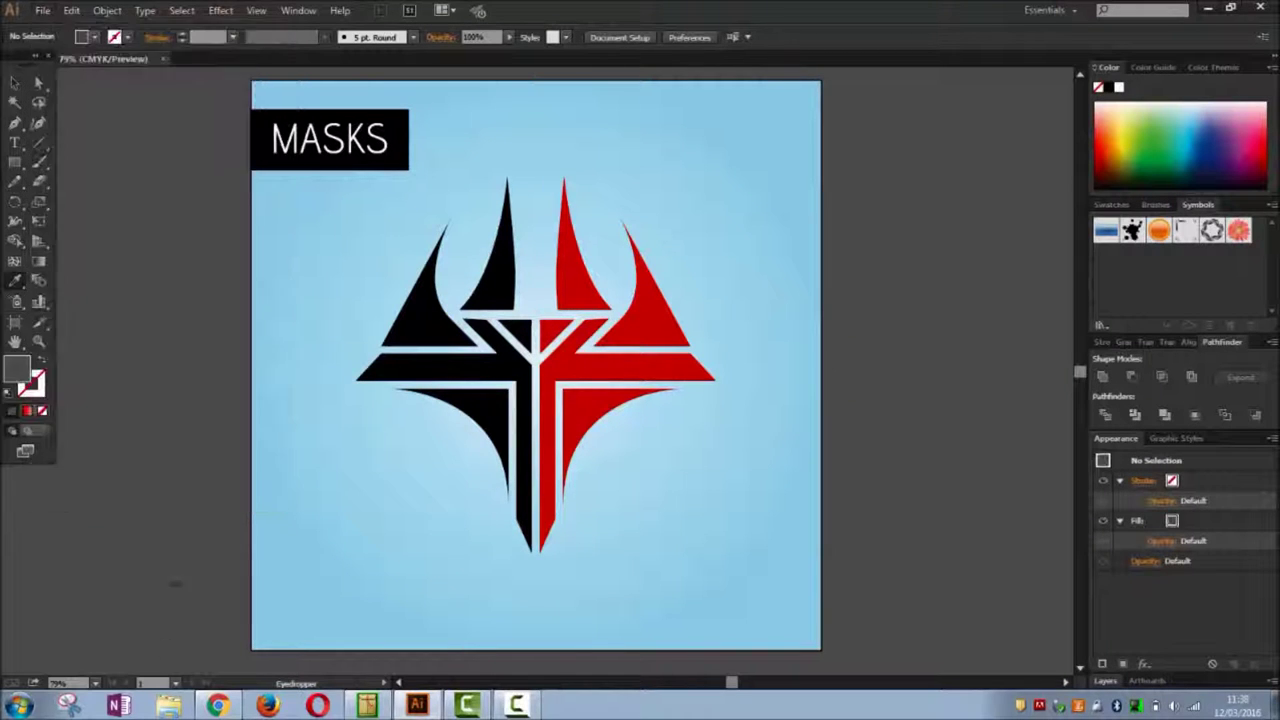
Add the artist's name as black text, scaled down to about 42 pt, in the artboard's lower-right corner.
left_click(15, 142)
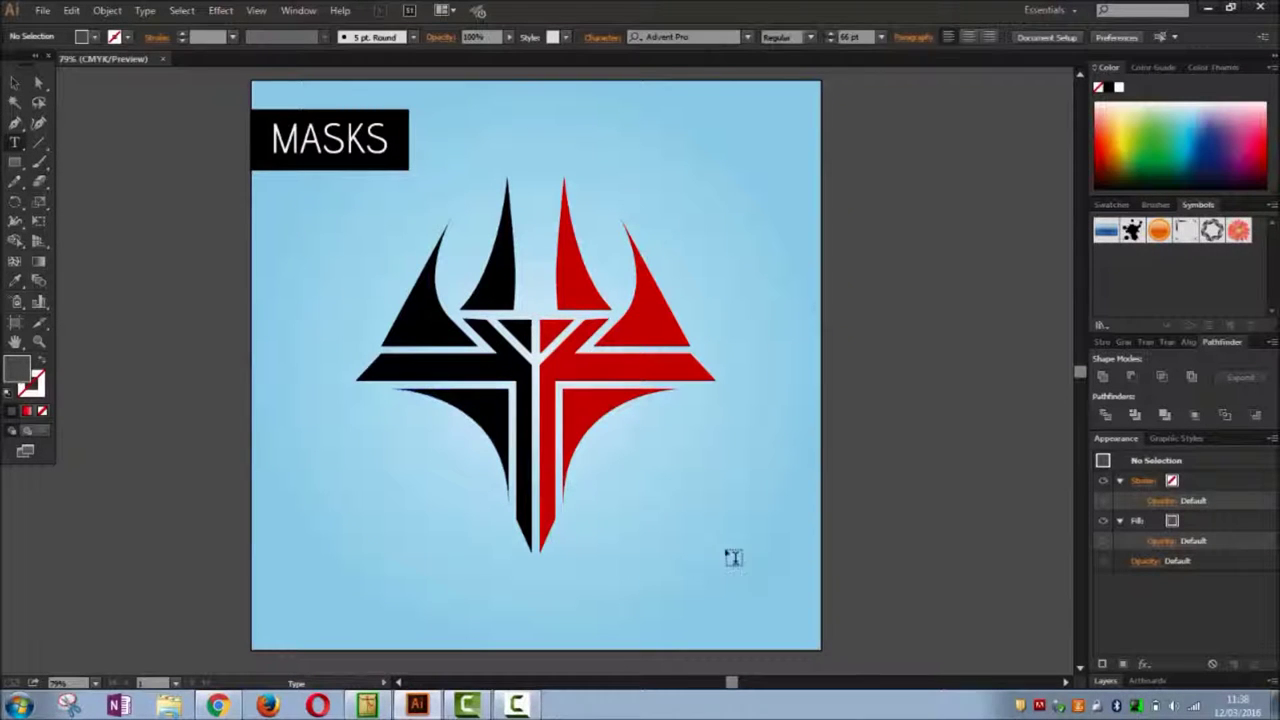
left_click(720, 610)
type("Tay")
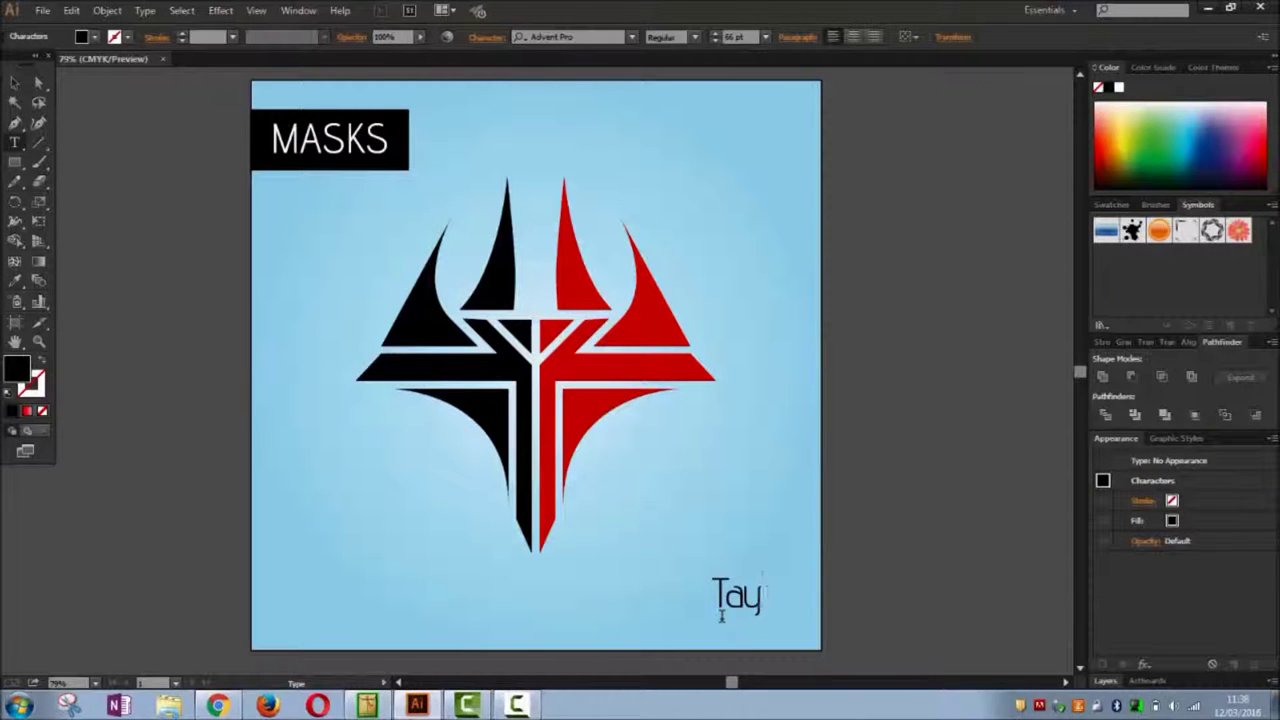
type("mor")
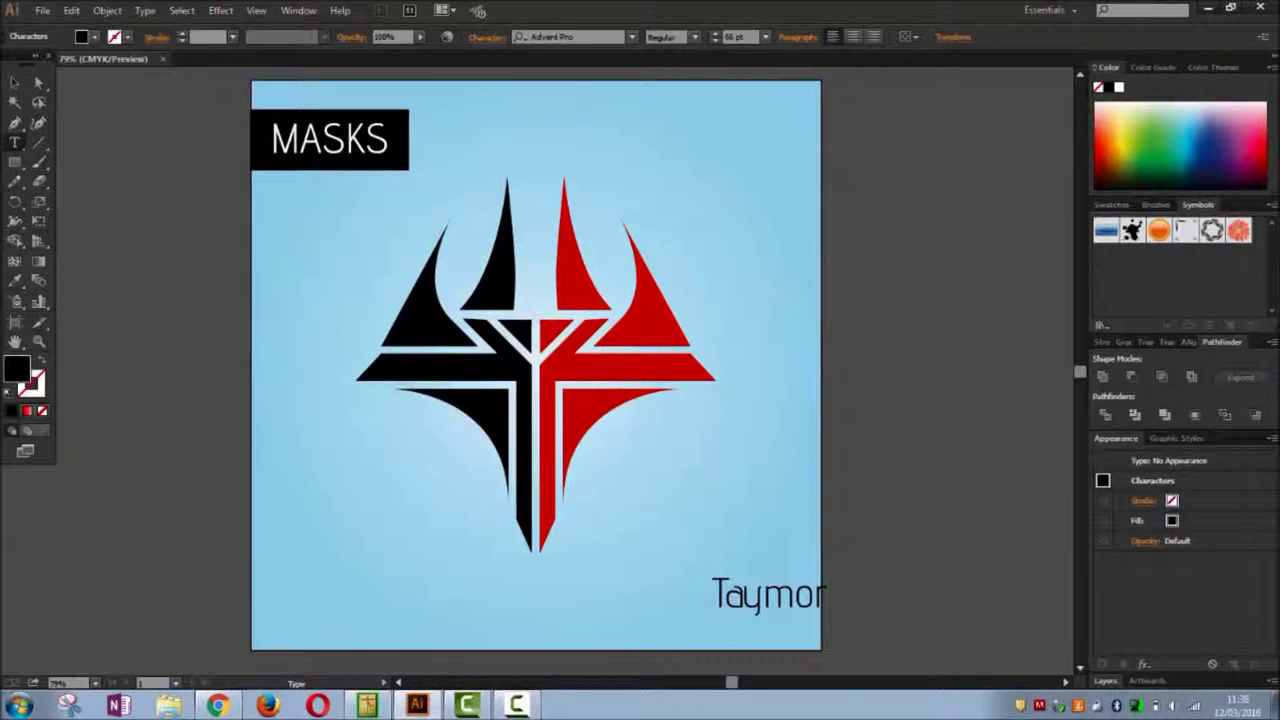
key("Escape")
left_click_drag(756, 603, 734, 629)
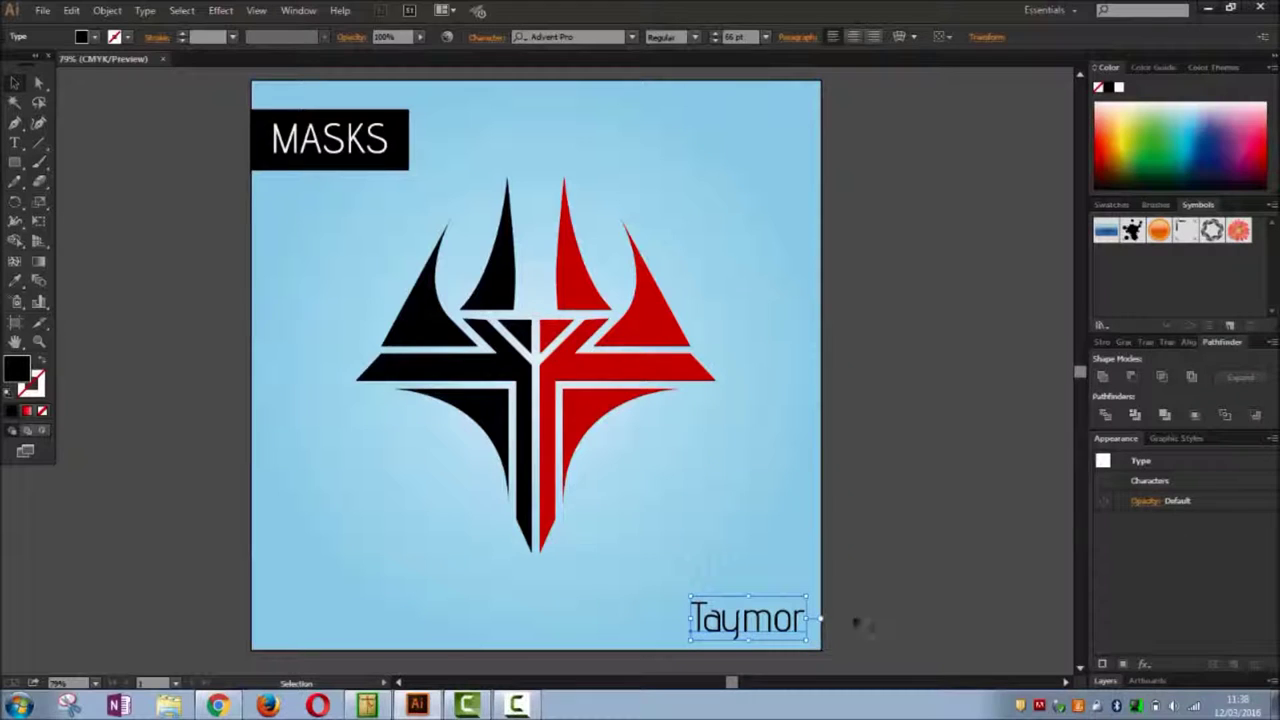
mouse_move(808, 634)
left_mouse_down()
mouse_move(781, 630)
mouse_move(806, 634)
left_mouse_up()
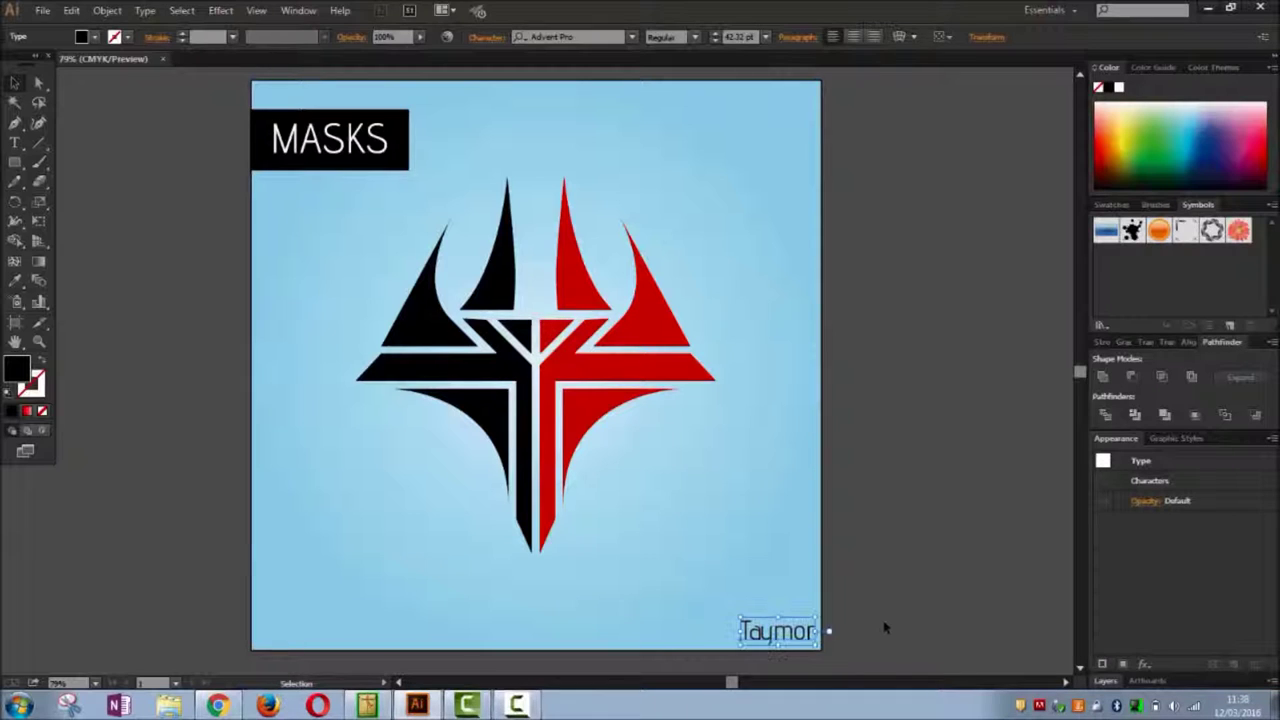
left_click(884, 628)
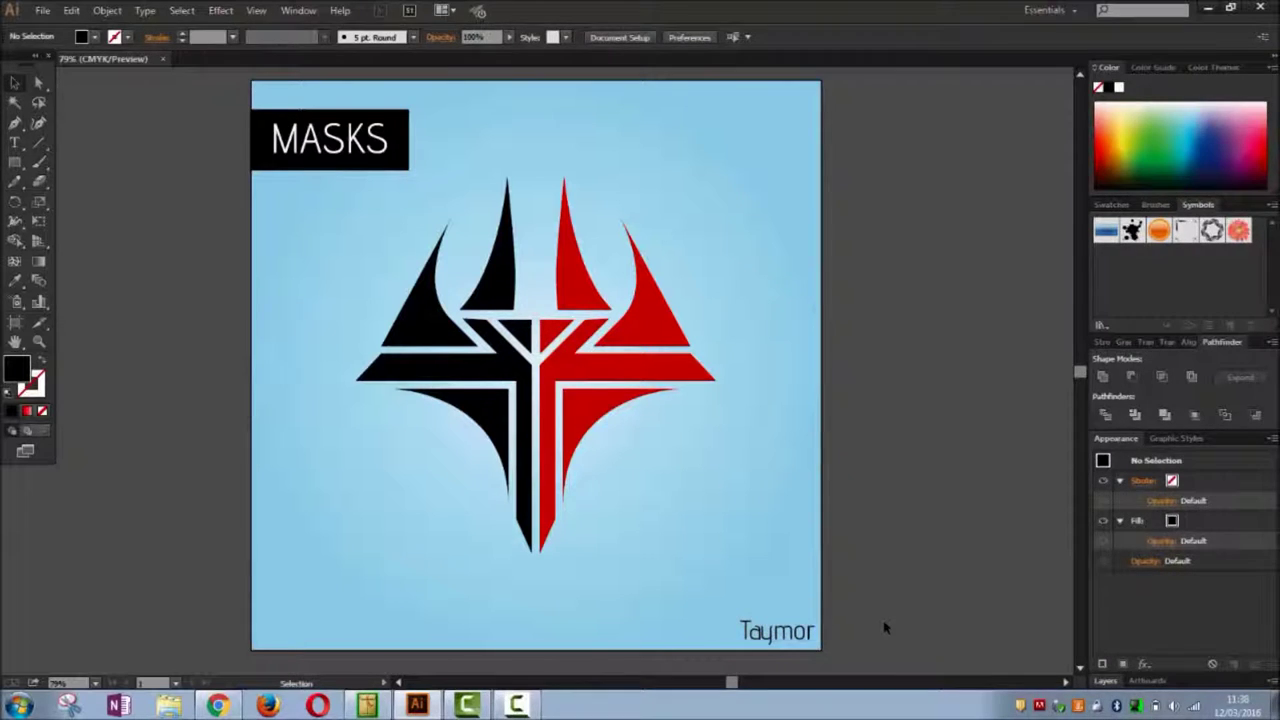
Set the artist's name text to the Brush Script MT Italic font and move it slightly up from the artboard's lower edge.
left_click(778, 640)
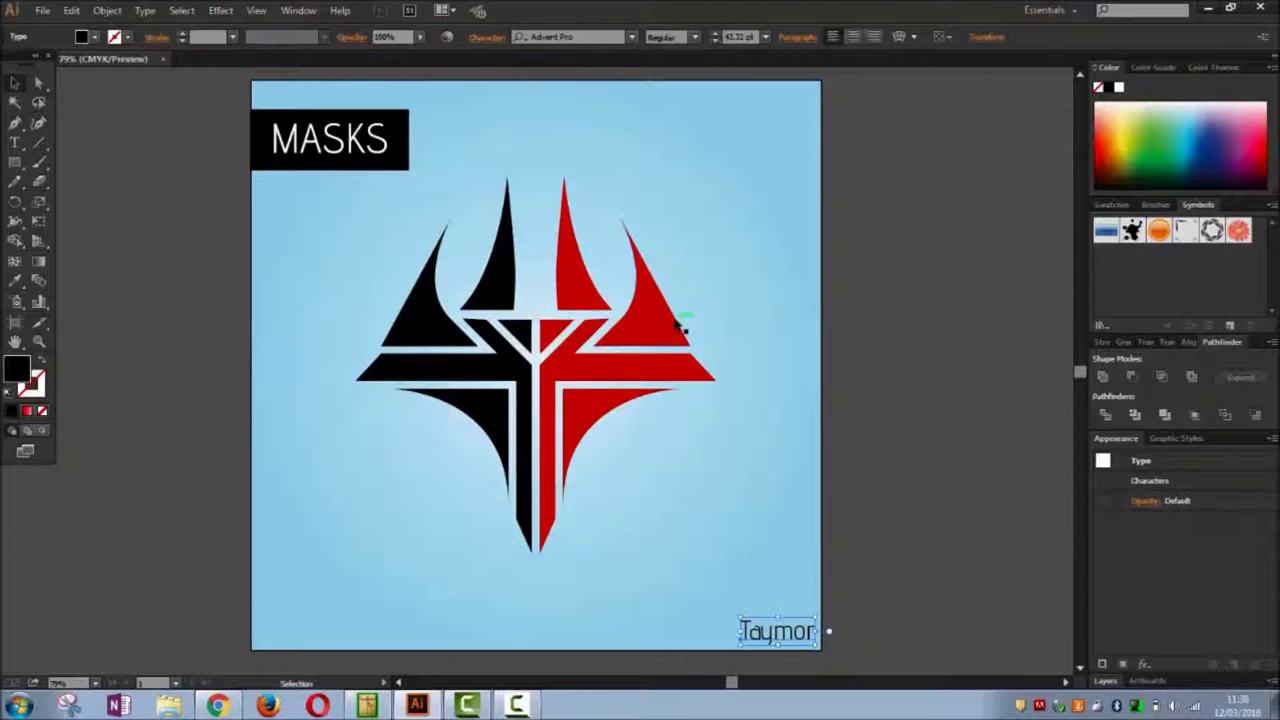
left_click(576, 36)
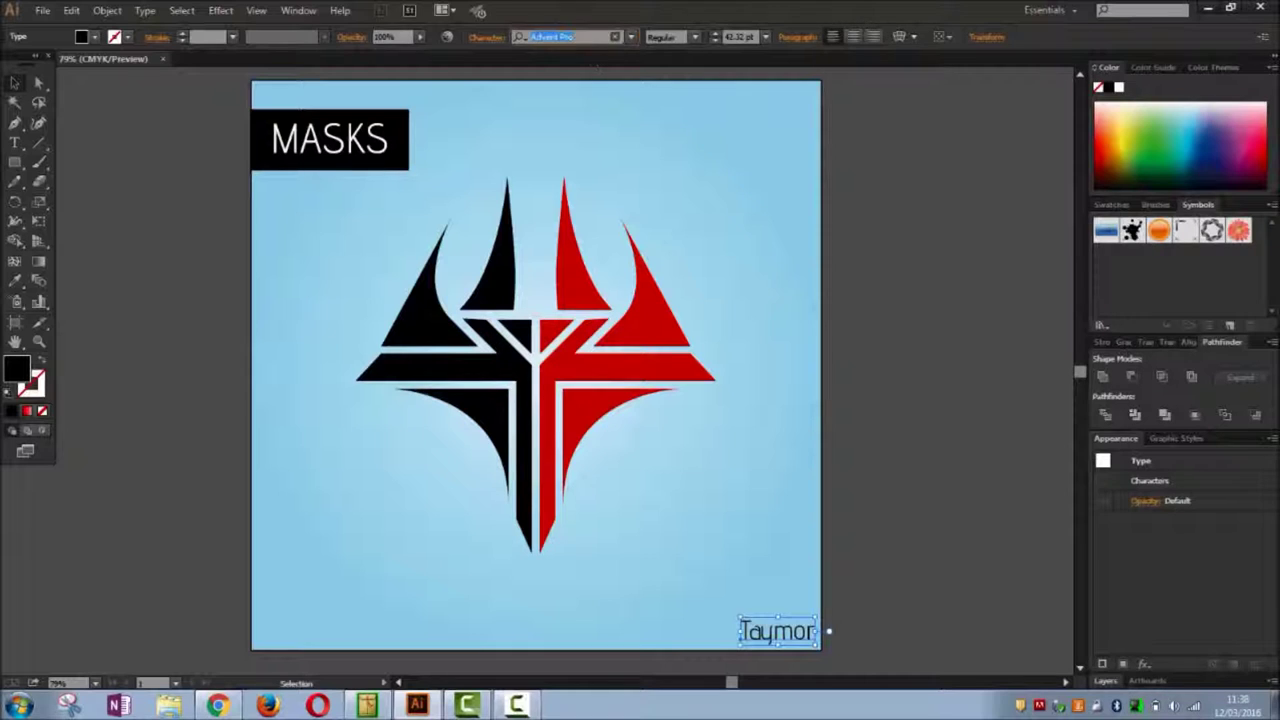
key("Down")
key("Down")
key("Down")
key("Down")
key("Down")
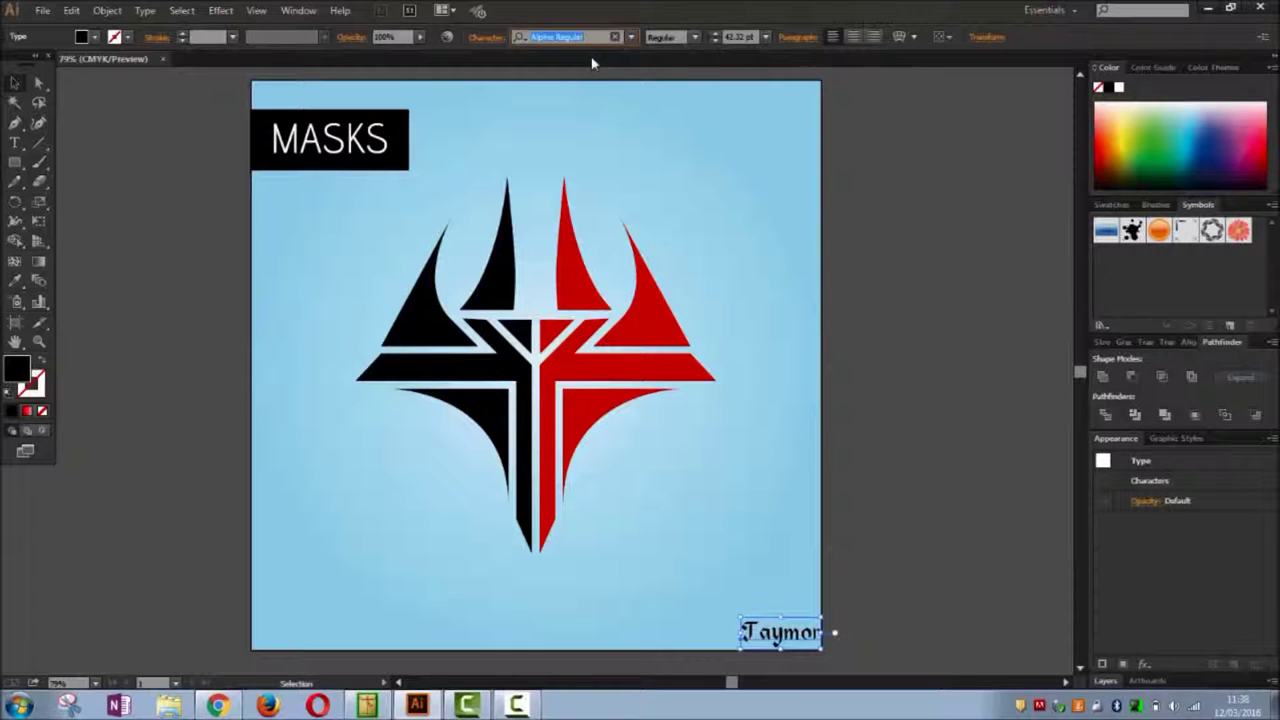
key("Down")
key("Down")
key("Down")
key("Down")
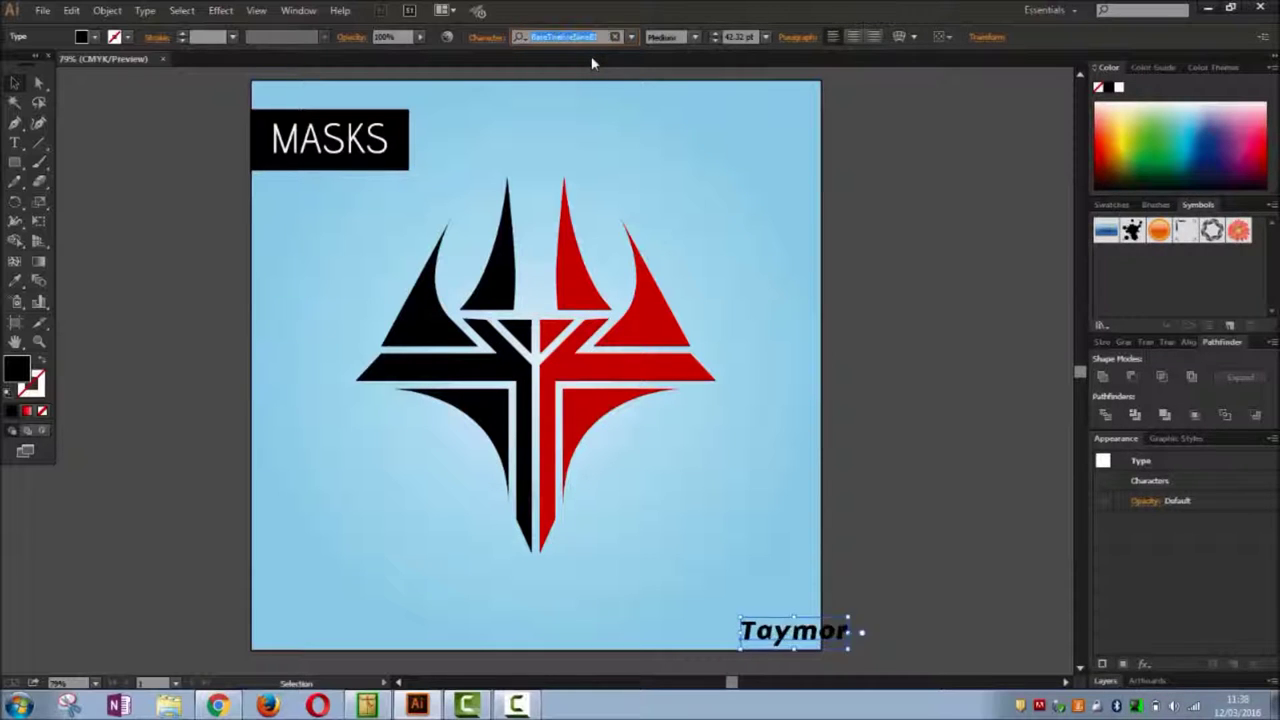
key("Down")
key("Down")
key("Down")
key("Down")
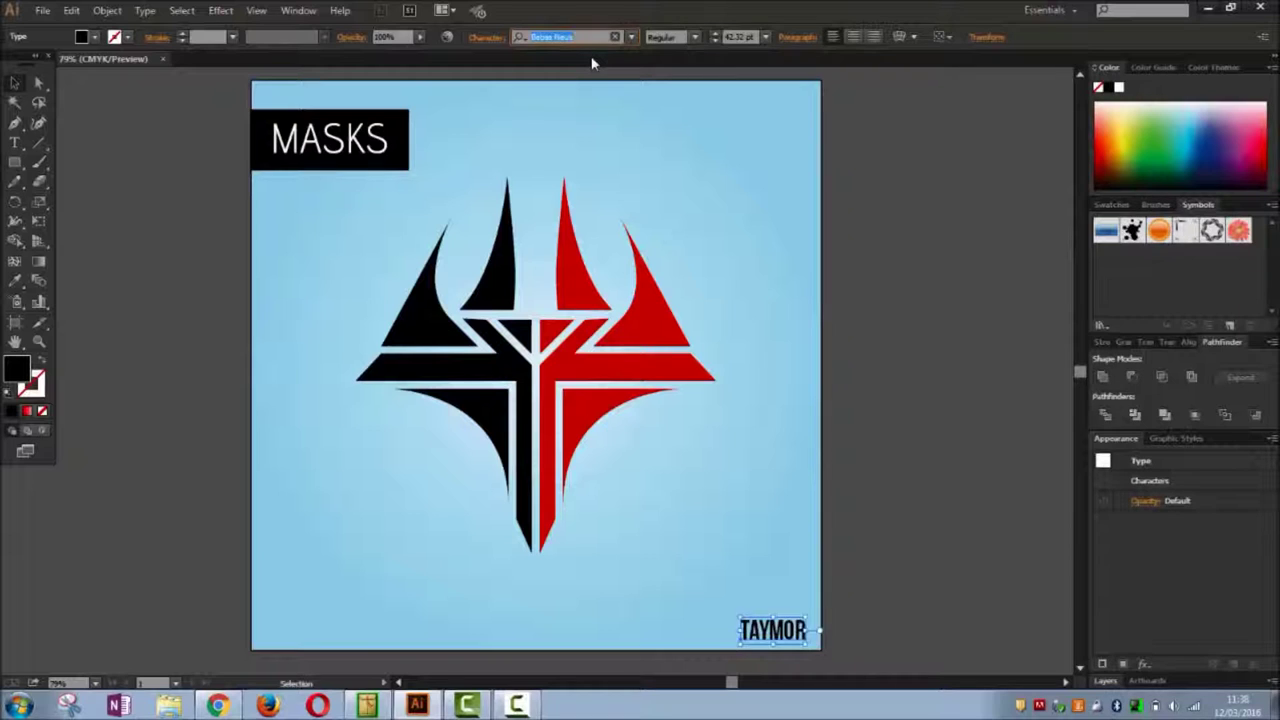
key("Down")
key("Down")
key("Down")
key("Down")
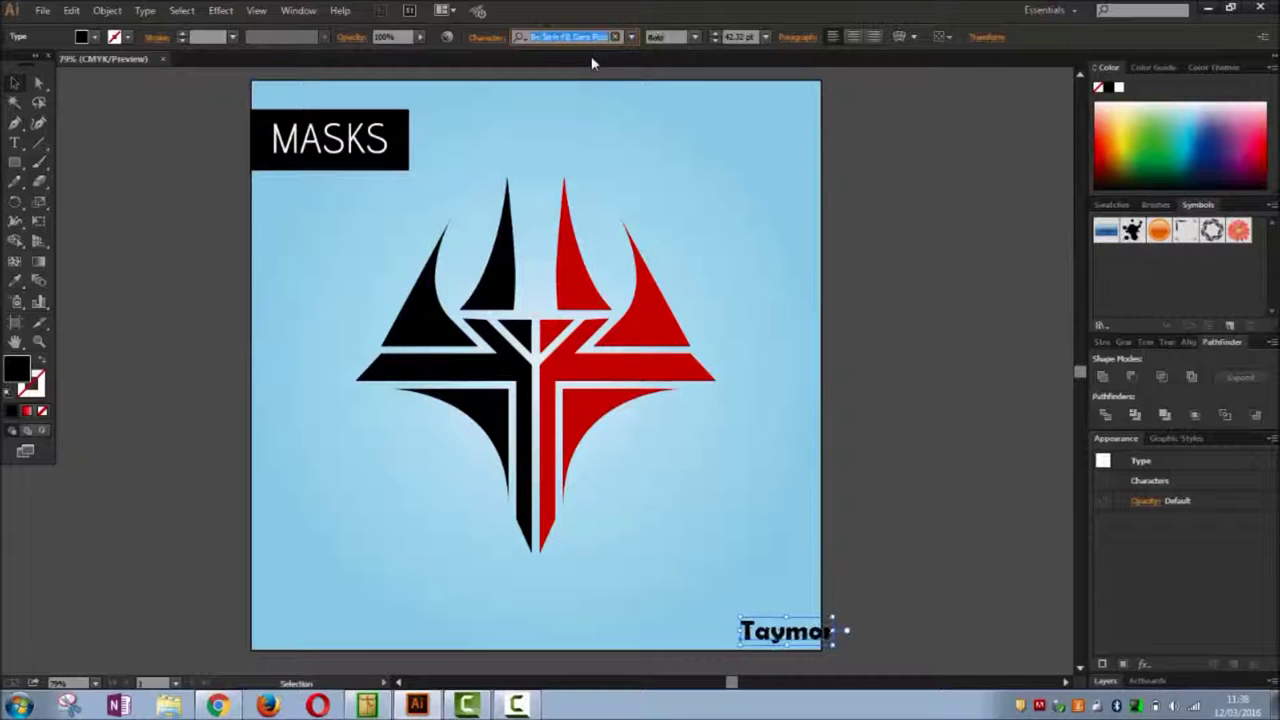
key("Down")
key("Down")
key("Down")
key("Down")
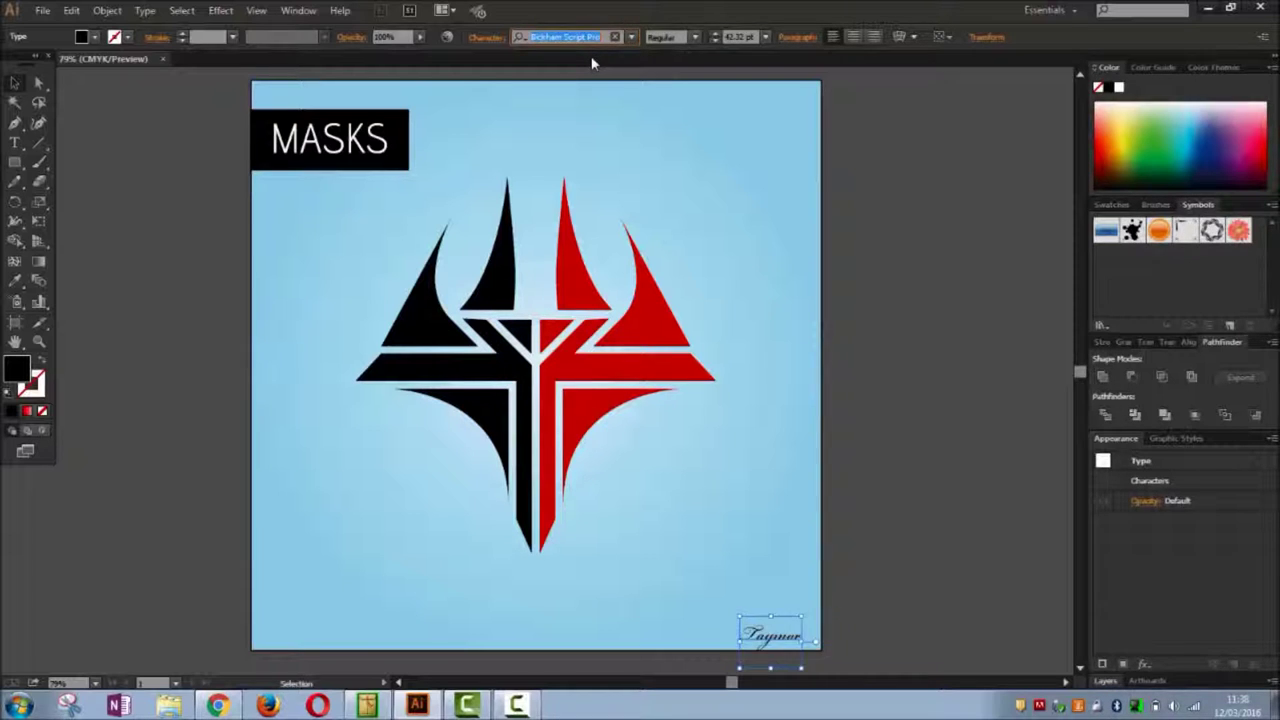
key("Down")
key("Down")
key("Down")
key("Down")
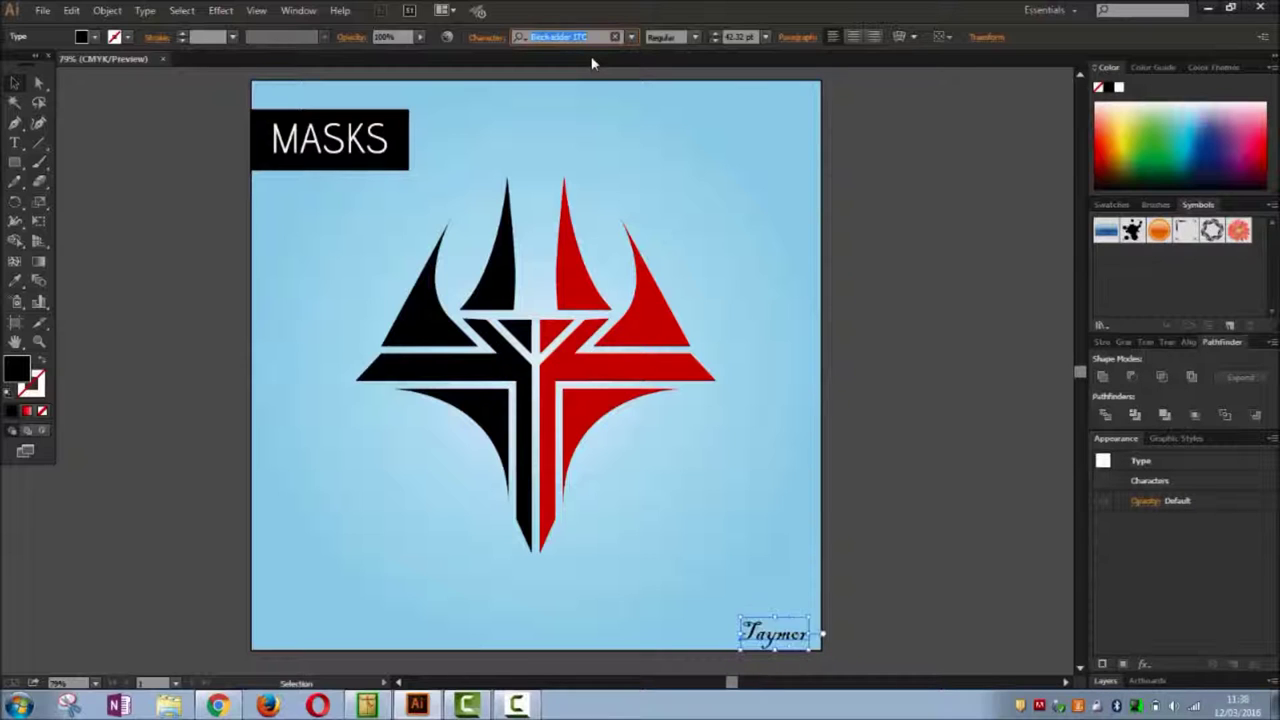
key("Down")
key("Down")
key("Down")
key("Down")
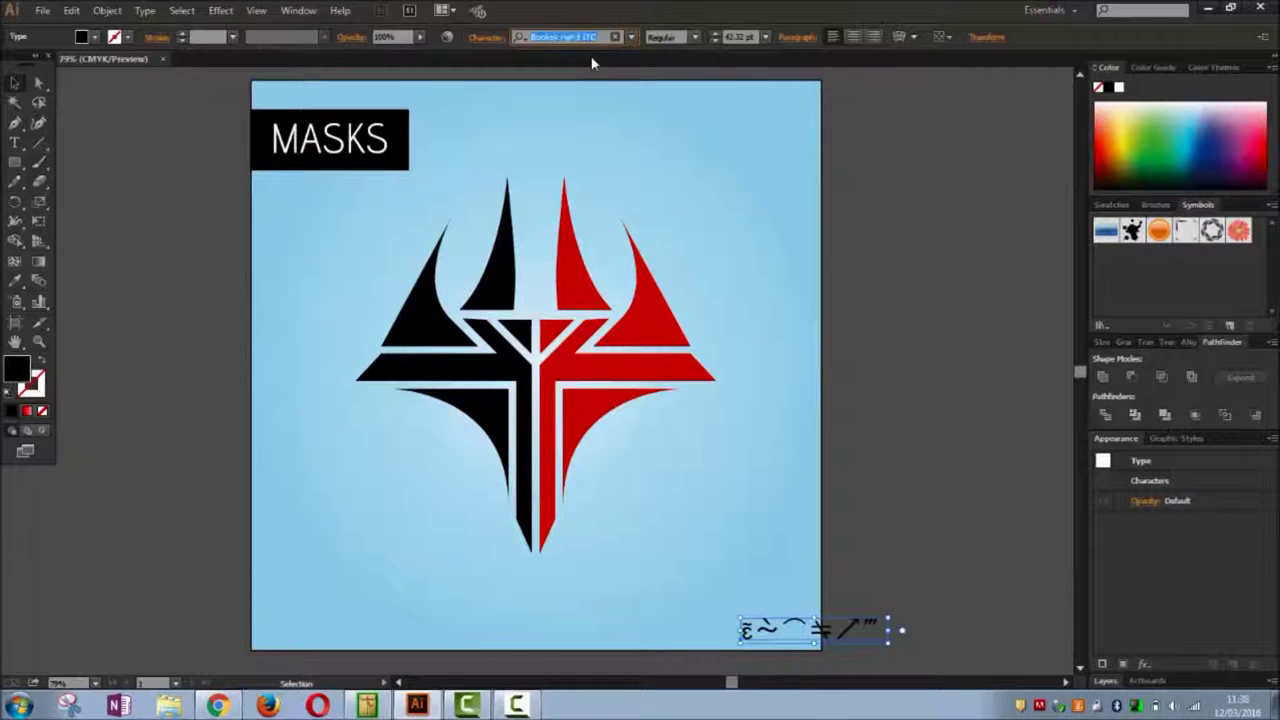
key("Down")
key("Down")
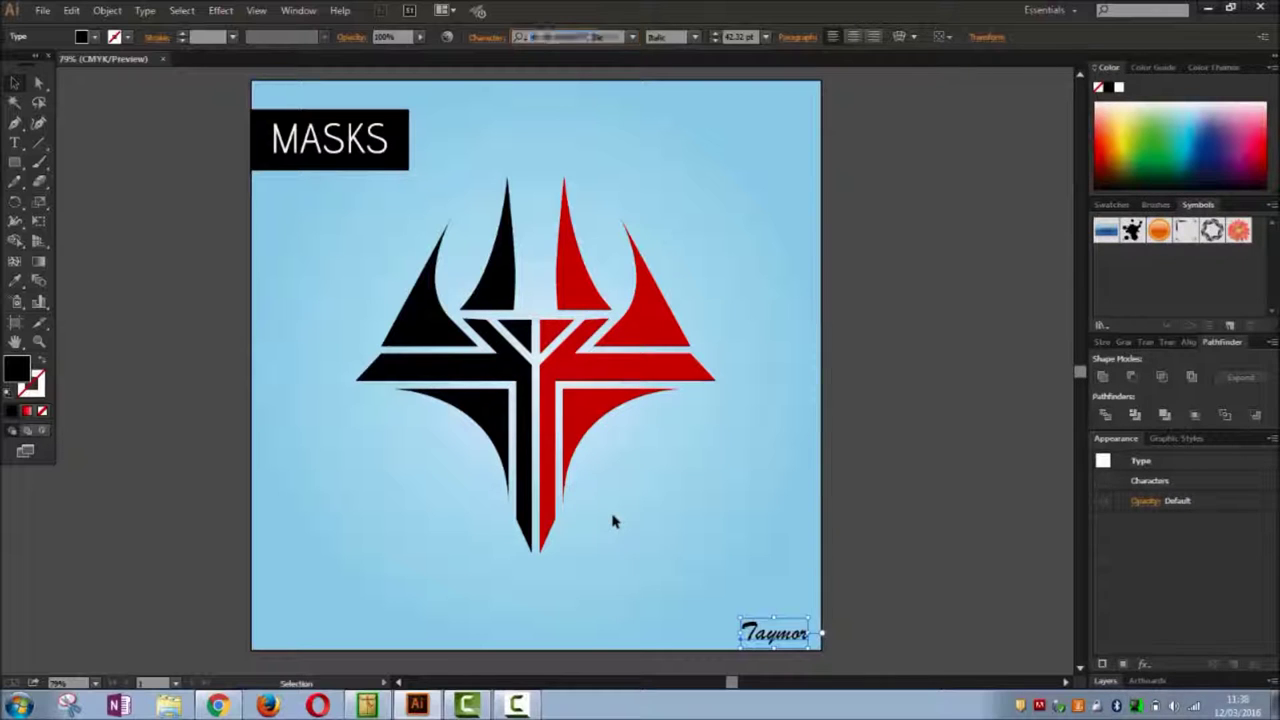
left_click(660, 575)
left_click(748, 633)
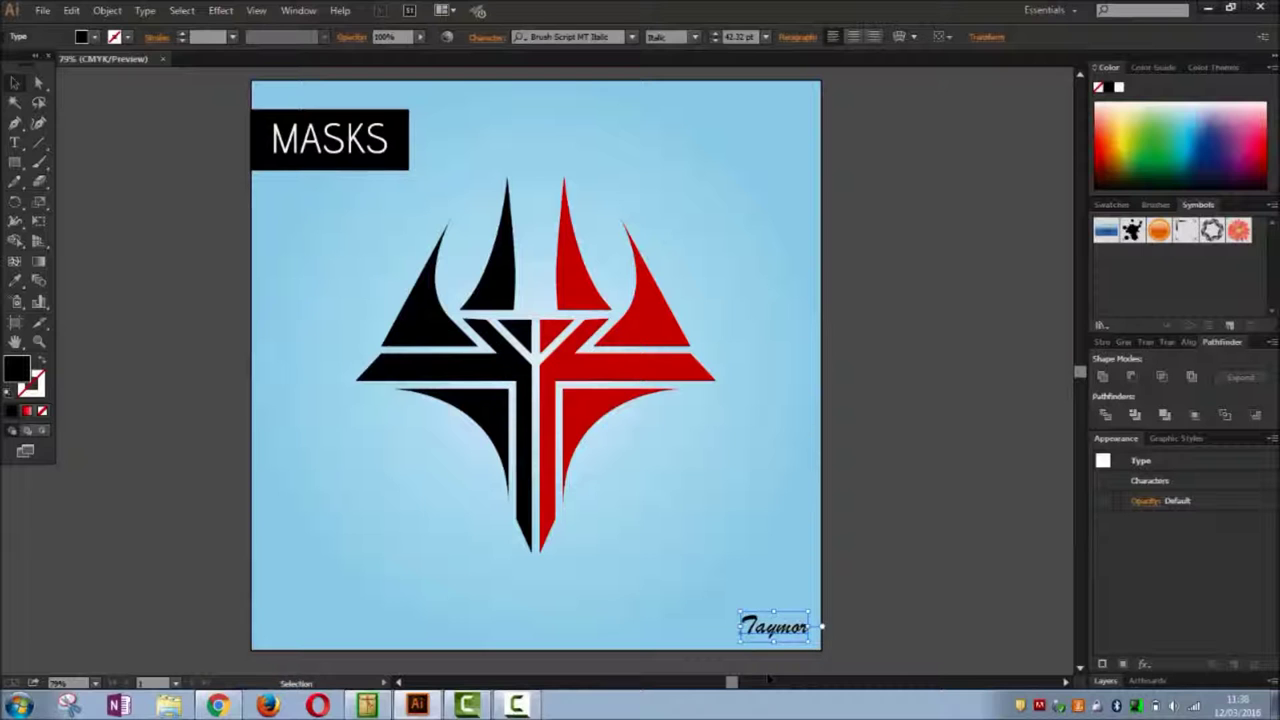
left_click(1020, 507)
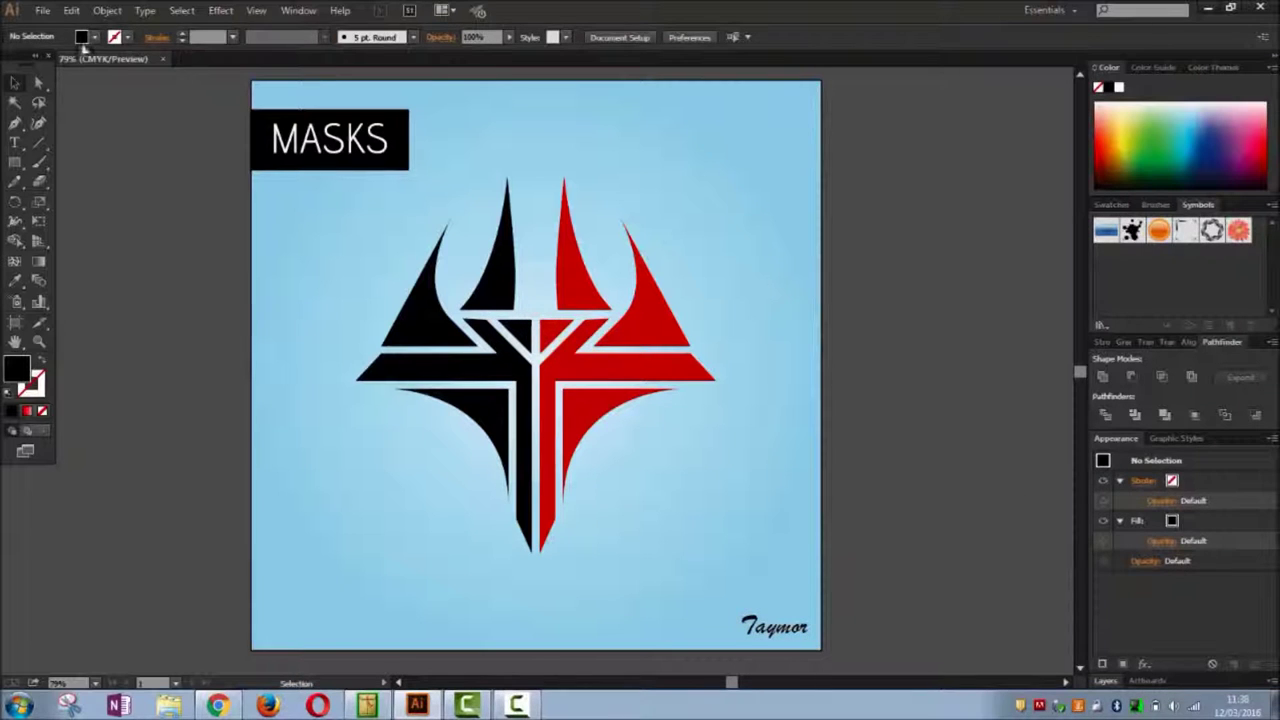
Save the masks document with the added signature.
left_click(46, 14)
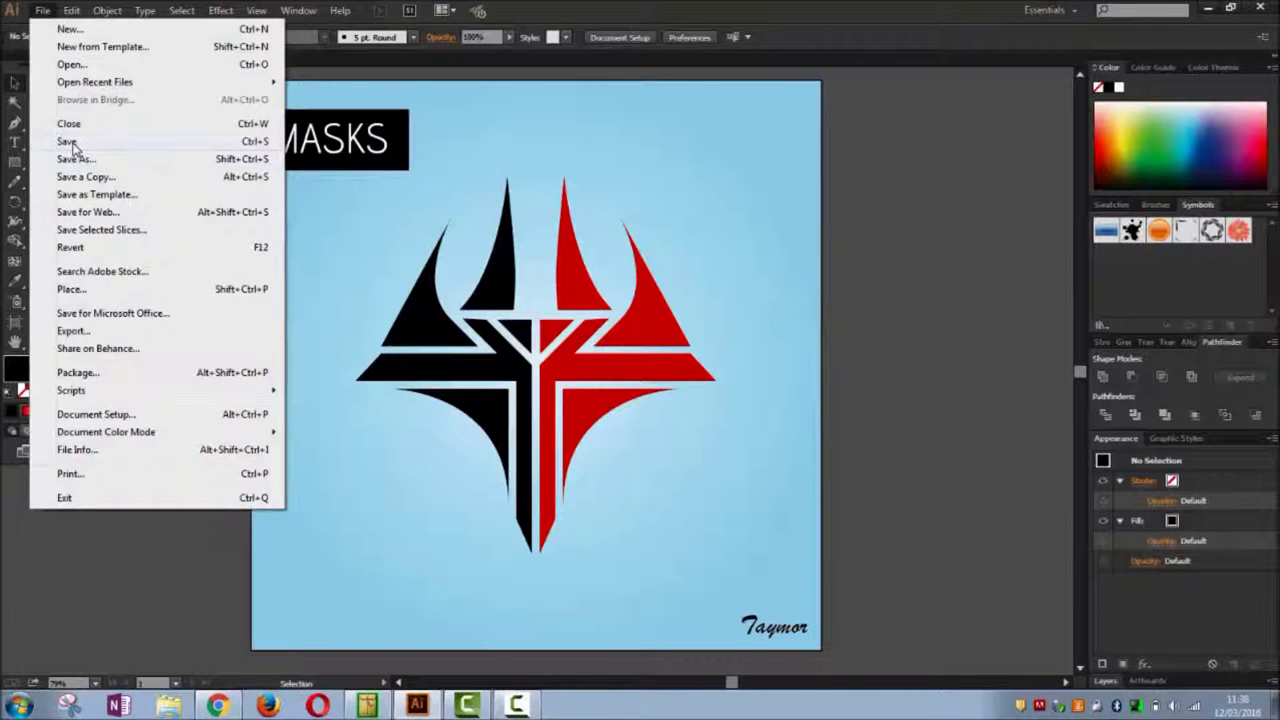
key("Escape")
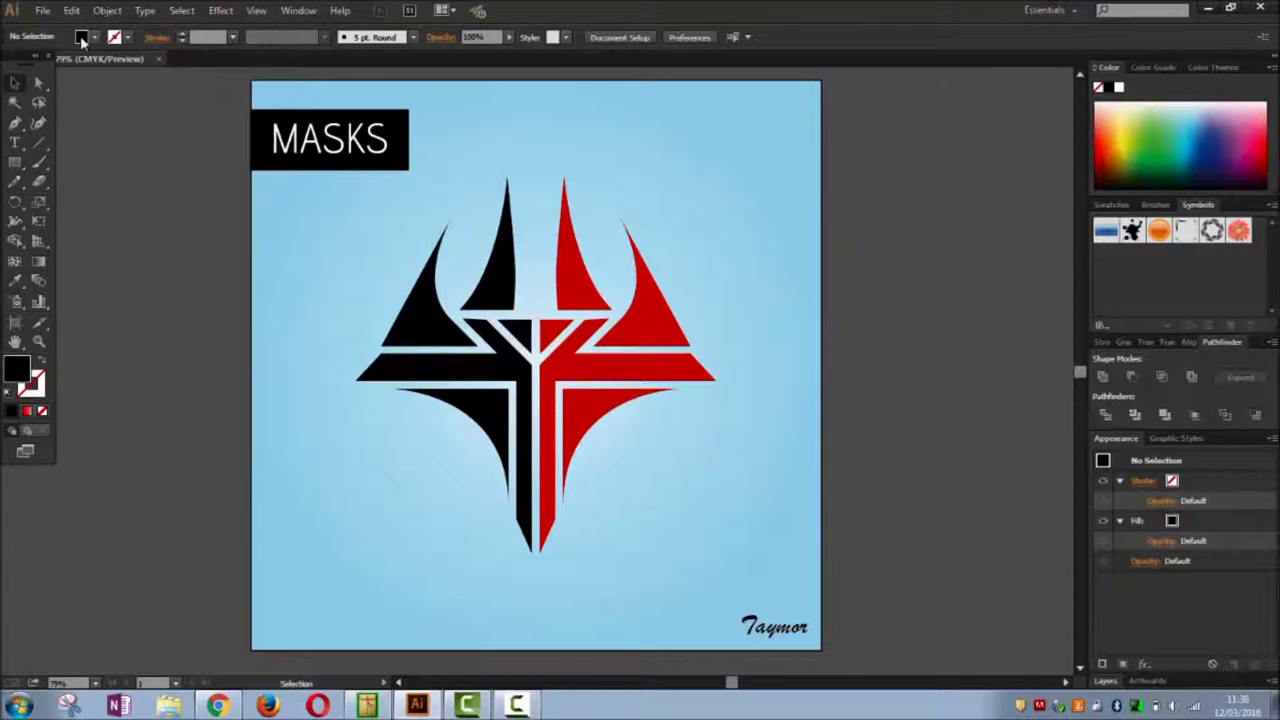
Export the artwork for the web as masks.jpg in the Documents library, using the JPEG High preset at 60% quality.
left_click(43, 14)
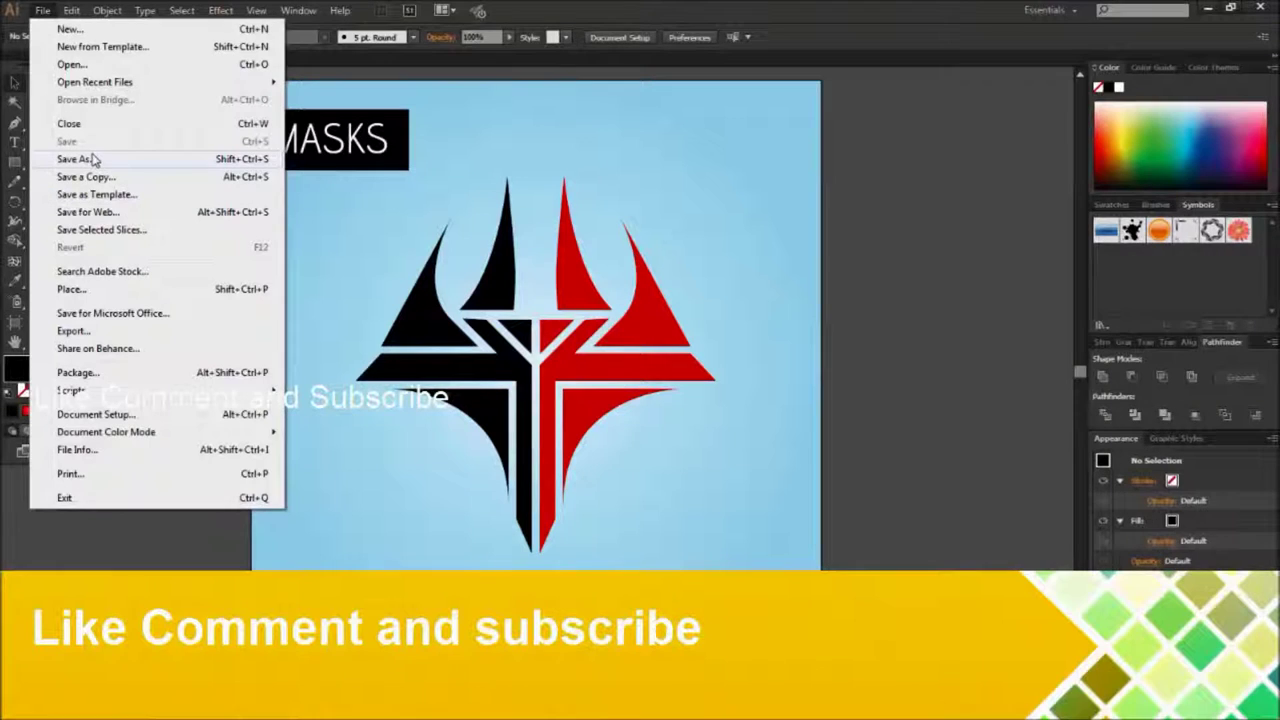
left_click(108, 211)
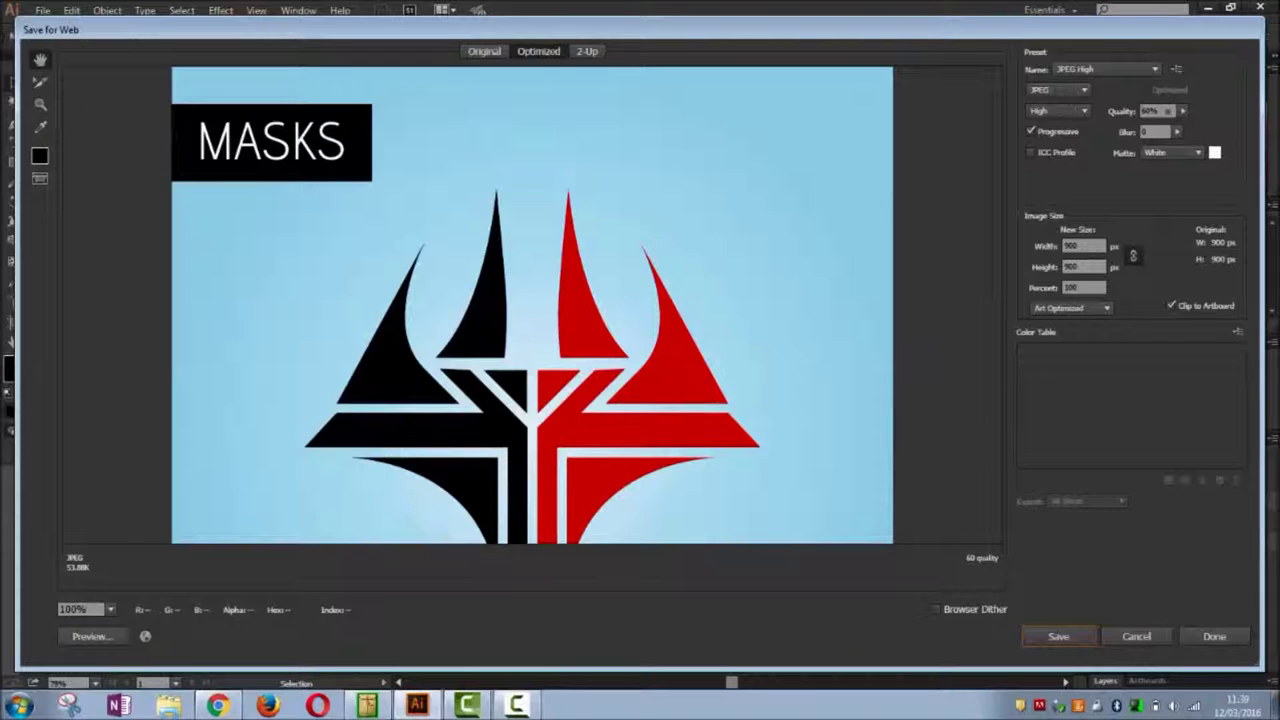
left_click(1155, 111)
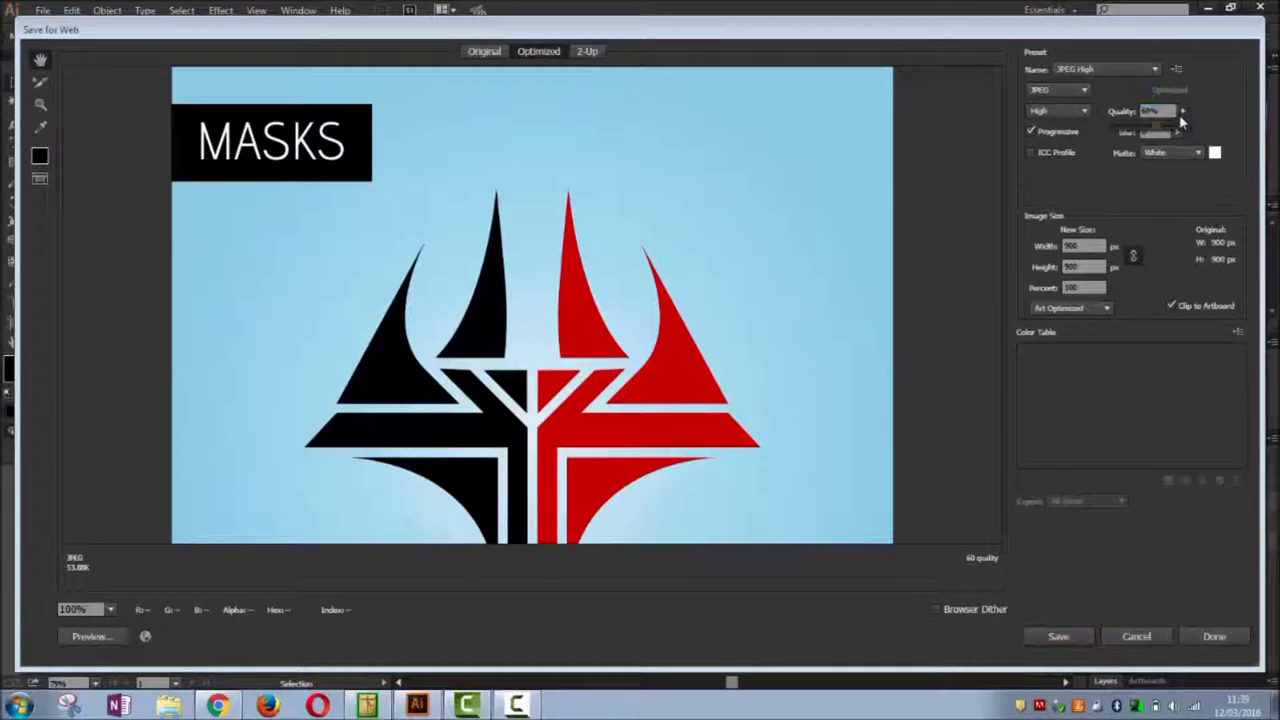
left_click(1154, 70)
left_click(1141, 349)
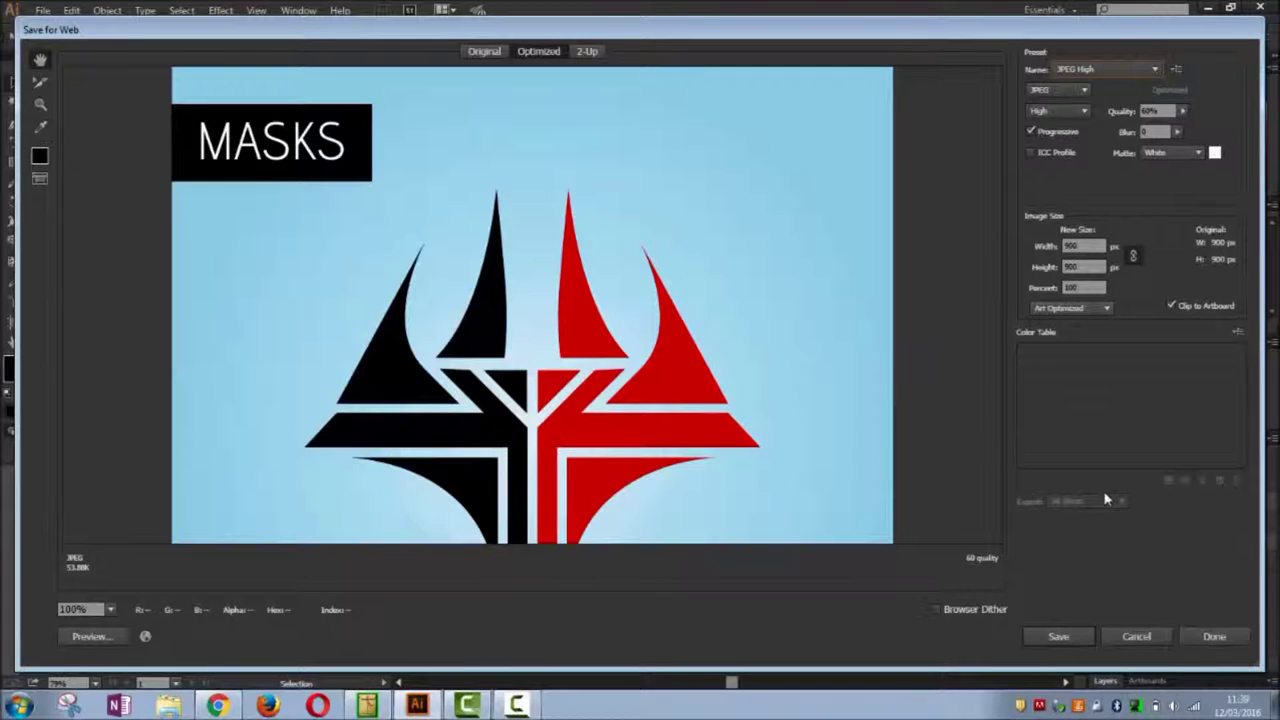
left_click(1077, 640)
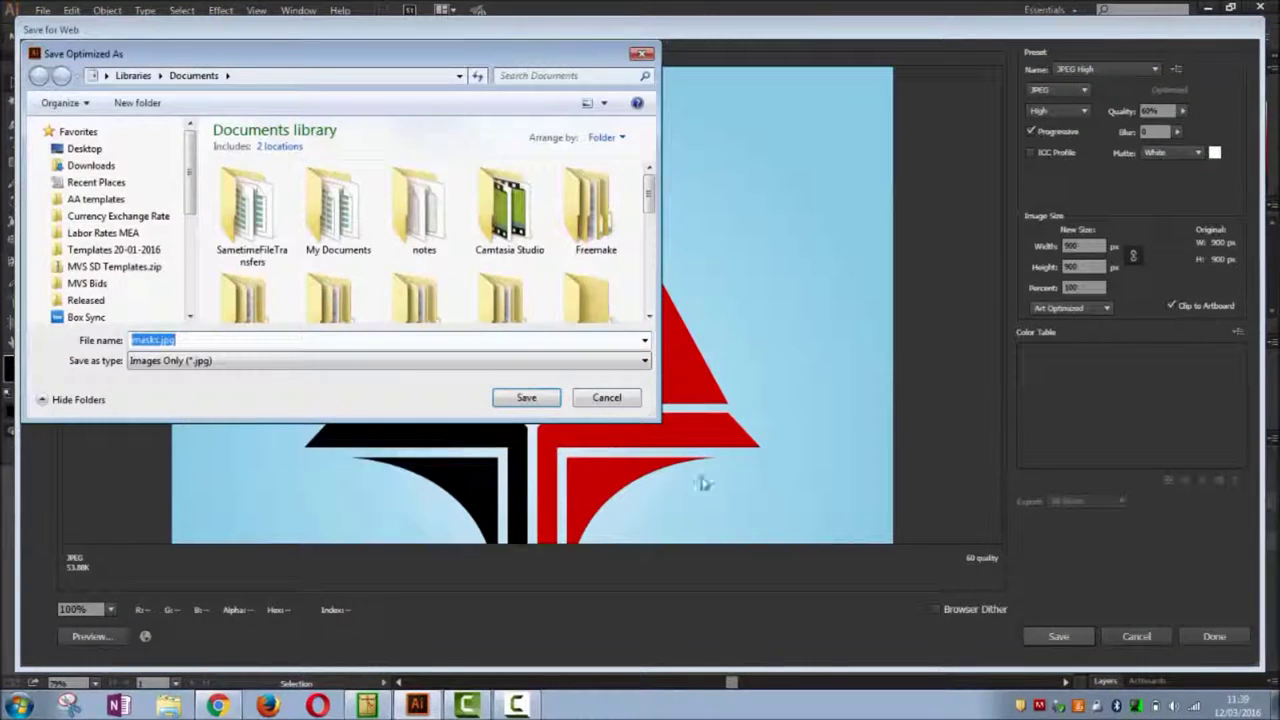
left_click(521, 399)
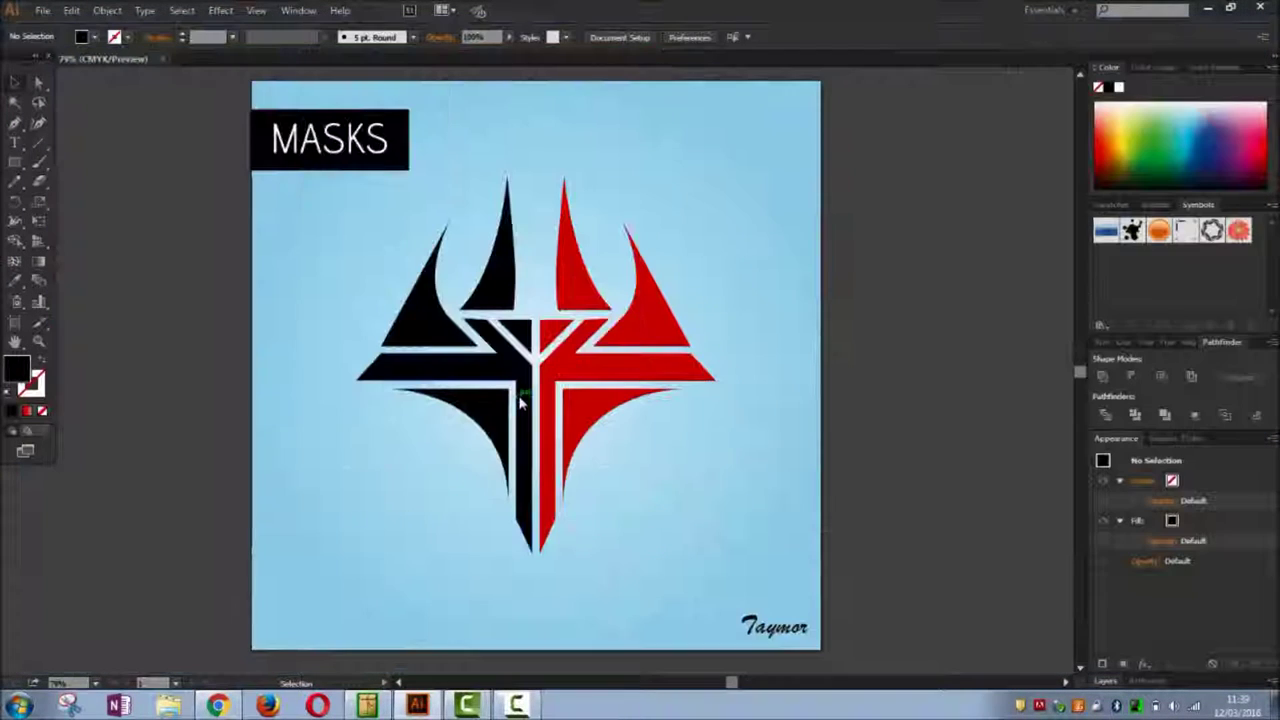